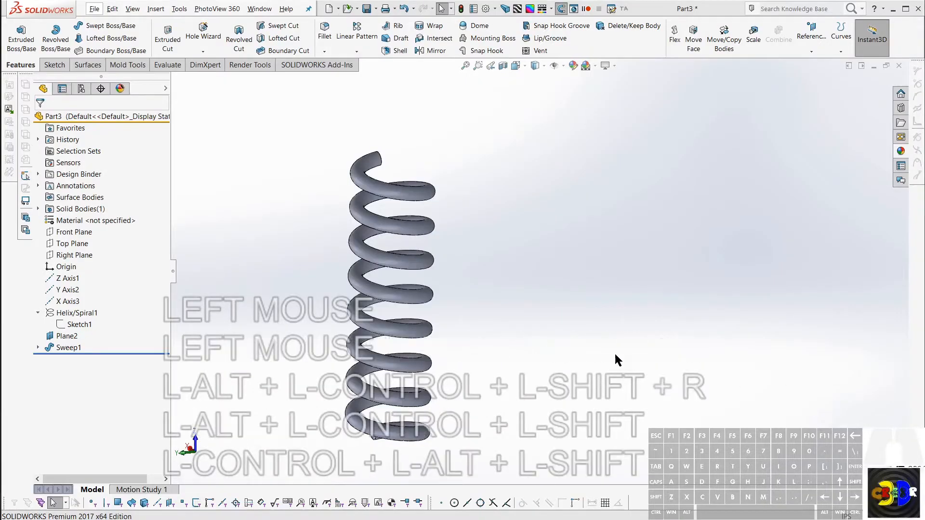
Step: Examine the finished coil spring model from several angles and zoom levels
{"action": "middle_click_drag", "start_coordinate": [615, 354], "coordinate": [393, 284]}
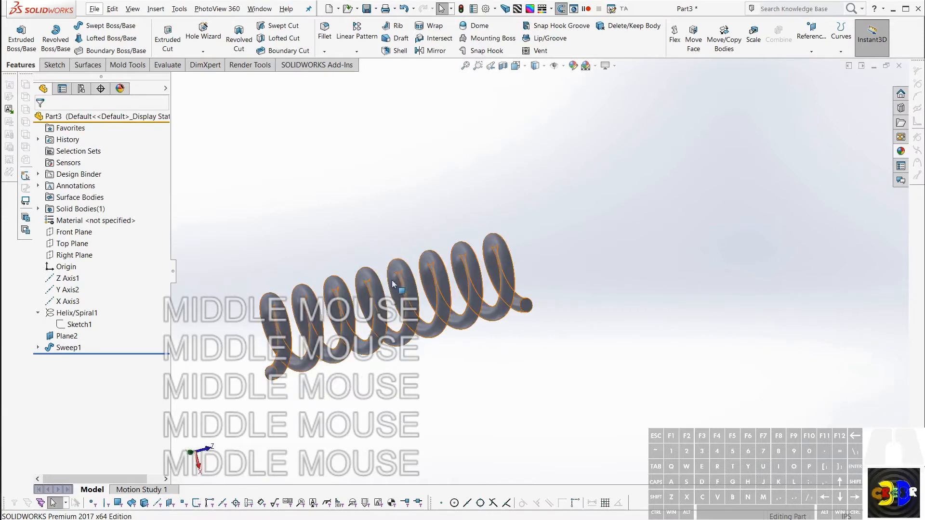
{"action": "middle_click_drag", "start_coordinate": [372, 221], "coordinate": [376, 423]}
{"action": "scroll", "coordinate": [375, 425], "scroll_direction": "up", "scroll_amount": 2}
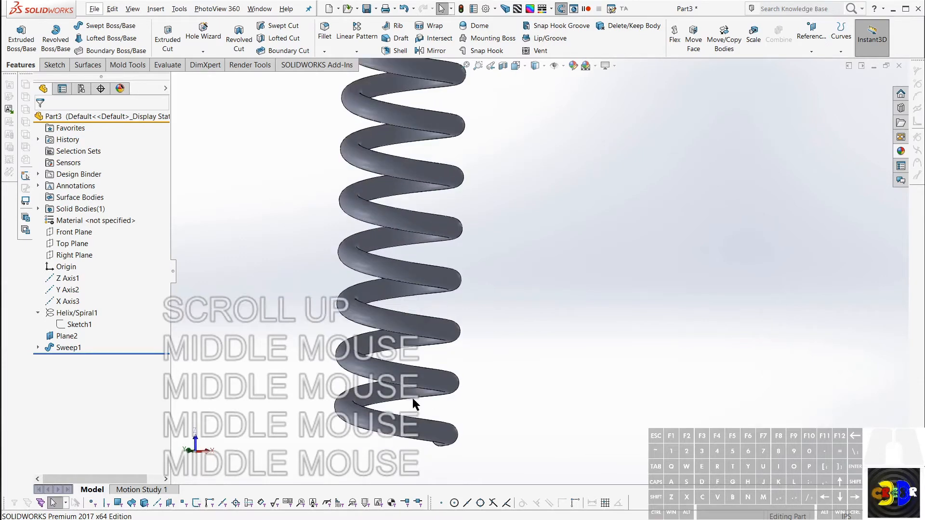
{"action": "scroll", "coordinate": [411, 397], "scroll_direction": "down", "scroll_amount": 3}
{"action": "scroll", "coordinate": [522, 184], "scroll_direction": "up", "scroll_amount": 2}
{"action": "middle_click_drag", "start_coordinate": [523, 188], "coordinate": [513, 225]}
{"action": "scroll", "coordinate": [516, 215], "scroll_direction": "up", "scroll_amount": 1}
{"action": "scroll", "coordinate": [518, 253], "scroll_direction": "down", "scroll_amount": 2}
{"action": "scroll", "coordinate": [519, 259], "scroll_direction": "up", "scroll_amount": 1}
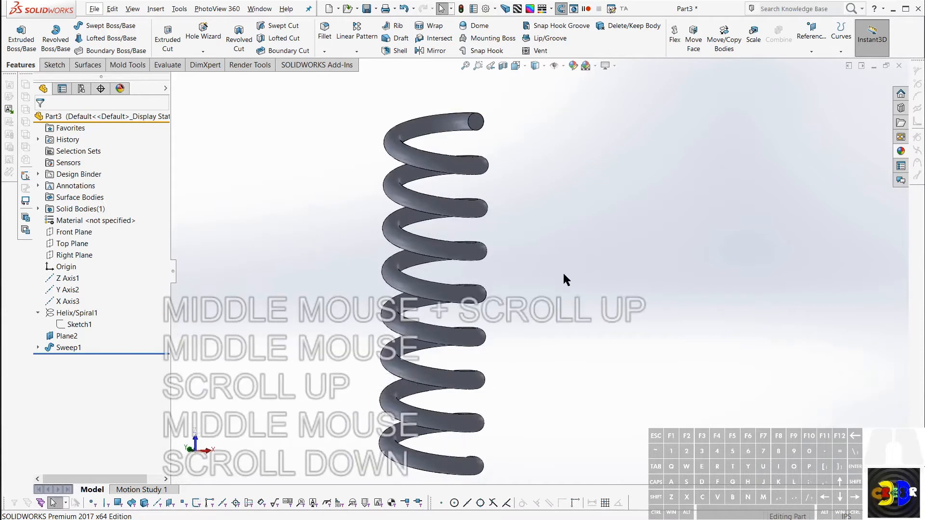
{"action": "middle_click_drag", "start_coordinate": [490, 155], "coordinate": [492, 183]}
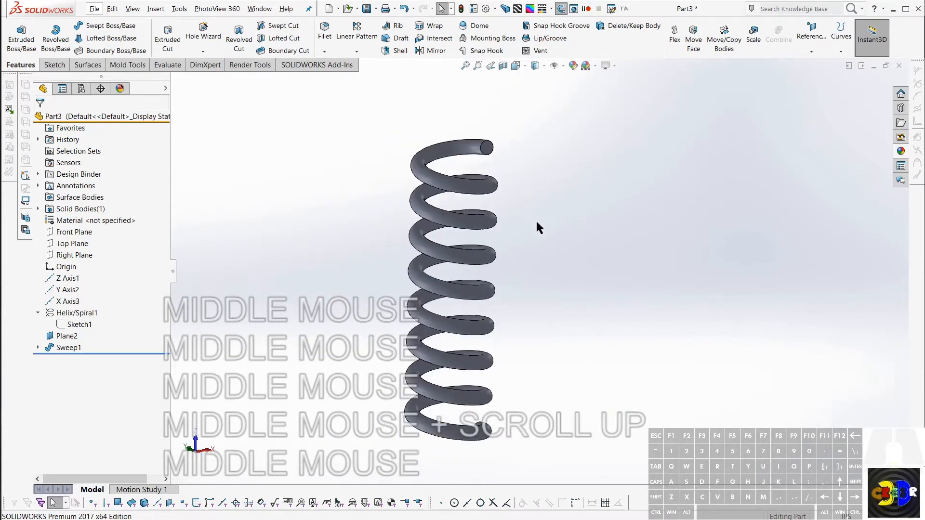
{"action": "scroll", "coordinate": [542, 227], "scroll_direction": "down", "scroll_amount": 1}
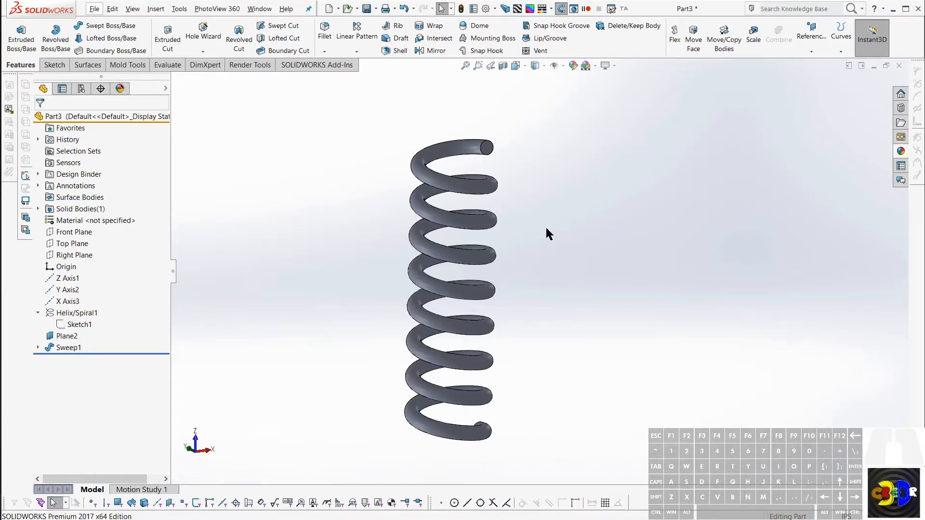
{"action": "mouse_move", "coordinate": [546, 229]}
{"action": "middle_mouse_down"}
{"action": "mouse_move", "coordinate": [518, 188]}
{"action": "mouse_move", "coordinate": [531, 218]}
{"action": "middle_mouse_up"}
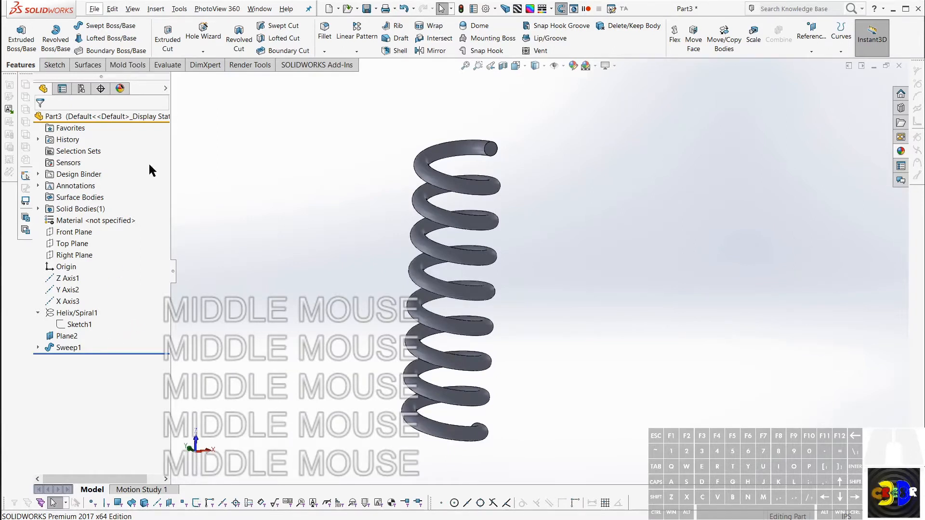
Step: Create a new part from the 210226 Inch Part template and start a sketch on the Front Plane
{"action": "left_click", "coordinate": [329, 8]}
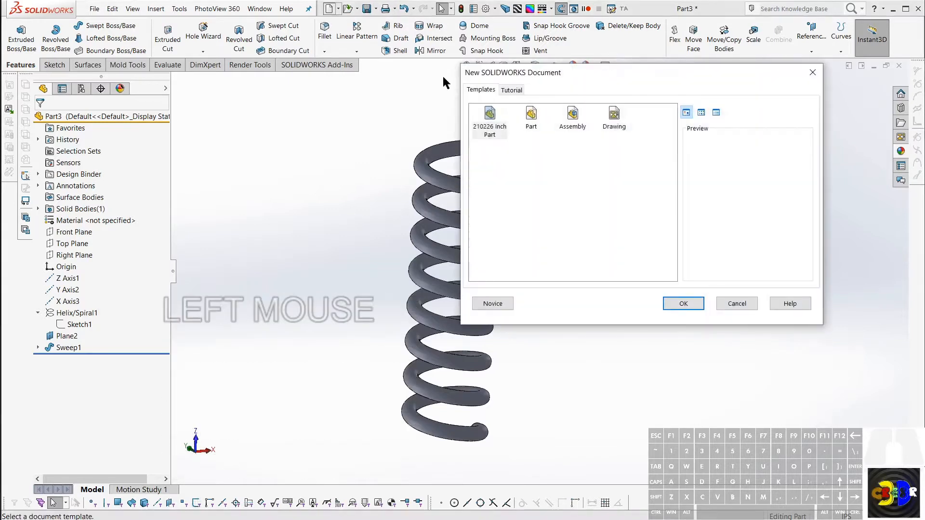
{"action": "double_click", "coordinate": [487, 120]}
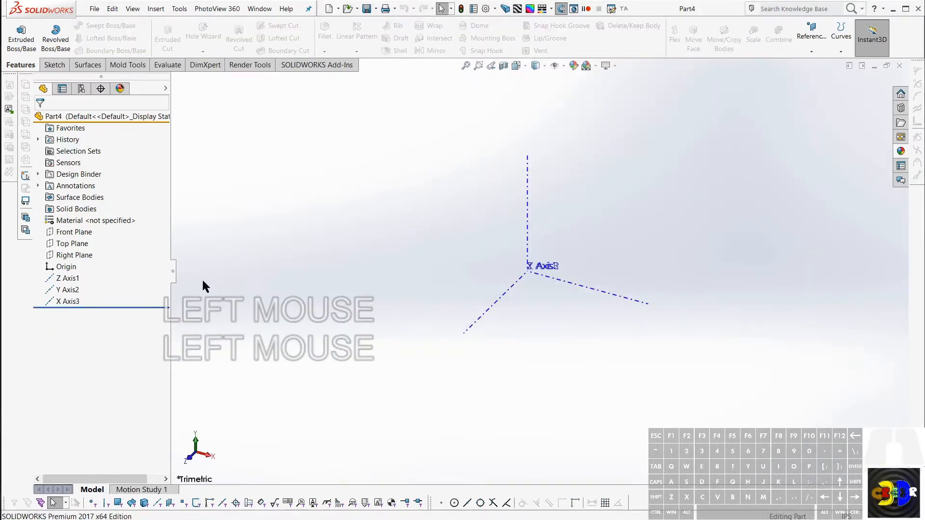
{"action": "left_click", "coordinate": [67, 233]}
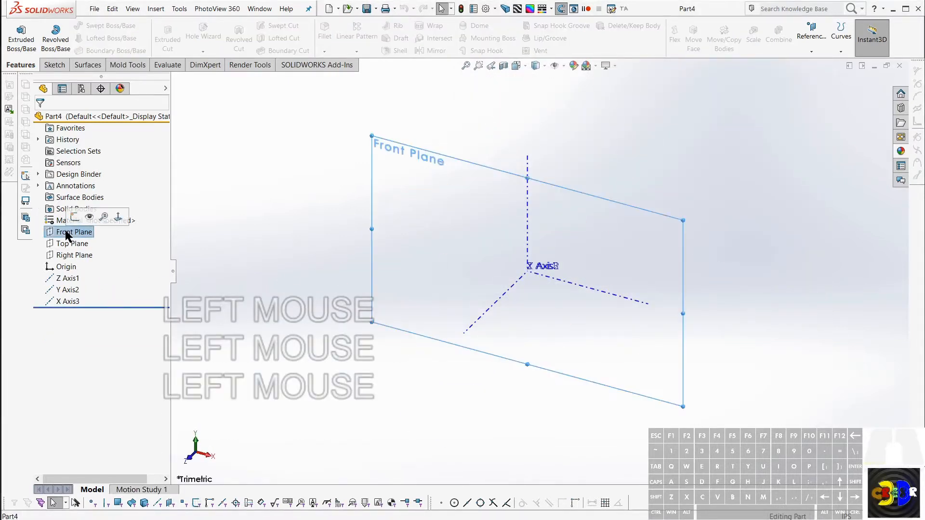
{"action": "key", "text": "ctrl+8"}
{"action": "scroll", "coordinate": [490, 353], "scroll_direction": "up", "scroll_amount": 3}
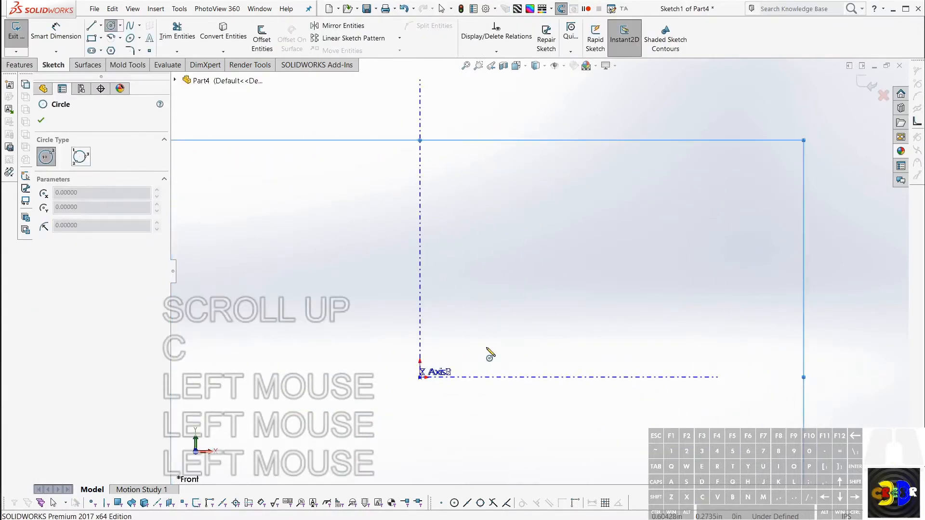
{"action": "scroll", "coordinate": [507, 308], "scroll_direction": "down", "scroll_amount": 1}
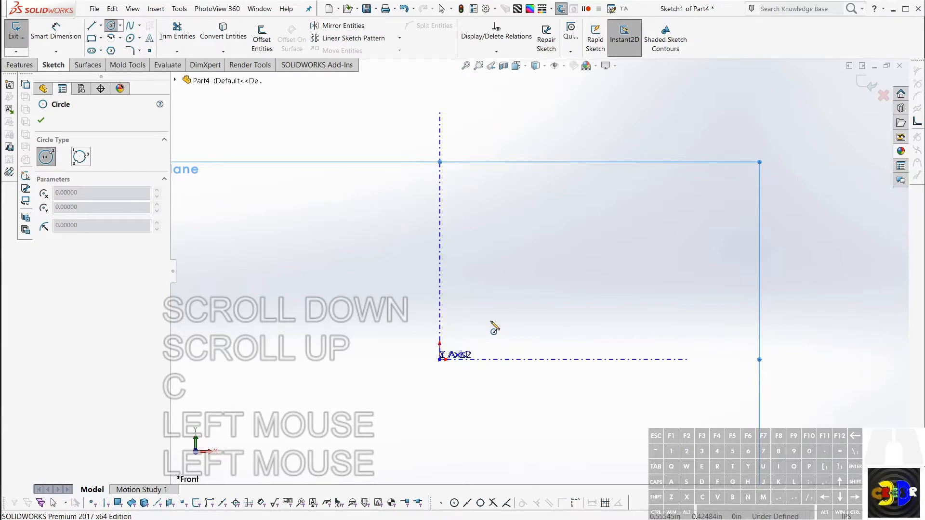
Step: Sketch a corner rectangle about 0.83 in wide, with its base on the horizontal axis and spanning the origin
{"action": "key", "text": "ctrl"}
{"action": "key", "text": "ctrl"}
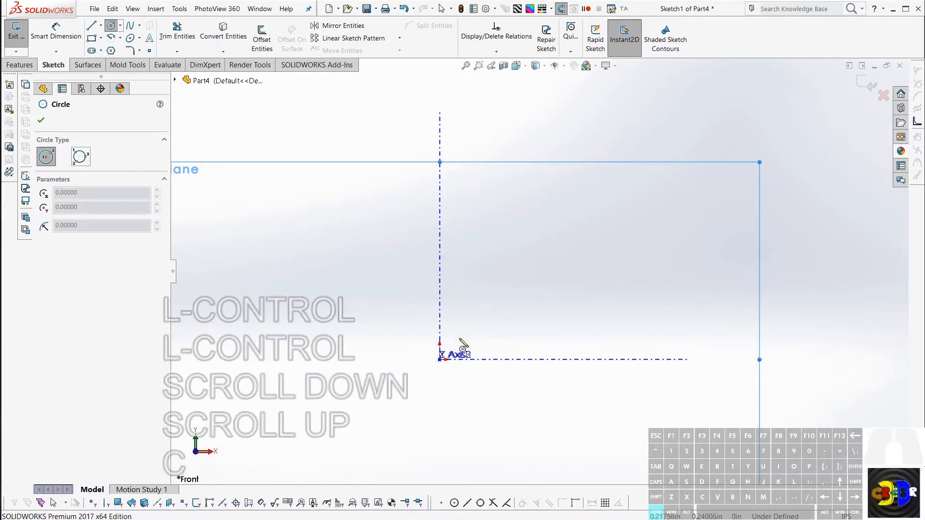
{"action": "key", "text": "ctrl"}
{"action": "key", "text": "ctrl+r"}
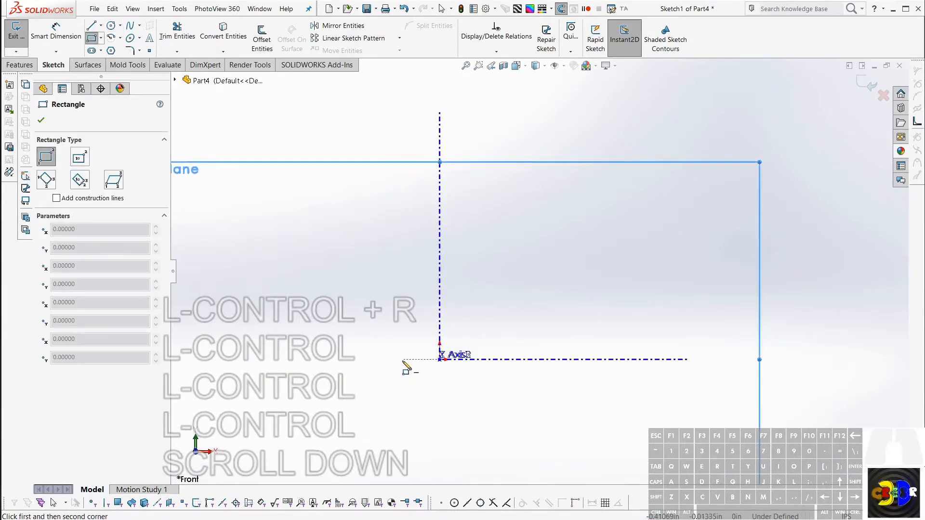
{"action": "left_click", "coordinate": [403, 359]}
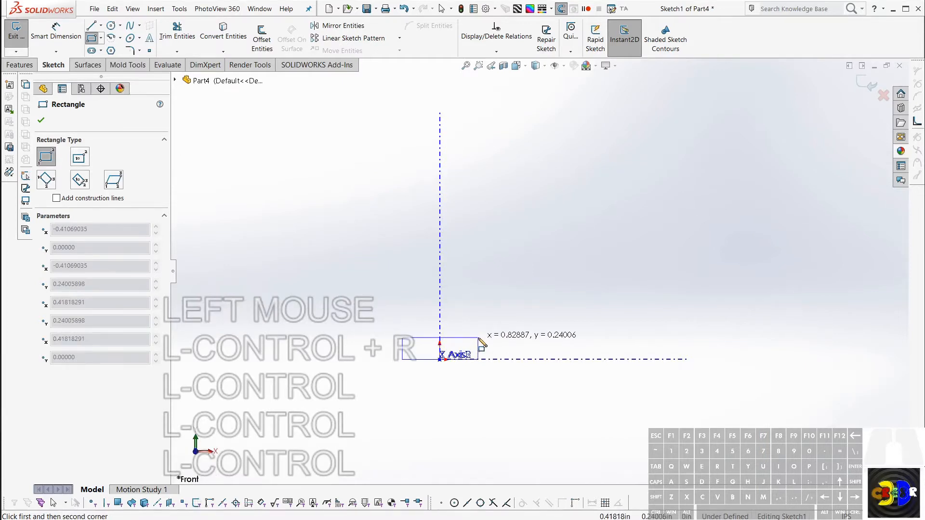
{"action": "left_click", "coordinate": [481, 343]}
{"action": "key", "text": "Escape"}
Step: Sketch a second, slightly wider corner rectangle across the upper end of the vertical axis and exit the sketch
{"action": "key", "text": "ctrl"}
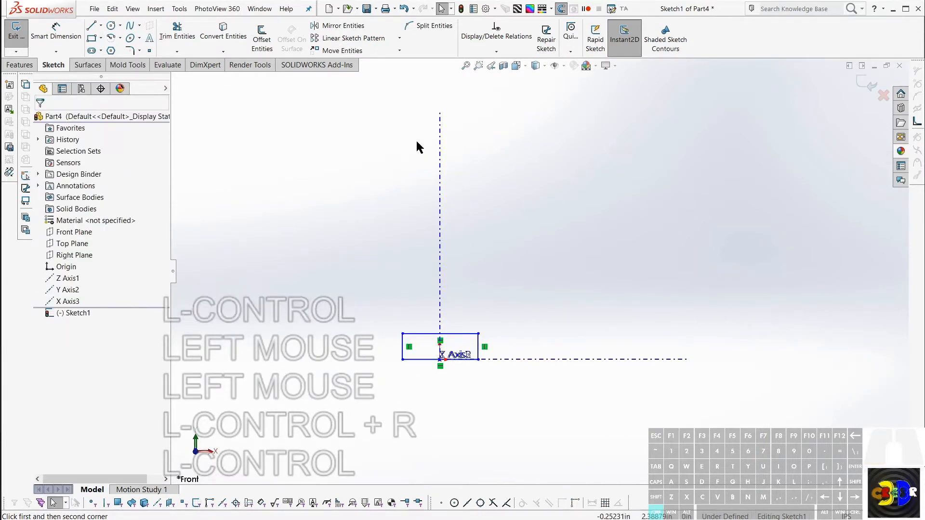
{"action": "key", "text": "ctrl+r"}
{"action": "left_click", "coordinate": [392, 111]}
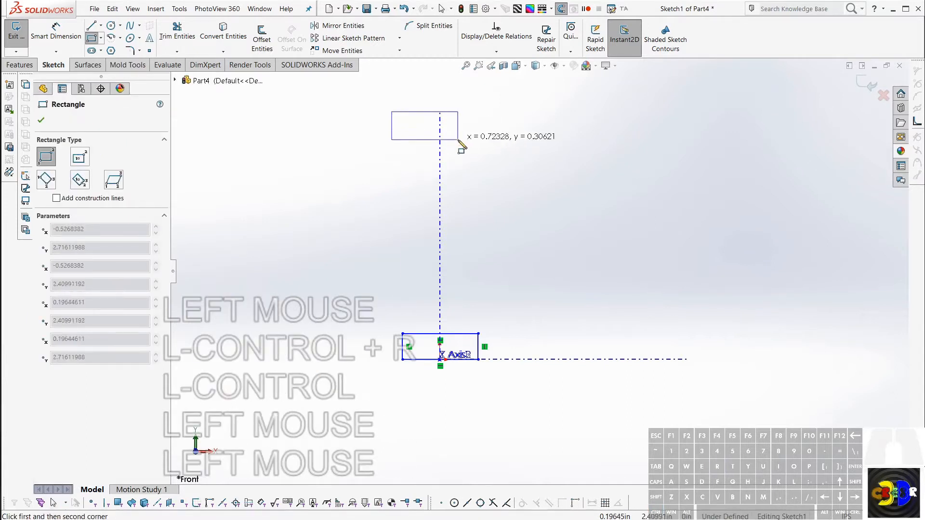
{"action": "left_click", "coordinate": [485, 133]}
{"action": "key", "text": "Escape"}
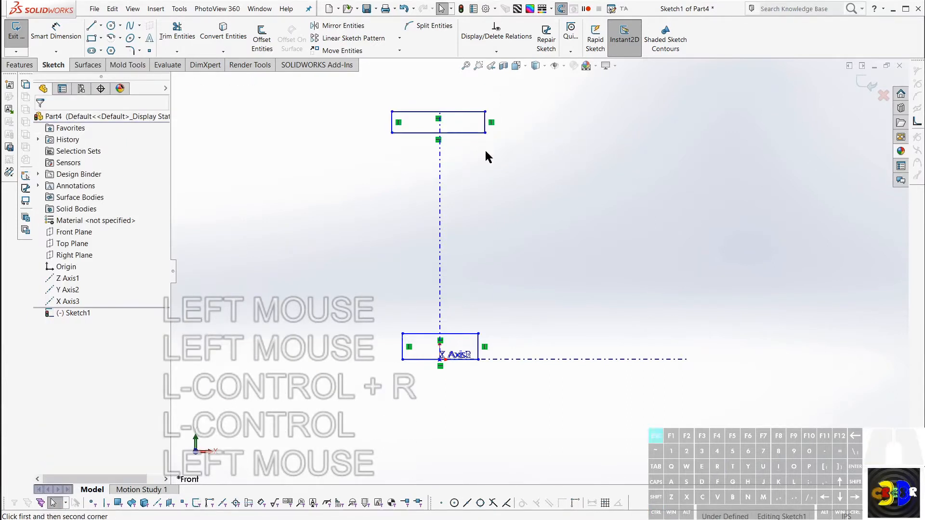
{"action": "key", "text": "Escape"}
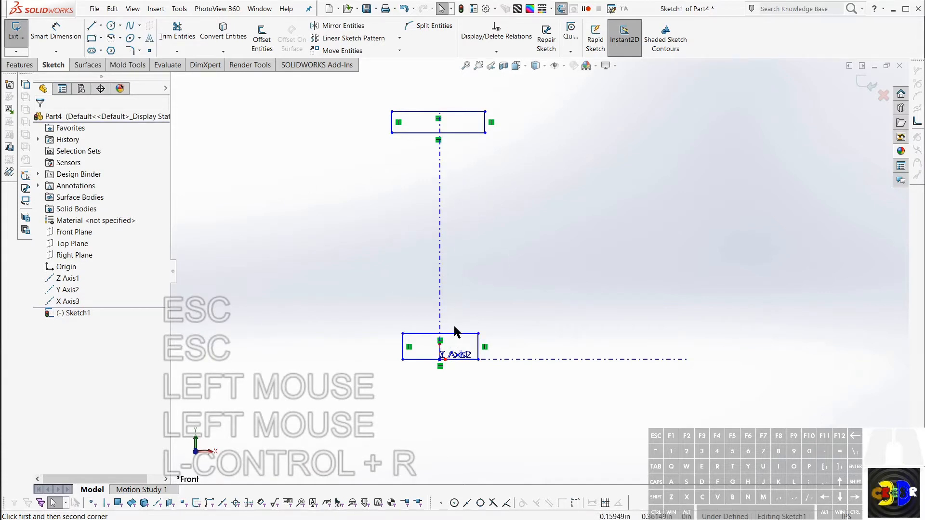
{"action": "mouse_move", "coordinate": [466, 307]}
{"action": "middle_mouse_down"}
{"action": "mouse_move", "coordinate": [426, 336]}
{"action": "mouse_move", "coordinate": [431, 342]}
{"action": "middle_mouse_up"}
{"action": "key", "text": "r"}
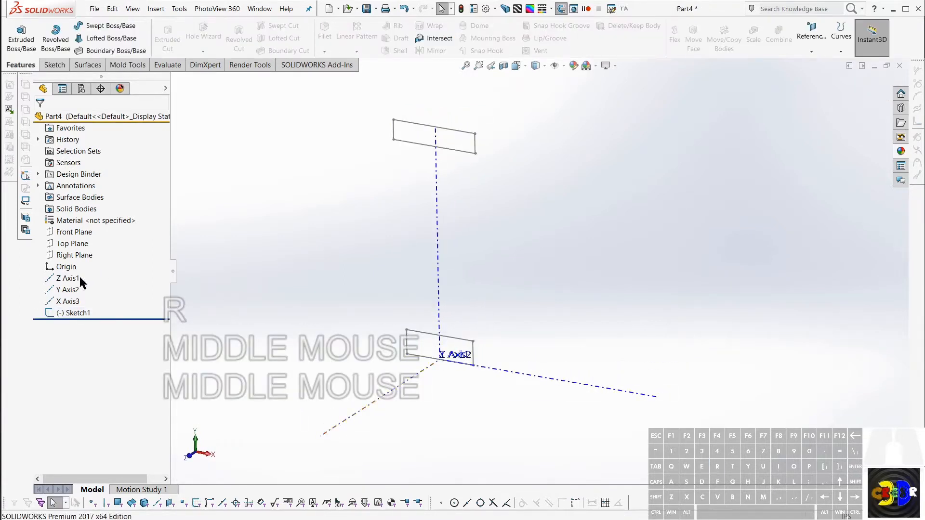
Step: Sketch a circle about 0.68 in in diameter on the Top Plane, centred about at the origin
{"action": "left_click", "coordinate": [65, 244]}
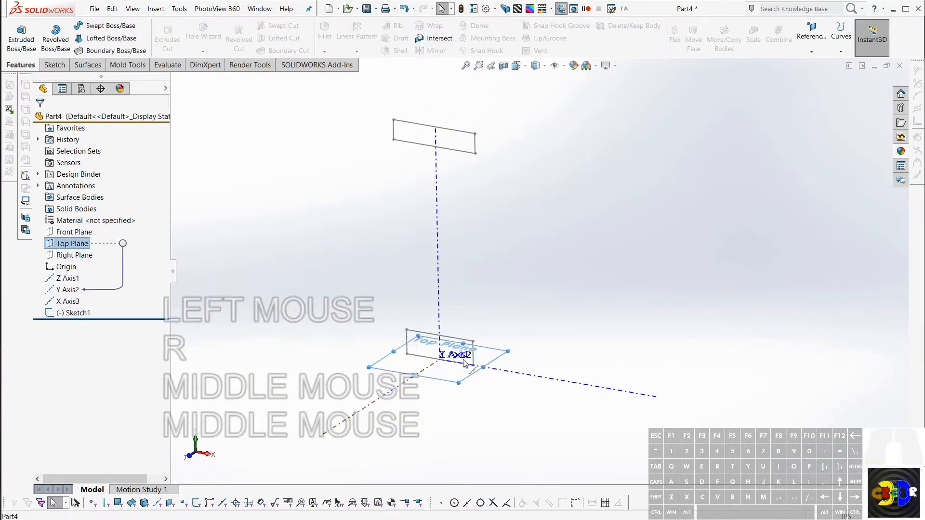
{"action": "key", "text": "c"}
{"action": "middle_click_drag", "start_coordinate": [449, 337], "coordinate": [445, 343]}
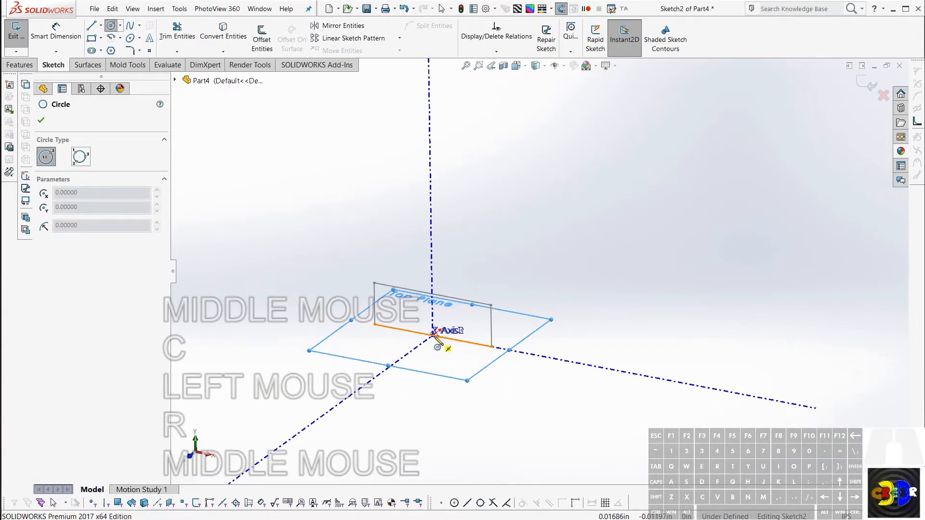
{"action": "left_click_drag", "start_coordinate": [433, 336], "coordinate": [474, 321]}
{"action": "key", "text": "d"}
{"action": "left_click", "coordinate": [471, 355]}
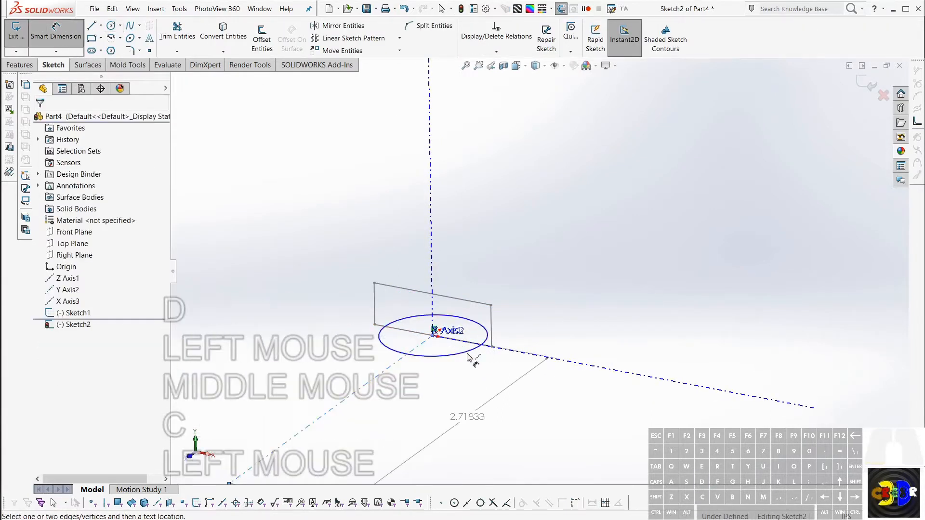
{"action": "key", "text": "Escape"}
{"action": "key", "text": "ctrl+s"}
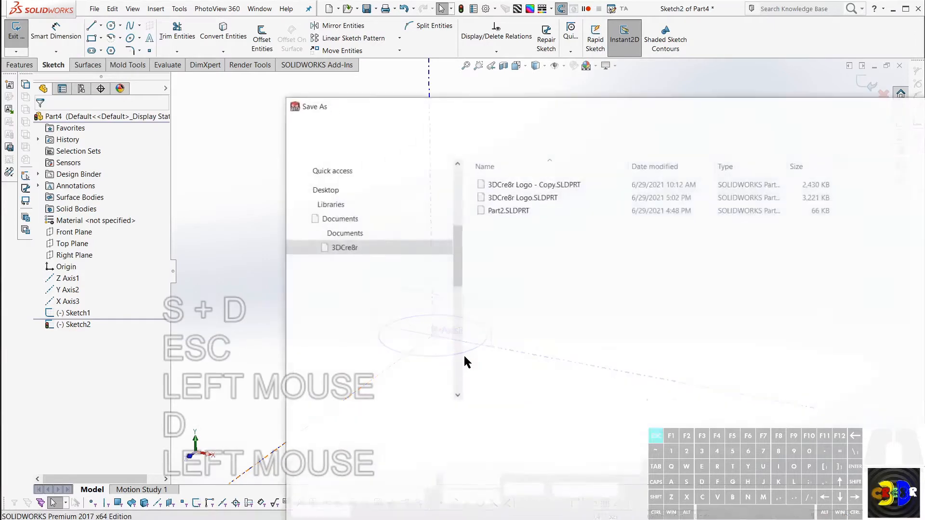
{"action": "key", "text": "Escape"}
Step: Dimension the circle's diameter to 0.5 in
{"action": "key", "text": "d"}
{"action": "left_click", "coordinate": [469, 356]}
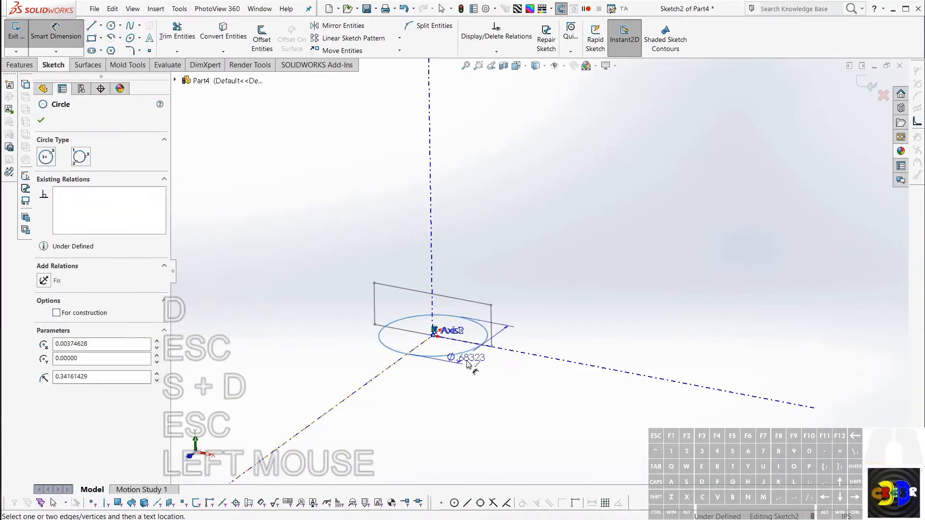
{"action": "left_click", "coordinate": [496, 416]}
{"action": "type", "text": ".5"}
{"action": "key", "text": "Return"}
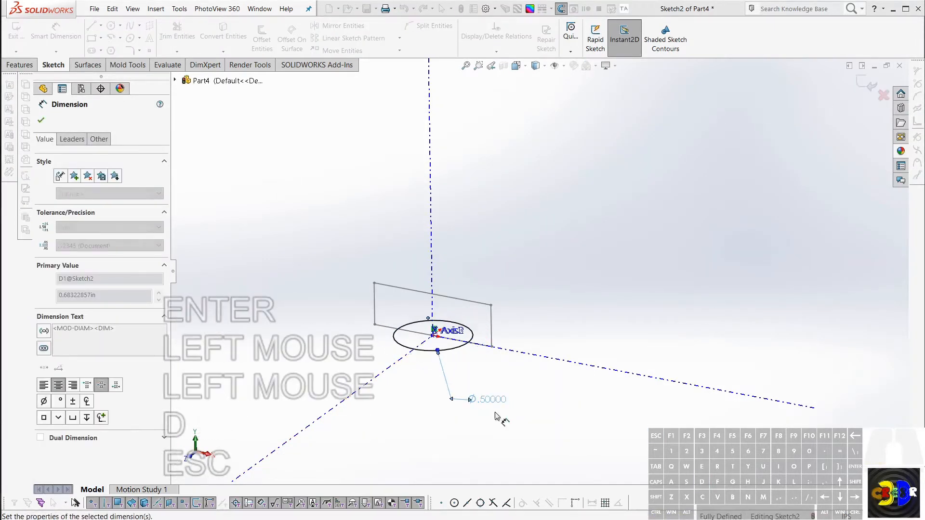
{"action": "middle_click_drag", "start_coordinate": [485, 367], "coordinate": [466, 324]}
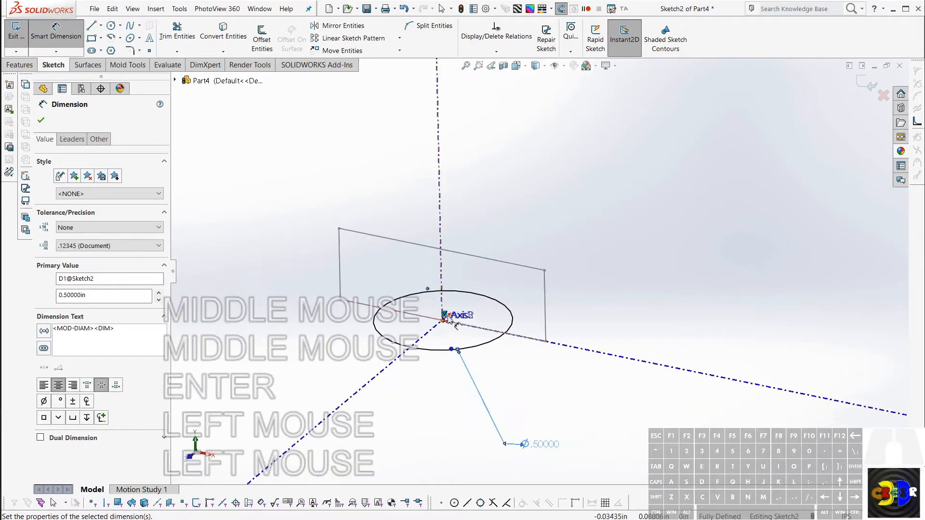
{"action": "key", "text": "Escape"}
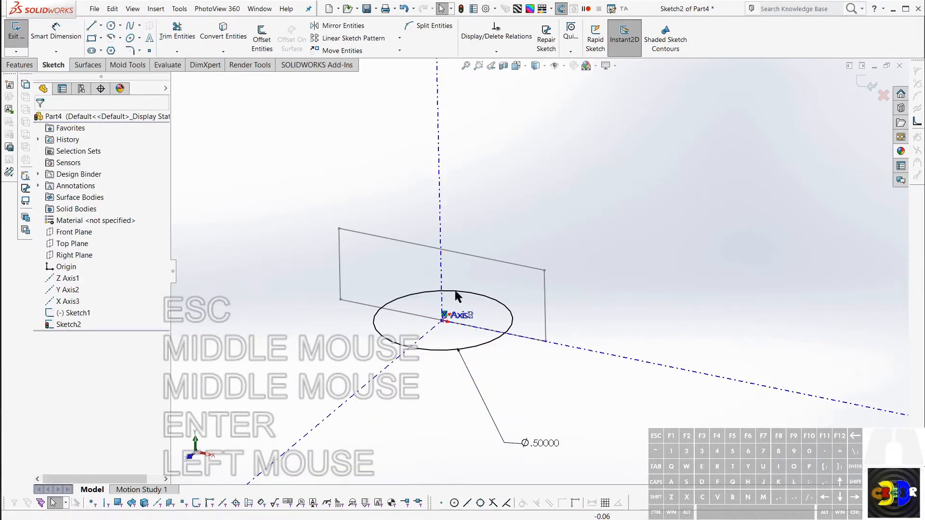
Step: Start a Helix/Spiral curve from the dimensioned circle
{"action": "left_click", "coordinate": [499, 305]}
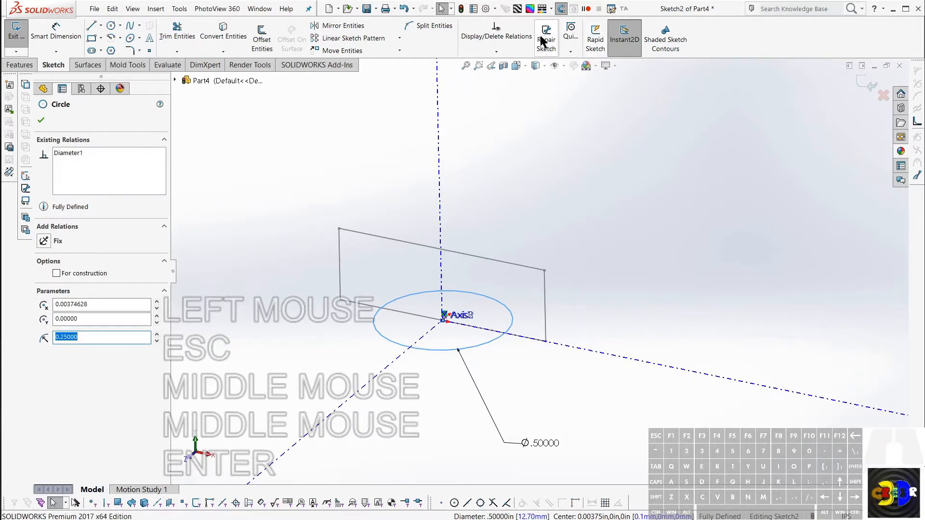
{"action": "left_click", "coordinate": [20, 65]}
{"action": "left_click", "coordinate": [840, 31]}
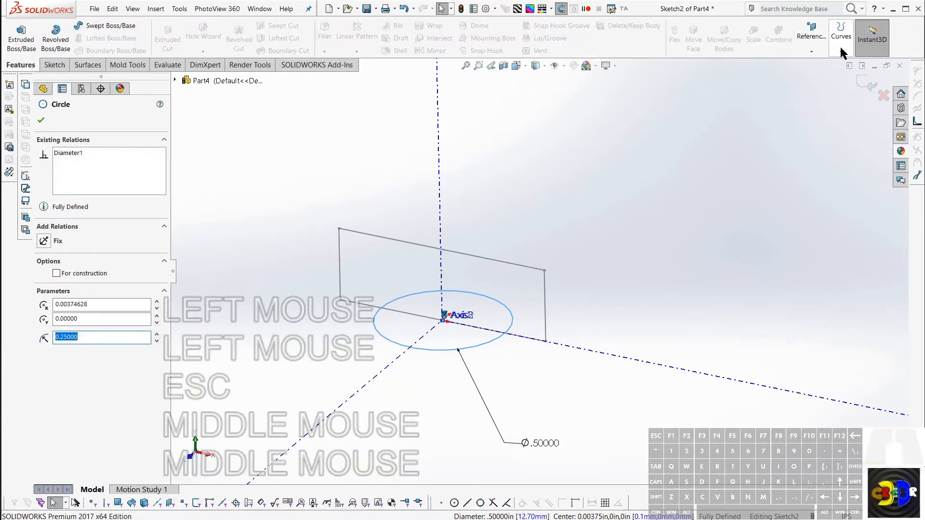
{"action": "left_click", "coordinate": [841, 51]}
{"action": "left_click", "coordinate": [862, 61]}
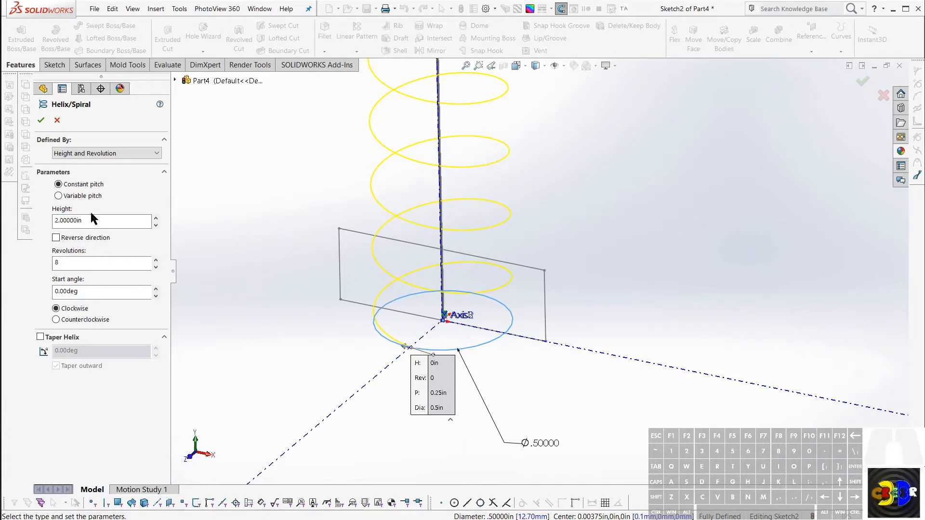
Step: Define the helix by Pitch and Revolution and set its constant pitch to 0.1 in
{"action": "left_click", "coordinate": [101, 154]}
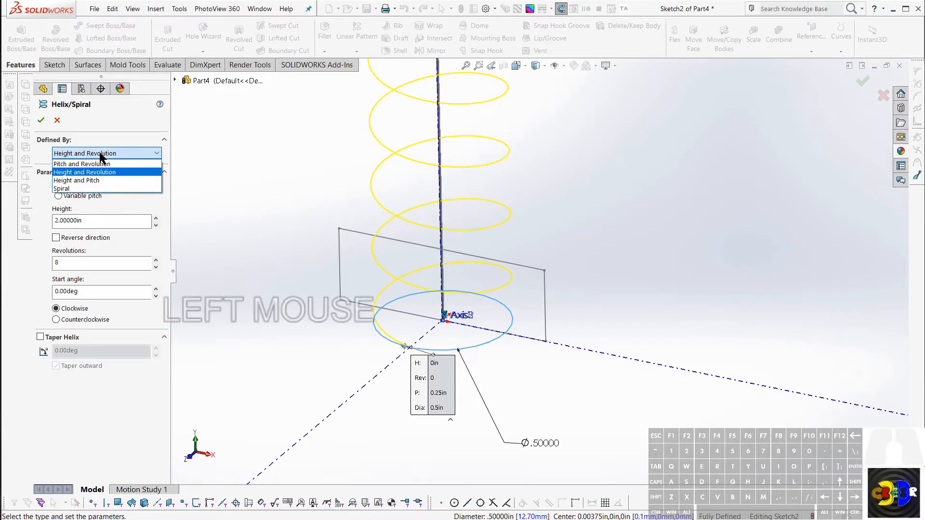
{"action": "left_click", "coordinate": [96, 164]}
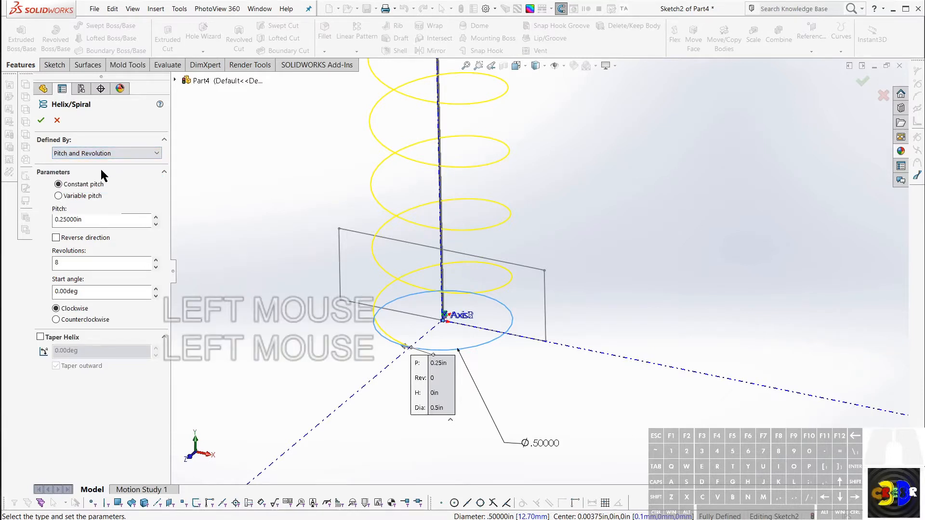
{"action": "left_click", "coordinate": [80, 219]}
{"action": "left_click_drag", "start_coordinate": [82, 219], "coordinate": [29, 219]}
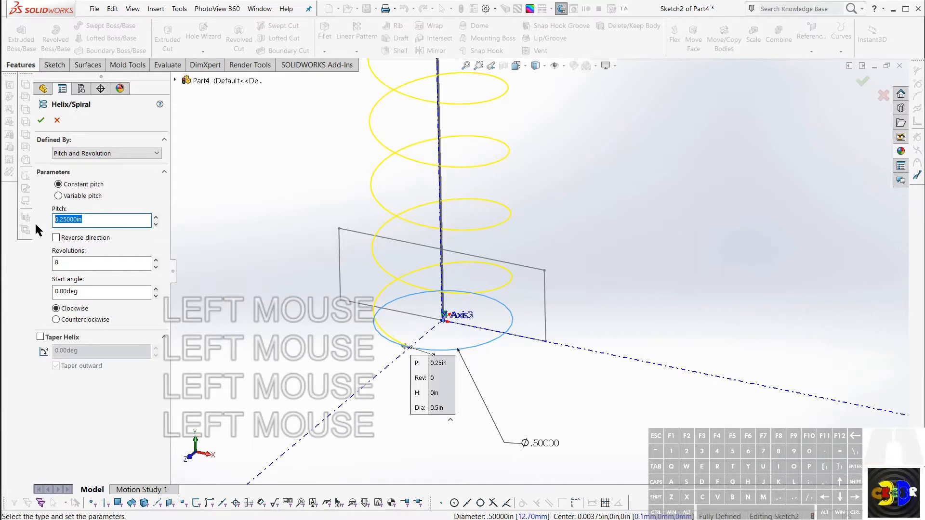
{"action": "type", "text": "."}
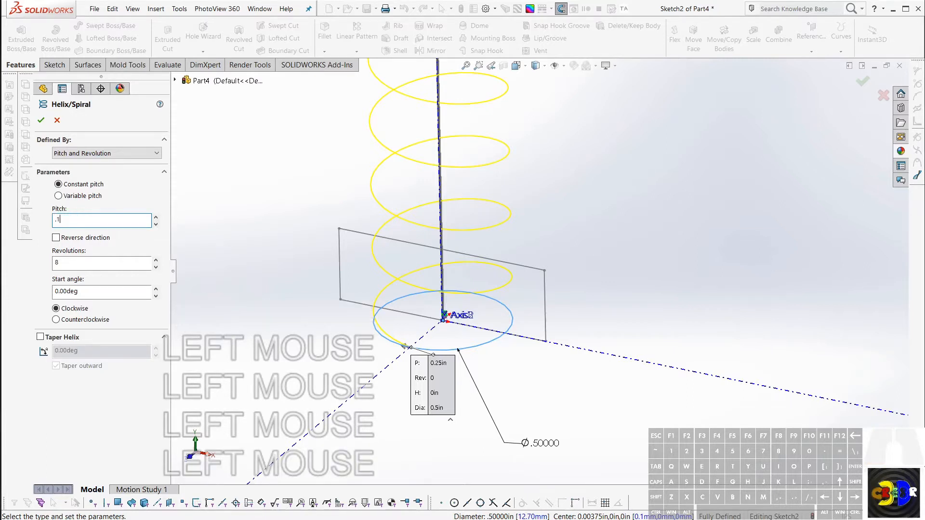
{"action": "type", "text": "1"}
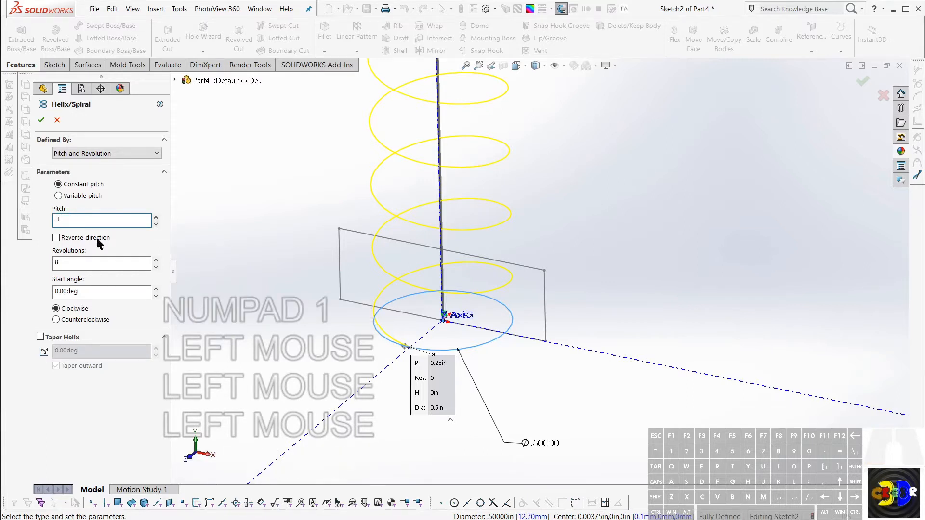
Step: Set the helix to 3 revolutions and create it
{"action": "left_click", "coordinate": [79, 268]}
{"action": "left_click_drag", "start_coordinate": [79, 265], "coordinate": [34, 264]}
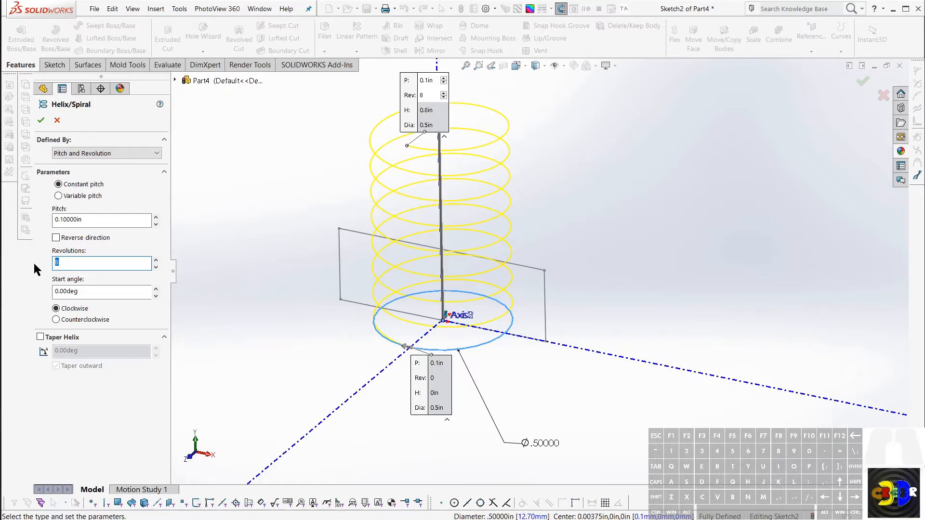
{"action": "type", "text": "3"}
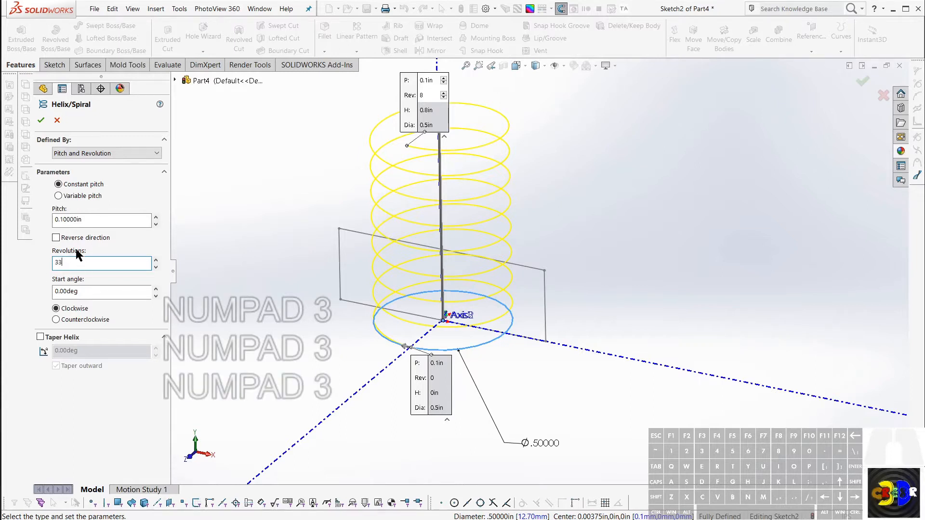
{"action": "key", "text": "BackSpace"}
{"action": "left_click", "coordinate": [96, 292]}
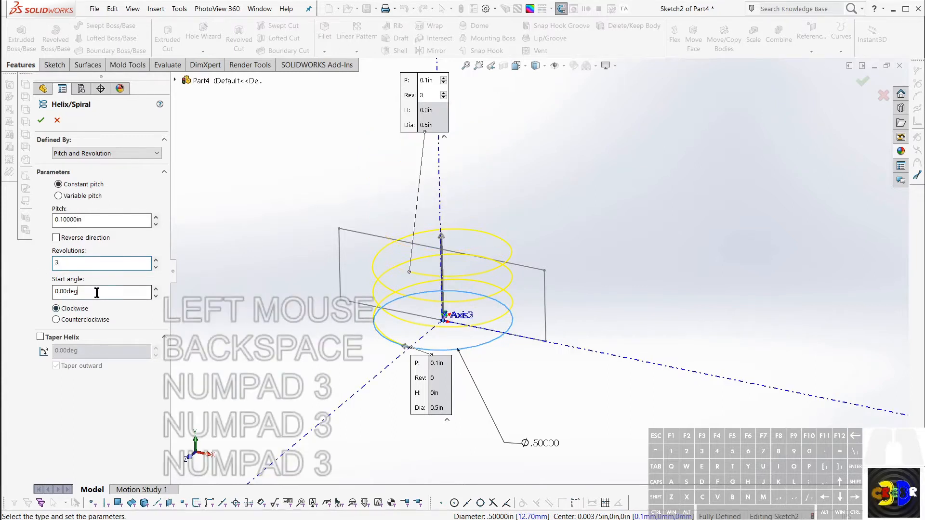
{"action": "mouse_move", "coordinate": [179, 315]}
{"action": "middle_mouse_down"}
{"action": "mouse_move", "coordinate": [324, 270]}
{"action": "mouse_move", "coordinate": [323, 293]}
{"action": "mouse_move", "coordinate": [329, 242]}
{"action": "mouse_move", "coordinate": [325, 284]}
{"action": "middle_mouse_up"}
{"action": "left_click", "coordinate": [41, 120]}
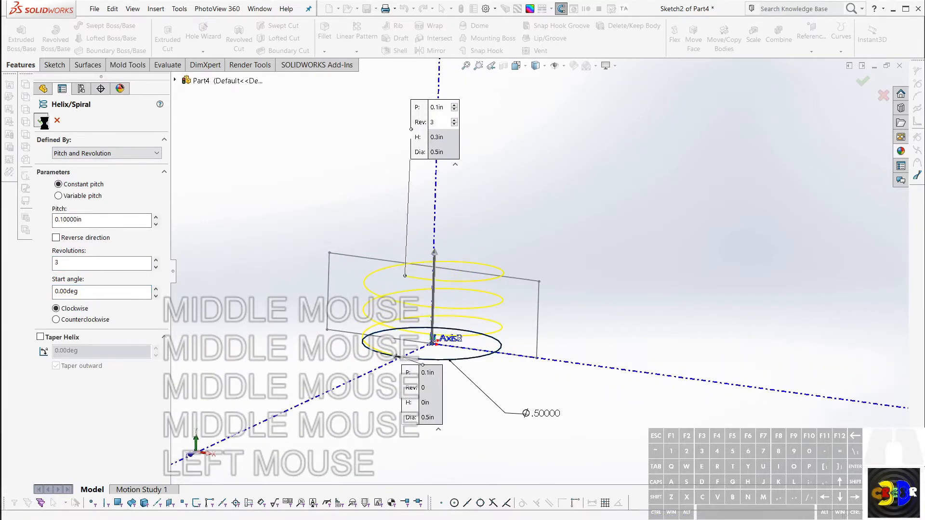
Step: Hide the reference axes around the helix
{"action": "middle_click_drag", "start_coordinate": [430, 317], "coordinate": [666, 248]}
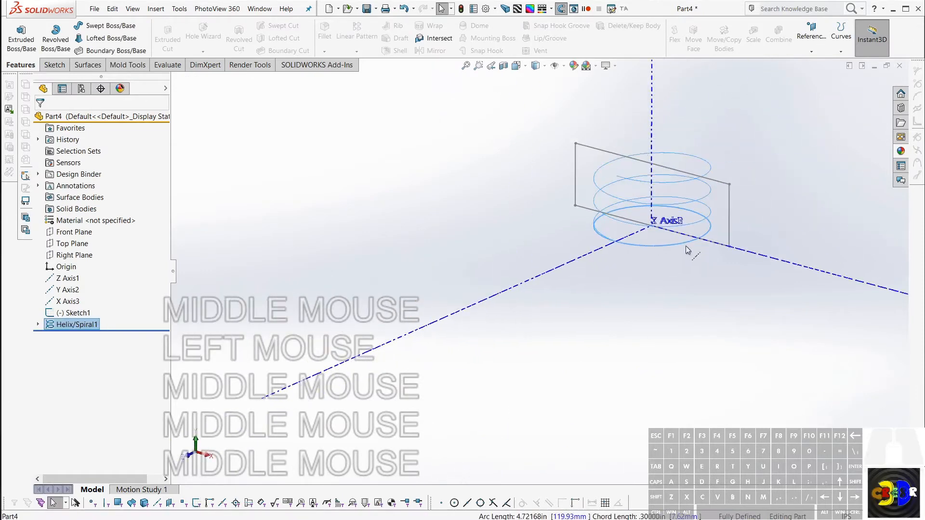
{"action": "scroll", "coordinate": [557, 262], "scroll_direction": "down", "scroll_amount": 3}
{"action": "left_click", "coordinate": [577, 235]}
{"action": "scroll", "coordinate": [531, 261], "scroll_direction": "up", "scroll_amount": 2}
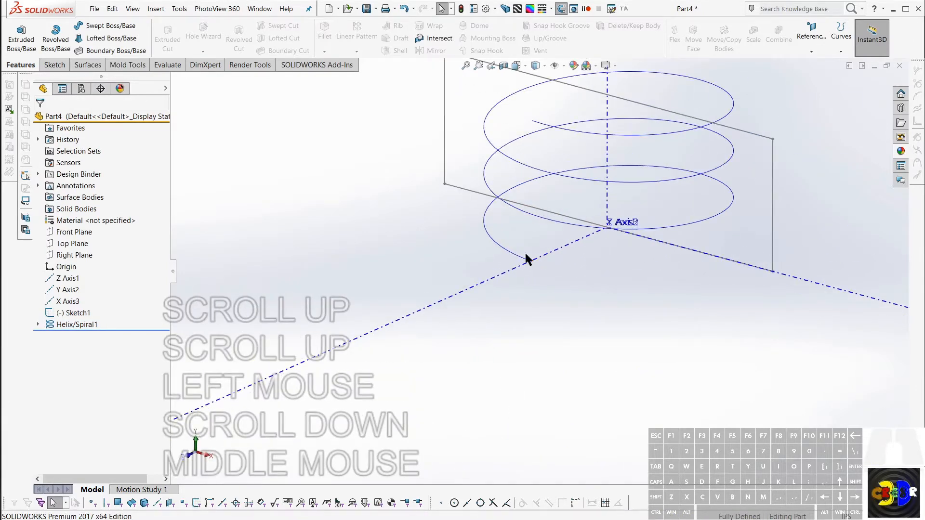
{"action": "key", "text": "KP_Divide"}
Step: Create a reference plane through the helix's lower endpoint, perpendicular to the helix curve
{"action": "left_click", "coordinate": [534, 261]}
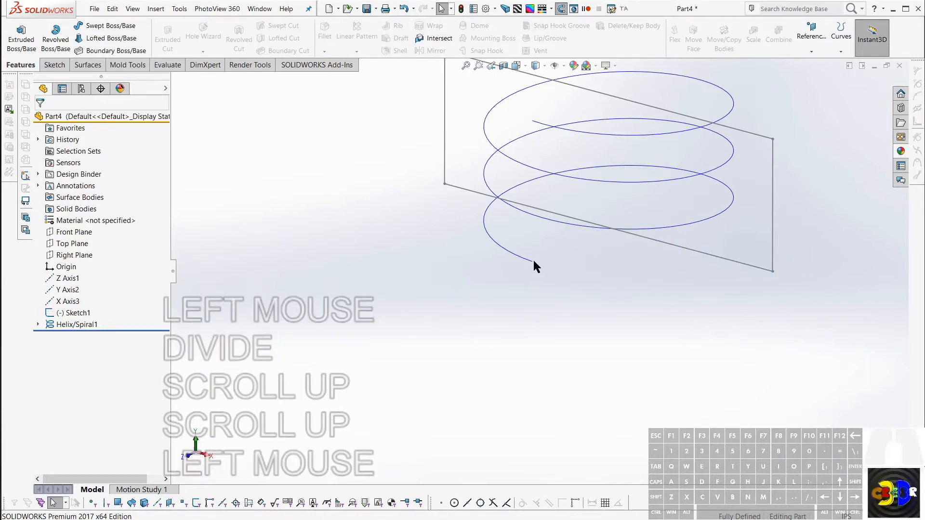
{"action": "left_click", "coordinate": [531, 262]}
{"action": "key", "text": "ctrl"}
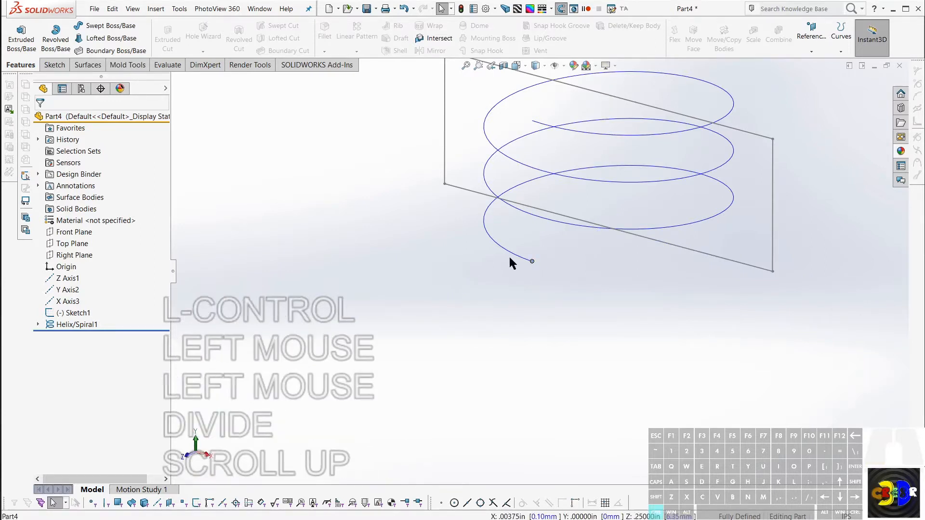
{"action": "left_click", "coordinate": [512, 256], "text": "ctrl"}
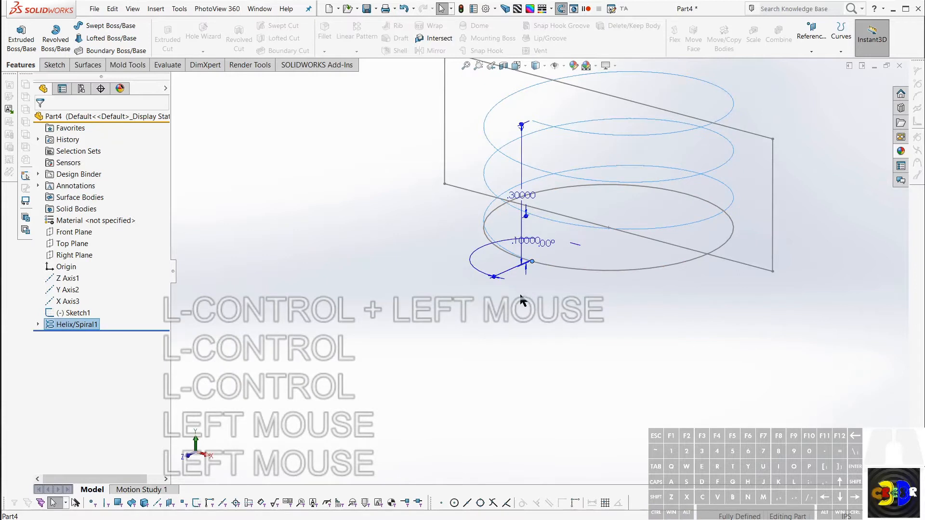
{"action": "key", "text": "ctrl"}
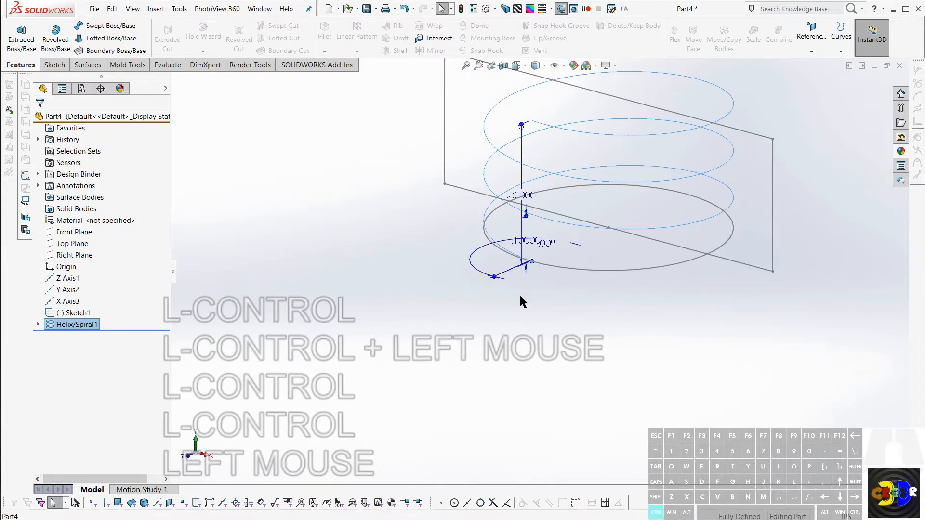
{"action": "key", "text": "ctrl+KP_Add"}
{"action": "key", "text": "ctrl+KP_Add"}
{"action": "key", "text": "ctrl"}
{"action": "key", "text": "ctrl"}
{"action": "key", "text": "ctrl"}
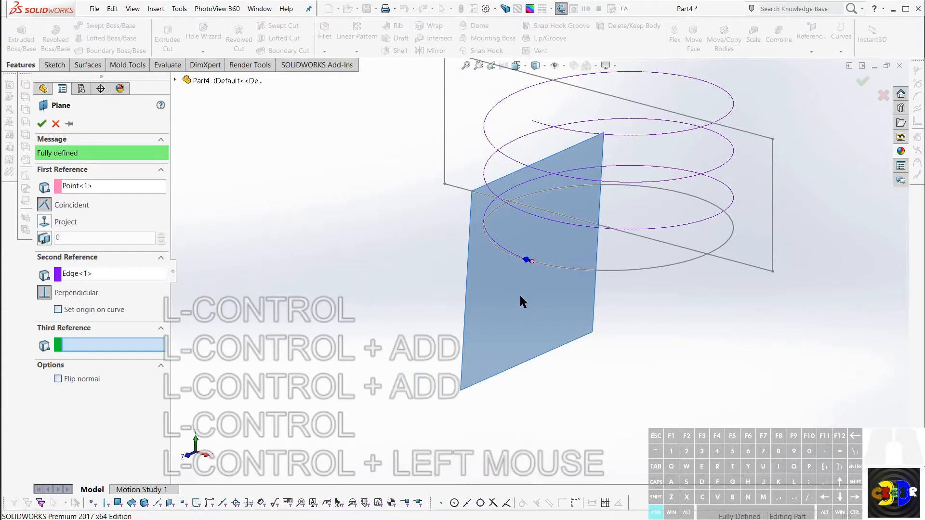
{"action": "key", "text": "ctrl"}
{"action": "key", "text": "ctrl"}
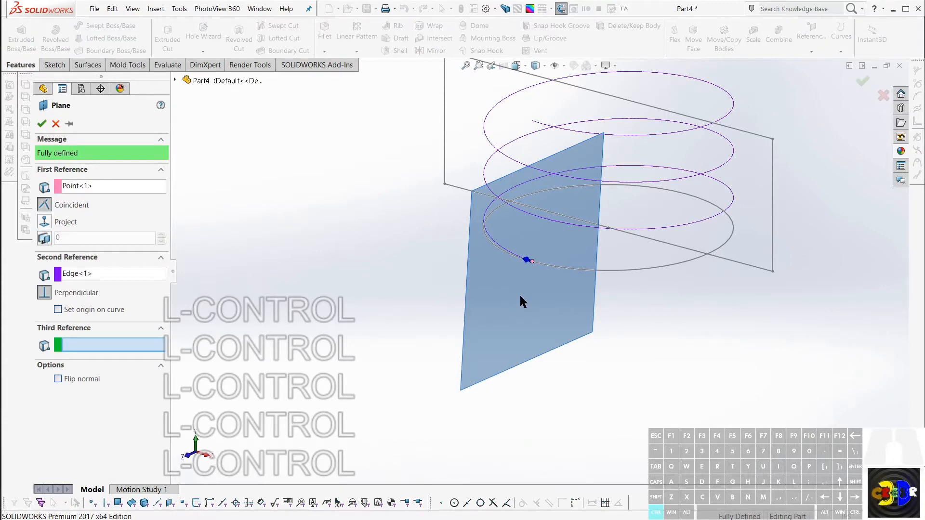
{"action": "left_click", "coordinate": [41, 123], "text": "ctrl"}
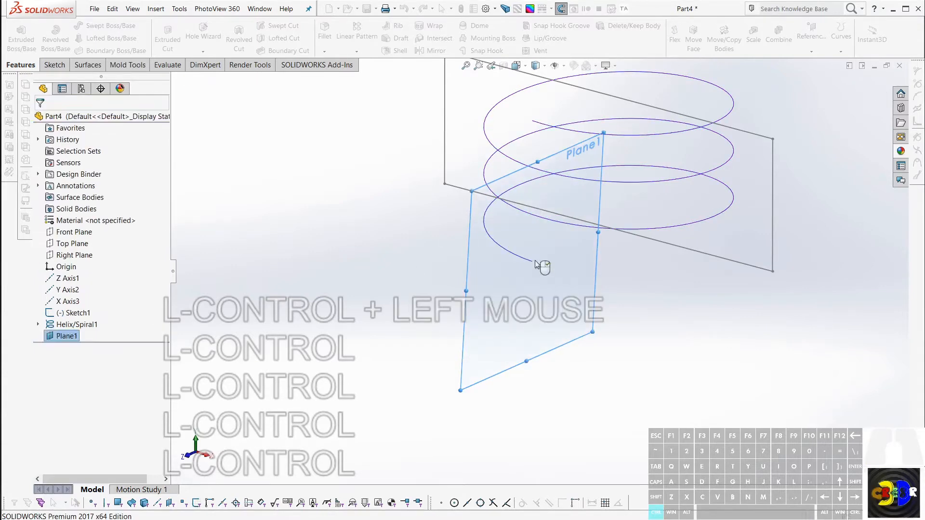
Step: Sketch a circle about 0.044 in in diameter on the new plane, centred just beside the helix's lower endpoint
{"action": "middle_click", "coordinate": [541, 250], "text": "ctrl"}
{"action": "key", "text": "ctrl+space"}
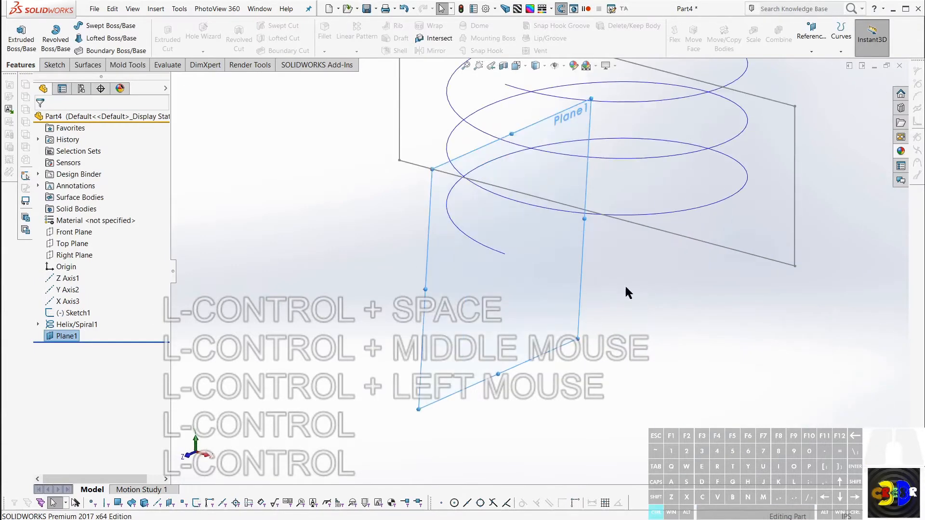
{"action": "scroll", "coordinate": [525, 218], "scroll_direction": "up", "scroll_amount": 1, "text": "ctrl"}
{"action": "scroll", "coordinate": [556, 252], "scroll_direction": "up", "scroll_amount": 2}
{"action": "mouse_move", "coordinate": [525, 218]}
{"action": "middle_mouse_down"}
{"action": "mouse_move", "coordinate": [556, 253]}
{"action": "mouse_move", "coordinate": [485, 256]}
{"action": "middle_mouse_up"}
{"action": "key", "text": "c"}
{"action": "scroll", "coordinate": [606, 308], "scroll_direction": "down", "scroll_amount": 1, "text": "ctrl"}
{"action": "key", "text": "ctrl+f"}
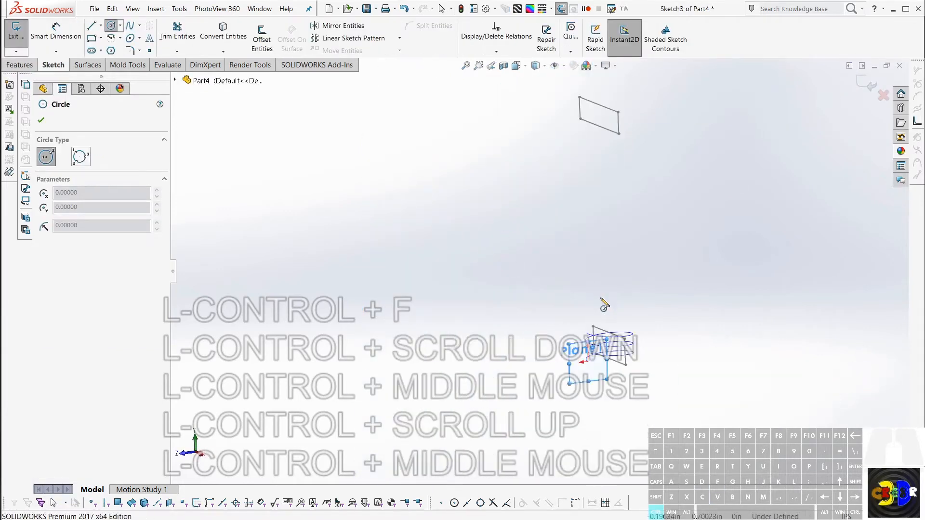
{"action": "scroll", "coordinate": [601, 349], "scroll_direction": "down", "scroll_amount": 1, "text": "ctrl"}
{"action": "scroll", "coordinate": [598, 347], "scroll_direction": "up", "scroll_amount": 1, "text": "ctrl"}
{"action": "scroll", "coordinate": [503, 325], "scroll_direction": "up", "scroll_amount": 1, "text": "ctrl"}
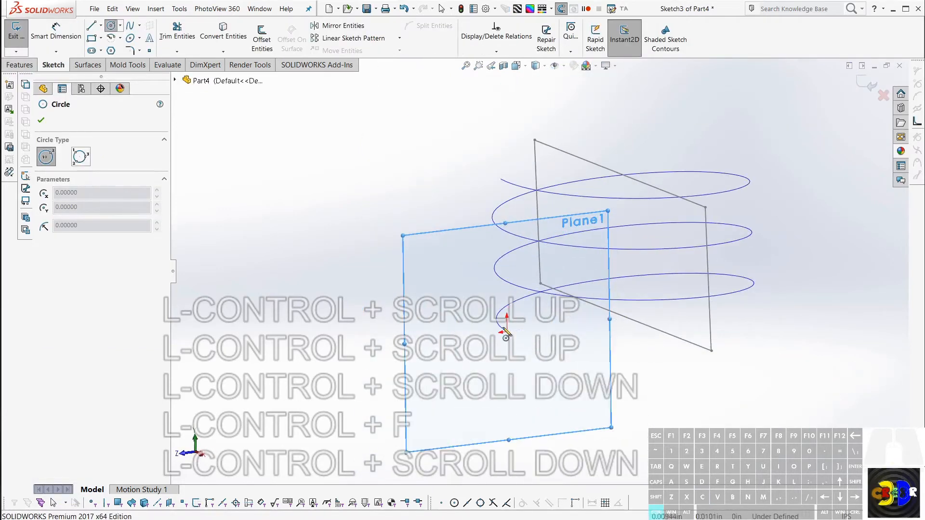
{"action": "left_click_drag", "start_coordinate": [506, 333], "coordinate": [516, 326], "text": "ctrl"}
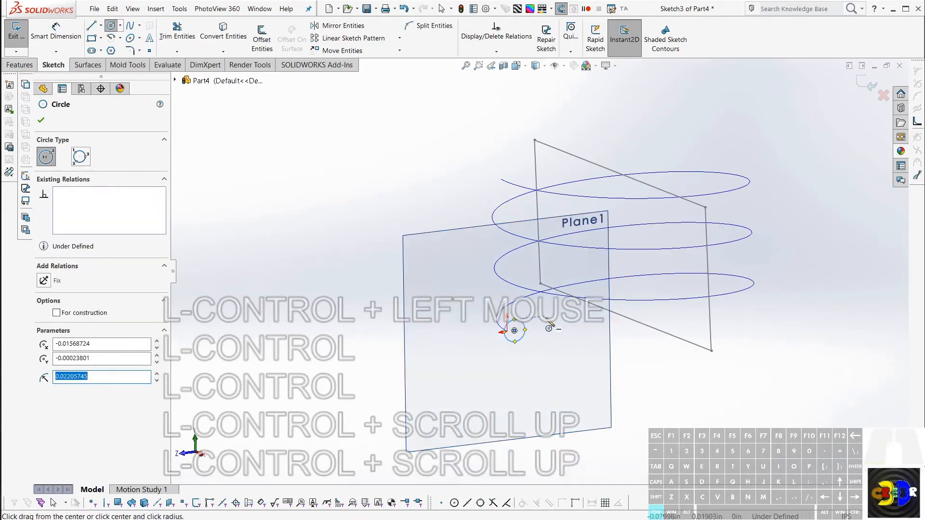
{"action": "scroll", "coordinate": [514, 327], "scroll_direction": "up", "scroll_amount": 1, "text": "ctrl"}
{"action": "key", "text": "Escape"}
Step: Try to project the helix into the circle's sketch with Convert Entities
{"action": "left_click", "coordinate": [480, 289], "text": "ctrl"}
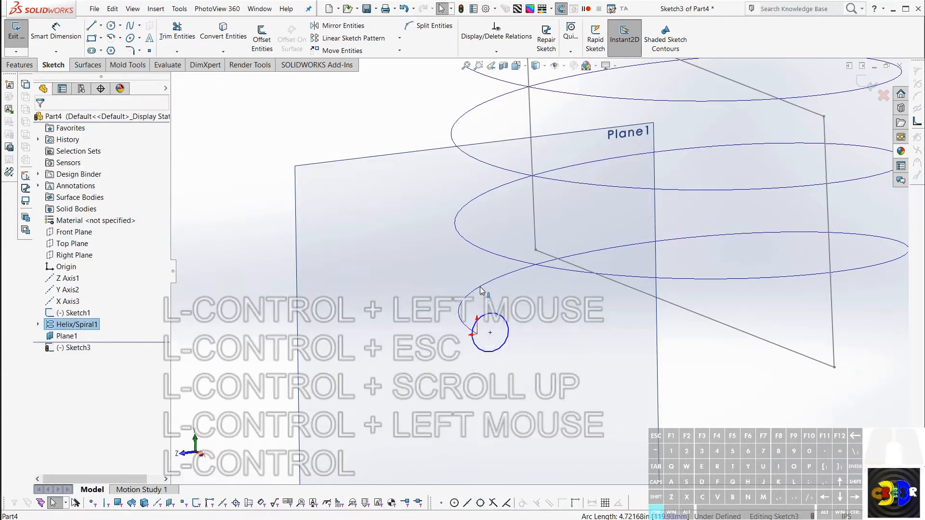
{"action": "left_click", "coordinate": [481, 291], "text": "ctrl"}
{"action": "left_click", "coordinate": [482, 291], "text": "ctrl"}
{"action": "key", "text": "ctrl+g"}
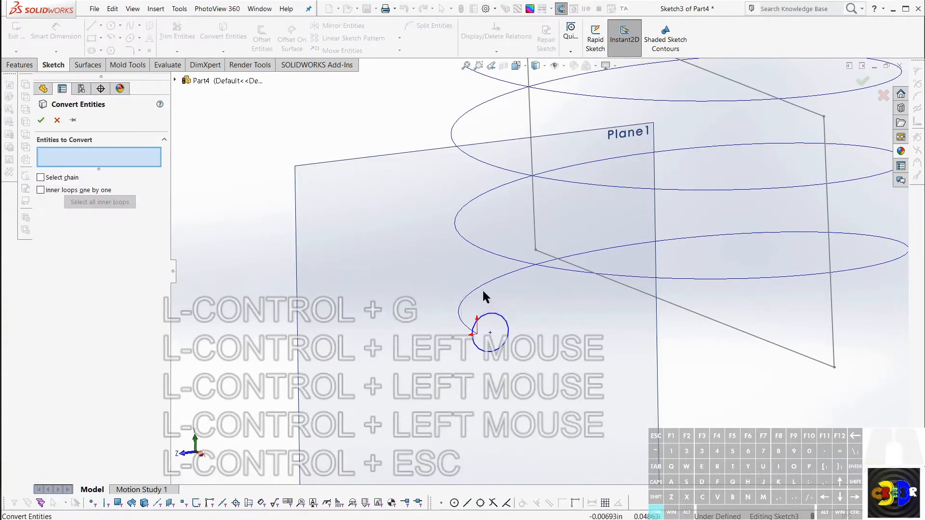
{"action": "key", "text": "ctrl+Escape"}
{"action": "key", "text": "ctrl+g"}
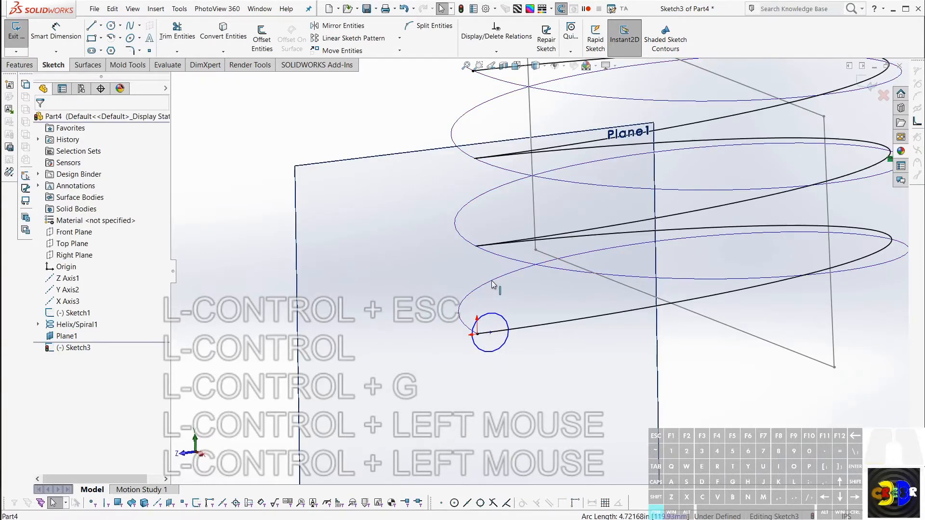
Step: Move the circle's centre onto the sketch origin at the helix's lower endpoint
{"action": "scroll", "coordinate": [501, 343], "scroll_direction": "up", "scroll_amount": 5, "text": "ctrl"}
{"action": "key", "text": "ctrl+Escape"}
{"action": "left_click", "coordinate": [457, 301], "text": "ctrl"}
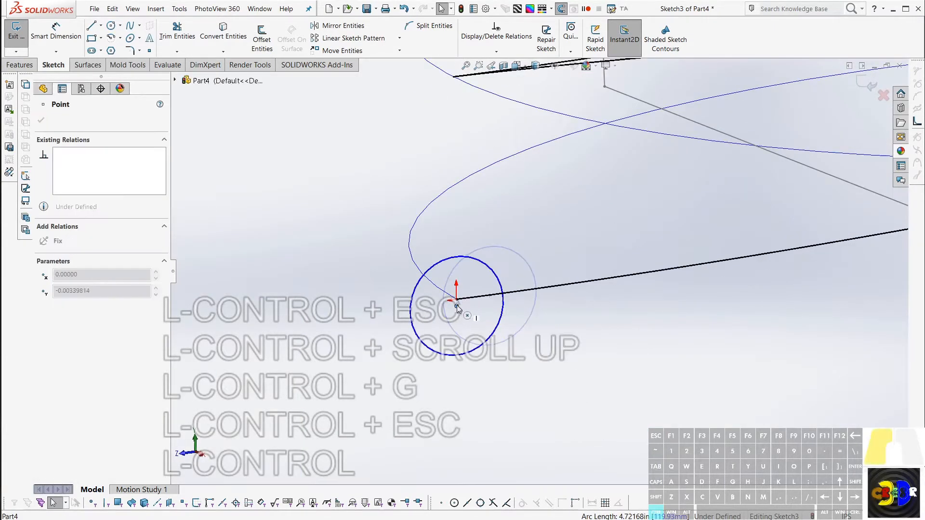
{"action": "left_click", "coordinate": [456, 301], "text": "ctrl"}
{"action": "left_click", "coordinate": [515, 303], "text": "ctrl"}
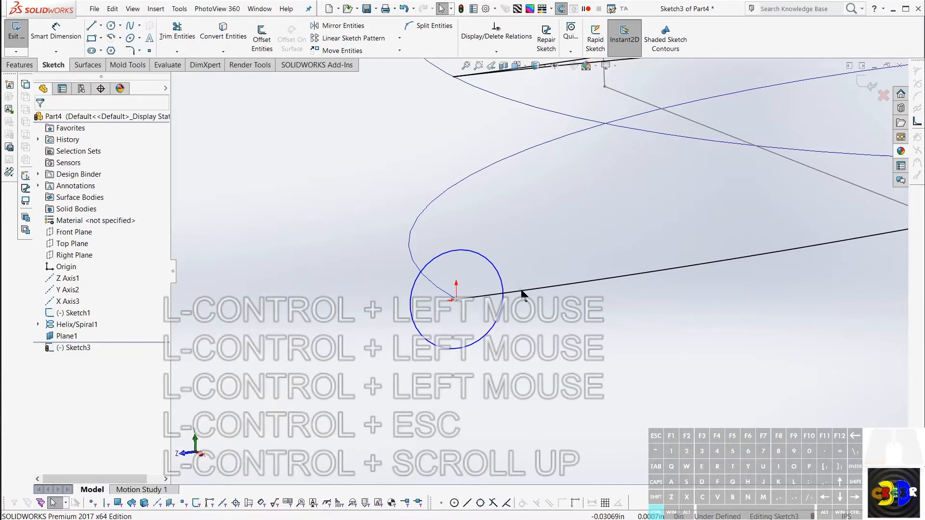
Step: Delete the converted helix curve from the circle's sketch
{"action": "left_click", "coordinate": [525, 294], "text": "ctrl"}
{"action": "key", "text": "Delete"}
{"action": "key", "text": "ctrl+Escape"}
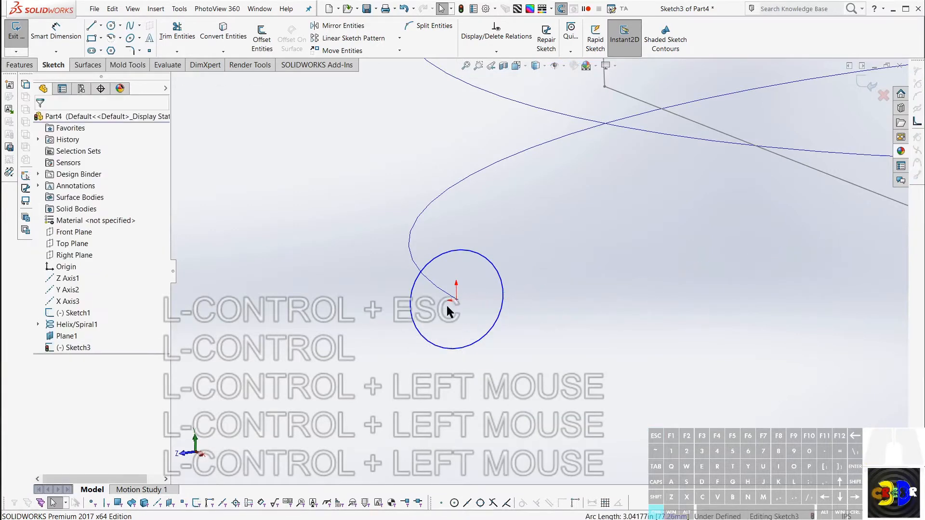
Step: Dimension the profile circle's diameter to 0.1 in
{"action": "left_click", "coordinate": [456, 300], "text": "ctrl"}
{"action": "left_click", "coordinate": [484, 267], "text": "ctrl"}
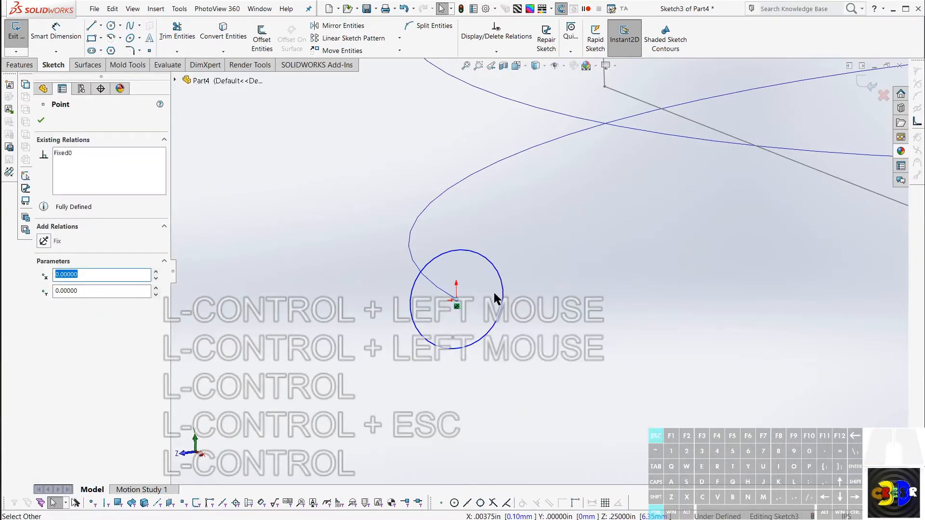
{"action": "key", "text": "ctrl+d"}
{"action": "left_click", "coordinate": [500, 322], "text": "ctrl"}
{"action": "left_click", "coordinate": [362, 379], "text": "ctrl"}
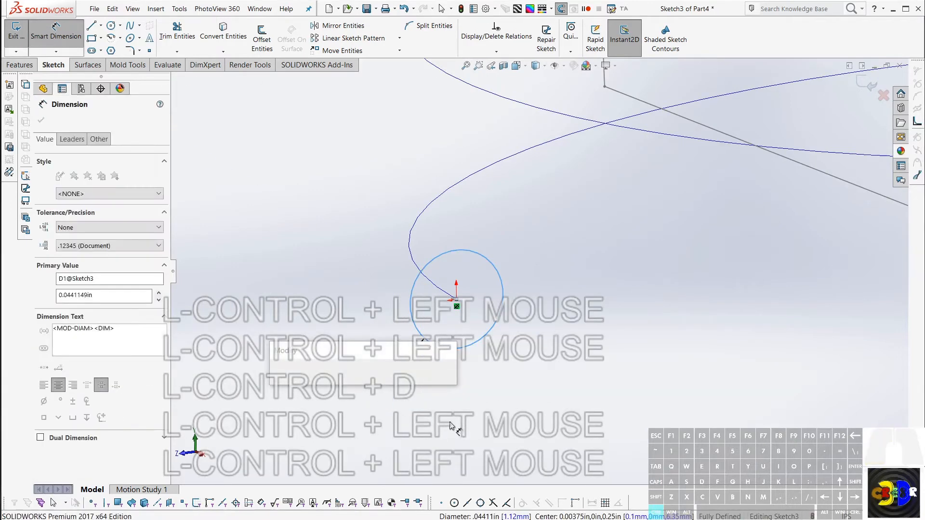
{"action": "key", "text": "ctrl"}
{"action": "key", "text": "ctrl"}
{"action": "key", "text": "ctrl"}
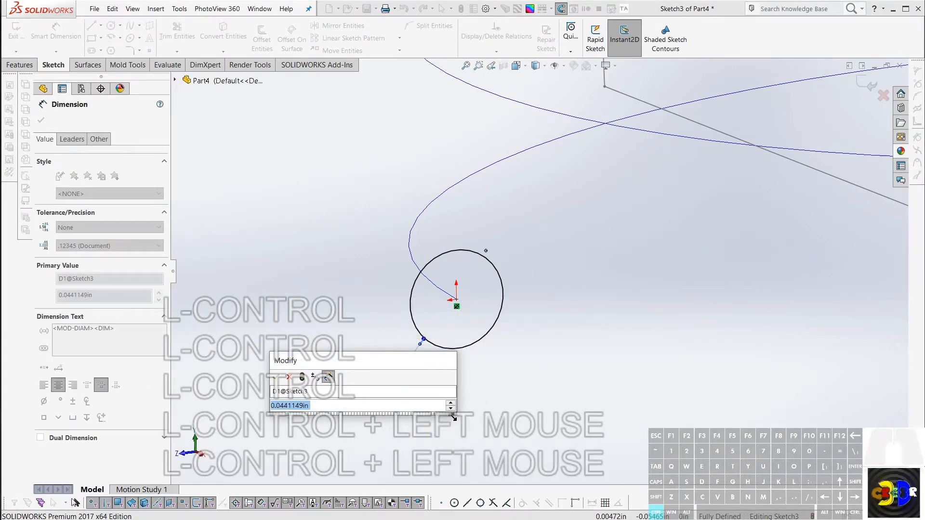
{"action": "type", "text": ".1"}
{"action": "key", "text": "Return"}
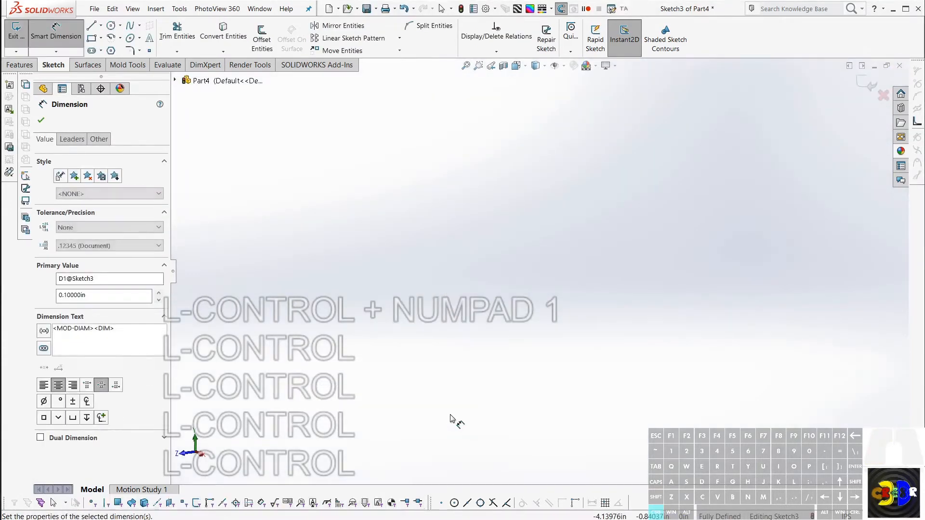
Step: Finish and exit the profile circle's sketch
{"action": "key", "text": "ctrl"}
{"action": "key", "text": "ctrl+f"}
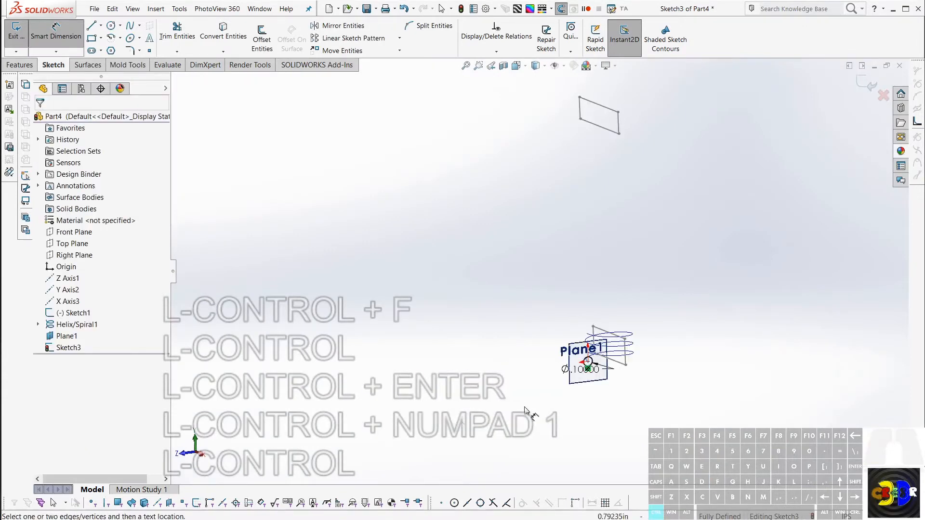
{"action": "key", "text": "ctrl"}
{"action": "scroll", "coordinate": [584, 359], "scroll_direction": "up", "scroll_amount": 1, "text": "ctrl"}
{"action": "scroll", "coordinate": [568, 337], "scroll_direction": "up", "scroll_amount": 1, "text": "ctrl"}
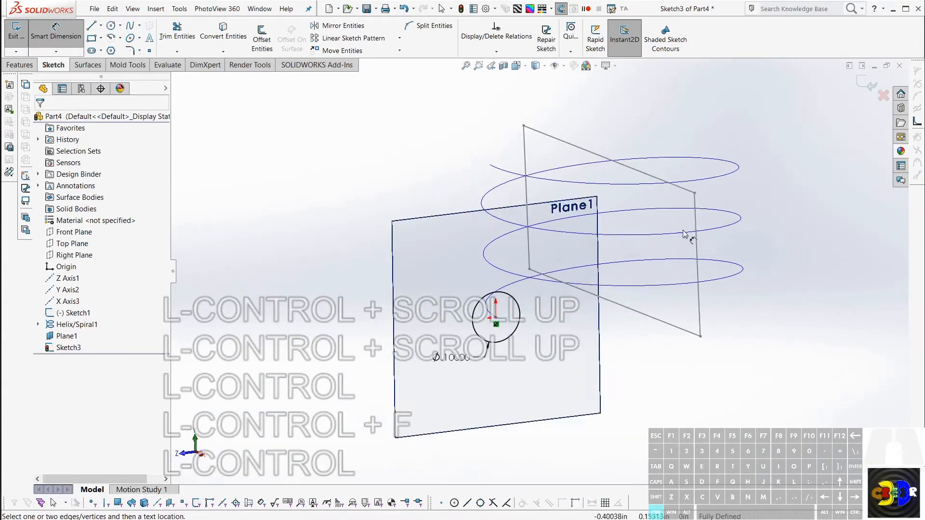
{"action": "scroll", "coordinate": [547, 314], "scroll_direction": "down", "scroll_amount": 1, "text": "ctrl"}
{"action": "middle_click_drag", "start_coordinate": [547, 314], "coordinate": [371, 340], "text": "ctrl"}
{"action": "scroll", "coordinate": [336, 316], "scroll_direction": "up", "scroll_amount": 1, "text": "ctrl"}
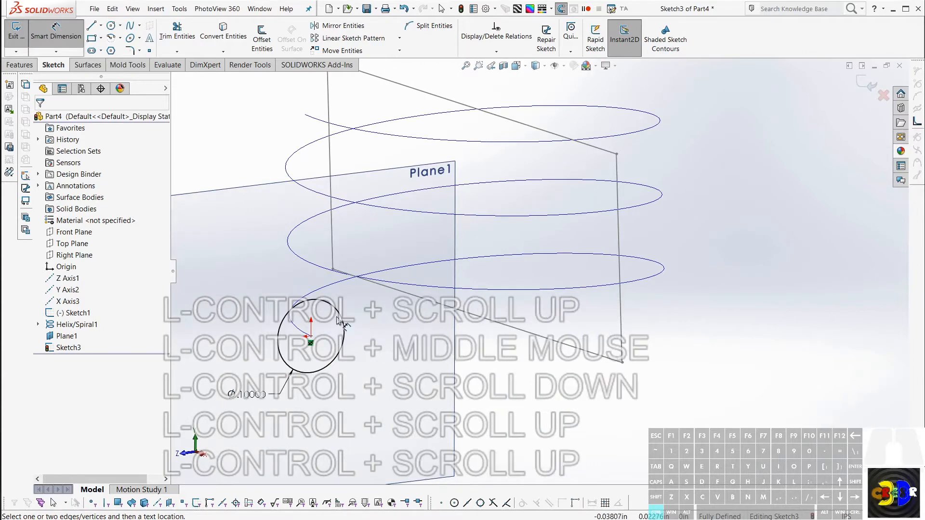
{"action": "key", "text": "ctrl+r"}
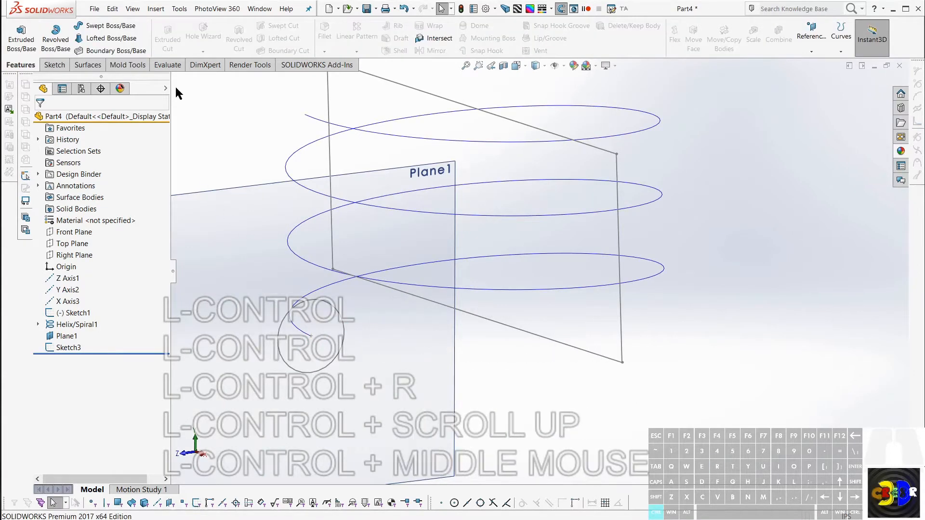
Step: Sweep the 0.1 in profile circle along the helix path to form the solid coil
{"action": "left_click", "coordinate": [94, 28], "text": "ctrl"}
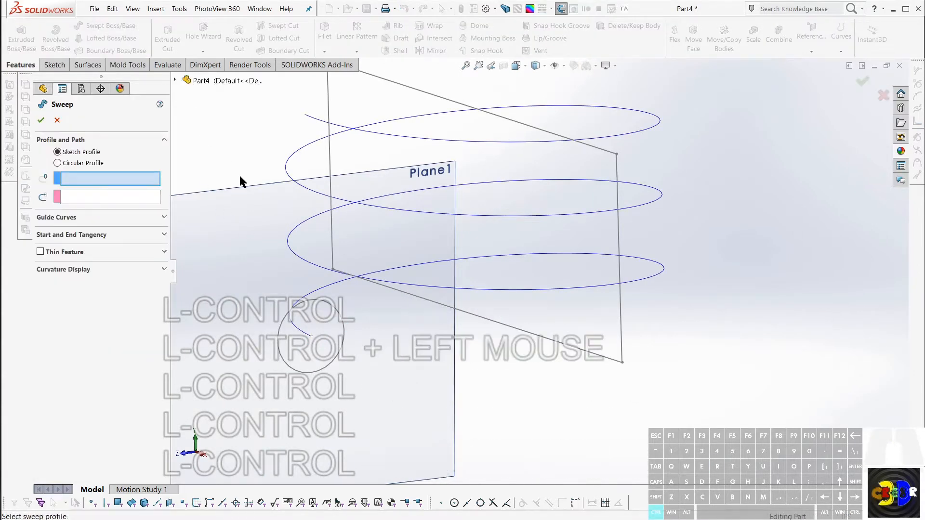
{"action": "key", "text": "ctrl+Escape"}
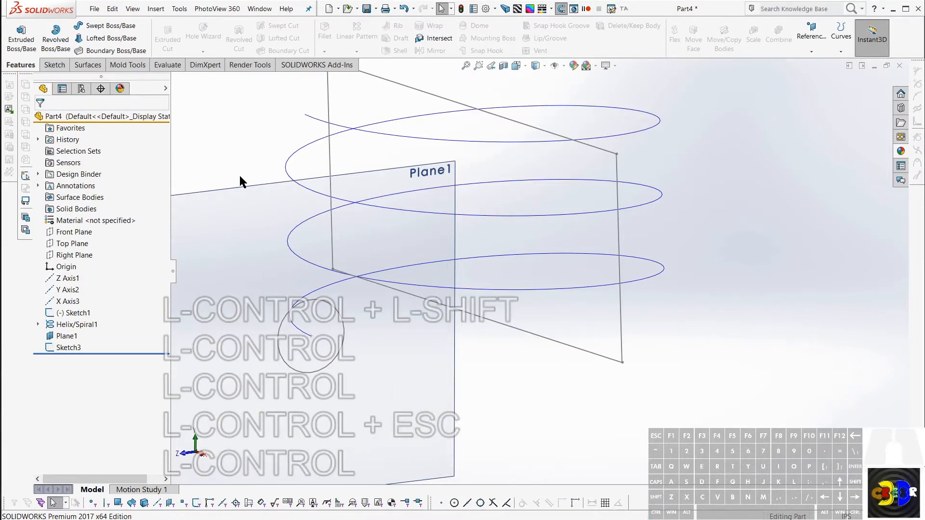
{"action": "key", "text": "ctrl+shift+s"}
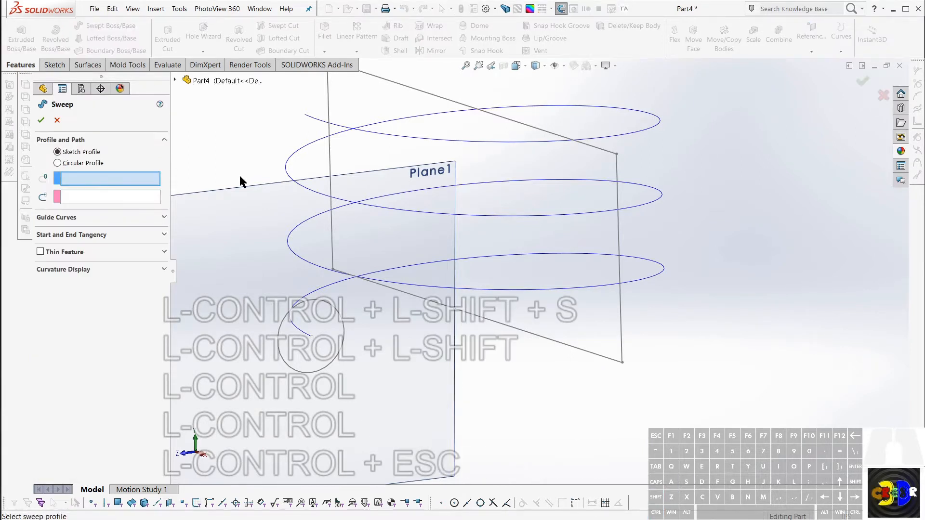
{"action": "left_click", "coordinate": [329, 305]}
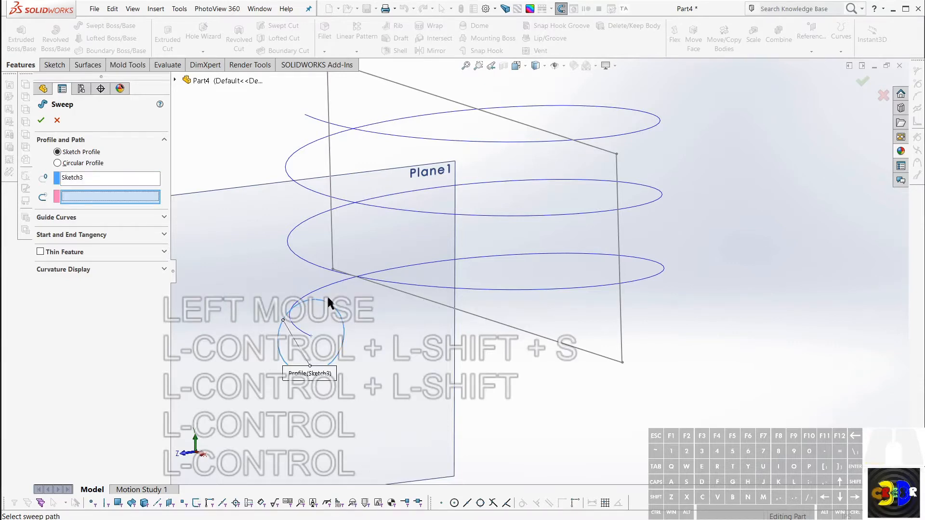
{"action": "left_click", "coordinate": [326, 288]}
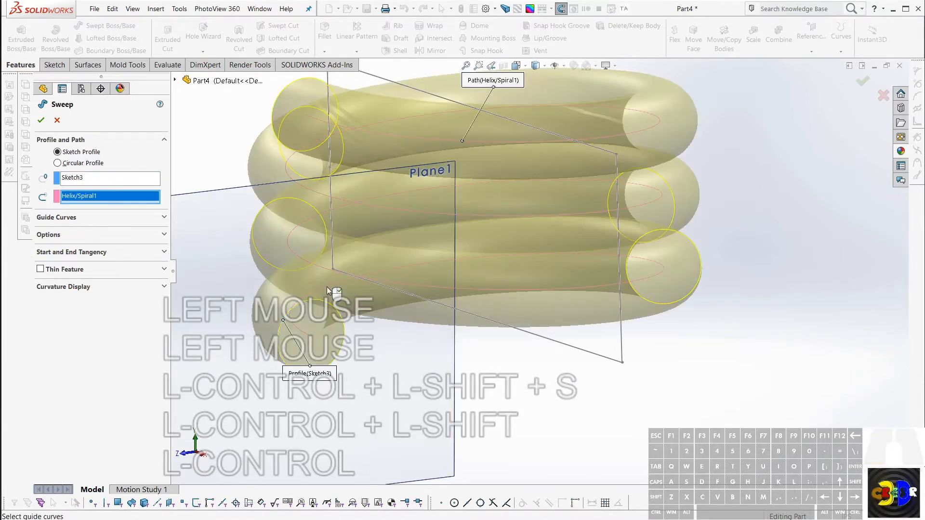
{"action": "left_click", "coordinate": [40, 121]}
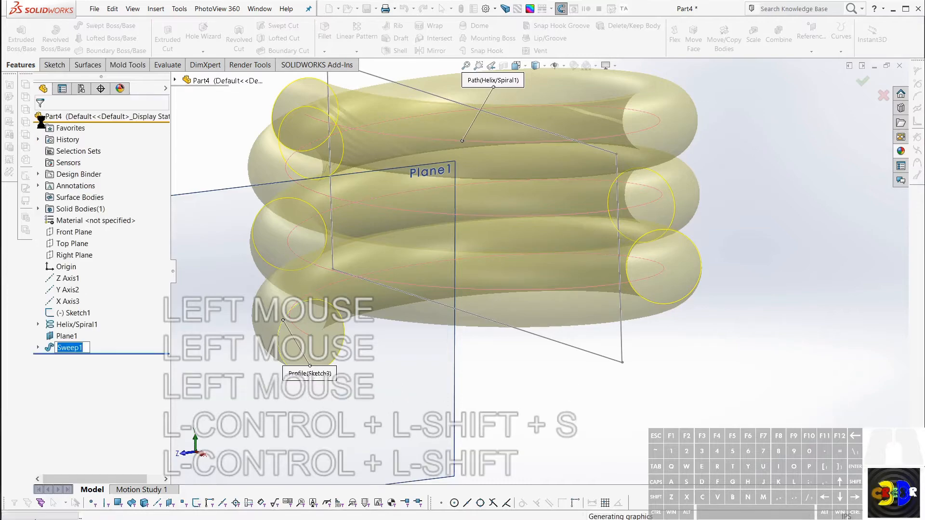
Step: Examine the swept coil from several angles, up close where neighbouring turns meet around the profile end
{"action": "middle_click_drag", "start_coordinate": [348, 230], "coordinate": [491, 251]}
{"action": "scroll", "coordinate": [491, 250], "scroll_direction": "up", "scroll_amount": 4}
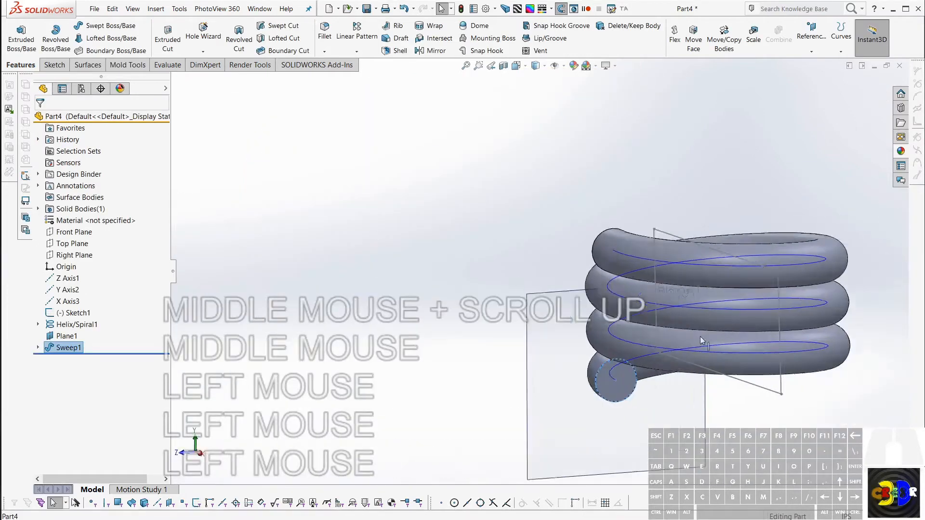
{"action": "scroll", "coordinate": [713, 348], "scroll_direction": "down", "scroll_amount": 4}
{"action": "middle_click_drag", "start_coordinate": [708, 347], "coordinate": [573, 356]}
{"action": "scroll", "coordinate": [499, 387], "scroll_direction": "up", "scroll_amount": 5}
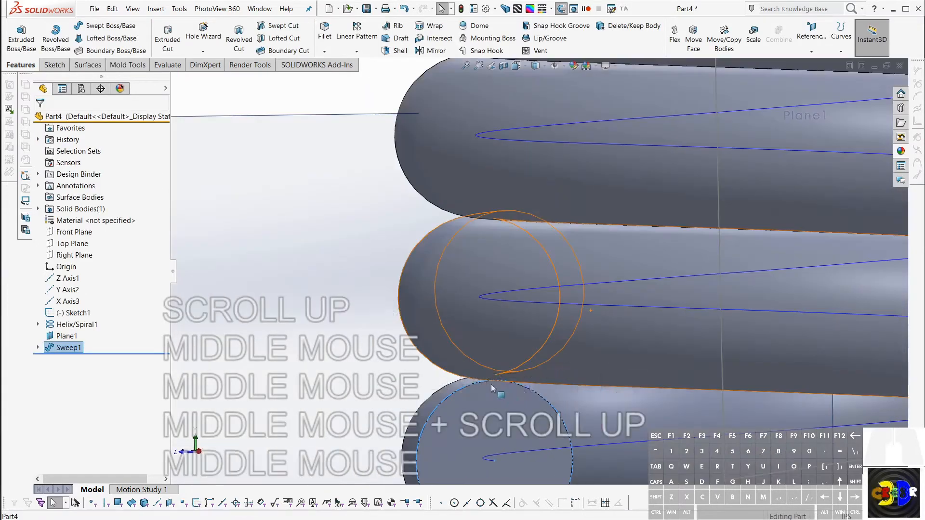
{"action": "middle_click", "coordinate": [499, 387]}
{"action": "middle_click", "coordinate": [499, 387]}
{"action": "middle_click_drag", "start_coordinate": [499, 387], "coordinate": [551, 388]}
{"action": "scroll", "coordinate": [626, 337], "scroll_direction": "down", "scroll_amount": 3}
{"action": "scroll", "coordinate": [704, 278], "scroll_direction": "down", "scroll_amount": 3}
{"action": "scroll", "coordinate": [704, 276], "scroll_direction": "down", "scroll_amount": 4}
{"action": "middle_click_drag", "start_coordinate": [704, 277], "coordinate": [605, 274]}
{"action": "scroll", "coordinate": [564, 276], "scroll_direction": "up", "scroll_amount": 3}
{"action": "middle_click_drag", "start_coordinate": [535, 265], "coordinate": [498, 210]}
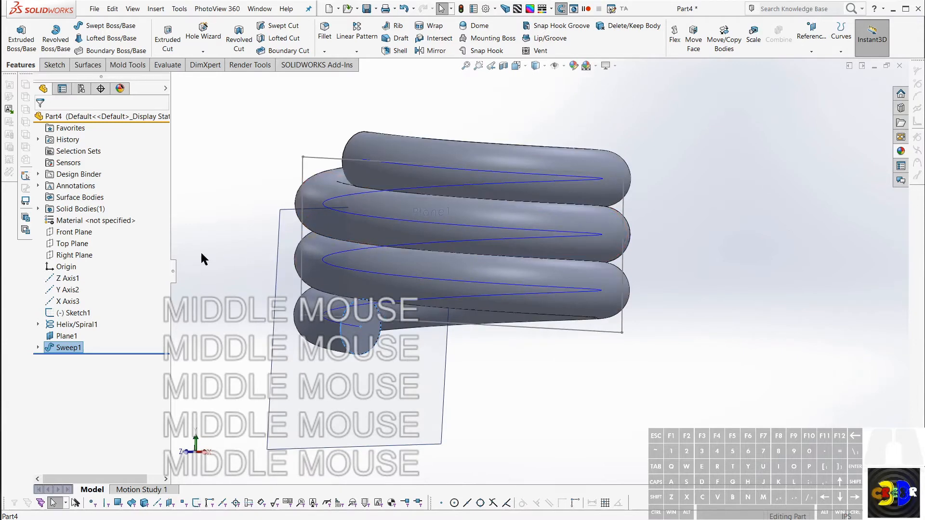
Step: On the Front Plane, sketch a corner rectangle about 0.94 in wide and 0.22 in high across the coil's lowest turn
{"action": "left_click", "coordinate": [64, 233]}
{"action": "scroll", "coordinate": [530, 314], "scroll_direction": "down", "scroll_amount": 5}
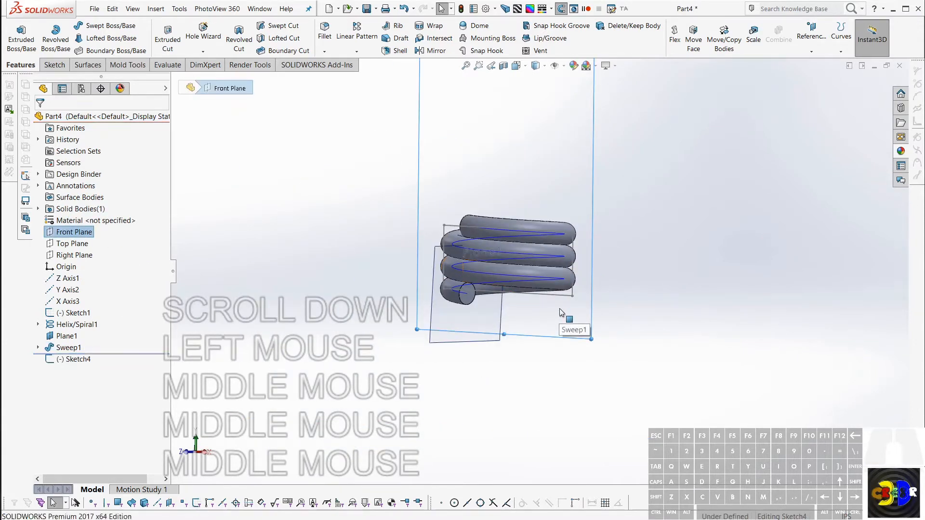
{"action": "key", "text": "c"}
{"action": "key", "text": "Escape"}
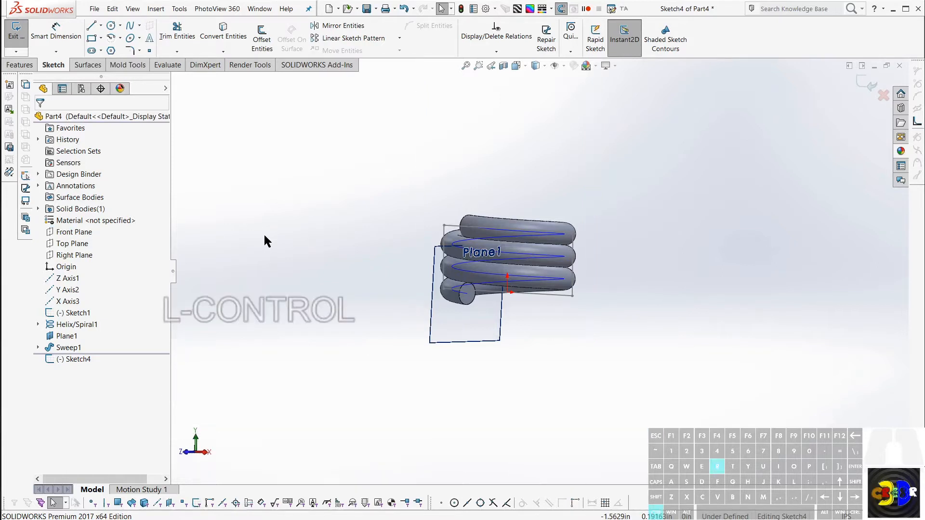
{"action": "key", "text": "ctrl+r"}
{"action": "key", "text": "n"}
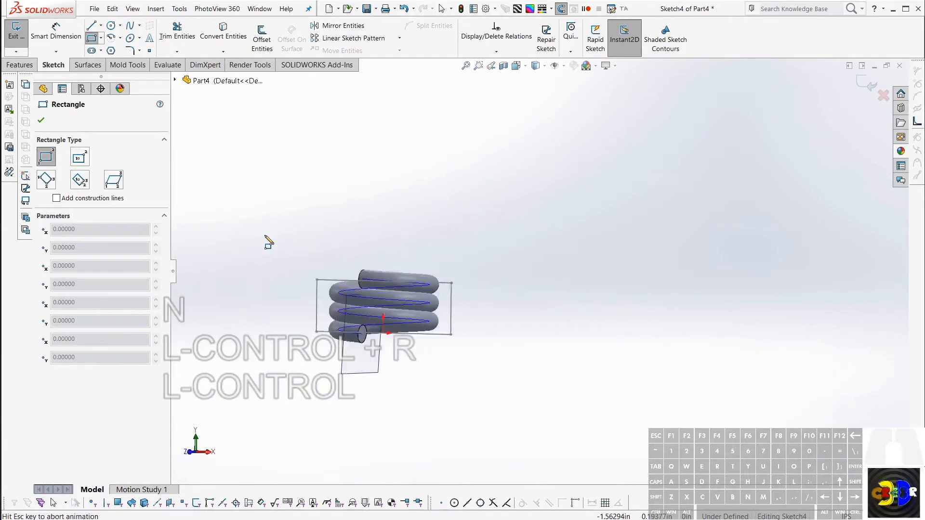
{"action": "scroll", "coordinate": [423, 420], "scroll_direction": "up", "scroll_amount": 2}
{"action": "scroll", "coordinate": [420, 413], "scroll_direction": "up", "scroll_amount": 1}
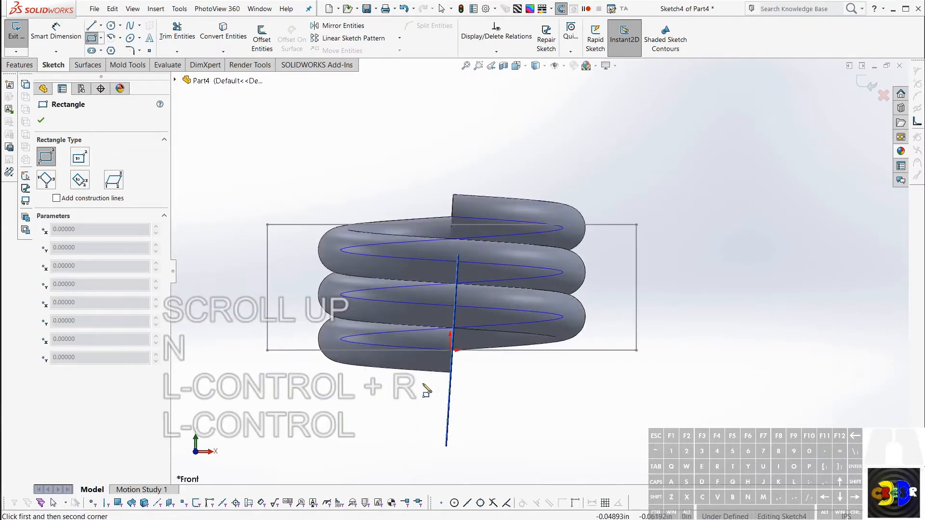
{"action": "left_click", "coordinate": [248, 423]}
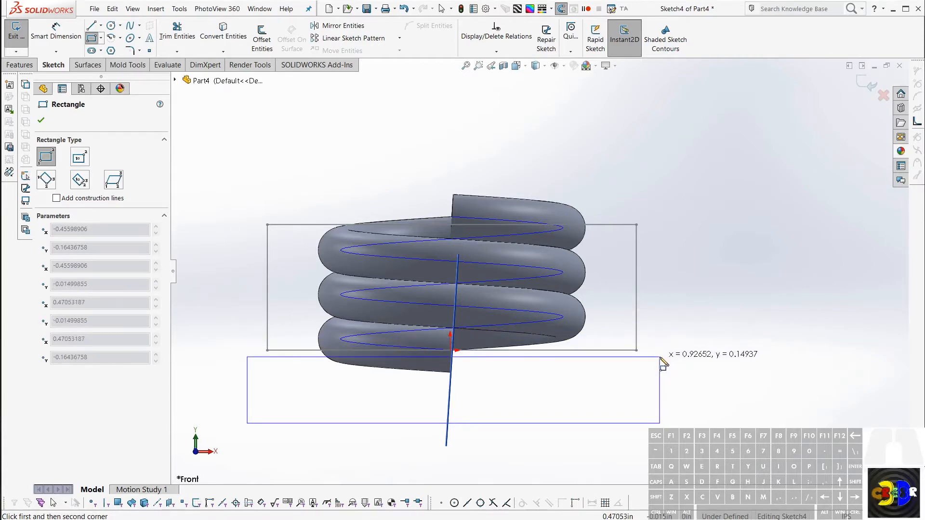
{"action": "left_click", "coordinate": [664, 325]}
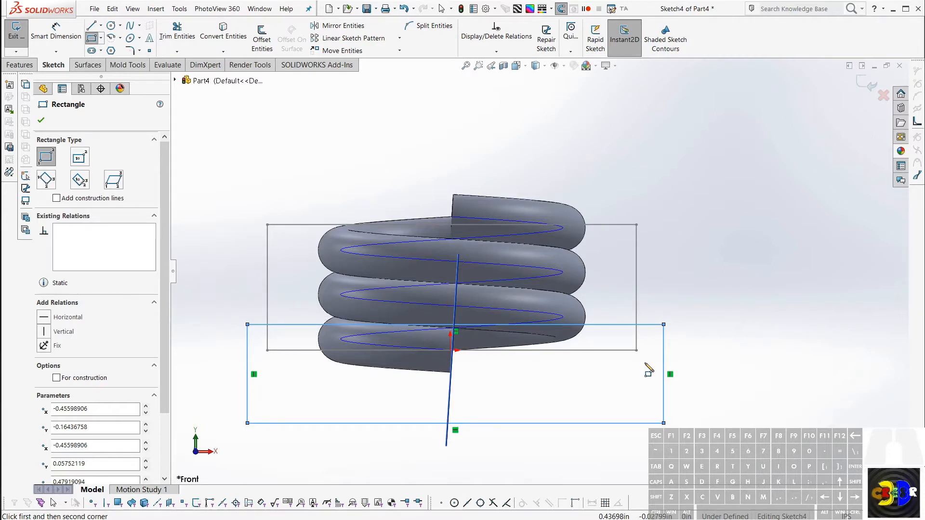
Step: Cut-extrude the rectangle with the Through All - Both end condition to trim the coil's bottom flat
{"action": "key", "text": "alt"}
{"action": "key", "text": "alt"}
{"action": "key", "text": "alt"}
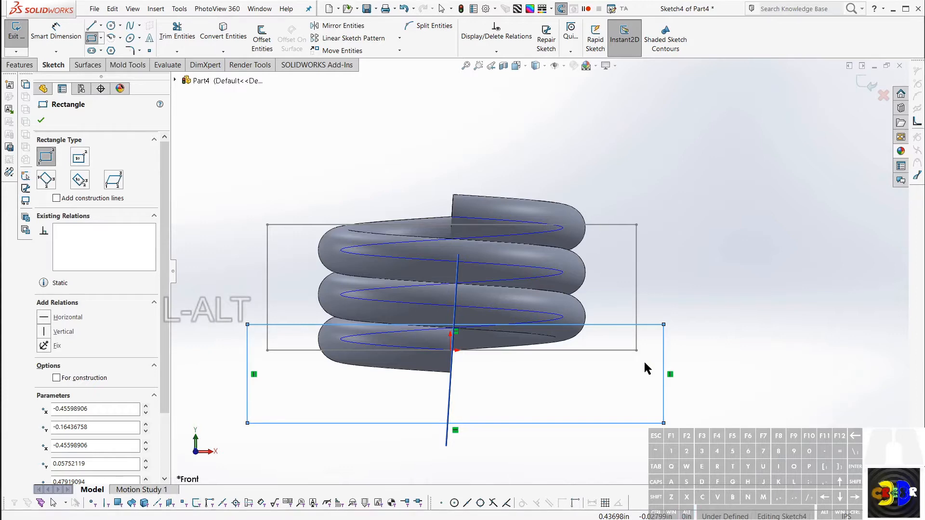
{"action": "key", "text": "alt+x"}
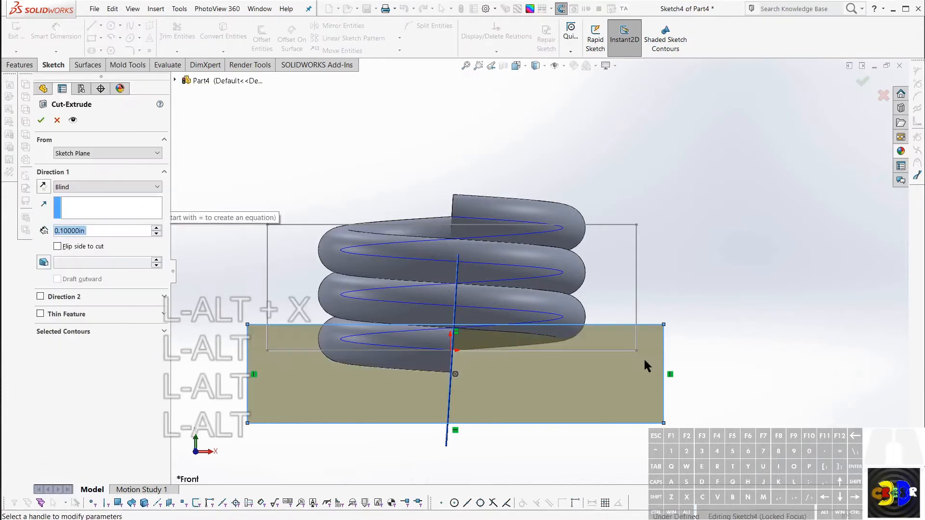
{"action": "mouse_move", "coordinate": [643, 357]}
{"action": "middle_mouse_down"}
{"action": "mouse_move", "coordinate": [577, 369]}
{"action": "mouse_move", "coordinate": [577, 359]}
{"action": "middle_mouse_up"}
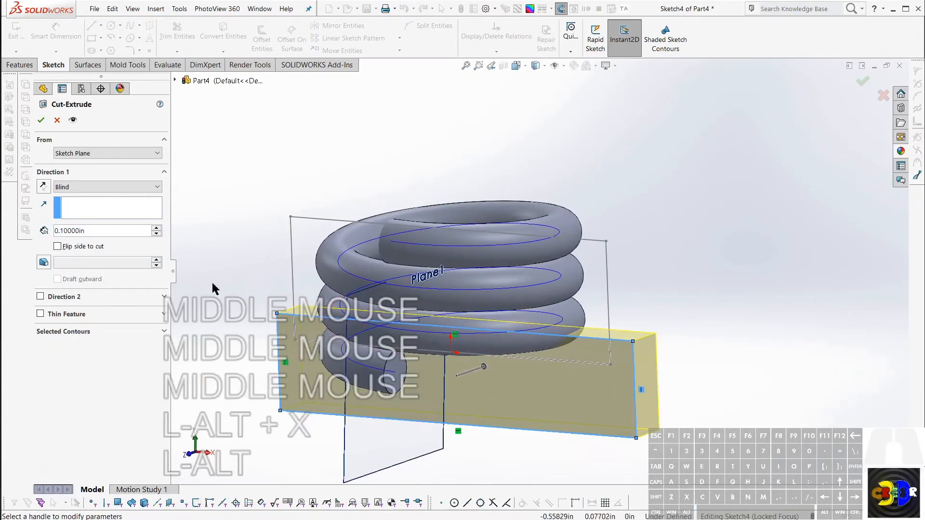
{"action": "left_click", "coordinate": [112, 153]}
{"action": "left_click", "coordinate": [110, 152]}
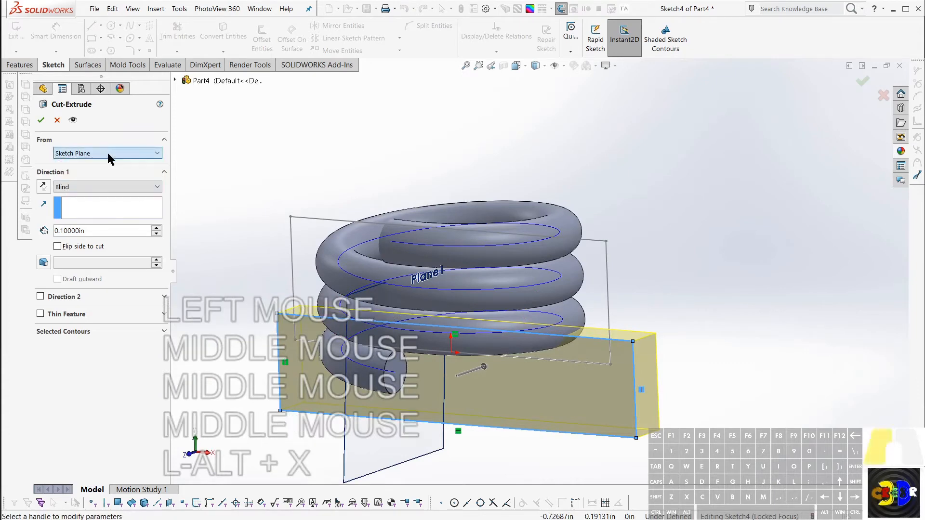
{"action": "left_click", "coordinate": [87, 192]}
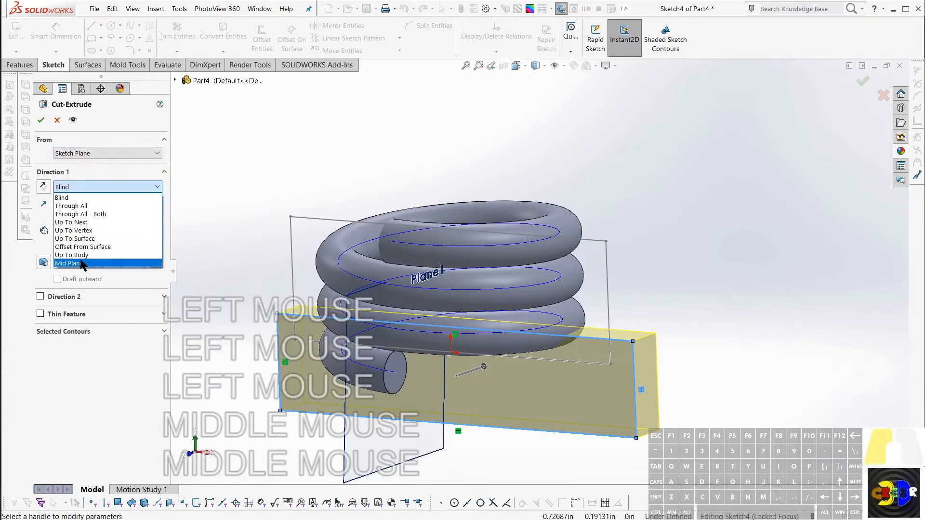
{"action": "left_click", "coordinate": [88, 214]}
{"action": "middle_click_drag", "start_coordinate": [420, 240], "coordinate": [379, 250]}
{"action": "scroll", "coordinate": [270, 289], "scroll_direction": "down", "scroll_amount": 1}
{"action": "left_click", "coordinate": [40, 122]}
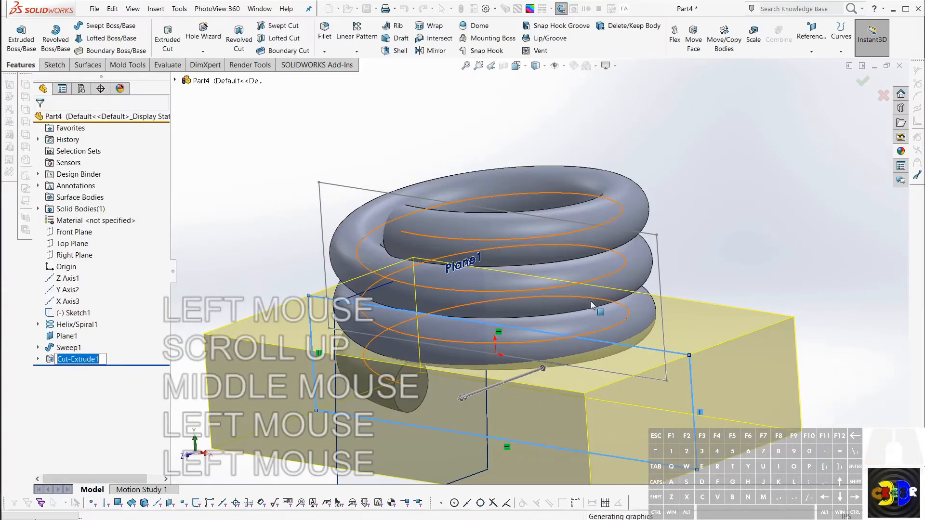
Step: Hide the reference plane and the helix curve around the cut coil
{"action": "left_click", "coordinate": [598, 308]}
{"action": "middle_click_drag", "start_coordinate": [593, 307], "coordinate": [449, 323]}
{"action": "scroll", "coordinate": [449, 322], "scroll_direction": "down", "scroll_amount": 2}
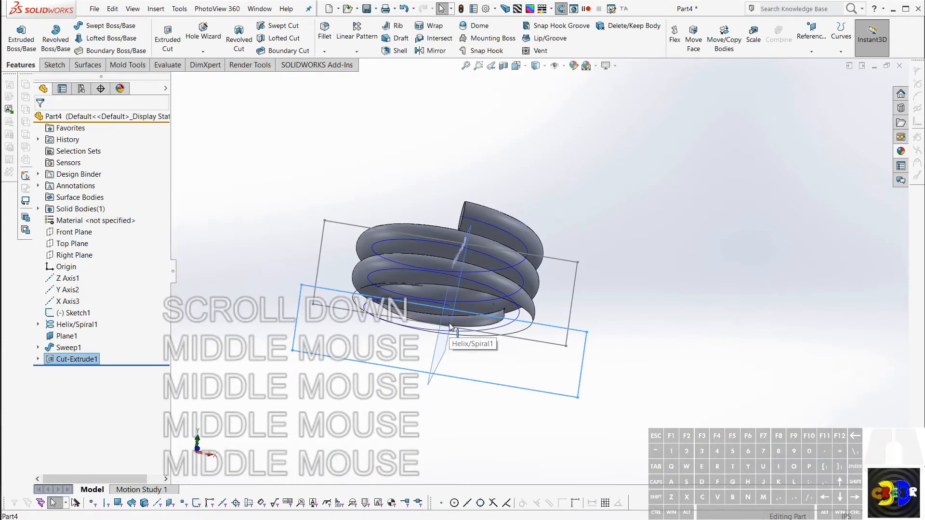
{"action": "left_click", "coordinate": [539, 312]}
{"action": "middle_click_drag", "start_coordinate": [539, 311], "coordinate": [526, 307]}
{"action": "middle_click_drag", "start_coordinate": [514, 244], "coordinate": [514, 236]}
{"action": "right_click", "coordinate": [513, 232]}
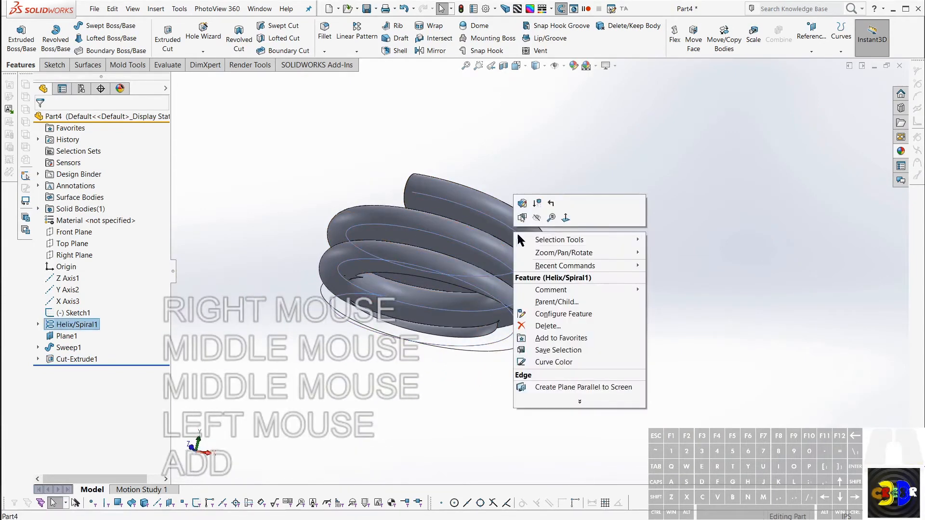
{"action": "left_click", "coordinate": [538, 223]}
Step: Examine the flat cut face and the junction of the lowest turns, and display the helix's dimensions
{"action": "middle_click_drag", "start_coordinate": [572, 175], "coordinate": [485, 216]}
{"action": "scroll", "coordinate": [461, 335], "scroll_direction": "down", "scroll_amount": 3}
{"action": "middle_click_drag", "start_coordinate": [461, 336], "coordinate": [451, 316]}
{"action": "left_click", "coordinate": [476, 392]}
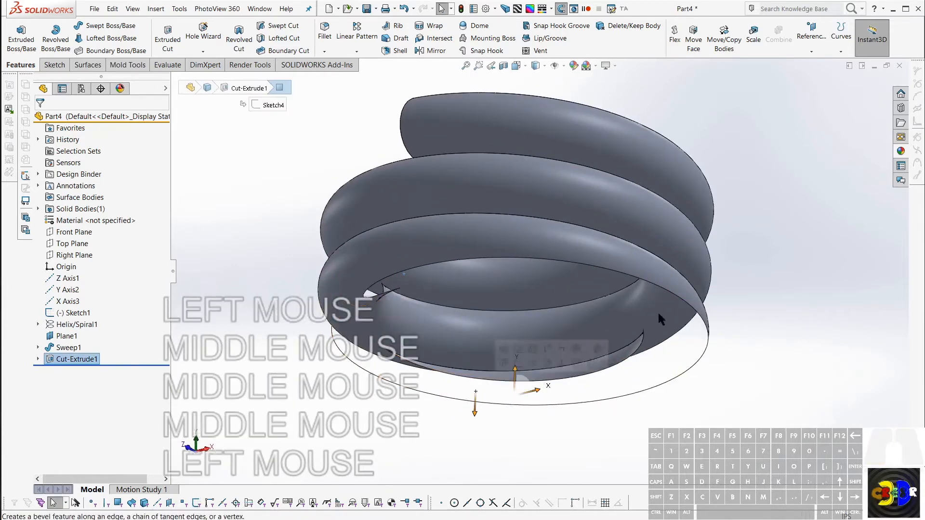
{"action": "scroll", "coordinate": [658, 311], "scroll_direction": "down", "scroll_amount": 1}
{"action": "middle_click_drag", "start_coordinate": [657, 311], "coordinate": [692, 370]}
{"action": "left_click_drag", "start_coordinate": [683, 376], "coordinate": [694, 340]}
{"action": "scroll", "coordinate": [466, 302], "scroll_direction": "up", "scroll_amount": 6}
{"action": "middle_click_drag", "start_coordinate": [467, 302], "coordinate": [433, 260]}
{"action": "scroll", "coordinate": [433, 260], "scroll_direction": "up", "scroll_amount": 2}
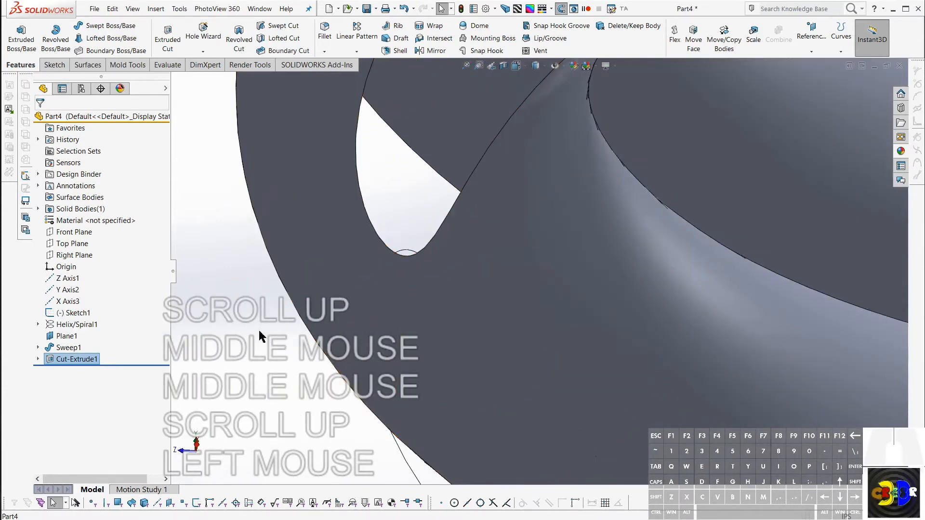
{"action": "left_click", "coordinate": [53, 347]}
{"action": "left_click", "coordinate": [52, 327]}
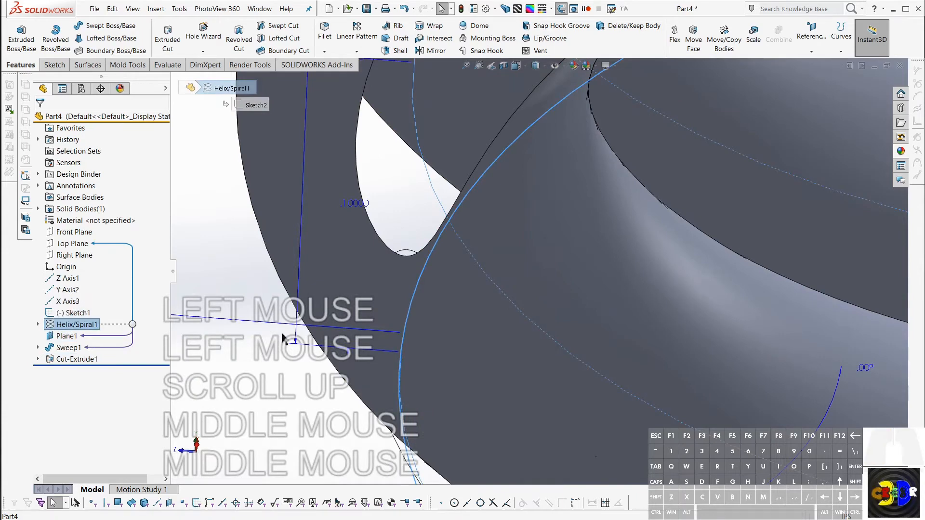
{"action": "scroll", "coordinate": [487, 325], "scroll_direction": "down", "scroll_amount": 3}
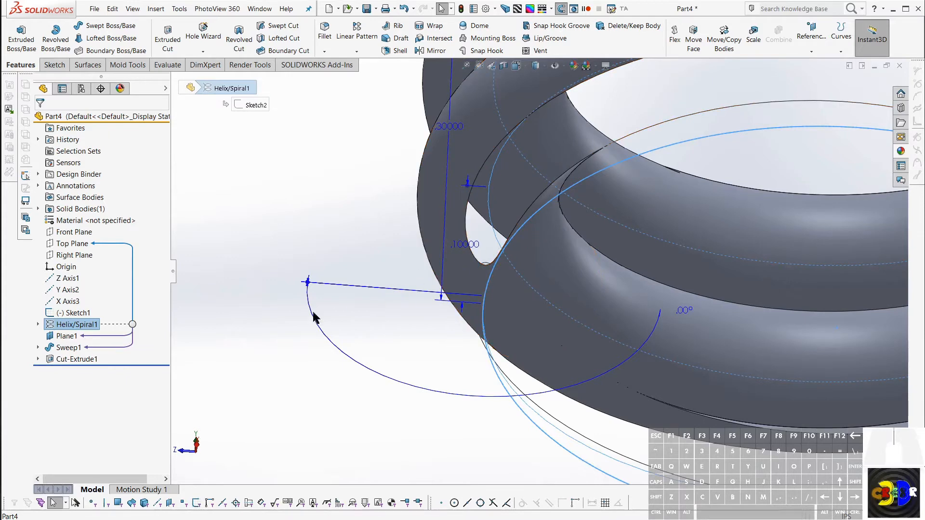
Step: Set the sweep profile circle's diameter to 0.99 in and rebuild the part
{"action": "left_click", "coordinate": [38, 347]}
{"action": "left_click", "coordinate": [77, 359]}
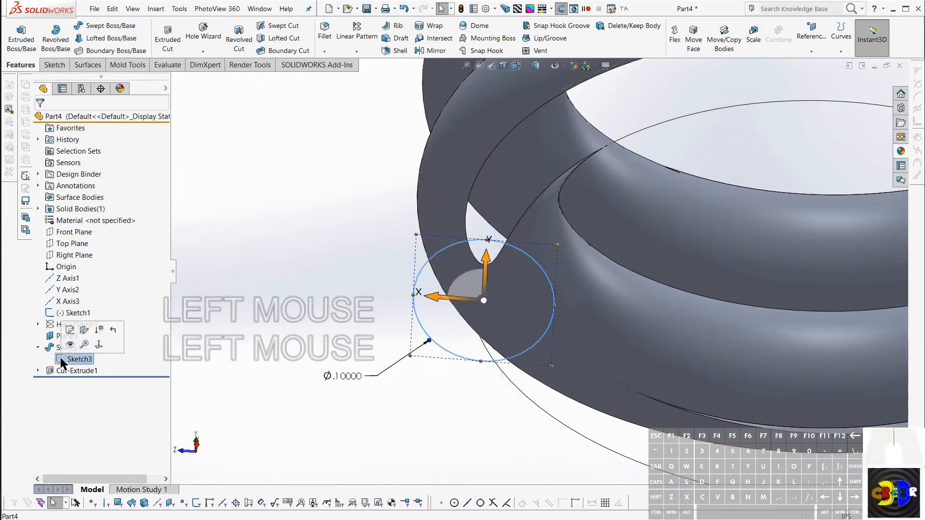
{"action": "double_click", "coordinate": [341, 377]}
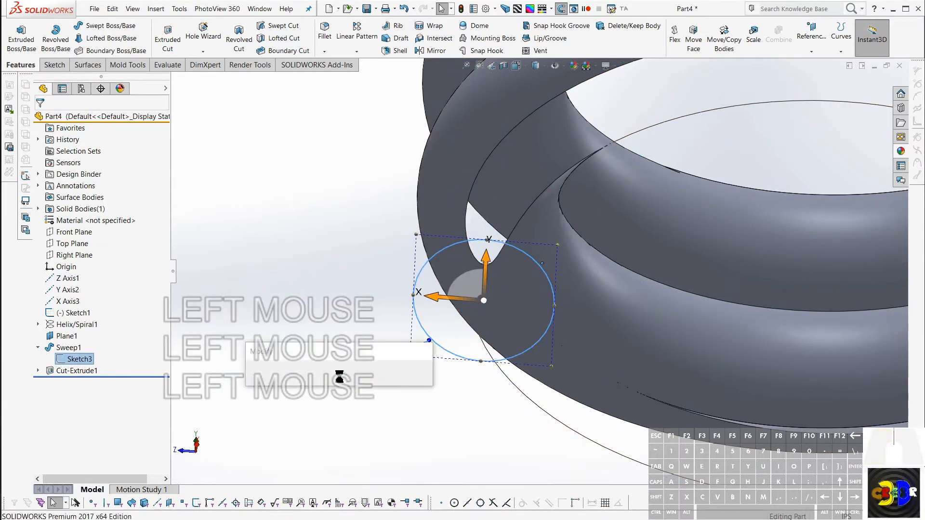
{"action": "type", "text": ".09"}
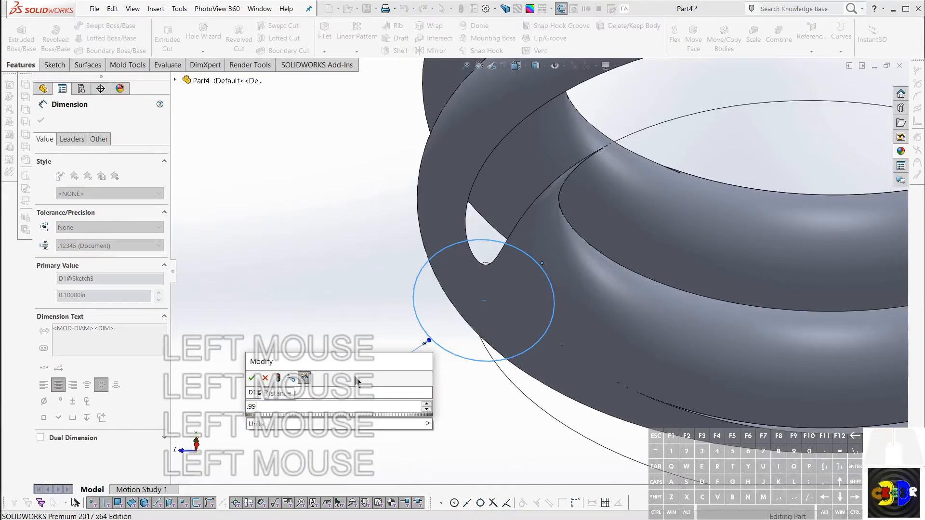
{"action": "key", "text": "Return"}
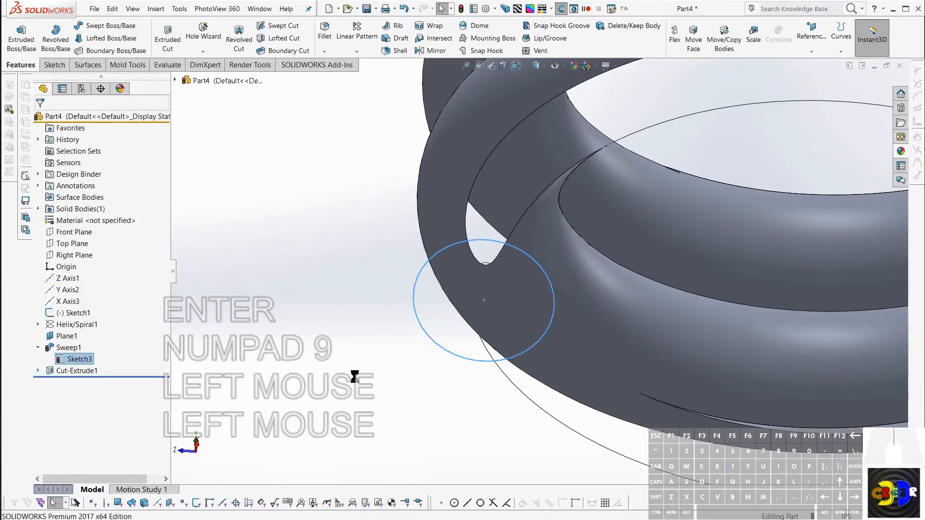
{"action": "key", "text": "r"}
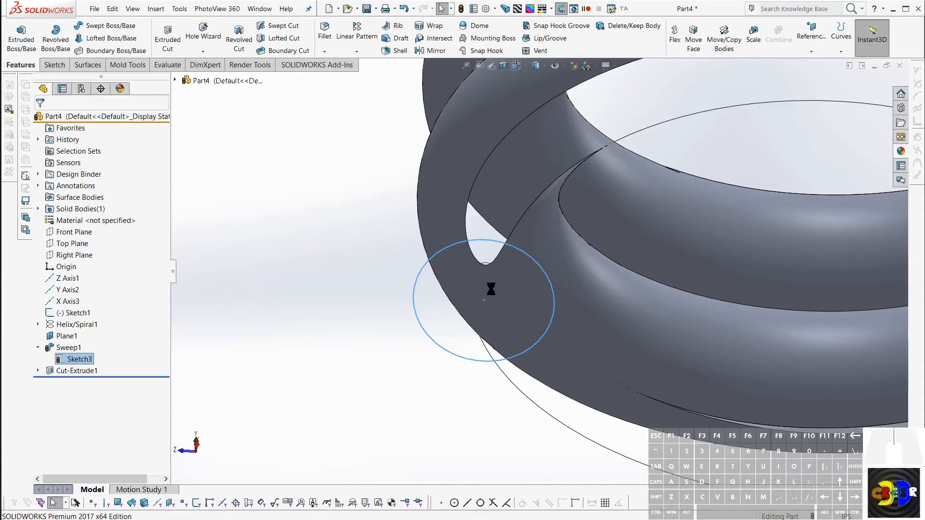
{"action": "scroll", "coordinate": [377, 346], "scroll_direction": "down", "scroll_amount": 1}
{"action": "scroll", "coordinate": [376, 345], "scroll_direction": "down", "scroll_amount": 1}
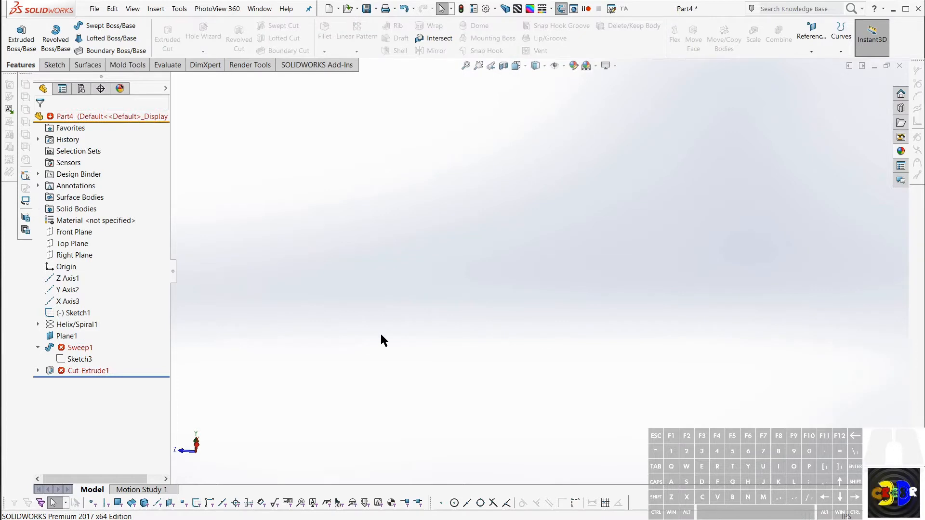
Step: Set the sweep profile circle's diameter to 0.099 in and rebuild the part
{"action": "left_click", "coordinate": [61, 358]}
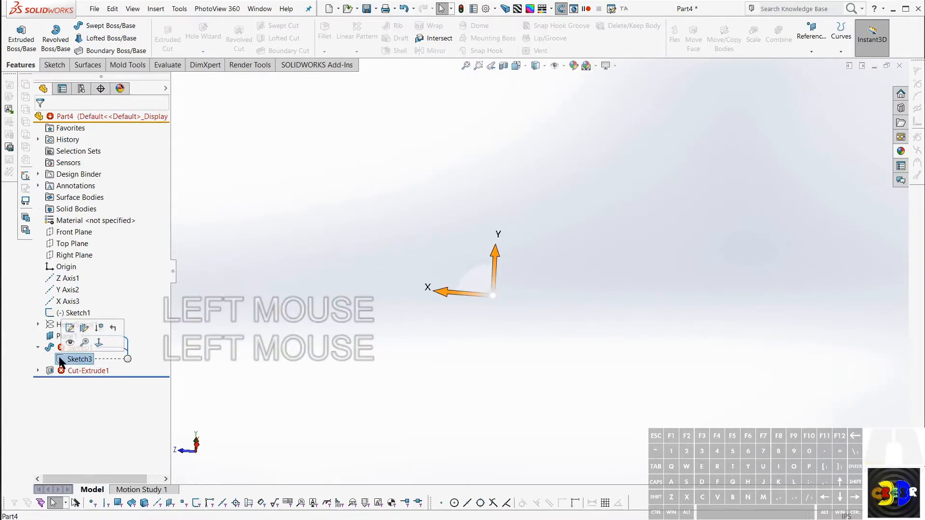
{"action": "double_click", "coordinate": [60, 358]}
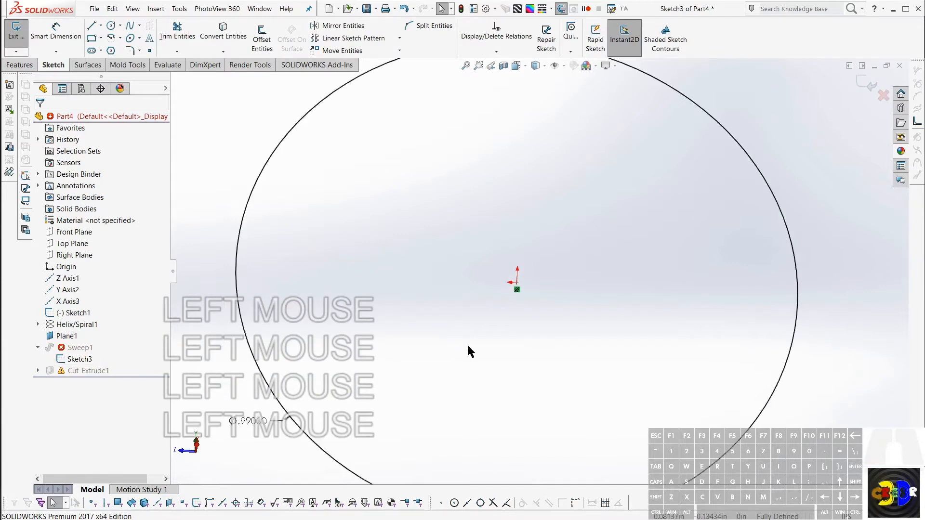
{"action": "scroll", "coordinate": [450, 354], "scroll_direction": "down", "scroll_amount": 3}
{"action": "scroll", "coordinate": [361, 381], "scroll_direction": "down", "scroll_amount": 1}
{"action": "double_click", "coordinate": [359, 378]}
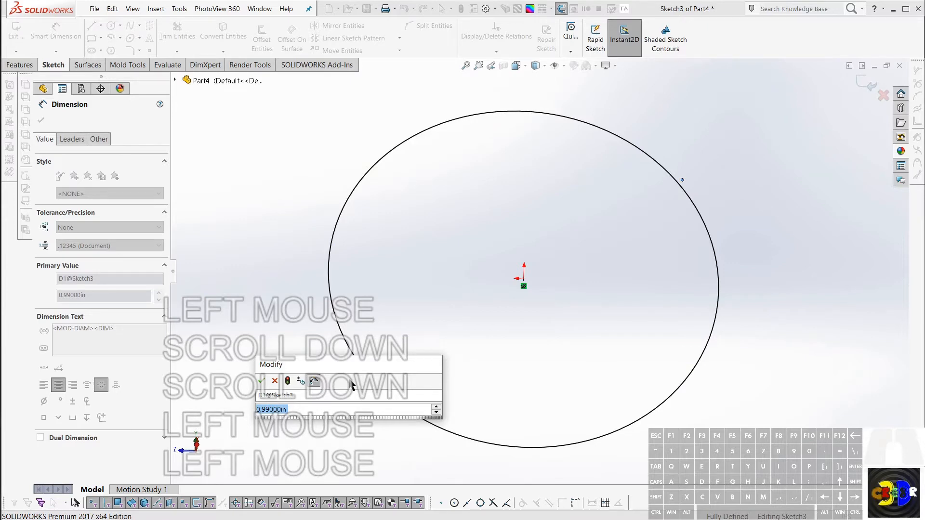
{"action": "type", "text": ".099"}
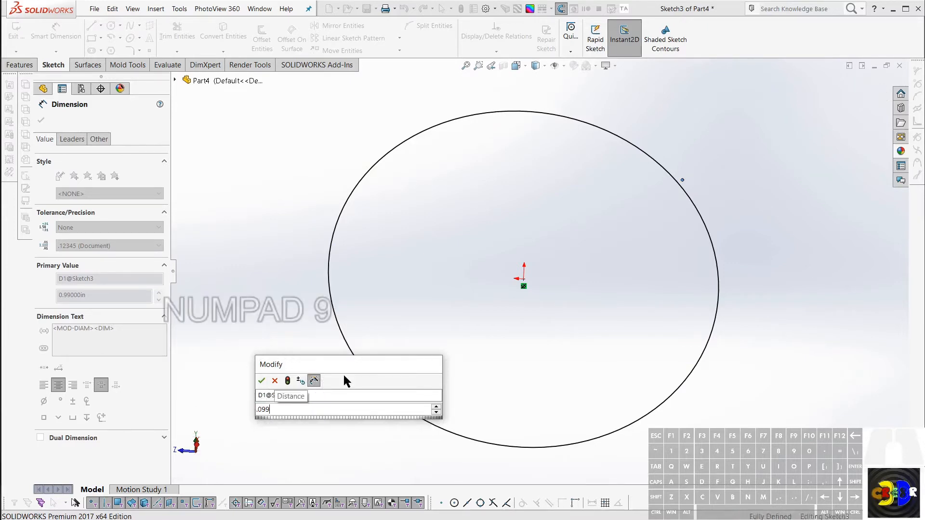
{"action": "key", "text": "Return"}
{"action": "key", "text": "r"}
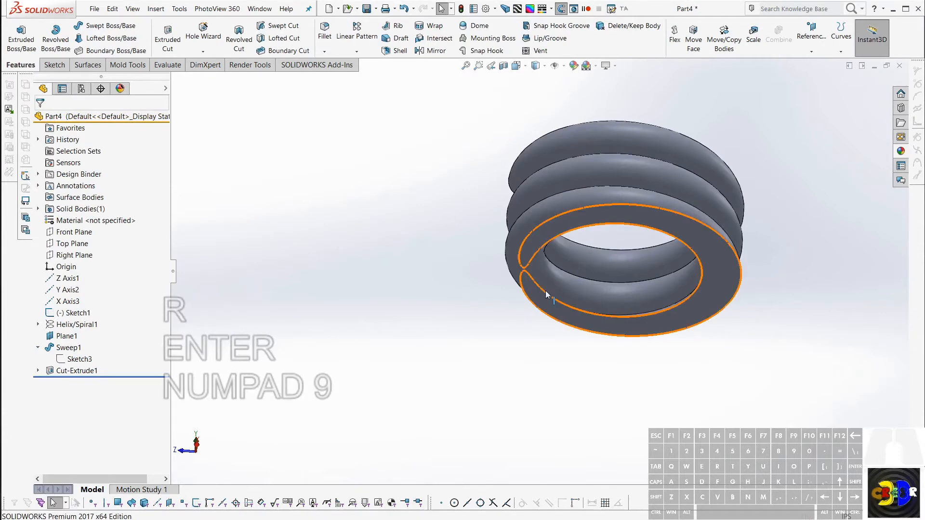
Step: Examine the flat cut face, the end of the lowest turn and the side profile of the rebuilt coil
{"action": "scroll", "coordinate": [602, 259], "scroll_direction": "up", "scroll_amount": 4}
{"action": "middle_click_drag", "start_coordinate": [603, 260], "coordinate": [496, 233]}
{"action": "scroll", "coordinate": [717, 209], "scroll_direction": "down", "scroll_amount": 3}
{"action": "middle_click_drag", "start_coordinate": [431, 249], "coordinate": [559, 255]}
{"action": "left_click", "coordinate": [430, 261]}
{"action": "scroll", "coordinate": [431, 261], "scroll_direction": "down", "scroll_amount": 2}
{"action": "scroll", "coordinate": [558, 256], "scroll_direction": "down", "scroll_amount": 3}
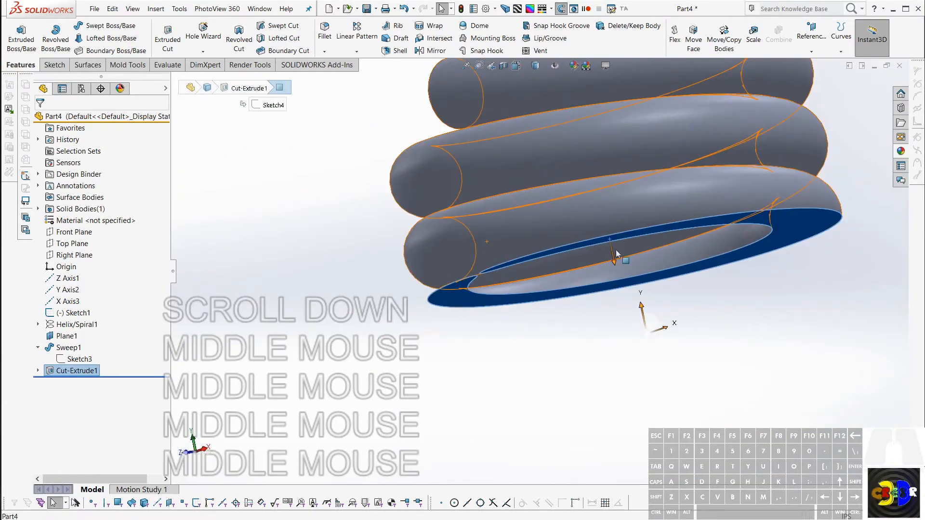
{"action": "scroll", "coordinate": [550, 174], "scroll_direction": "up", "scroll_amount": 5}
{"action": "middle_click_drag", "start_coordinate": [550, 175], "coordinate": [681, 206]}
{"action": "scroll", "coordinate": [565, 234], "scroll_direction": "up", "scroll_amount": 2}
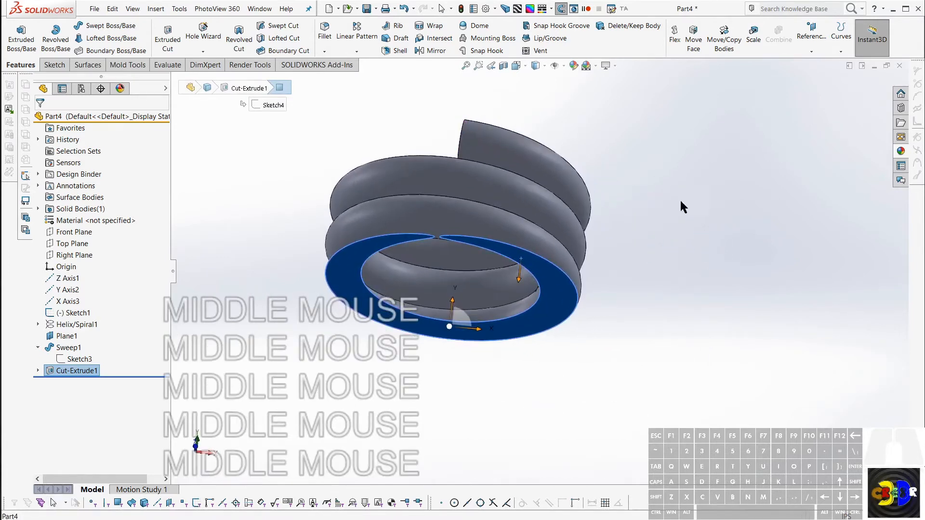
{"action": "mouse_move", "coordinate": [431, 215]}
{"action": "middle_mouse_down"}
{"action": "mouse_move", "coordinate": [436, 260]}
{"action": "mouse_move", "coordinate": [482, 284]}
{"action": "mouse_move", "coordinate": [450, 270]}
{"action": "mouse_move", "coordinate": [453, 292]}
{"action": "mouse_move", "coordinate": [423, 295]}
{"action": "mouse_move", "coordinate": [413, 312]}
{"action": "middle_mouse_up"}
Step: Check the positions of the first rectangle sketch, the sweep profile circle and the helix's base circle relative to the coil's bottom
{"action": "left_click", "coordinate": [73, 312]}
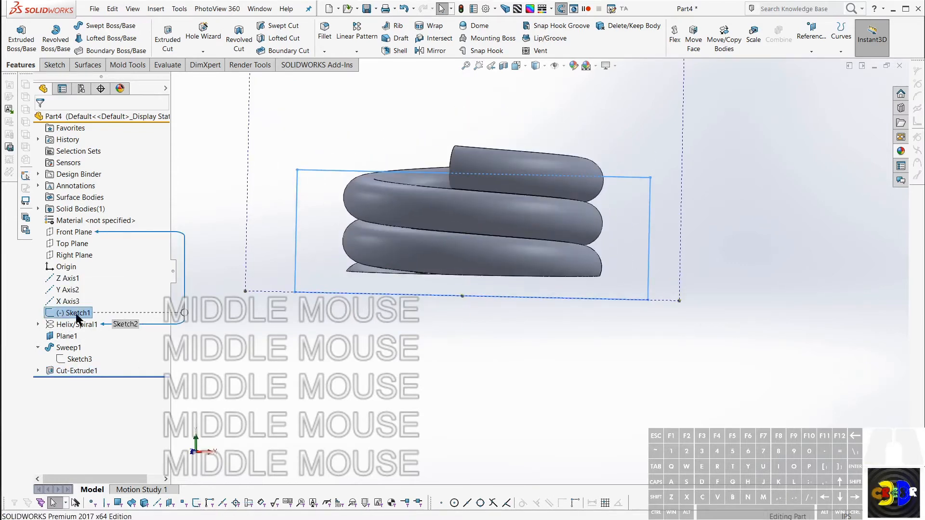
{"action": "scroll", "coordinate": [636, 252], "scroll_direction": "down", "scroll_amount": 10}
{"action": "scroll", "coordinate": [554, 251], "scroll_direction": "up", "scroll_amount": 8}
{"action": "middle_click_drag", "start_coordinate": [457, 333], "coordinate": [421, 339]}
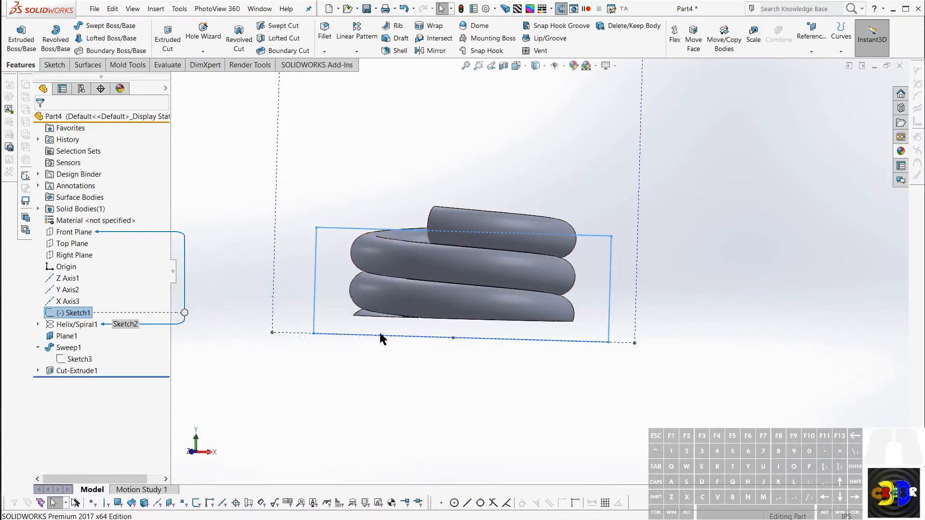
{"action": "middle_click_drag", "start_coordinate": [380, 337], "coordinate": [401, 354]}
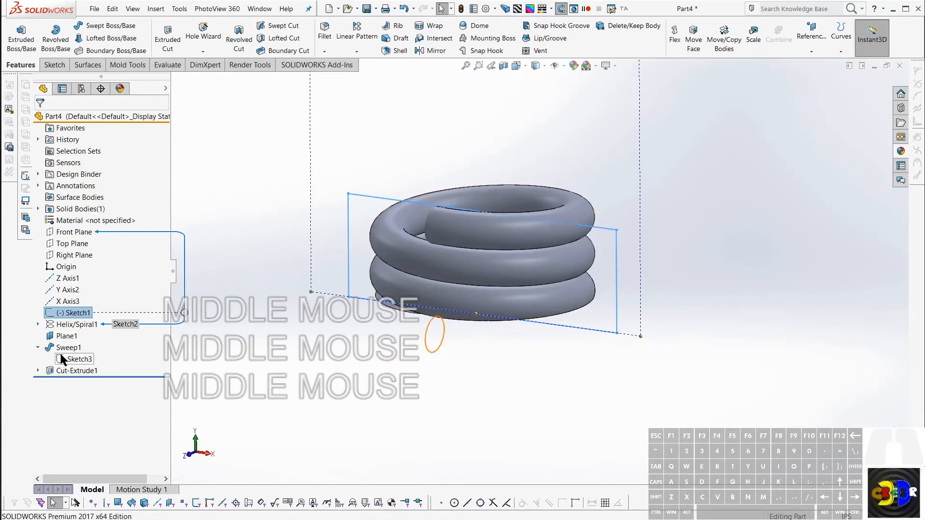
{"action": "left_click", "coordinate": [68, 359]}
{"action": "key", "text": "Escape"}
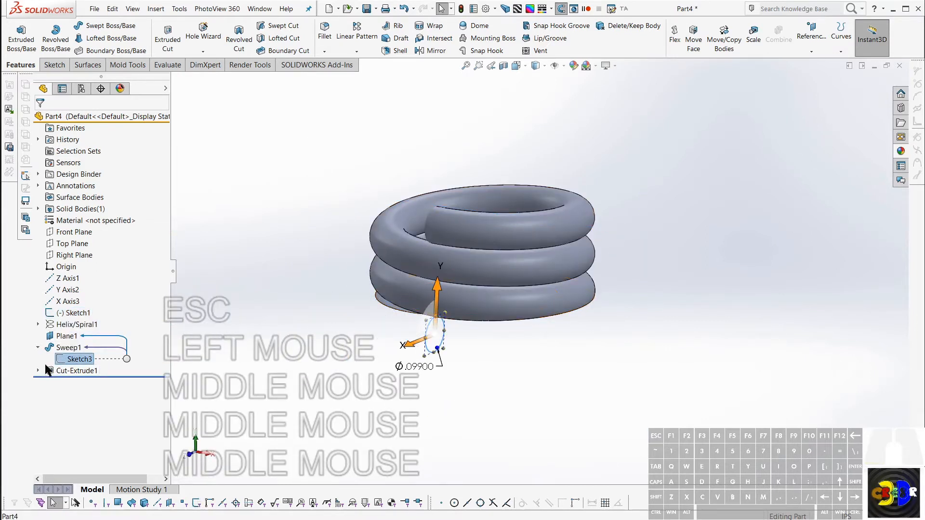
{"action": "left_click", "coordinate": [38, 324]}
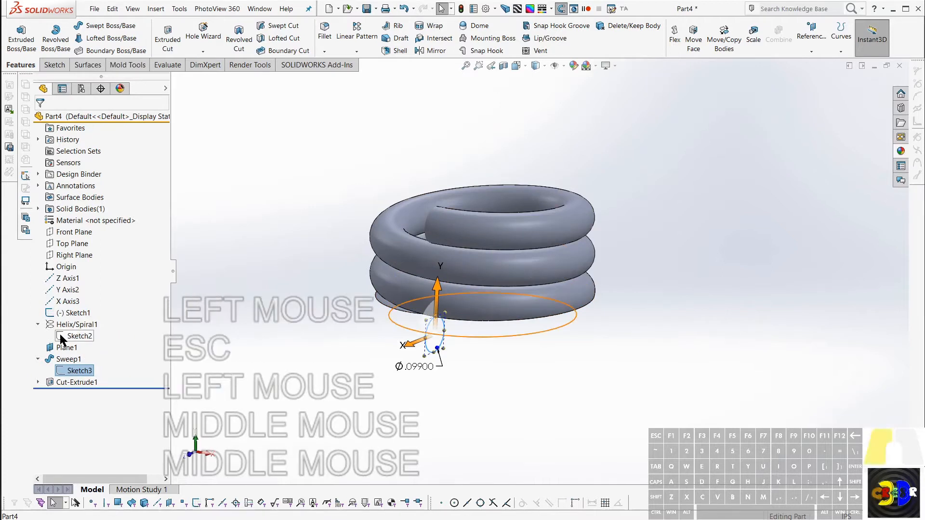
{"action": "left_click", "coordinate": [77, 335]}
{"action": "mouse_move", "coordinate": [436, 337]}
{"action": "middle_mouse_down"}
{"action": "mouse_move", "coordinate": [434, 326]}
{"action": "mouse_move", "coordinate": [430, 348]}
{"action": "mouse_move", "coordinate": [420, 349]}
{"action": "middle_mouse_up"}
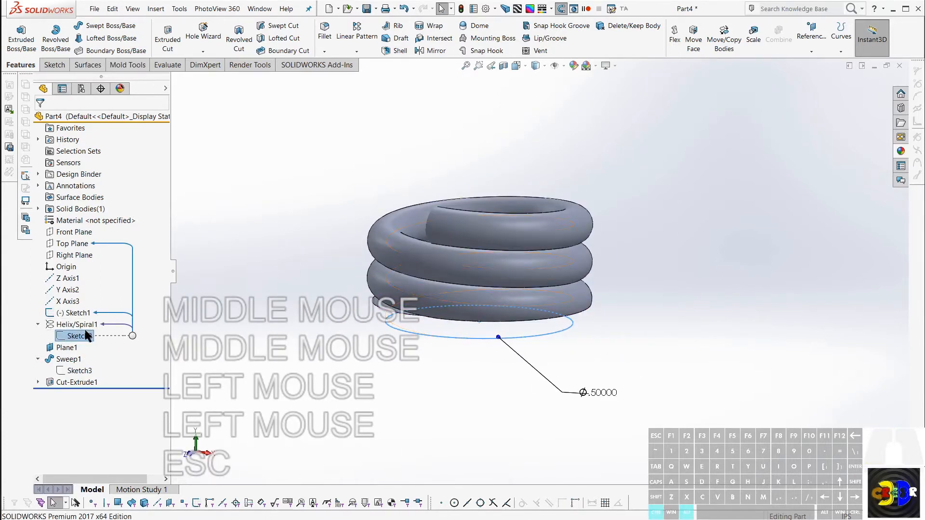
Step: Roll the model back to before the helix's base circle sketch and create a reference plane offset 0.1 in below the Top Plane
{"action": "key", "text": "ctrl+alt+r"}
{"action": "key", "text": "space"}
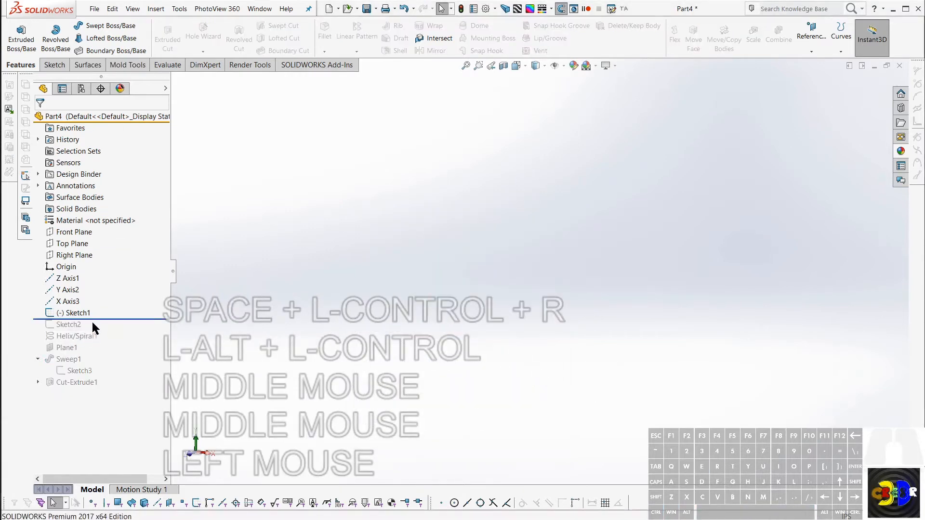
{"action": "left_click", "coordinate": [60, 245]}
{"action": "key", "text": "ctrl+KP_Add"}
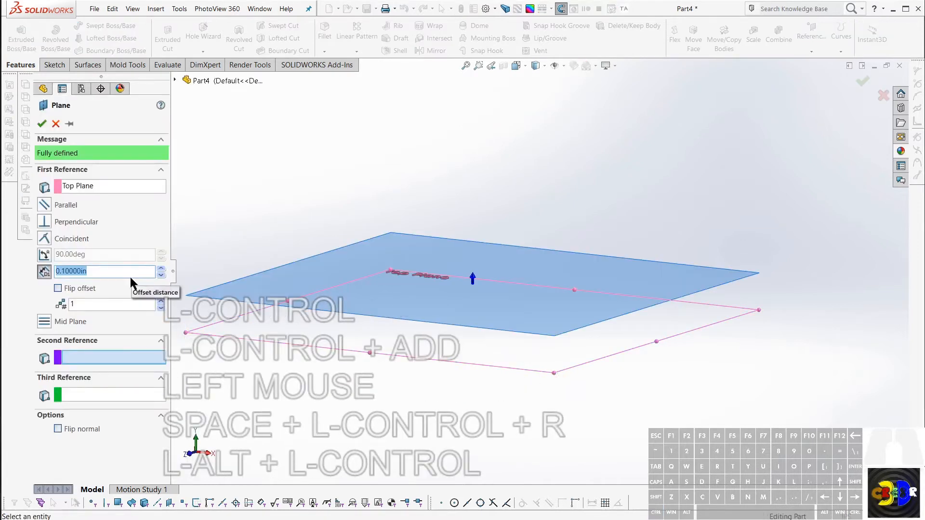
{"action": "left_click", "coordinate": [58, 288]}
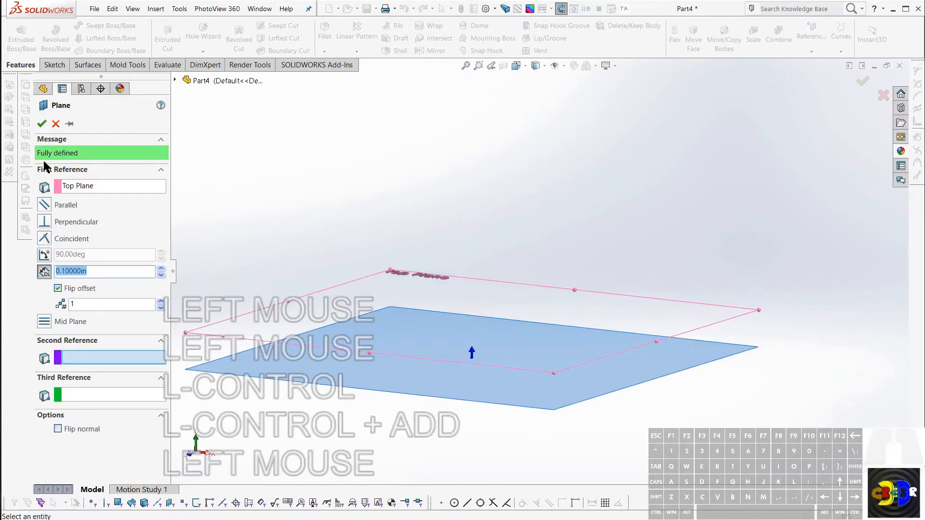
{"action": "left_click", "coordinate": [42, 123]}
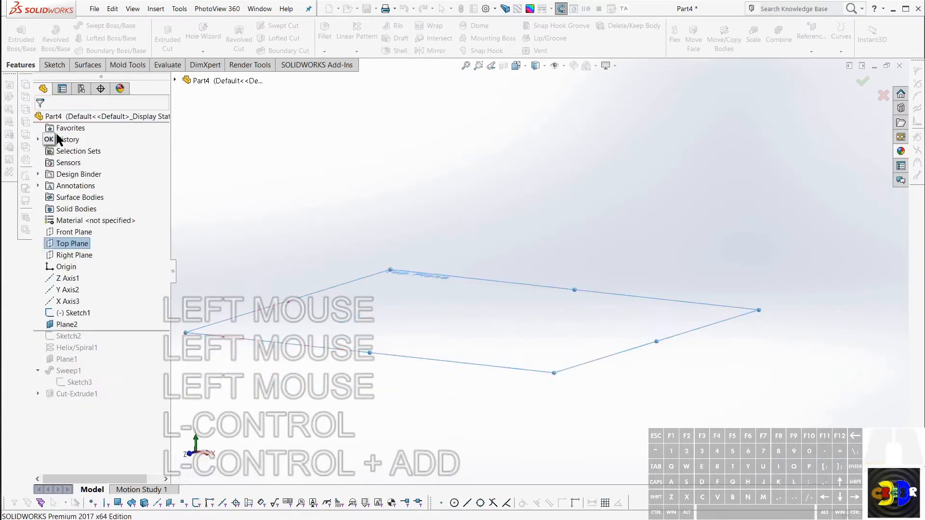
{"action": "left_click", "coordinate": [237, 292]}
Step: Roll forward past the helix's base circle sketch and change its sketch plane to Plane2
{"action": "left_click_drag", "start_coordinate": [143, 329], "coordinate": [142, 341]}
{"action": "left_click", "coordinate": [53, 338]}
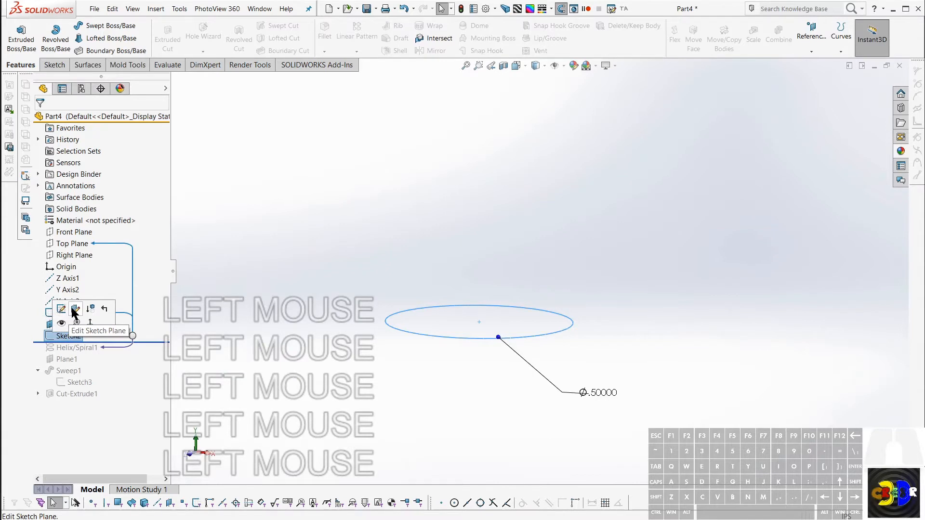
{"action": "left_click", "coordinate": [75, 310]}
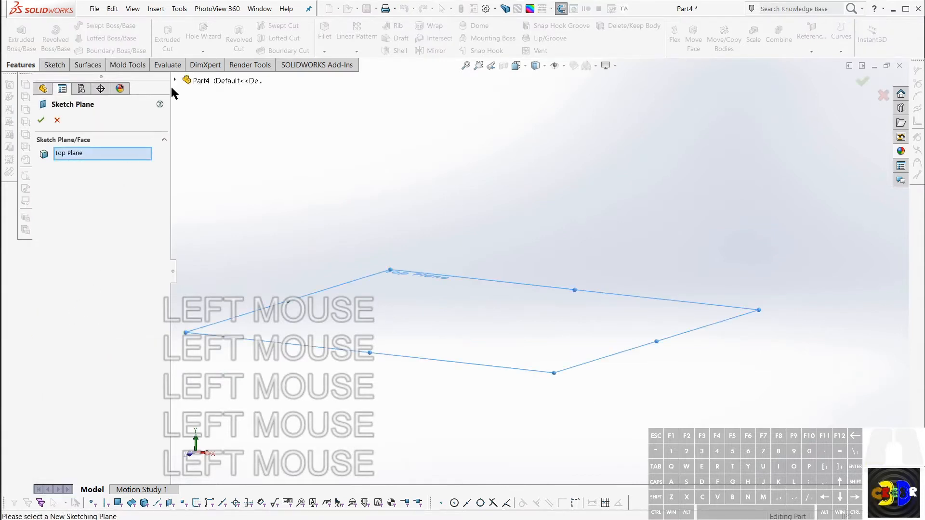
{"action": "left_click", "coordinate": [175, 80]}
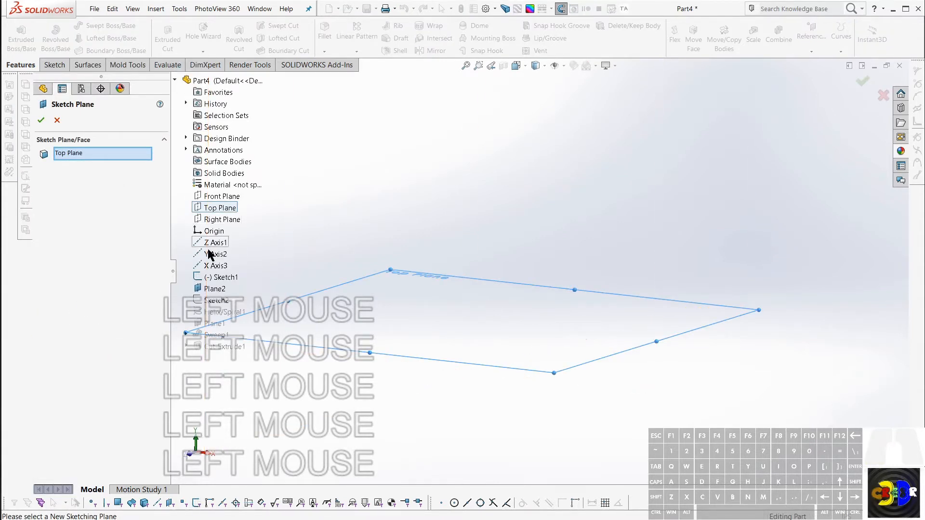
{"action": "left_click", "coordinate": [211, 291]}
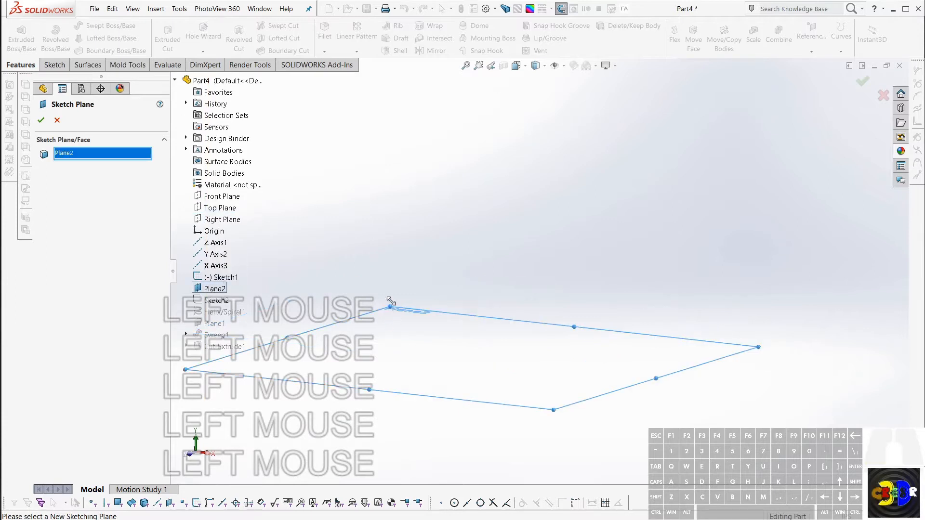
{"action": "left_click", "coordinate": [41, 122]}
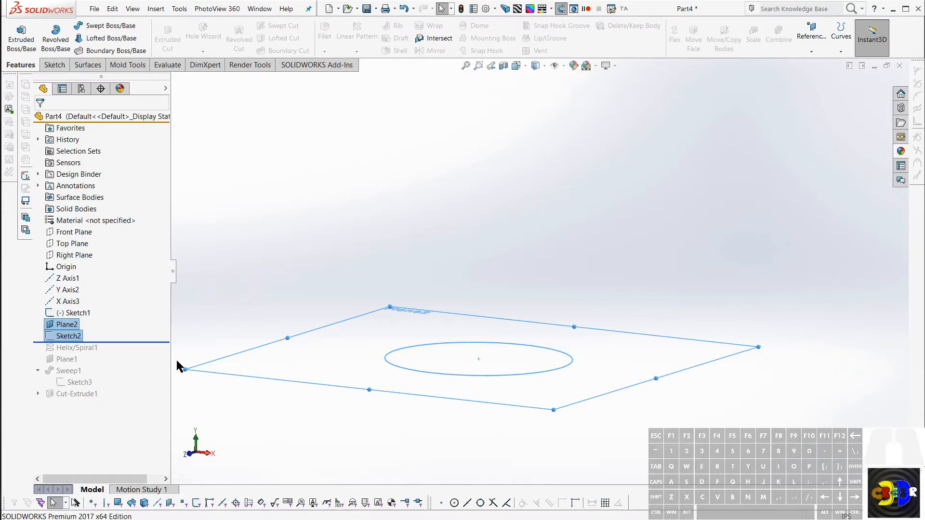
Step: Roll the model forward to the end of the feature history and view the coil from the side
{"action": "key", "text": "ctrl+shift"}
{"action": "key", "text": "ctrl+shift+alt"}
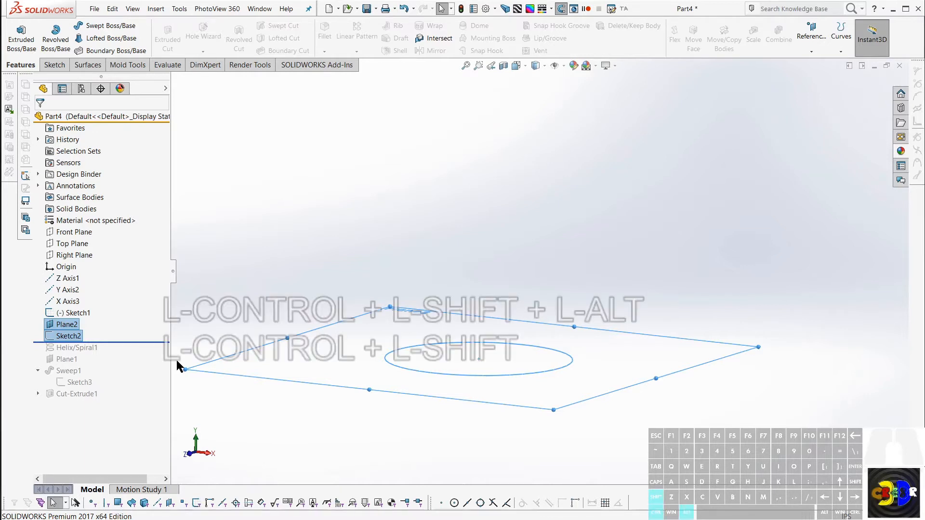
{"action": "key", "text": "ctrl+shift+alt+r"}
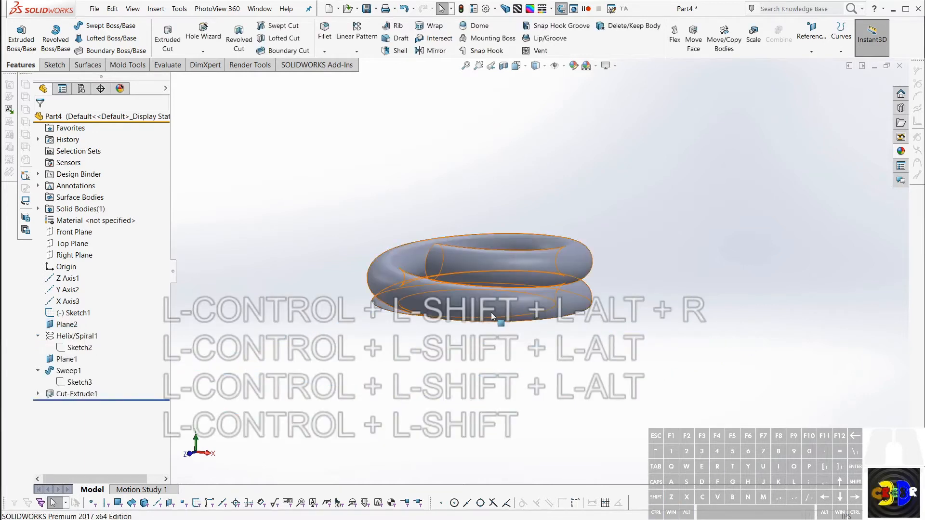
{"action": "middle_click_drag", "start_coordinate": [512, 284], "coordinate": [432, 323]}
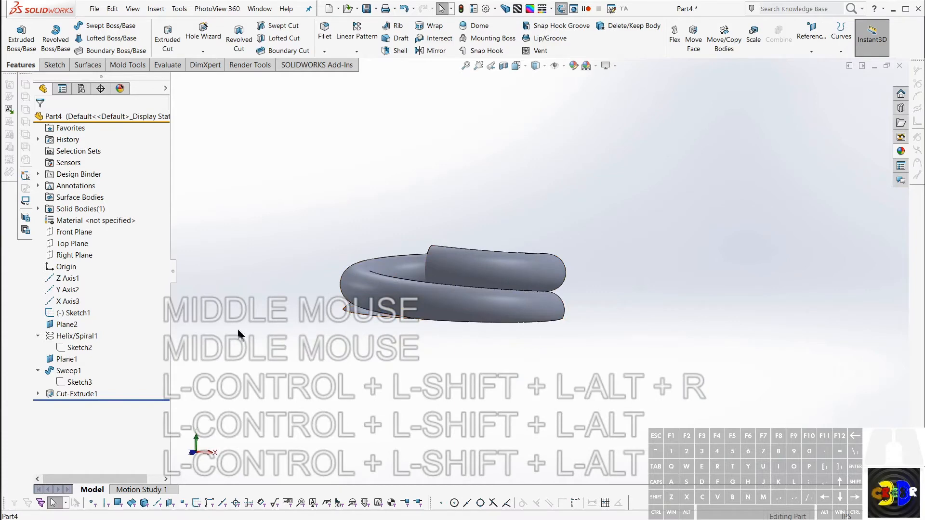
Step: Open the rectangle sketch of the cut-extrude for editing
{"action": "left_click", "coordinate": [73, 383]}
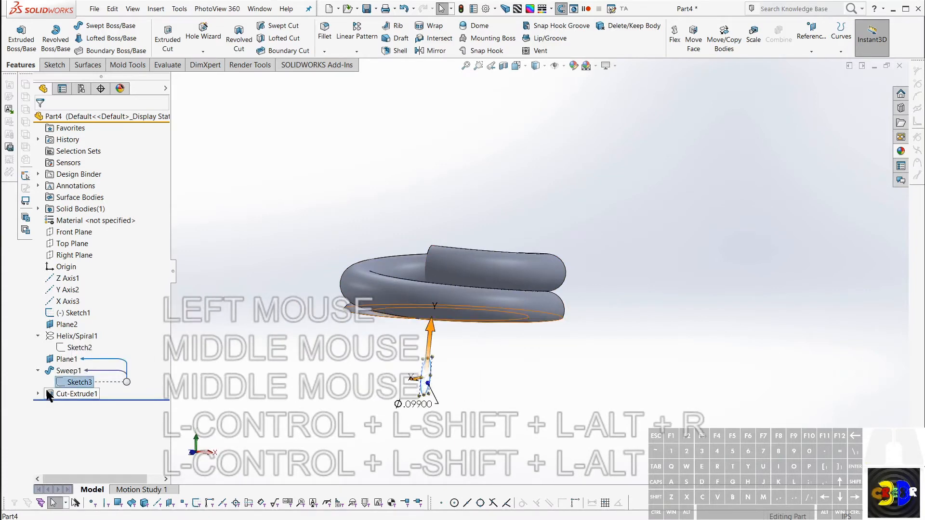
{"action": "left_click", "coordinate": [38, 394]}
{"action": "left_click", "coordinate": [74, 405]}
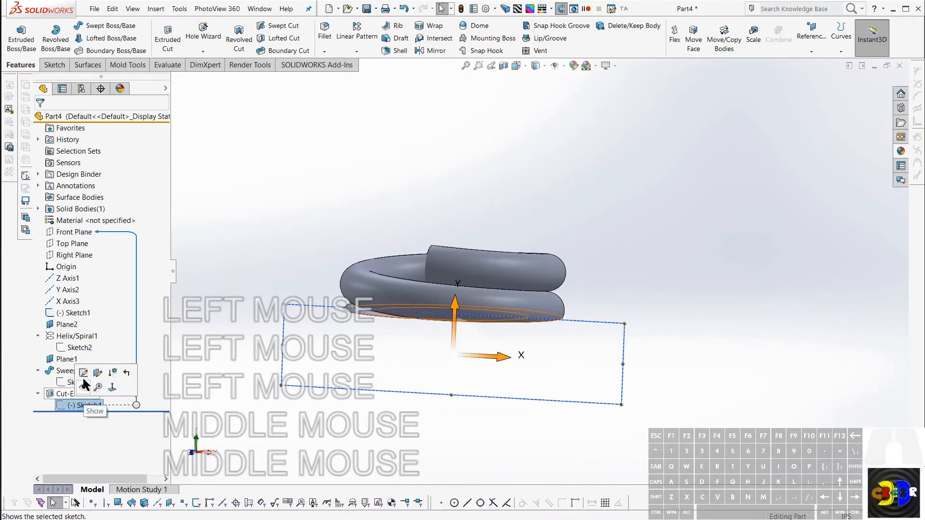
{"action": "left_click", "coordinate": [84, 389]}
{"action": "mouse_move", "coordinate": [517, 347]}
{"action": "middle_mouse_down"}
{"action": "mouse_move", "coordinate": [518, 324]}
{"action": "mouse_move", "coordinate": [514, 355]}
{"action": "middle_mouse_up"}
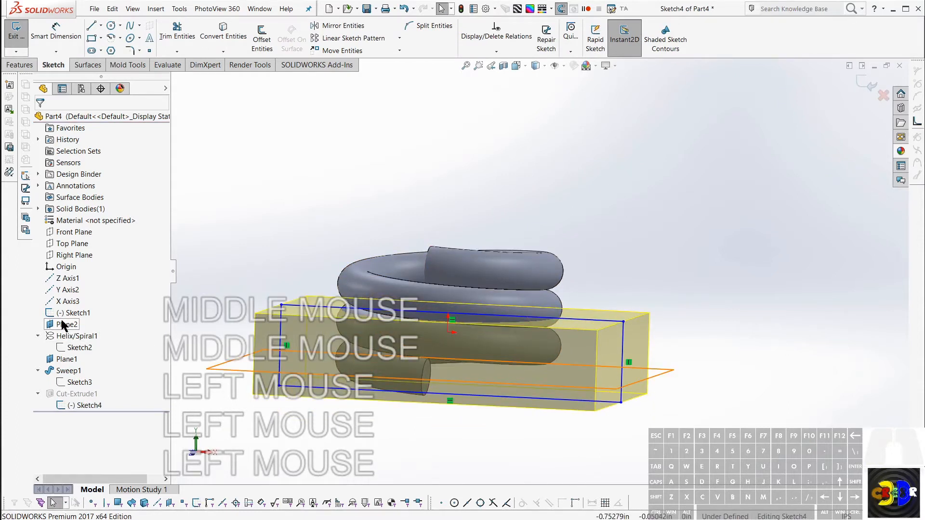
{"action": "left_click", "coordinate": [53, 269]}
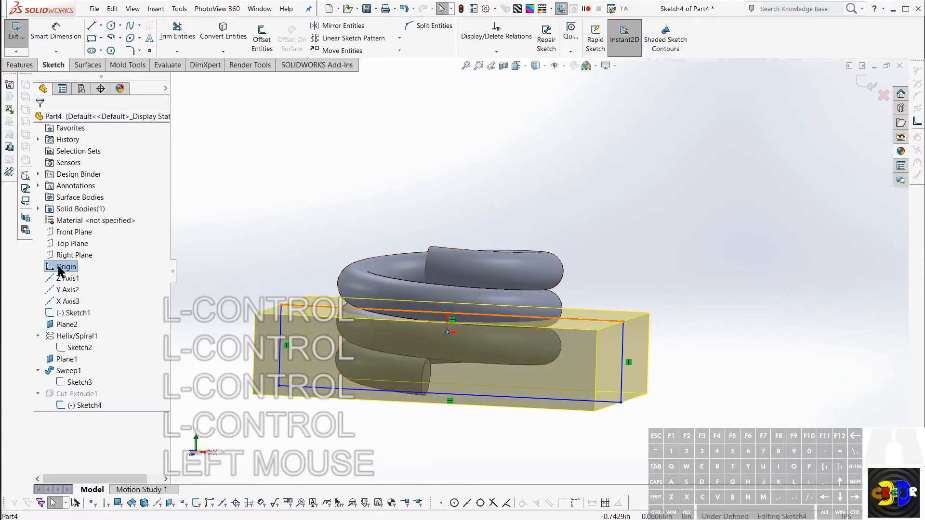
{"action": "mouse_move", "coordinate": [366, 331]}
{"action": "middle_mouse_down"}
{"action": "mouse_move", "coordinate": [379, 317]}
{"action": "mouse_move", "coordinate": [362, 319]}
{"action": "middle_mouse_up"}
{"action": "key", "text": "Escape"}
{"action": "key", "text": "Escape"}
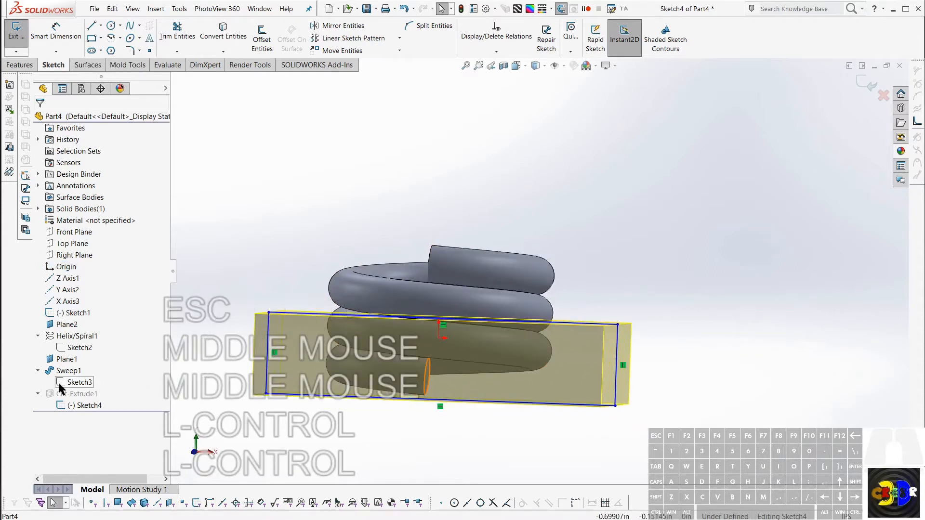
Step: Show Sketch1's reference rectangle around the coil
{"action": "left_click", "coordinate": [63, 314]}
{"action": "key", "text": "Escape"}
{"action": "key", "text": "KP_Multiply"}
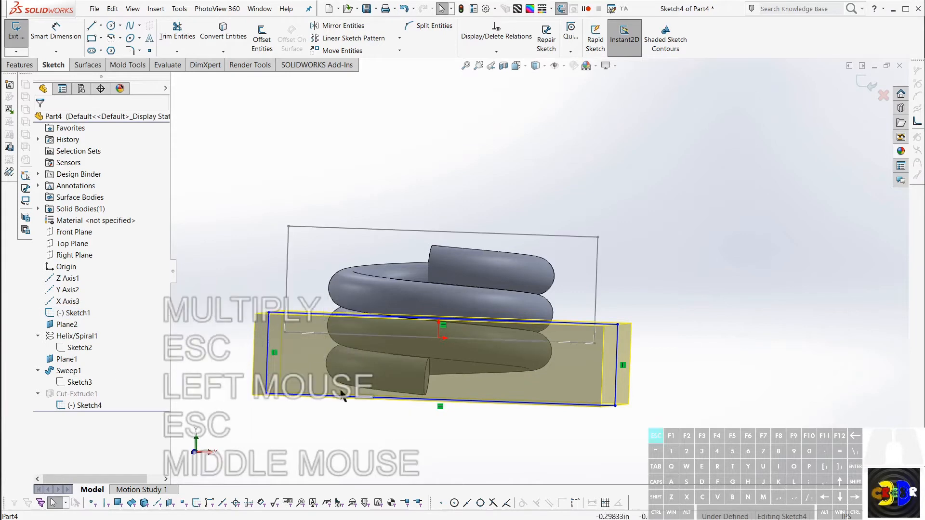
Step: Make the top edge of the cut rectangle collinear with the bottom edge of Sketch1's rectangle
{"action": "scroll", "coordinate": [526, 259], "scroll_direction": "up", "scroll_amount": 3}
{"action": "scroll", "coordinate": [530, 277], "scroll_direction": "down", "scroll_amount": 3}
{"action": "scroll", "coordinate": [573, 200], "scroll_direction": "down", "scroll_amount": 3}
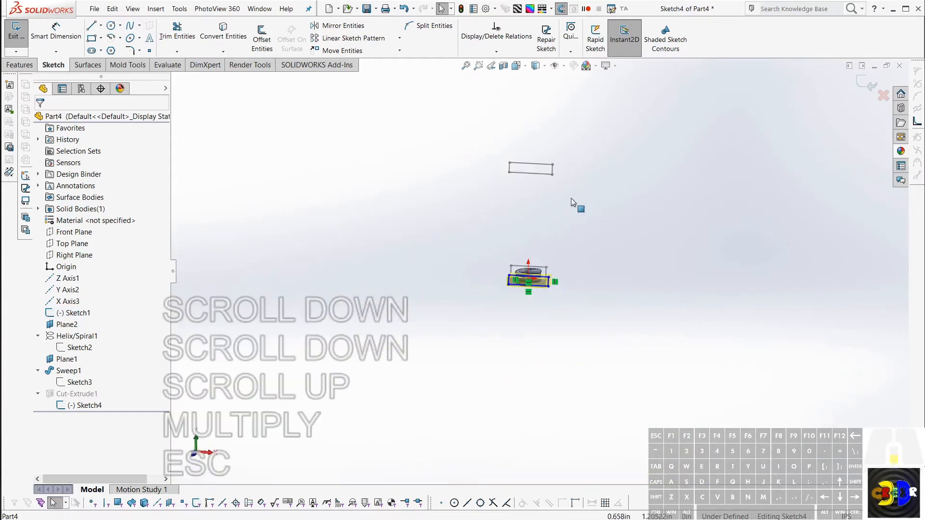
{"action": "scroll", "coordinate": [529, 313], "scroll_direction": "up", "scroll_amount": 3}
{"action": "scroll", "coordinate": [529, 328], "scroll_direction": "up", "scroll_amount": 2}
{"action": "middle_click_drag", "start_coordinate": [529, 343], "coordinate": [510, 351]}
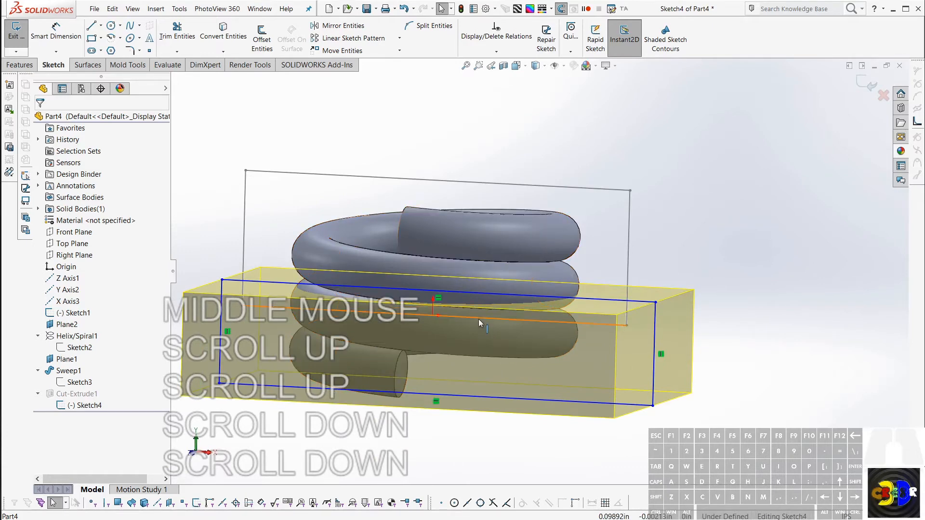
{"action": "left_click", "coordinate": [478, 318]}
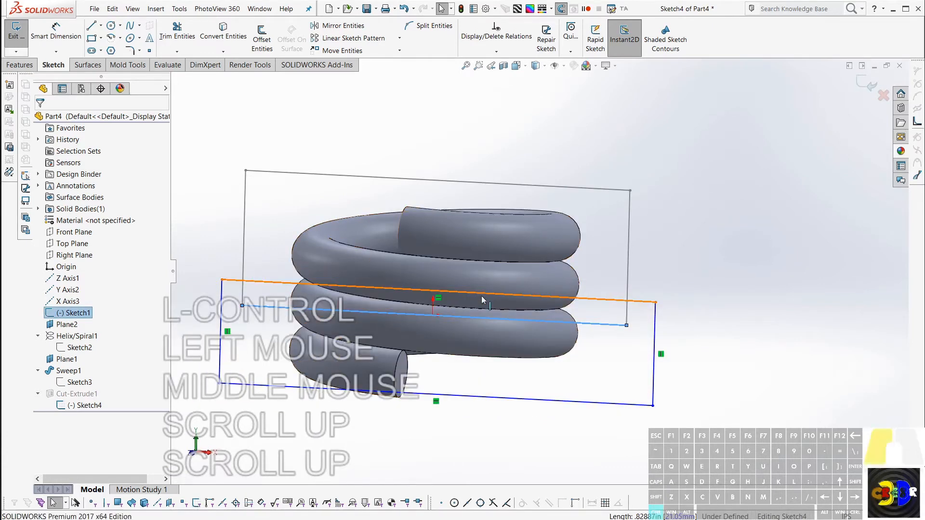
{"action": "left_click", "coordinate": [483, 299], "text": "ctrl"}
{"action": "left_click", "coordinate": [510, 253]}
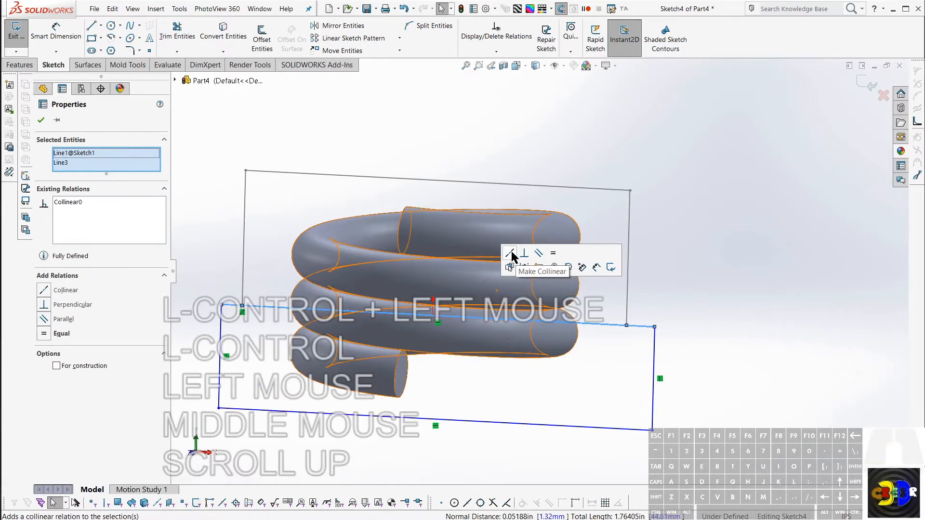
Step: Exit the cut rectangle's sketch and rebuild the cut through the coil's base
{"action": "mouse_move", "coordinate": [508, 357]}
{"action": "middle_mouse_down"}
{"action": "mouse_move", "coordinate": [467, 358]}
{"action": "mouse_move", "coordinate": [481, 323]}
{"action": "mouse_move", "coordinate": [438, 362]}
{"action": "middle_mouse_up"}
{"action": "key", "text": "r"}
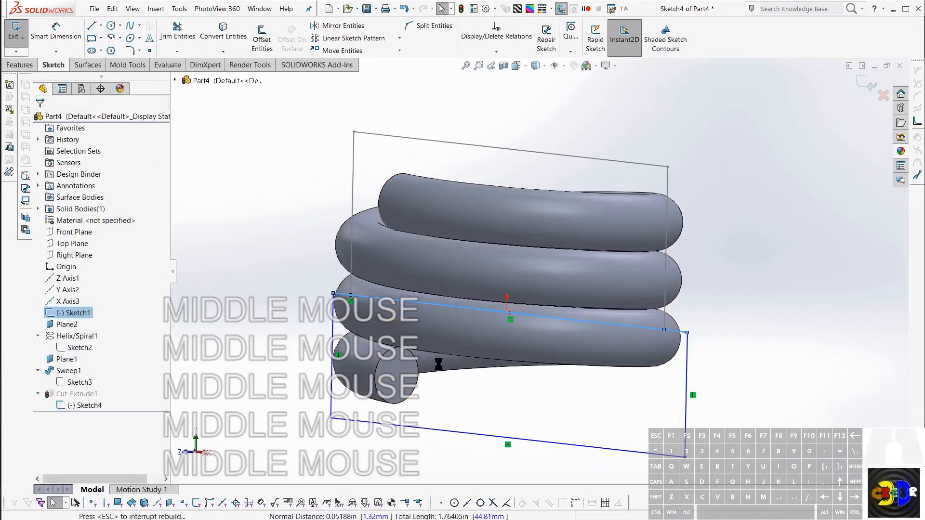
{"action": "mouse_move", "coordinate": [557, 335]}
{"action": "middle_mouse_down"}
{"action": "mouse_move", "coordinate": [554, 321]}
{"action": "mouse_move", "coordinate": [647, 277]}
{"action": "mouse_move", "coordinate": [626, 296]}
{"action": "mouse_move", "coordinate": [613, 405]}
{"action": "middle_mouse_up"}
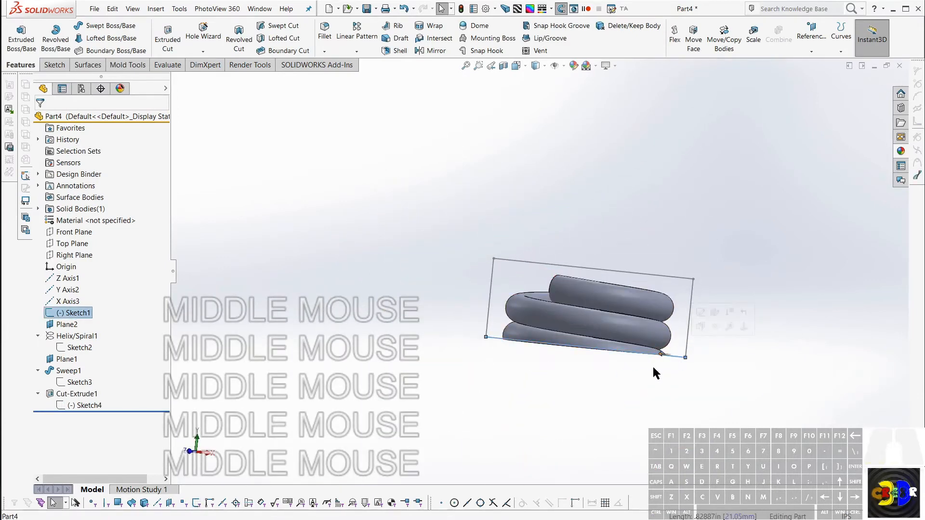
Step: Examine the trimmed coil base against Sketch1's two reference rectangles from several angles
{"action": "mouse_move", "coordinate": [653, 367]}
{"action": "middle_mouse_down"}
{"action": "mouse_move", "coordinate": [674, 376]}
{"action": "mouse_move", "coordinate": [679, 332]}
{"action": "middle_mouse_up"}
{"action": "scroll", "coordinate": [677, 324], "scroll_direction": "down", "scroll_amount": 4}
{"action": "scroll", "coordinate": [599, 275], "scroll_direction": "down", "scroll_amount": 3}
{"action": "scroll", "coordinate": [582, 187], "scroll_direction": "up", "scroll_amount": 4}
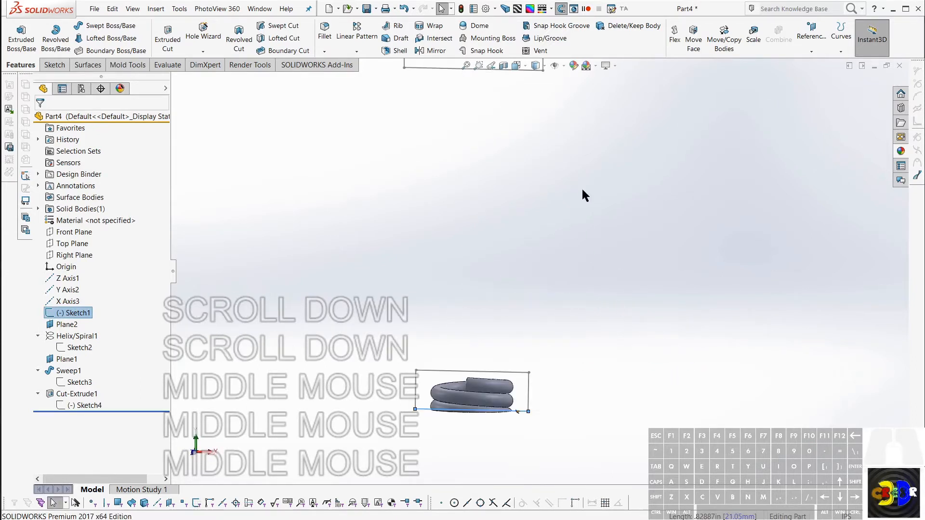
{"action": "scroll", "coordinate": [575, 188], "scroll_direction": "down", "scroll_amount": 3}
{"action": "scroll", "coordinate": [574, 188], "scroll_direction": "up", "scroll_amount": 2}
{"action": "middle_click_drag", "start_coordinate": [574, 188], "coordinate": [561, 203]}
{"action": "middle_click", "coordinate": [498, 391]}
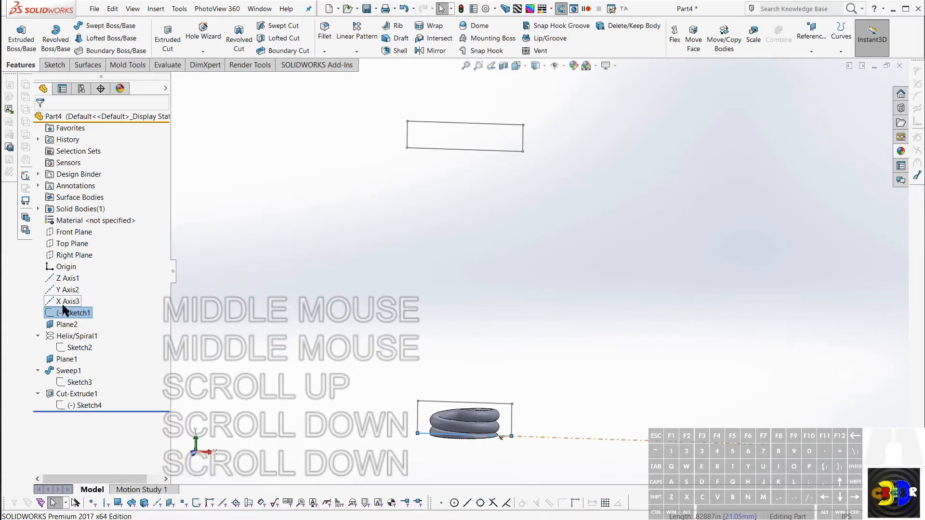
{"action": "left_click", "coordinate": [72, 312]}
{"action": "key", "text": "Escape"}
{"action": "key", "text": "Escape"}
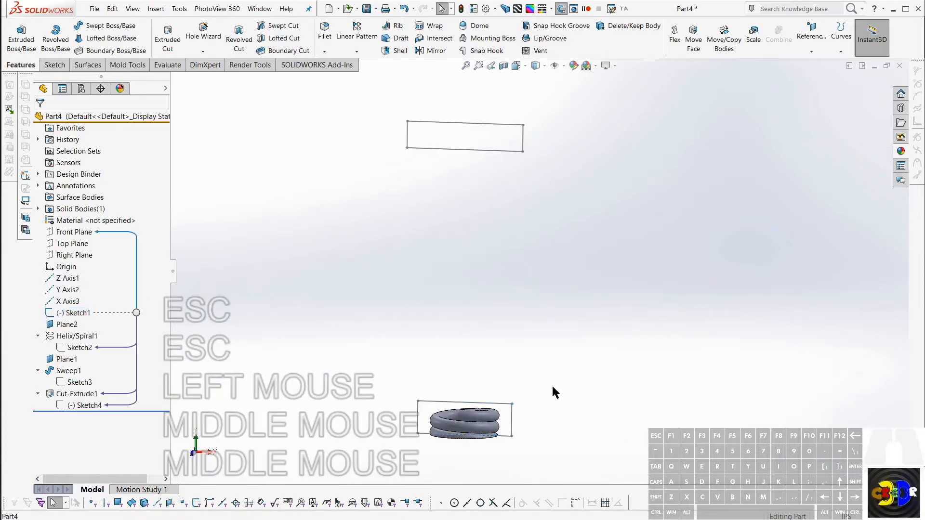
{"action": "mouse_move", "coordinate": [553, 380]}
{"action": "middle_mouse_down"}
{"action": "mouse_move", "coordinate": [501, 387]}
{"action": "mouse_move", "coordinate": [526, 382]}
{"action": "mouse_move", "coordinate": [500, 374]}
{"action": "mouse_move", "coordinate": [483, 398]}
{"action": "mouse_move", "coordinate": [507, 372]}
{"action": "mouse_move", "coordinate": [506, 278]}
{"action": "mouse_move", "coordinate": [497, 341]}
{"action": "mouse_move", "coordinate": [486, 354]}
{"action": "mouse_move", "coordinate": [498, 353]}
{"action": "mouse_move", "coordinate": [484, 367]}
{"action": "middle_mouse_up"}
{"action": "scroll", "coordinate": [499, 387], "scroll_direction": "up", "scroll_amount": 2}
{"action": "scroll", "coordinate": [498, 370], "scroll_direction": "down", "scroll_amount": 4}
Step: Change the coil's helix to 2.5 revolutions
{"action": "left_click", "coordinate": [469, 375]}
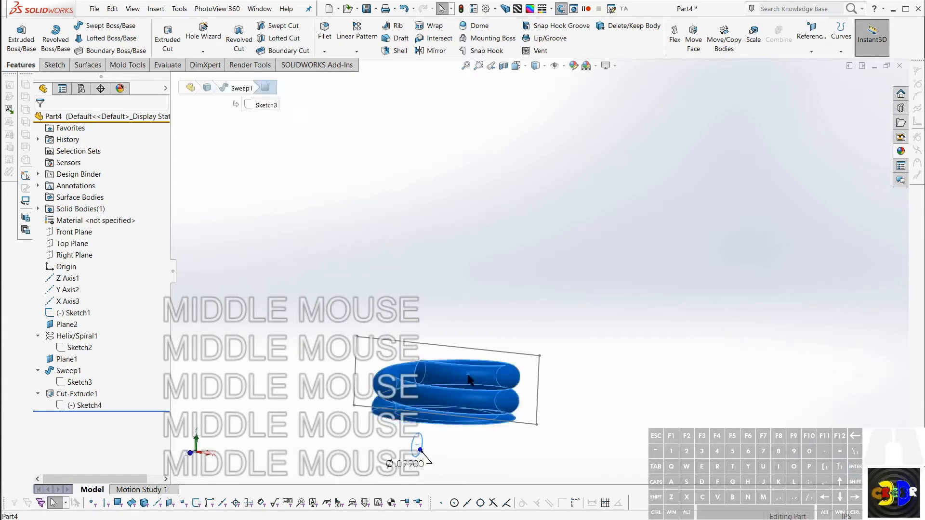
{"action": "left_click", "coordinate": [61, 337]}
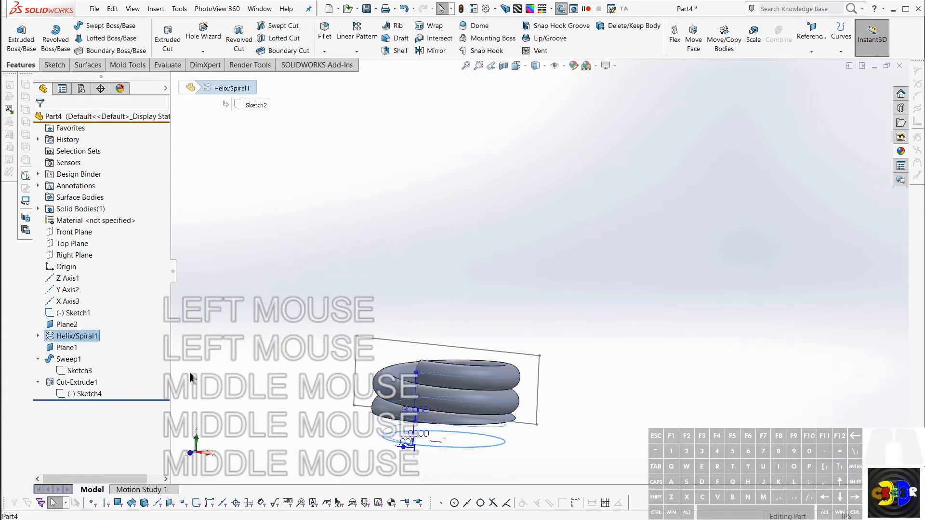
{"action": "right_click", "coordinate": [72, 343]}
{"action": "left_click", "coordinate": [44, 320]}
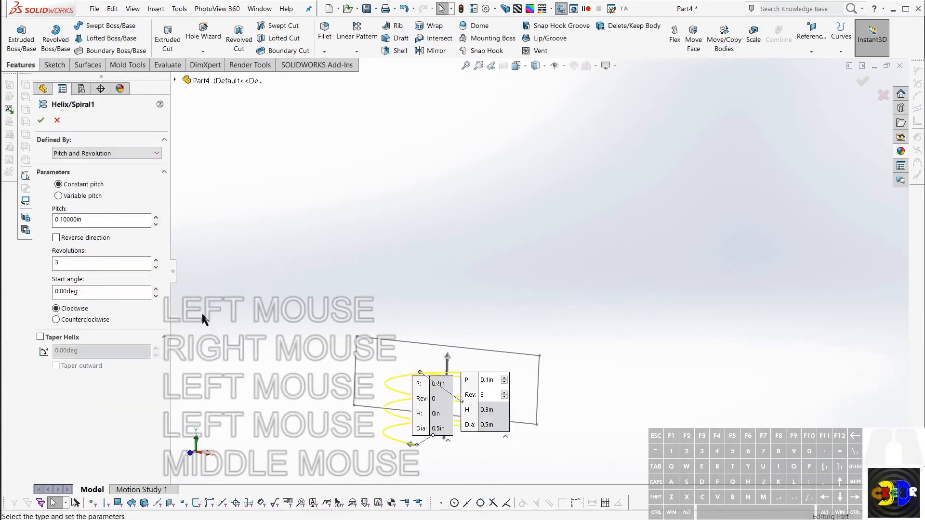
{"action": "left_click", "coordinate": [168, 306]}
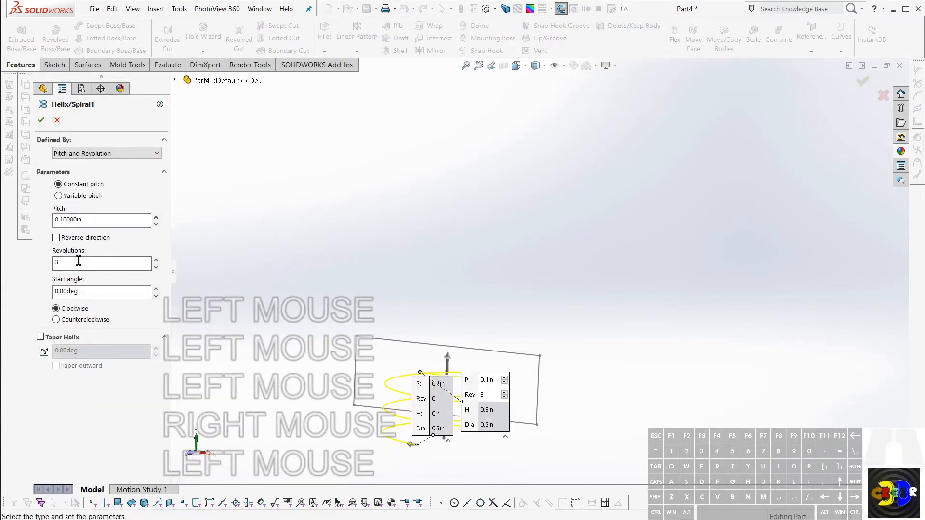
{"action": "double_click", "coordinate": [58, 263]}
{"action": "type", "text": "2.5"}
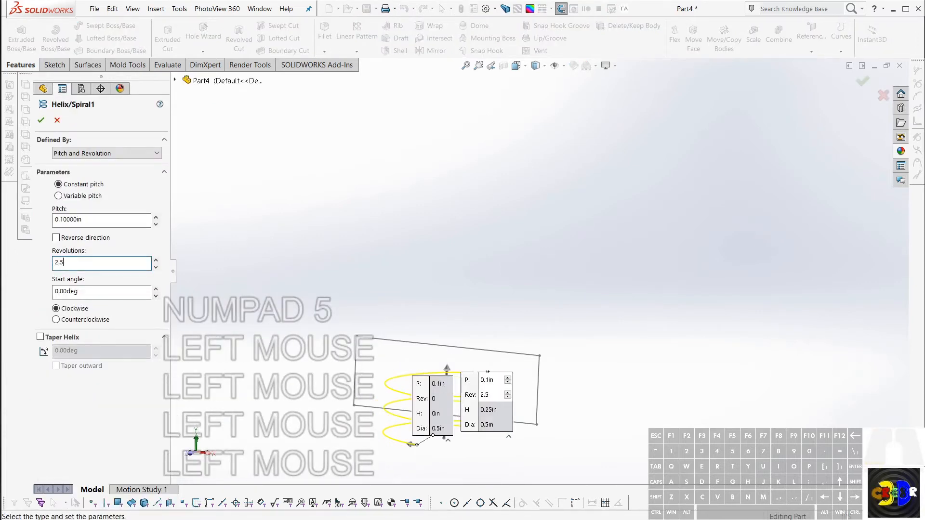
{"action": "key", "text": "Return"}
{"action": "left_click", "coordinate": [41, 121]}
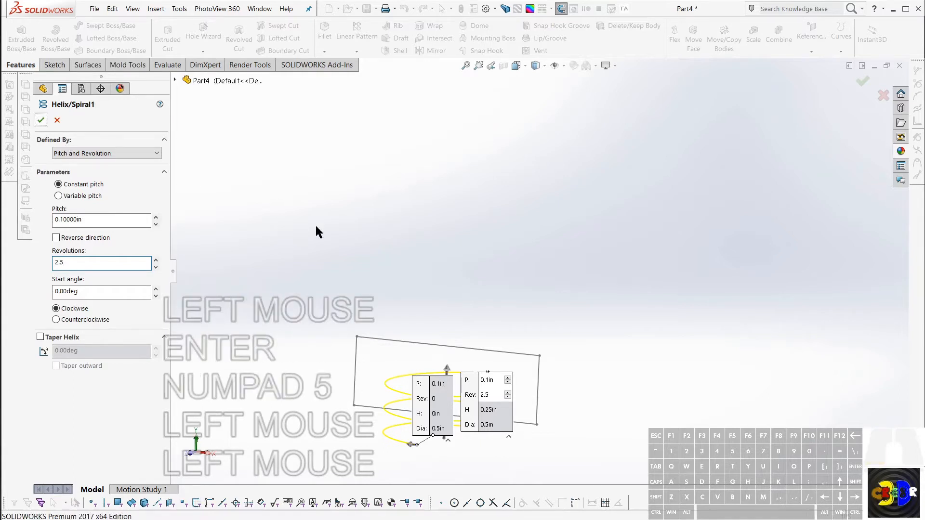
{"action": "left_click", "coordinate": [336, 226]}
{"action": "middle_click_drag", "start_coordinate": [336, 226], "coordinate": [505, 352]}
{"action": "middle_click_drag", "start_coordinate": [499, 361], "coordinate": [506, 327]}
{"action": "scroll", "coordinate": [564, 234], "scroll_direction": "down", "scroll_amount": 3}
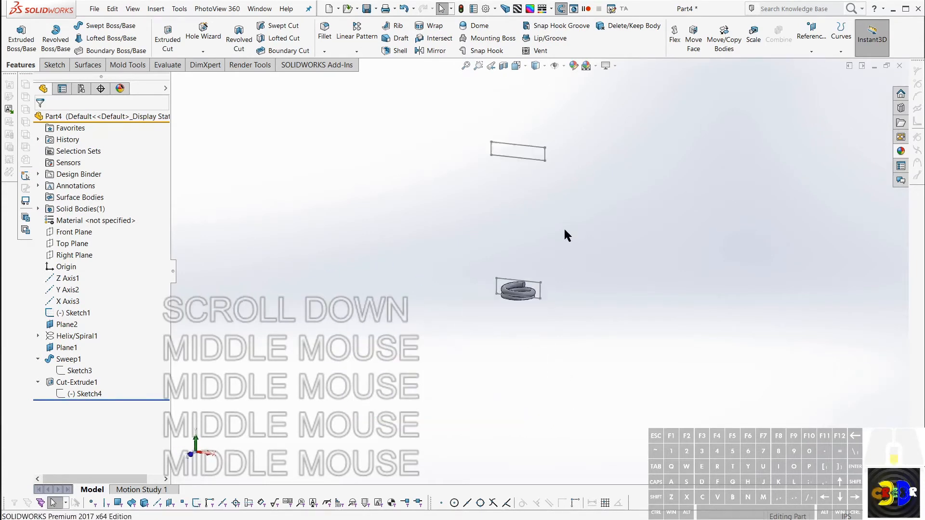
{"action": "scroll", "coordinate": [550, 224], "scroll_direction": "up", "scroll_amount": 1}
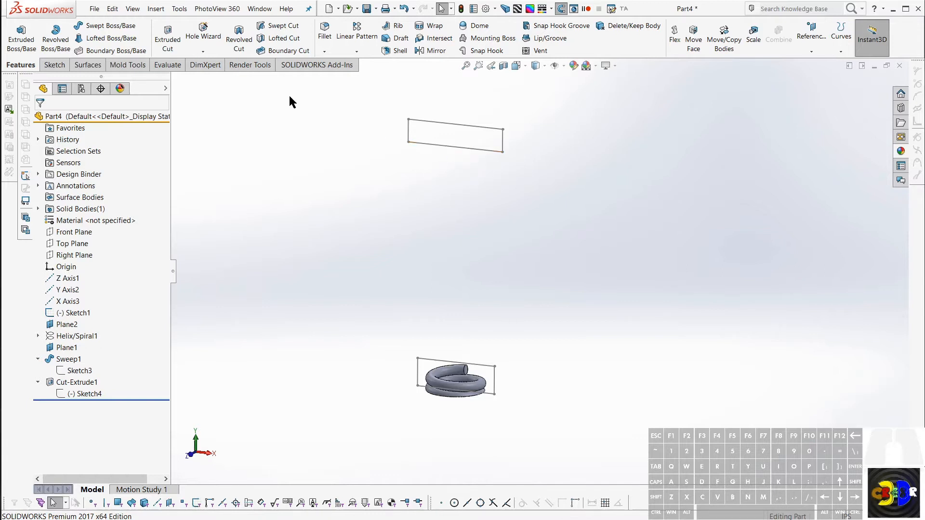
{"action": "left_click", "coordinate": [356, 52]}
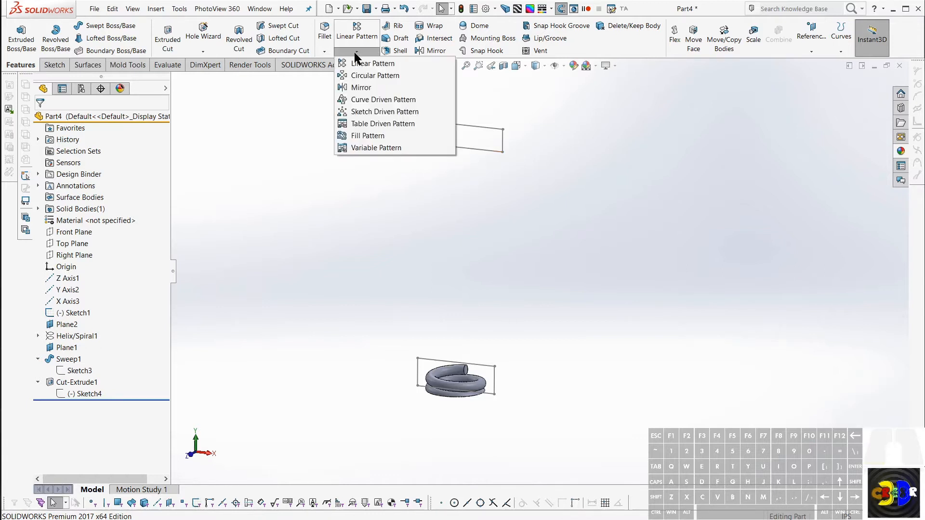
{"action": "left_click", "coordinate": [357, 77]}
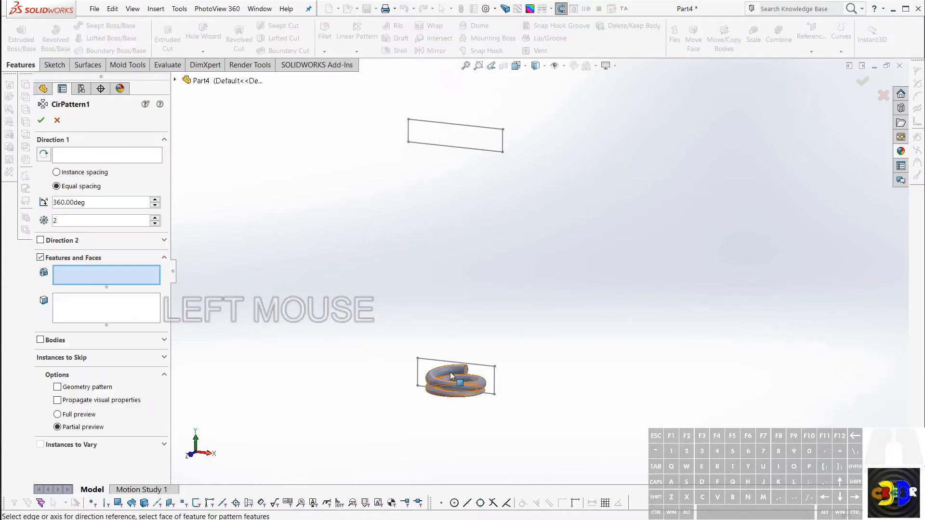
{"action": "key", "text": "Escape"}
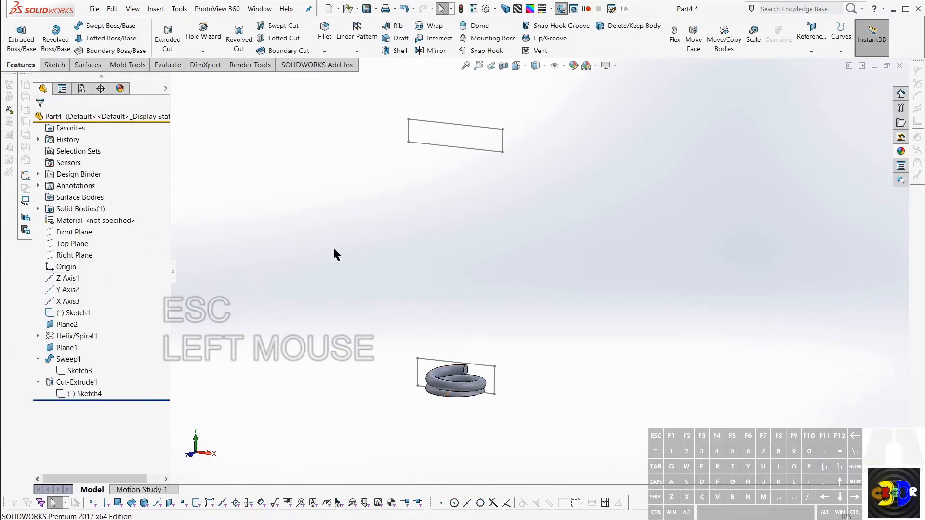
Step: Edit Sketch1 and draw a construction line about 2.72 in long from the origin to the midpoint of the upper rectangle's top edge
{"action": "left_click", "coordinate": [73, 313]}
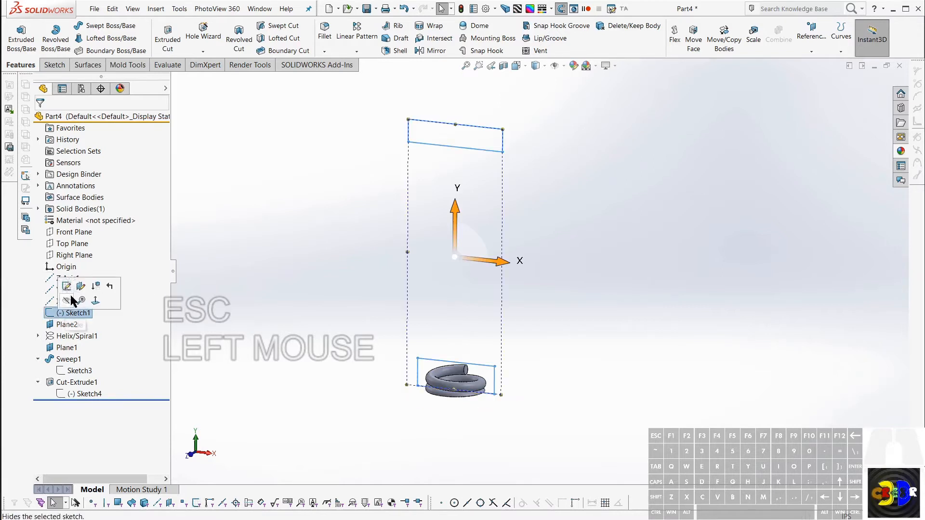
{"action": "left_click", "coordinate": [67, 286]}
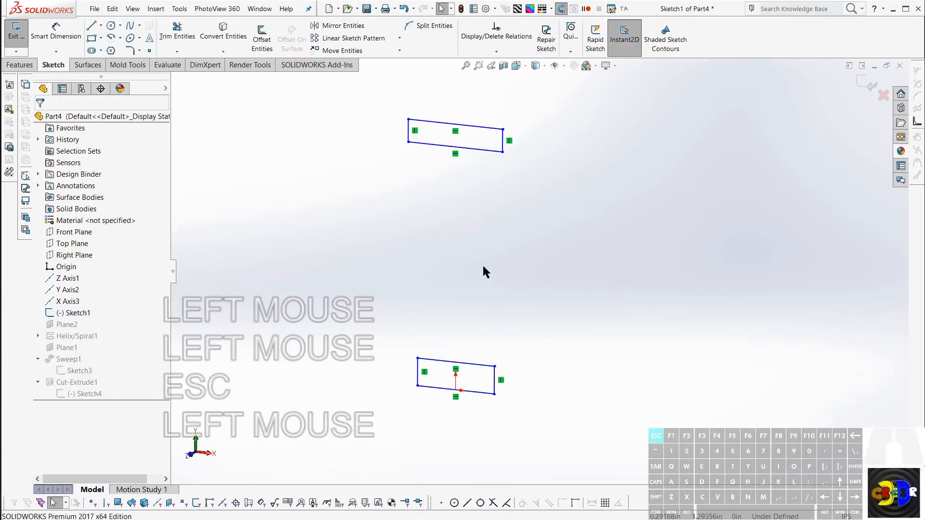
{"action": "key", "text": "Escape"}
{"action": "key", "text": "Escape"}
{"action": "key", "text": "alt+l"}
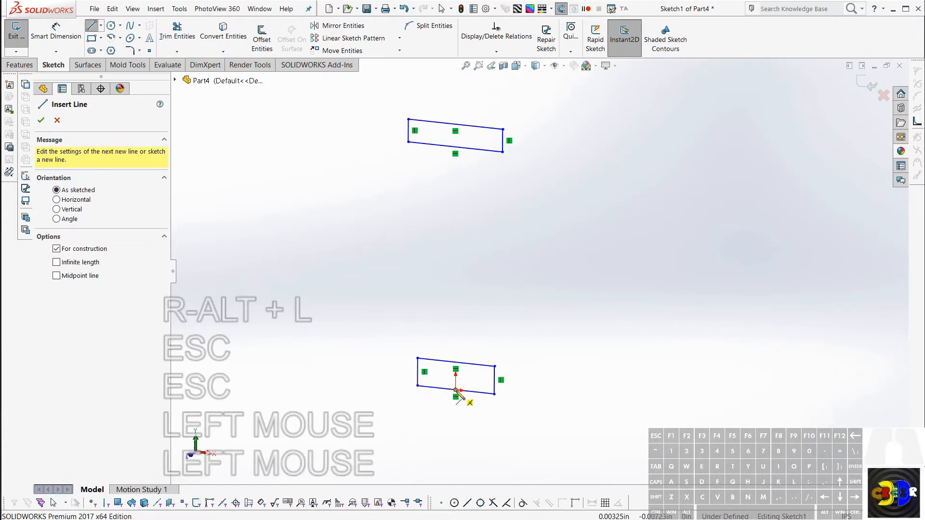
{"action": "left_click", "coordinate": [455, 369]}
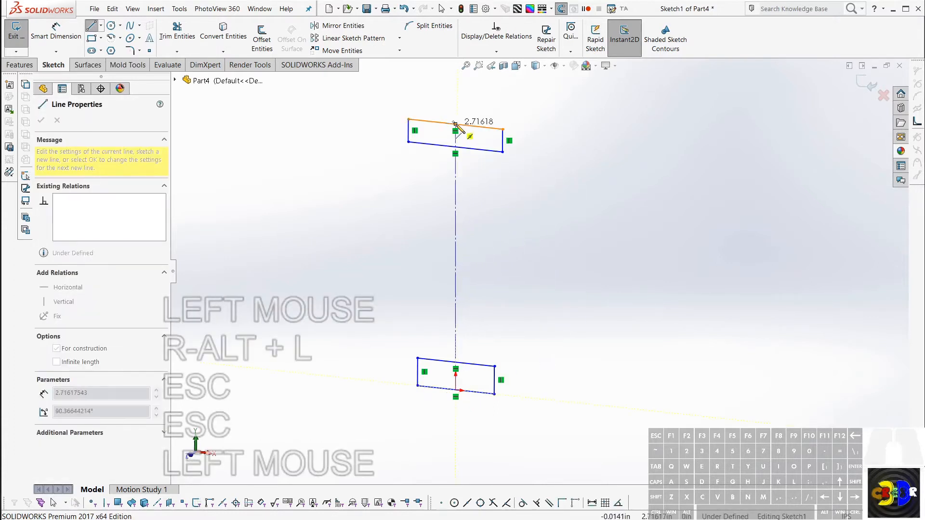
{"action": "left_click", "coordinate": [456, 153]}
{"action": "key", "text": "Escape"}
Step: Add a vertical relation to the construction line joining the two rectangles
{"action": "left_click", "coordinate": [456, 202]}
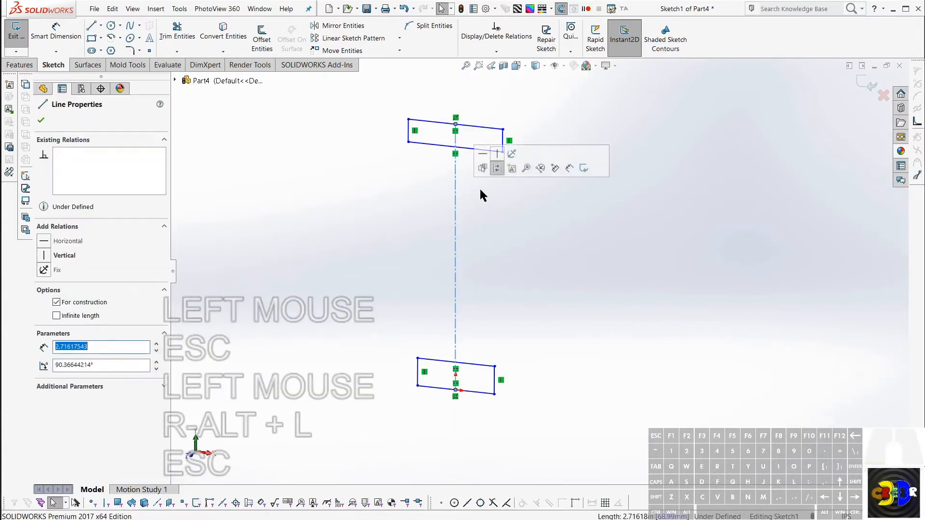
{"action": "left_click", "coordinate": [497, 159]}
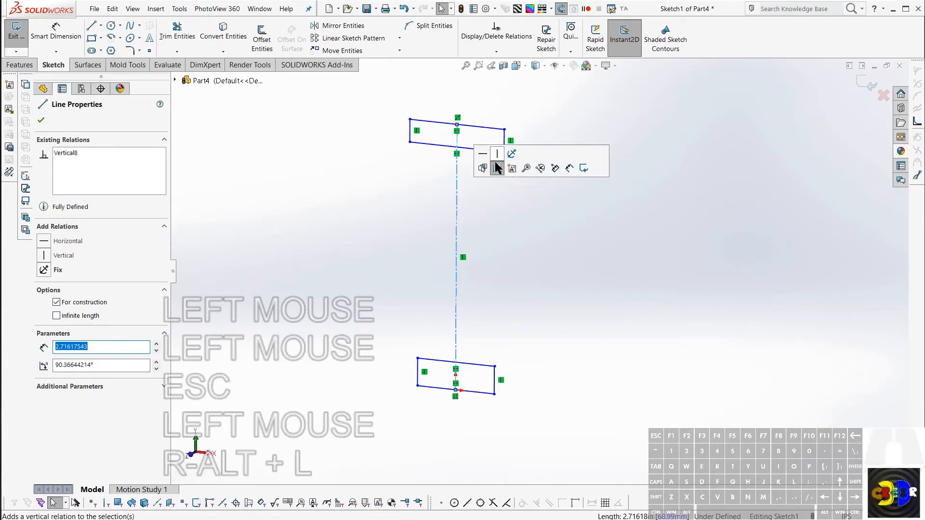
{"action": "key", "text": "Escape"}
Step: Make the horizontal edges of both rectangles equal in length and their vertical edges equal to each other
{"action": "left_click_drag", "start_coordinate": [489, 110], "coordinate": [471, 409]}
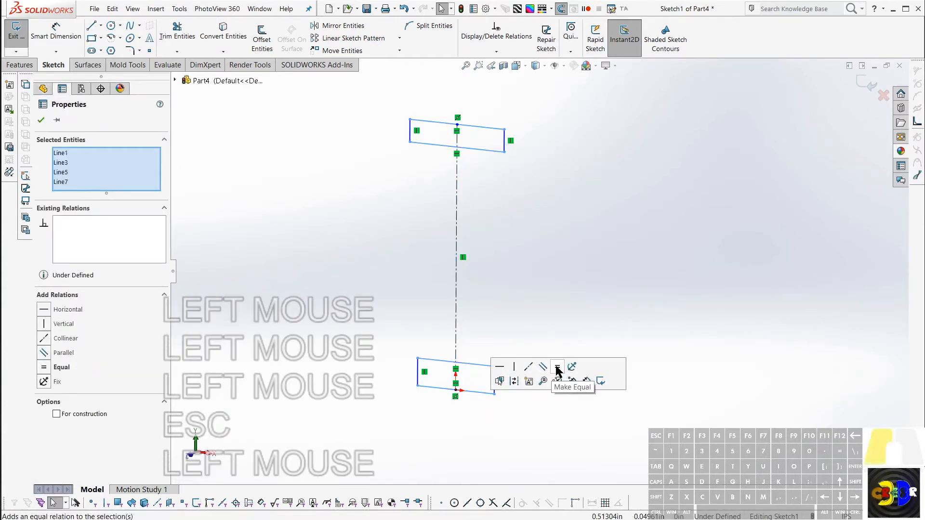
{"action": "left_click", "coordinate": [557, 370]}
{"action": "left_click", "coordinate": [382, 439]}
{"action": "left_click_drag", "start_coordinate": [369, 430], "coordinate": [427, 94]}
{"action": "left_click", "coordinate": [533, 49]}
{"action": "left_click", "coordinate": [570, 229]}
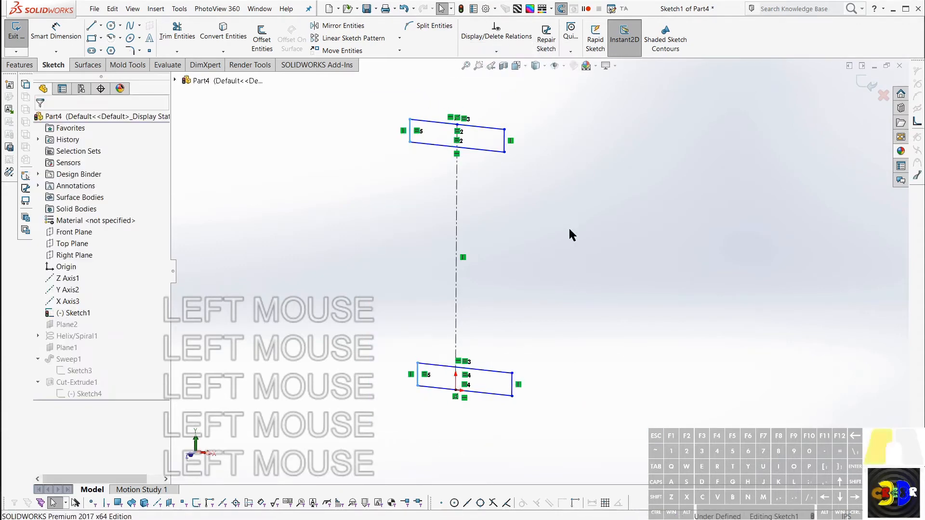
{"action": "key", "text": "Escape"}
{"action": "key", "text": "Escape"}
Step: Constrain the midpoint of the lower rectangle's bottom edge to the sketch origin
{"action": "scroll", "coordinate": [477, 385], "scroll_direction": "up", "scroll_amount": 5}
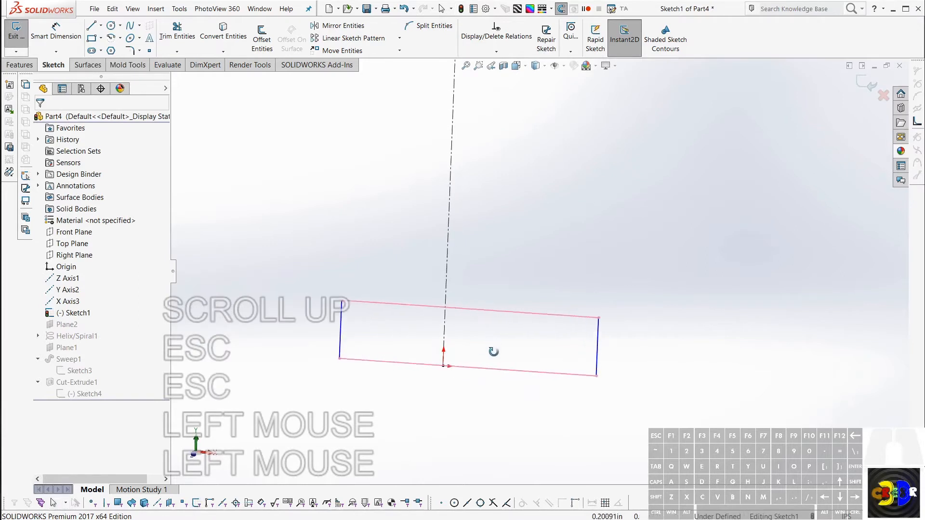
{"action": "middle_click", "coordinate": [482, 374]}
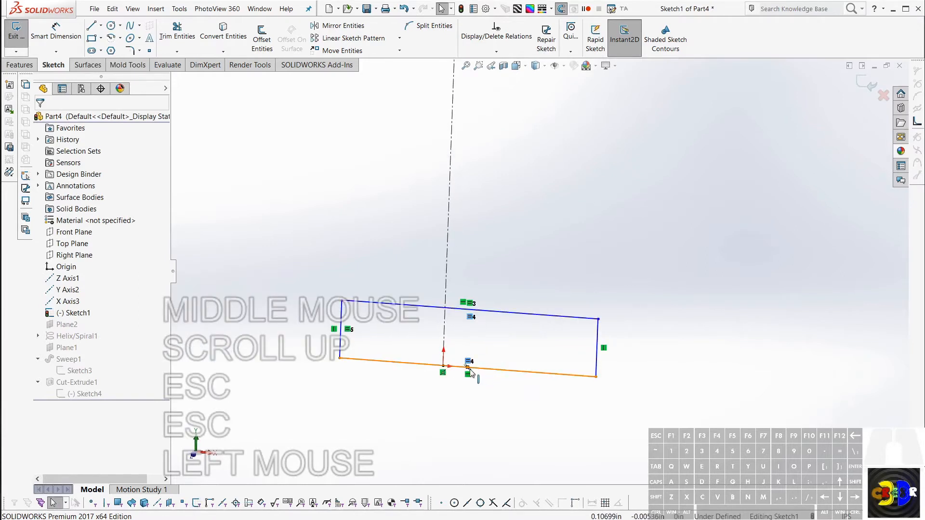
{"action": "left_click", "coordinate": [469, 370]}
{"action": "left_click", "coordinate": [443, 367], "text": "ctrl"}
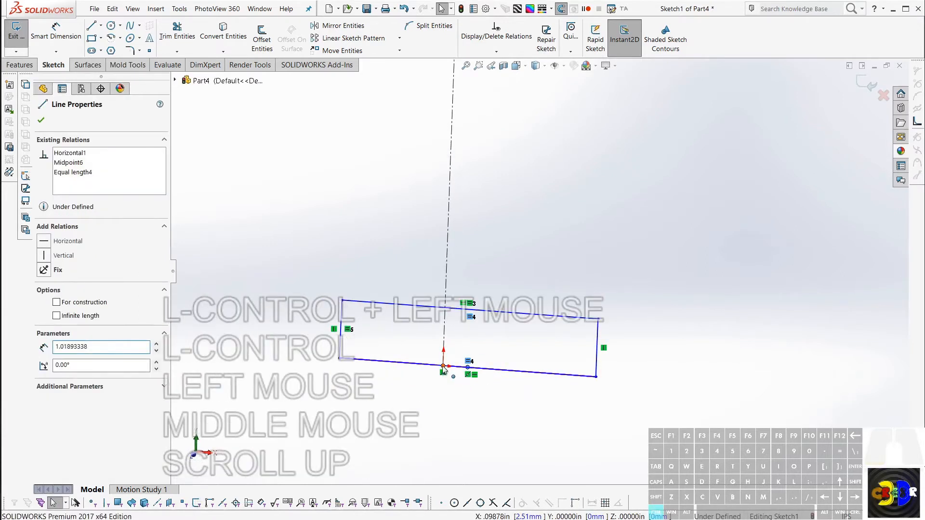
{"action": "left_click", "coordinate": [499, 321]}
{"action": "left_click", "coordinate": [467, 198]}
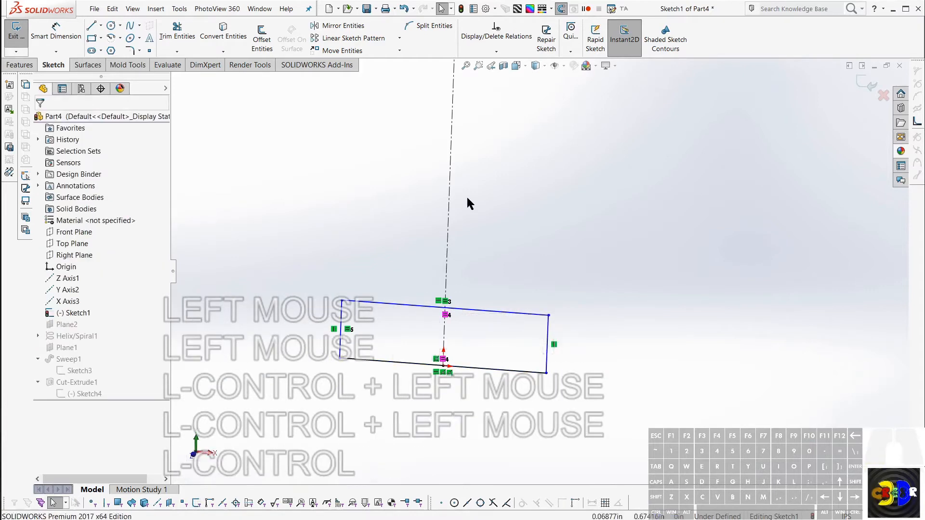
Step: Dimension the lower rectangle's bottom edge to 0.5 in
{"action": "scroll", "coordinate": [467, 198], "scroll_direction": "up", "scroll_amount": 4}
{"action": "middle_click_drag", "start_coordinate": [467, 198], "coordinate": [453, 191]}
{"action": "key", "text": "d"}
{"action": "left_click", "coordinate": [523, 320]}
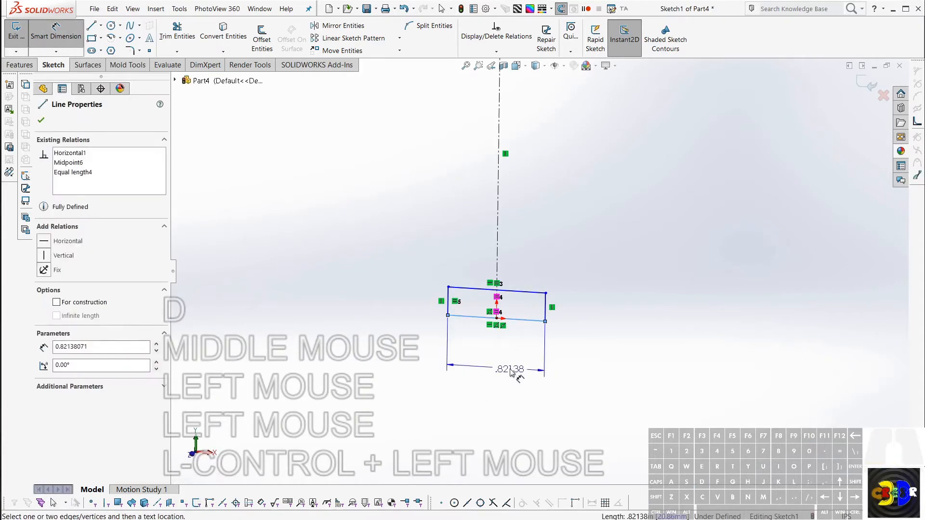
{"action": "left_click", "coordinate": [511, 371]}
{"action": "type", "text": ".5"}
{"action": "key", "text": "Return"}
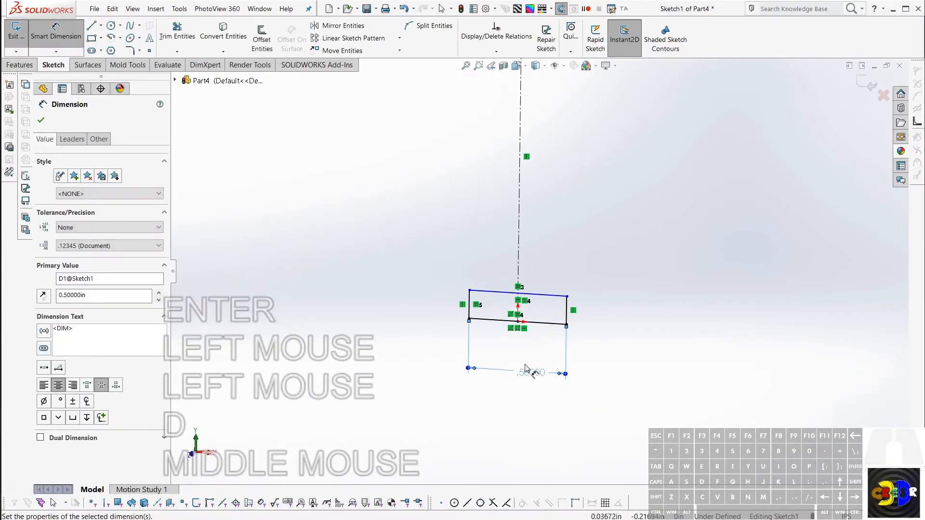
Step: Dimension the lower rectangle's height to 0.2 in
{"action": "left_click", "coordinate": [572, 312]}
{"action": "left_click", "coordinate": [628, 321]}
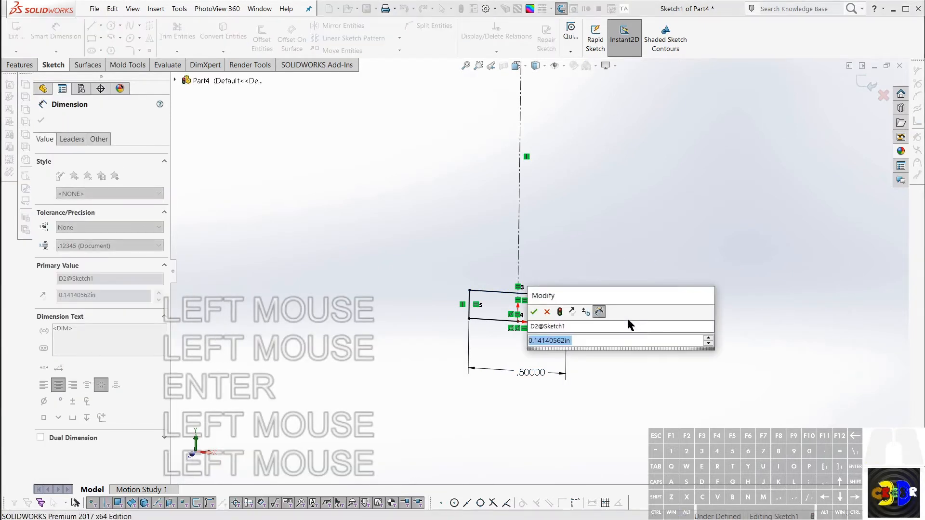
{"action": "type", "text": ".2"}
{"action": "key", "text": "Return"}
Step: Dimension the overall distance from the upper rectangle's top edge to the lower rectangle's bottom edge to 2 in
{"action": "scroll", "coordinate": [635, 309], "scroll_direction": "down", "scroll_amount": 3}
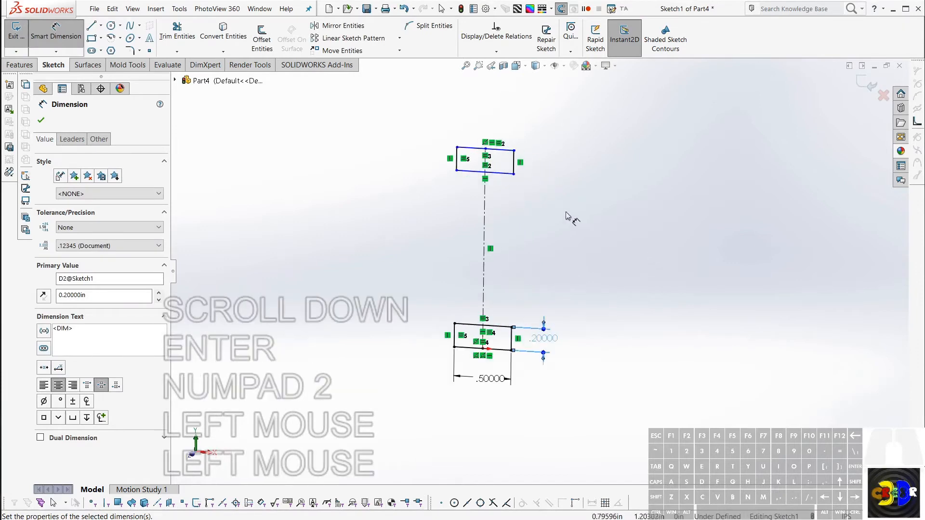
{"action": "scroll", "coordinate": [559, 214], "scroll_direction": "up", "scroll_amount": 1}
{"action": "key", "text": "Escape"}
{"action": "left_click", "coordinate": [485, 149]}
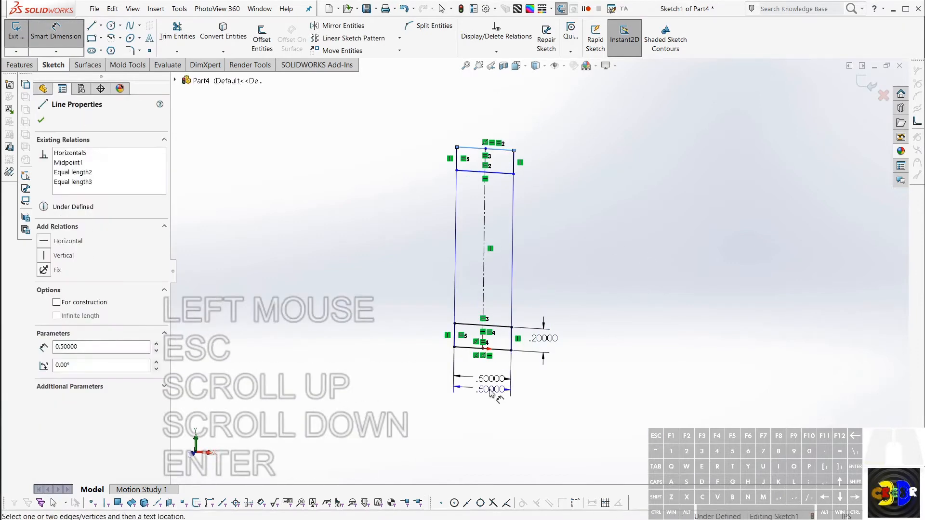
{"action": "left_click", "coordinate": [496, 349]}
{"action": "left_click", "coordinate": [593, 270]}
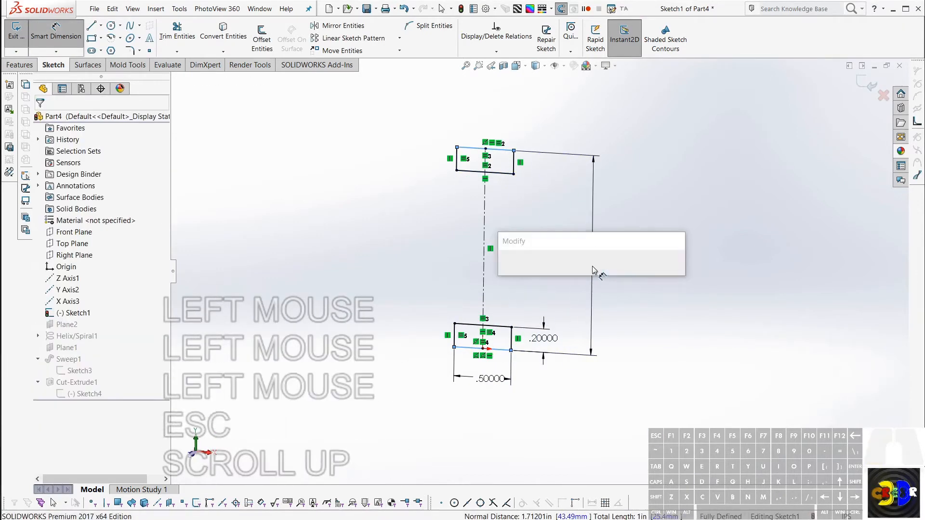
{"action": "type", "text": "2"}
{"action": "key", "text": "Return"}
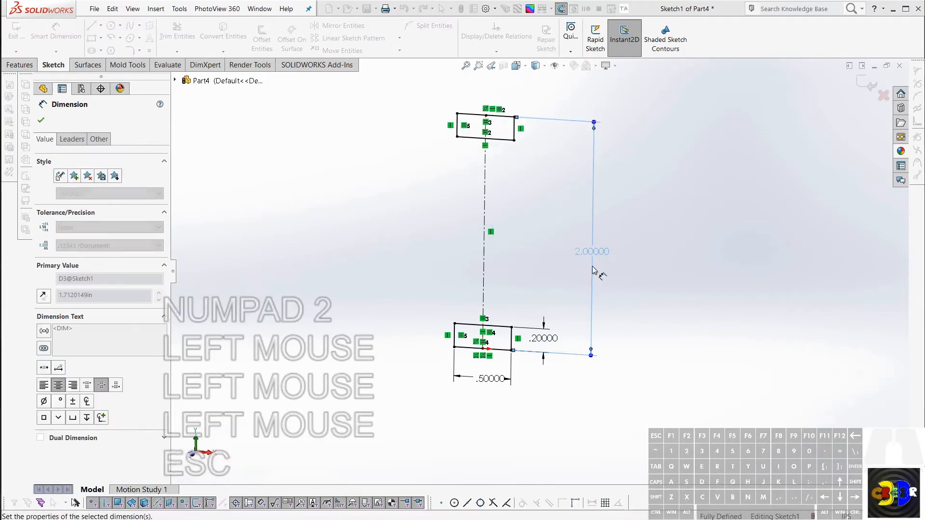
{"action": "key", "text": "Escape"}
{"action": "key", "text": "Escape"}
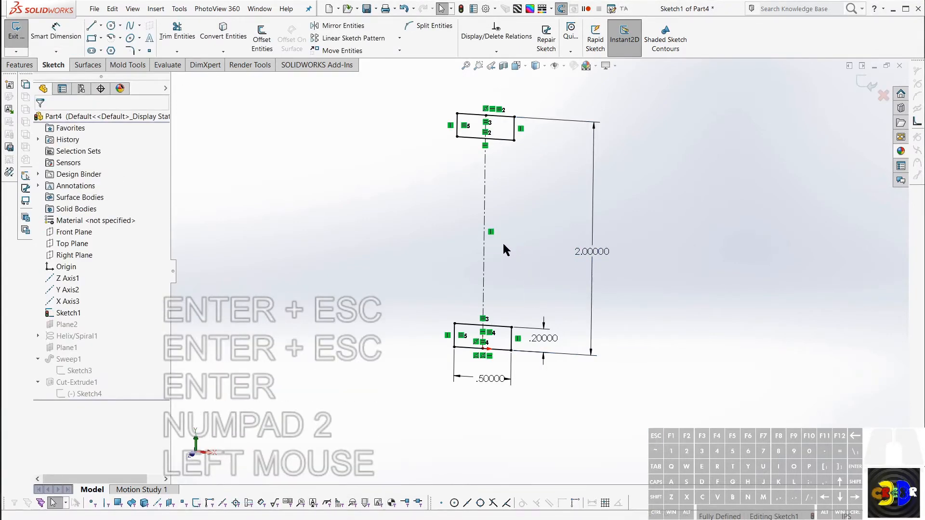
{"action": "key", "text": "Return"}
{"action": "key", "text": "Return"}
{"action": "key", "text": "Return"}
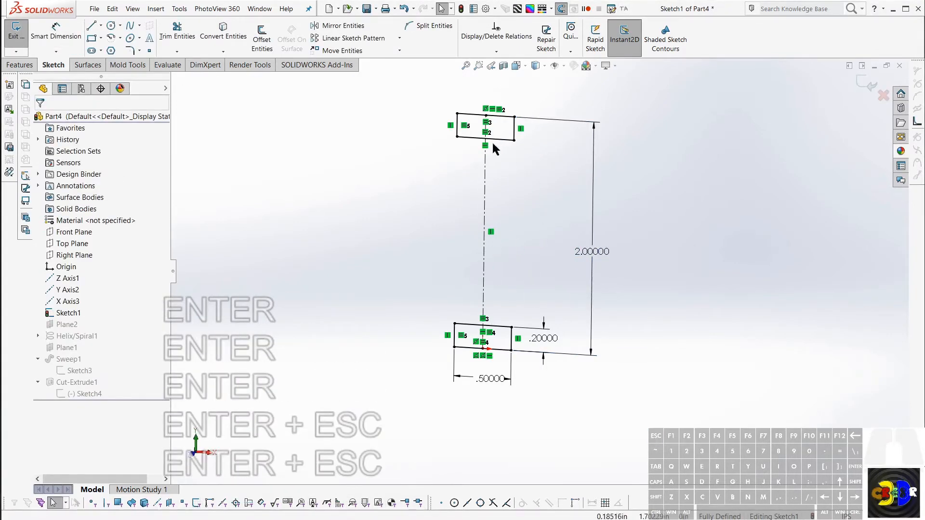
{"action": "key", "text": "Return"}
{"action": "key", "text": "Return"}
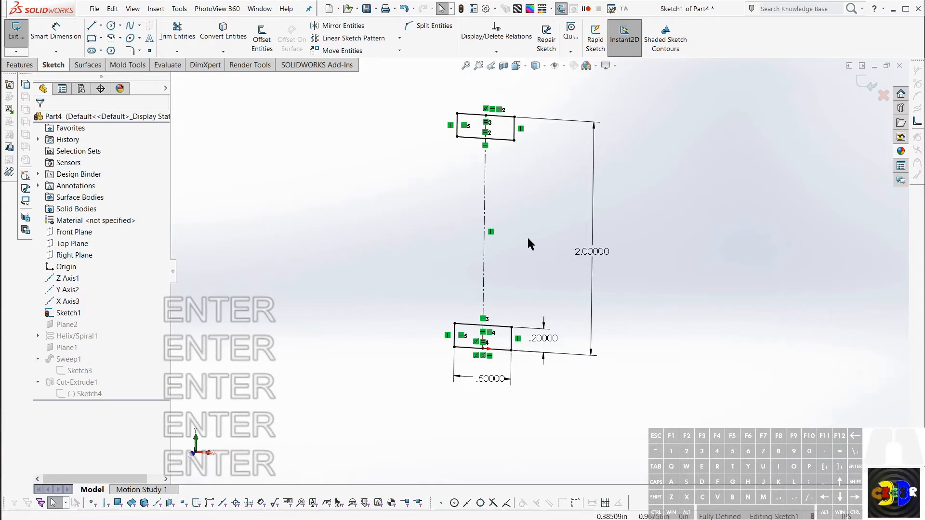
{"action": "left_click", "coordinate": [504, 225]}
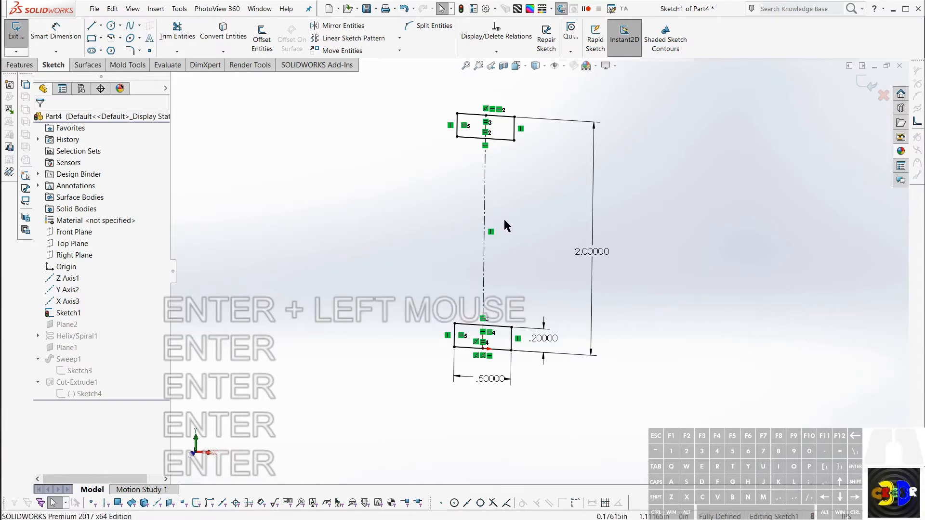
{"action": "key", "text": "Return"}
{"action": "key", "text": "Return"}
{"action": "key", "text": "Return"}
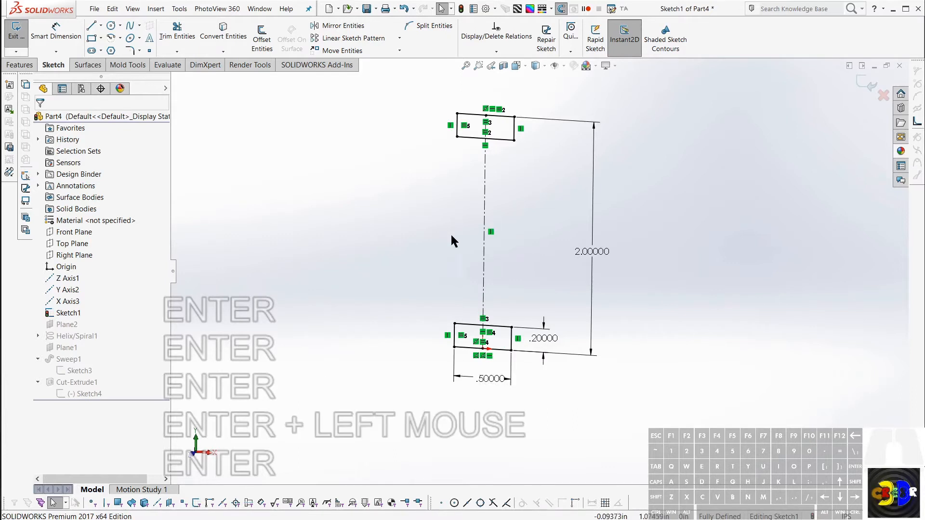
{"action": "key", "text": "Return"}
{"action": "left_click", "coordinate": [484, 231]}
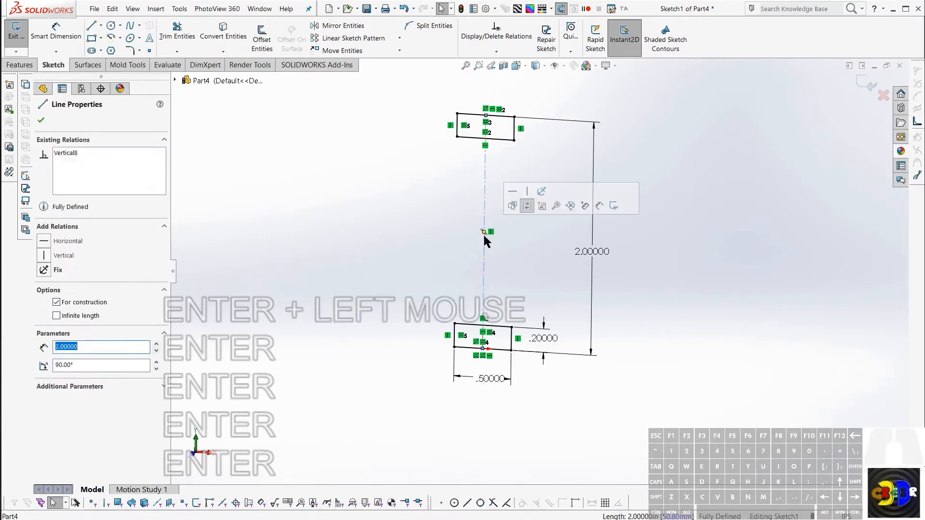
{"action": "key", "text": "Escape"}
{"action": "key", "text": "l"}
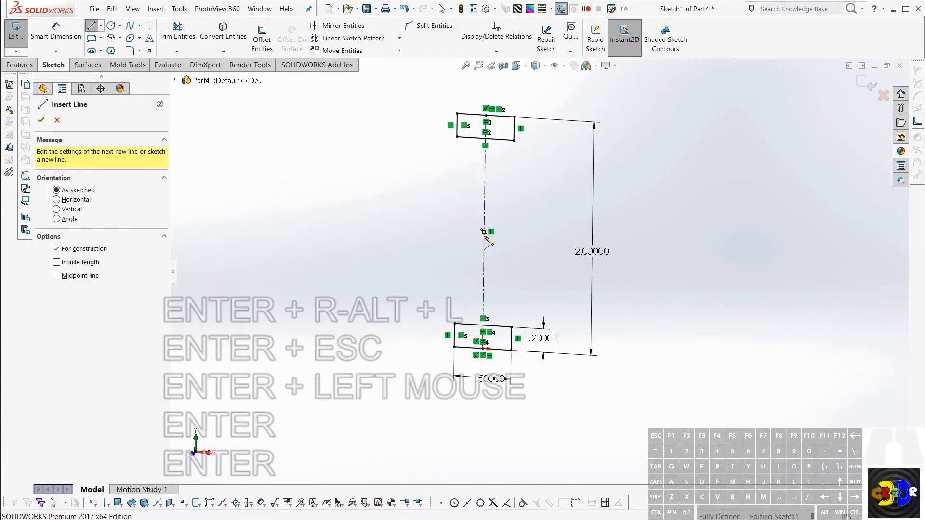
{"action": "key", "text": "Return"}
{"action": "key", "text": "Escape"}
{"action": "key", "text": "Escape"}
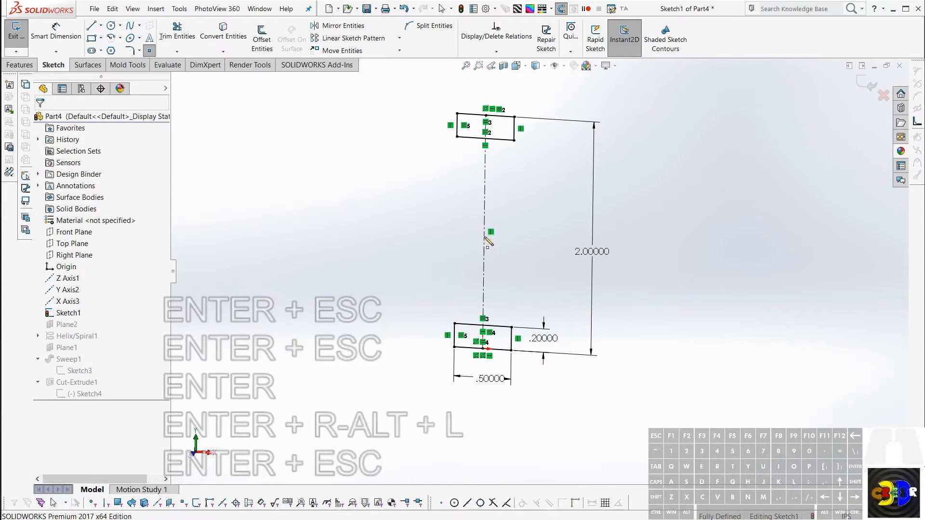
Step: Try placing a sketch point at the midpoint of the vertical centerline, and delete it
{"action": "key", "text": "ctrl+p"}
{"action": "key", "text": "Return"}
{"action": "key", "text": "Return"}
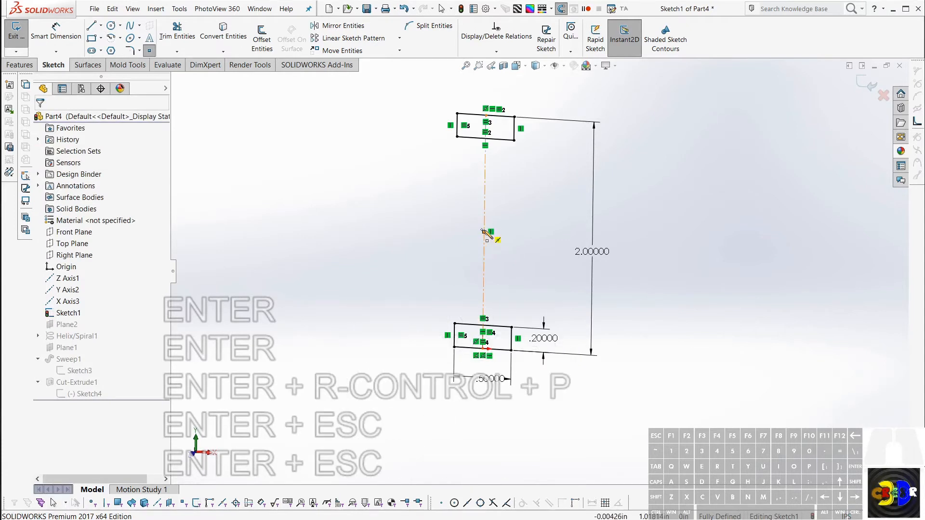
{"action": "left_click", "coordinate": [484, 231]}
{"action": "key", "text": "Escape"}
{"action": "key", "text": "Escape"}
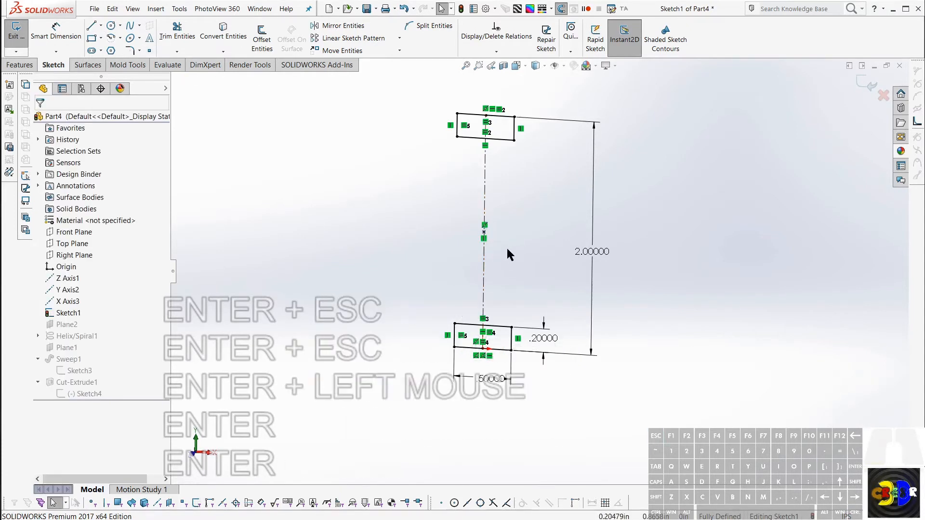
{"action": "left_click", "coordinate": [484, 232]}
{"action": "key", "text": "Delete"}
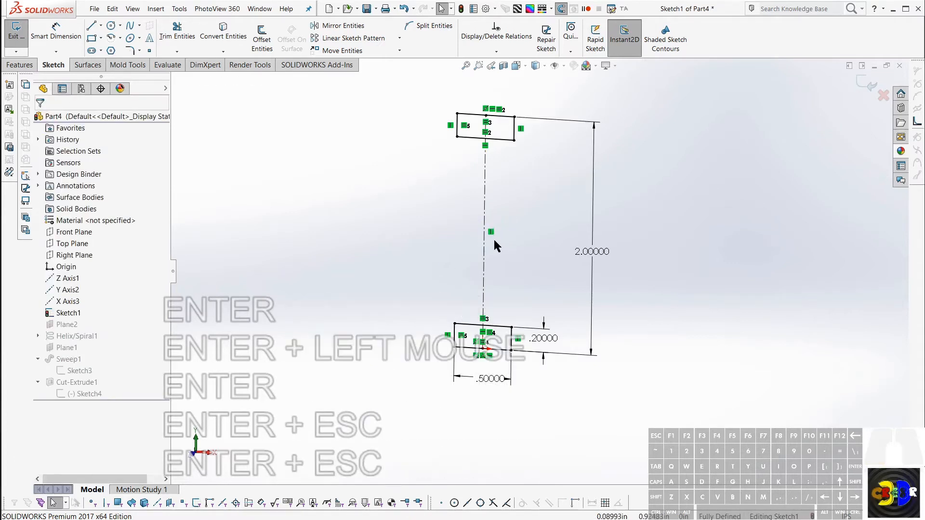
Step: Try a circle of about 0.177 in radius centred on the vertical centerline's midpoint, and delete it
{"action": "key", "text": "c"}
{"action": "left_click", "coordinate": [483, 231]}
{"action": "left_click", "coordinate": [499, 245]}
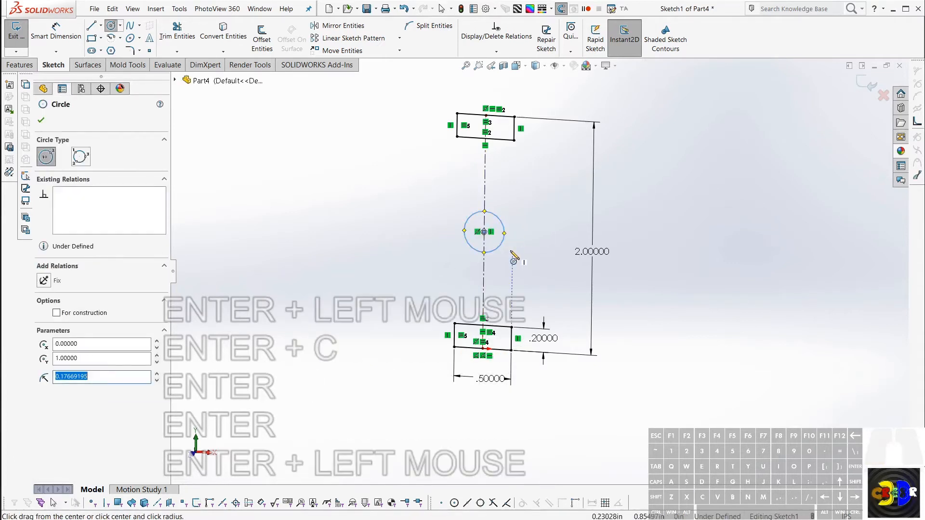
{"action": "key", "text": "Escape"}
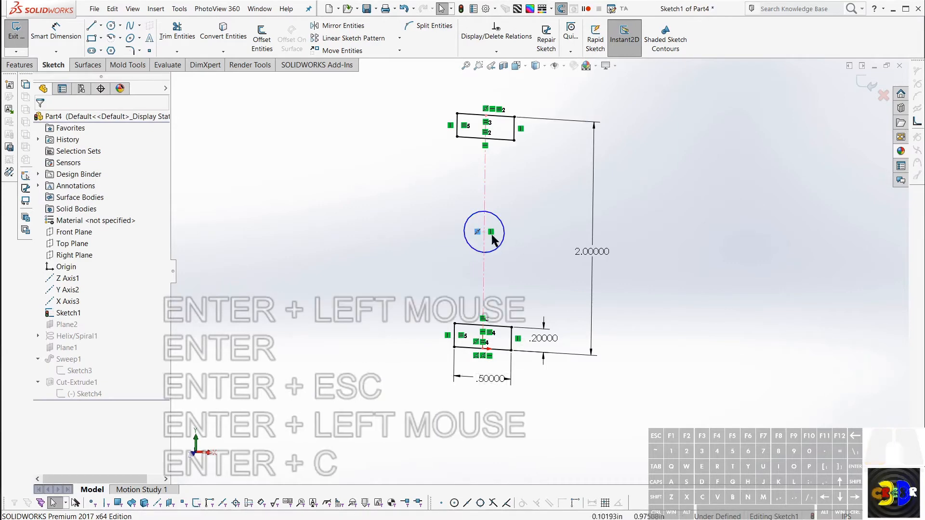
{"action": "left_click", "coordinate": [484, 235]}
{"action": "key", "text": "Escape"}
{"action": "left_click", "coordinate": [503, 234]}
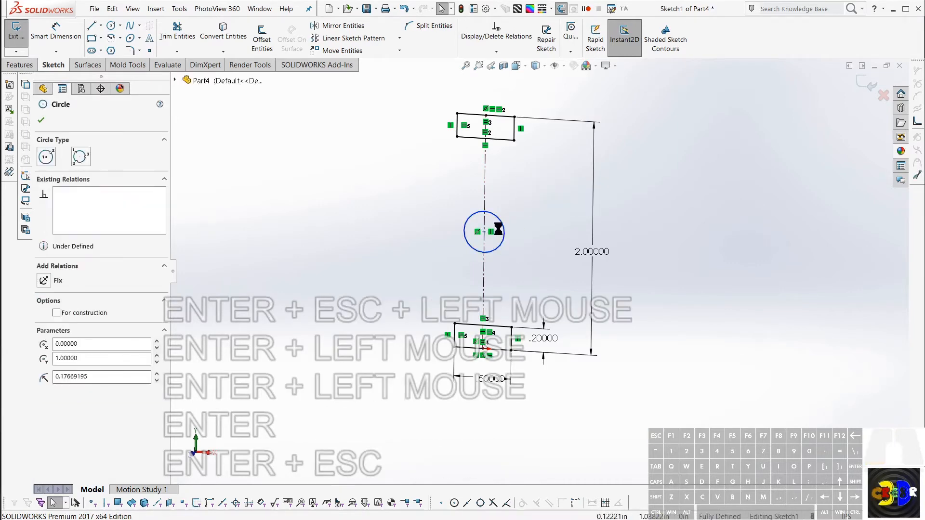
{"action": "key", "text": "Delete"}
Step: Sketch a short horizontal line about 0.19 in long starting at the midpoint of the vertical centerline
{"action": "key", "text": "l"}
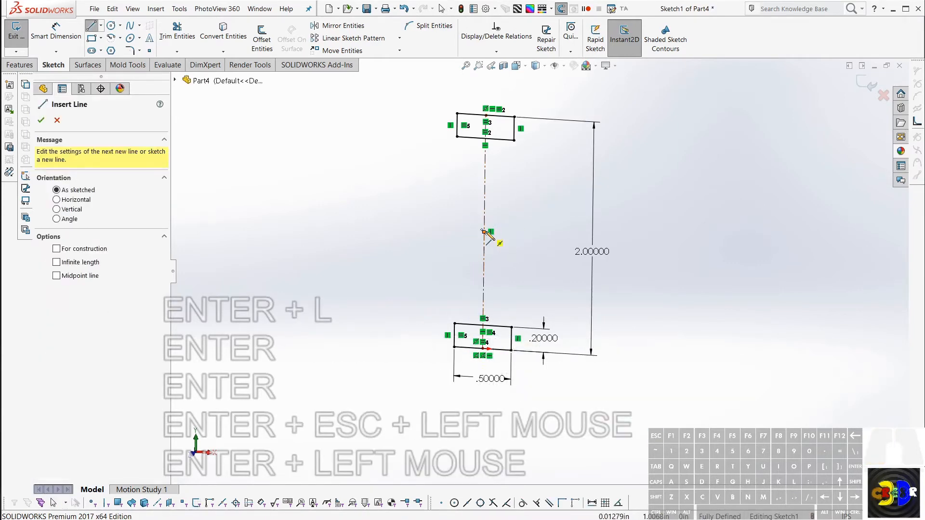
{"action": "left_click", "coordinate": [484, 233]}
{"action": "key", "text": "Escape"}
{"action": "left_click", "coordinate": [484, 232]}
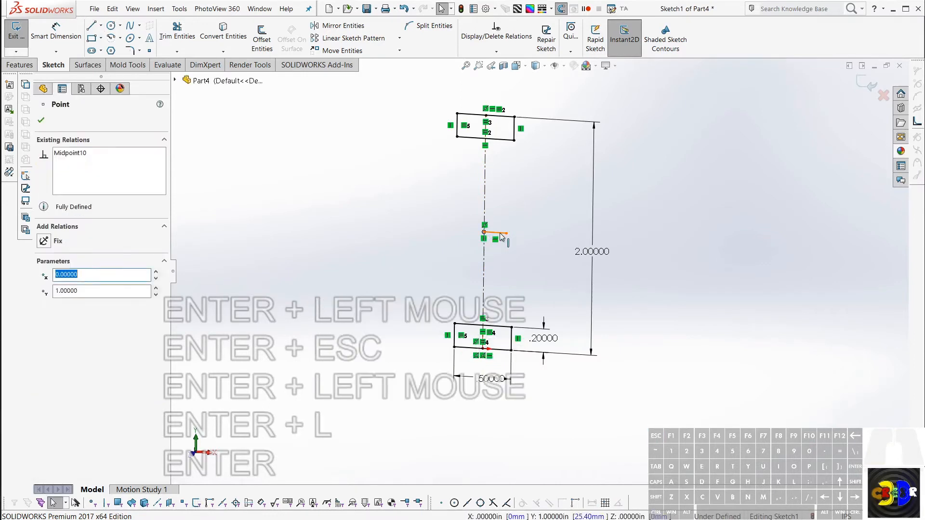
{"action": "left_click", "coordinate": [496, 233]}
{"action": "key", "text": "Return"}
{"action": "left_click", "coordinate": [536, 239]}
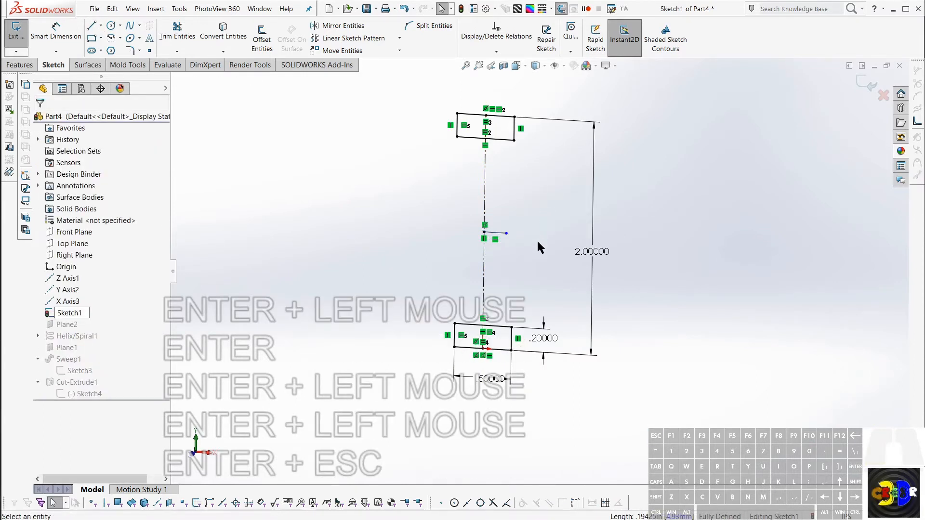
{"action": "key", "text": "Escape"}
{"action": "key", "text": "Return"}
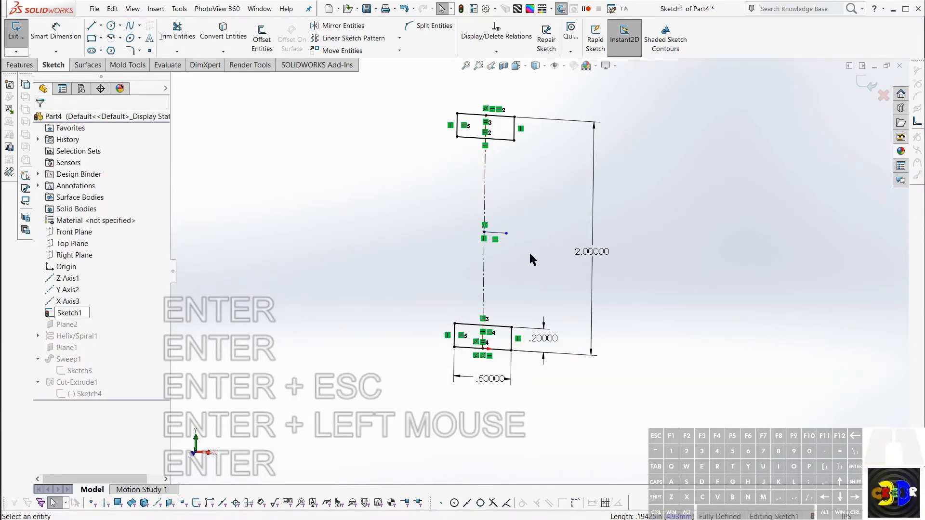
{"action": "middle_click_drag", "start_coordinate": [529, 255], "coordinate": [519, 256]}
{"action": "key", "text": "Return"}
{"action": "key", "text": "Return"}
{"action": "key", "text": "Return"}
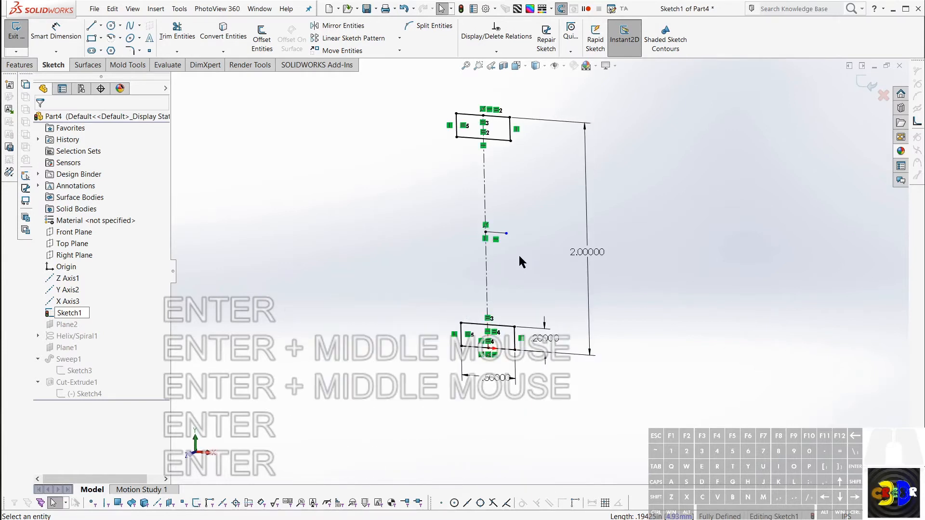
{"action": "key", "text": "Return"}
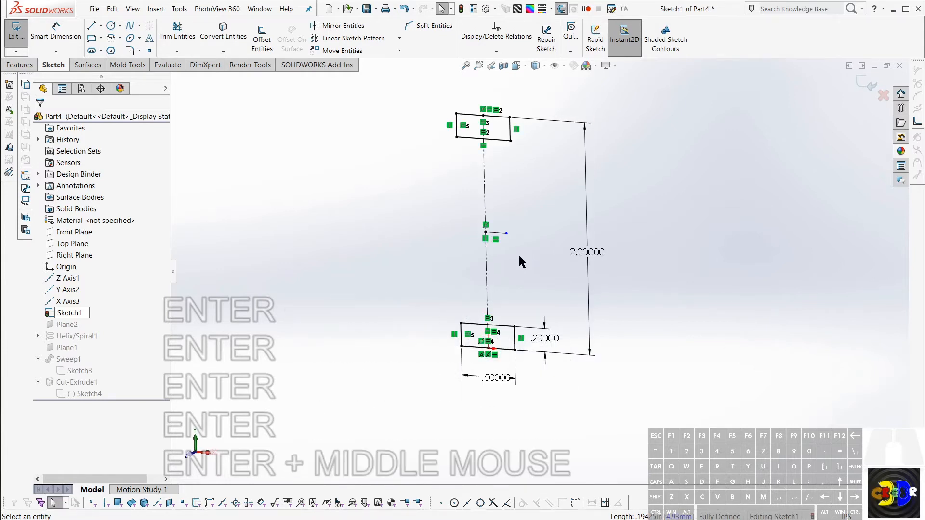
{"action": "key", "text": "Return"}
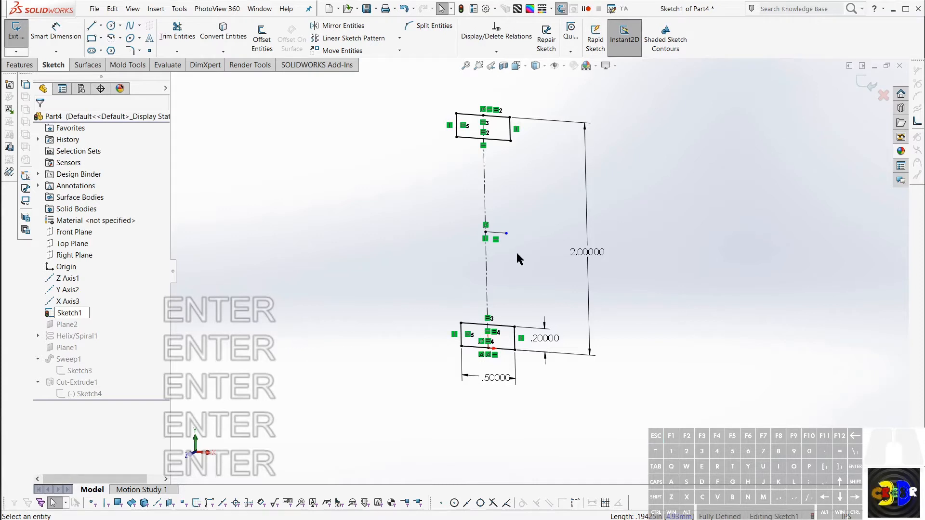
{"action": "key", "text": "Escape"}
{"action": "scroll", "coordinate": [515, 208], "scroll_direction": "up", "scroll_amount": 2}
{"action": "scroll", "coordinate": [571, 203], "scroll_direction": "down", "scroll_amount": 2}
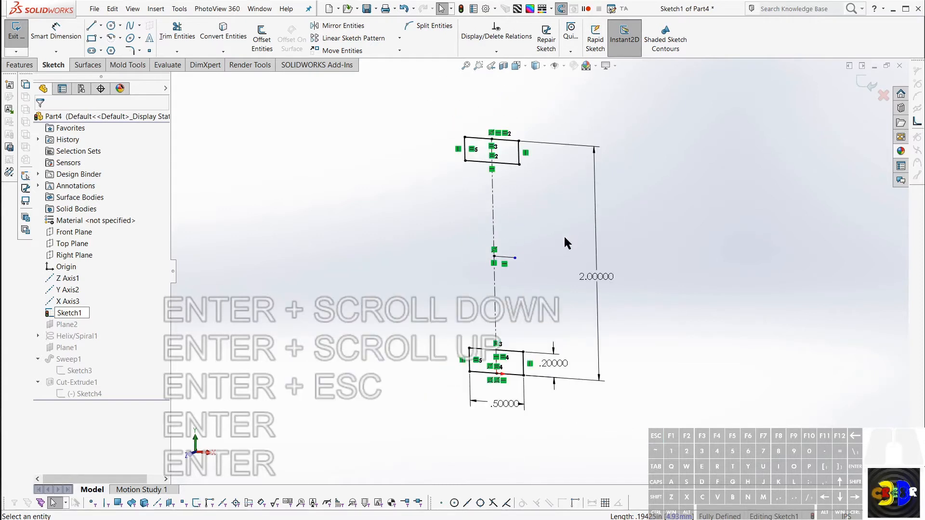
{"action": "key", "text": "Return"}
{"action": "key", "text": "Return"}
{"action": "left_click", "coordinate": [566, 282]}
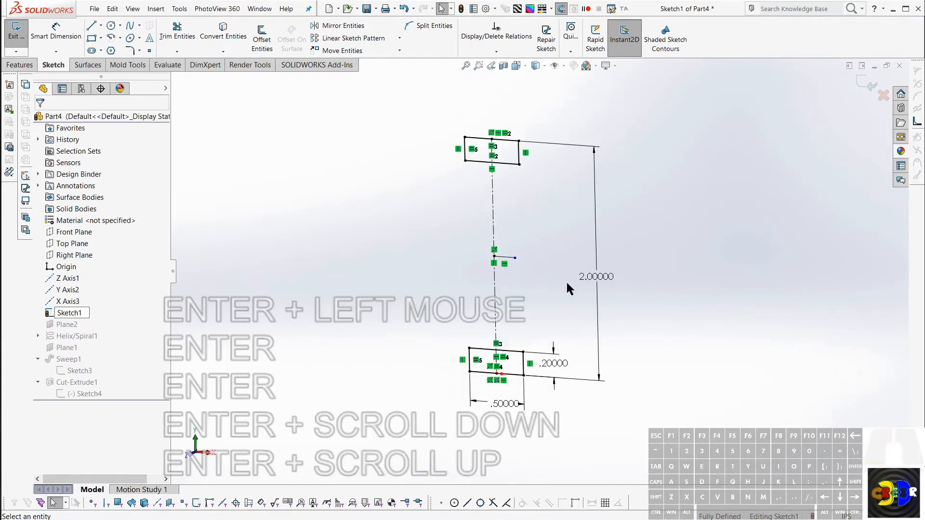
Step: Exit the layout sketch and select the point at the midpoint of its vertical centerline
{"action": "key", "text": "r"}
{"action": "key", "text": "Return"}
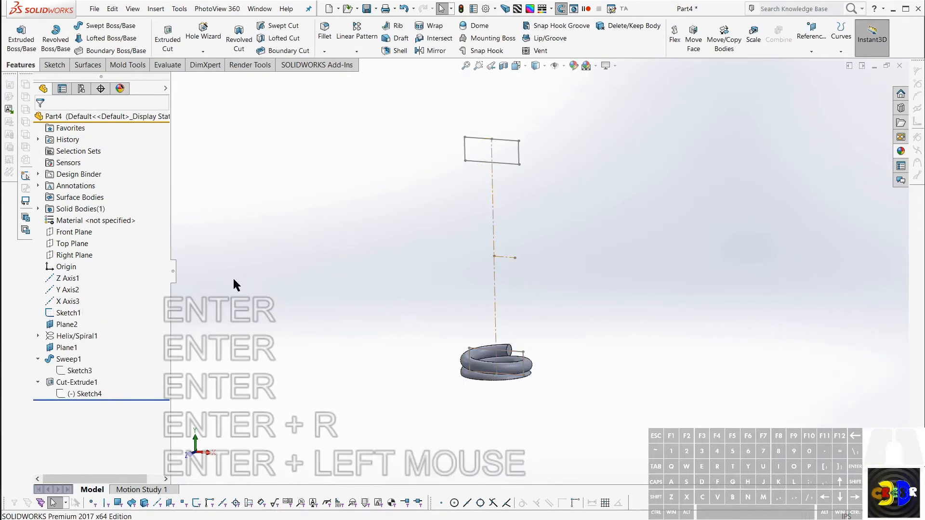
{"action": "left_click", "coordinate": [495, 257]}
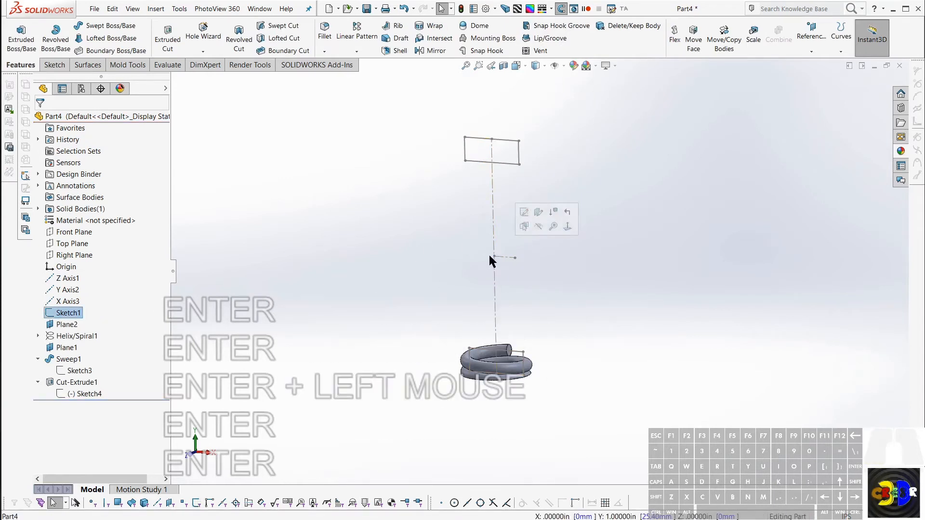
{"action": "left_click", "coordinate": [525, 213]}
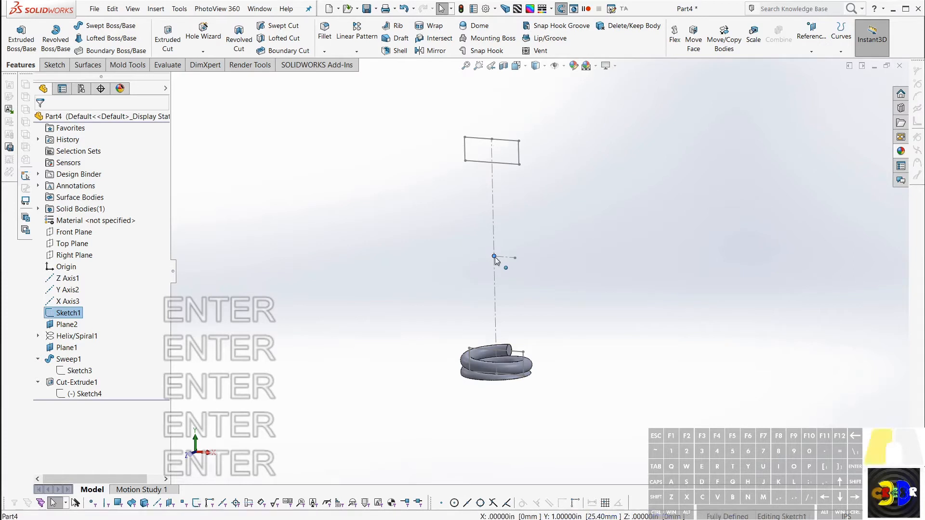
Step: Create a Point and Face/Plane reference axis through the layout centerline's midpoint, perpendicular to the Front Plane
{"action": "left_click", "coordinate": [495, 256]}
{"action": "left_click", "coordinate": [71, 234]}
{"action": "left_click", "coordinate": [71, 233], "text": "ctrl"}
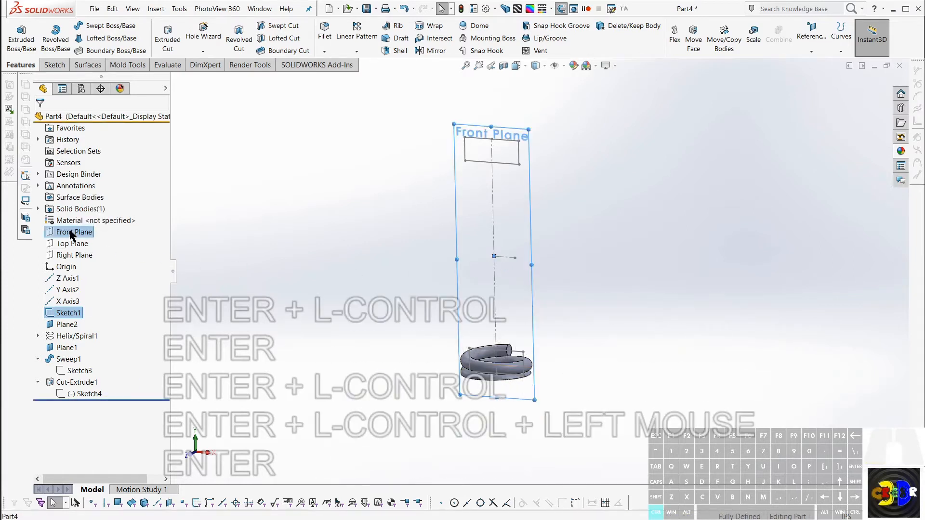
{"action": "key", "text": "ctrl+KP_Divide"}
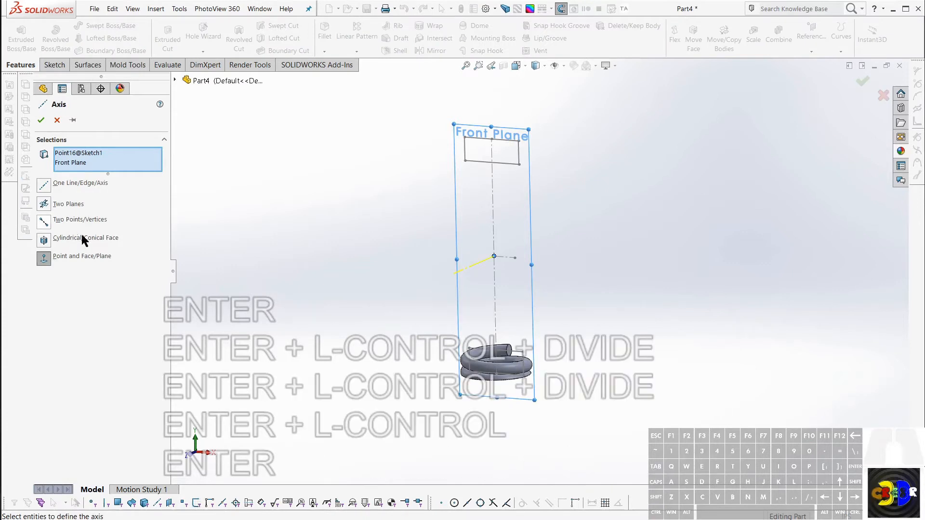
{"action": "middle_click_drag", "start_coordinate": [419, 276], "coordinate": [389, 266]}
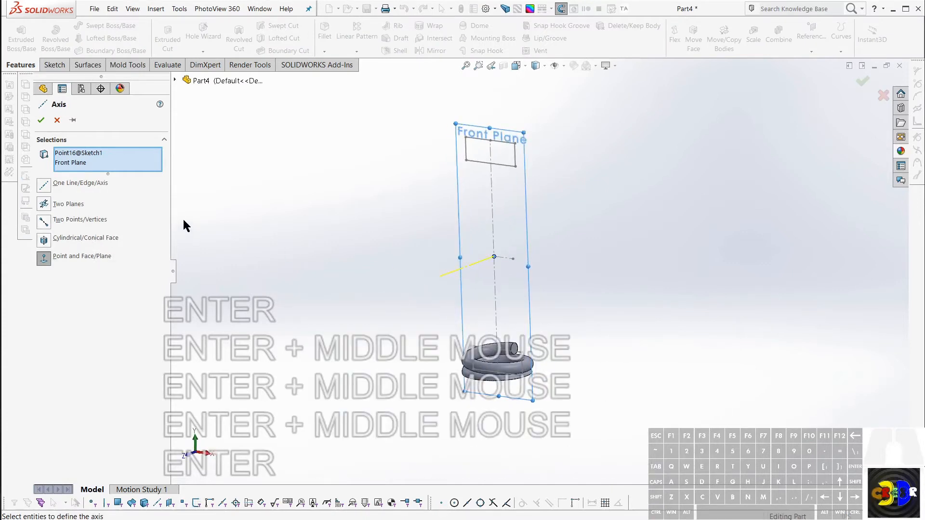
{"action": "key", "text": "Escape"}
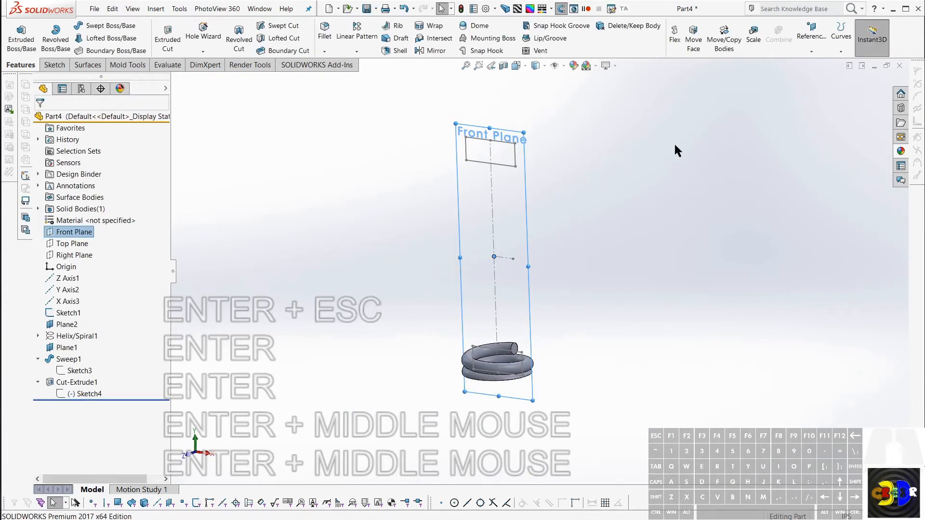
{"action": "left_click", "coordinate": [817, 50]}
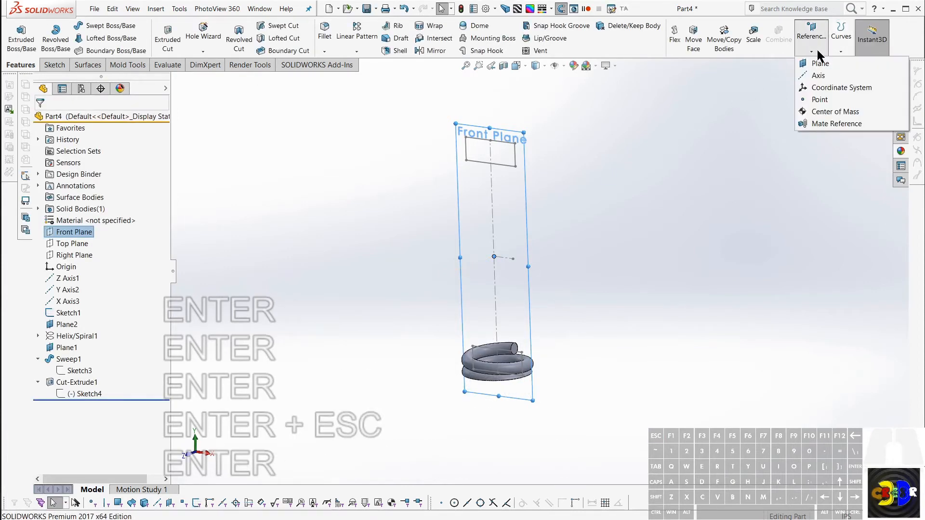
{"action": "left_click", "coordinate": [818, 75]}
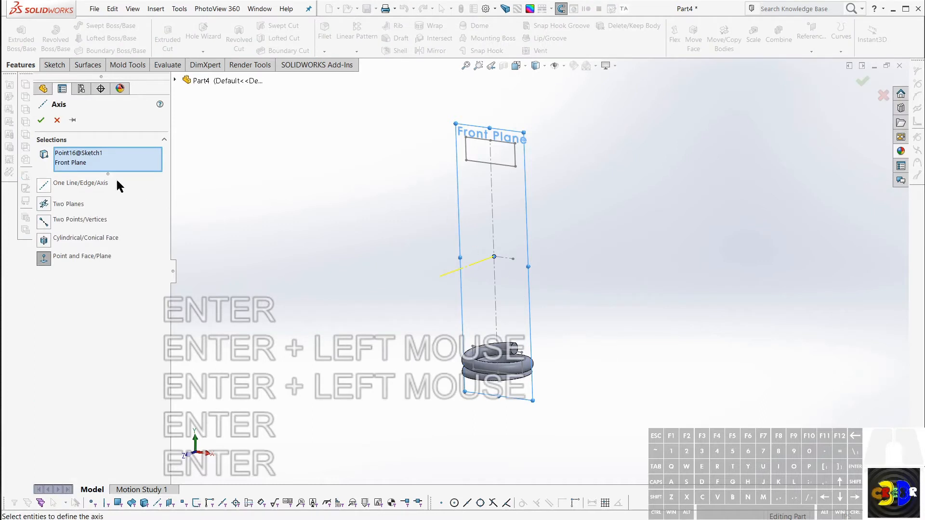
{"action": "left_click", "coordinate": [40, 120]}
Step: Turn on the display of the reference axes in the model
{"action": "left_click", "coordinate": [484, 261]}
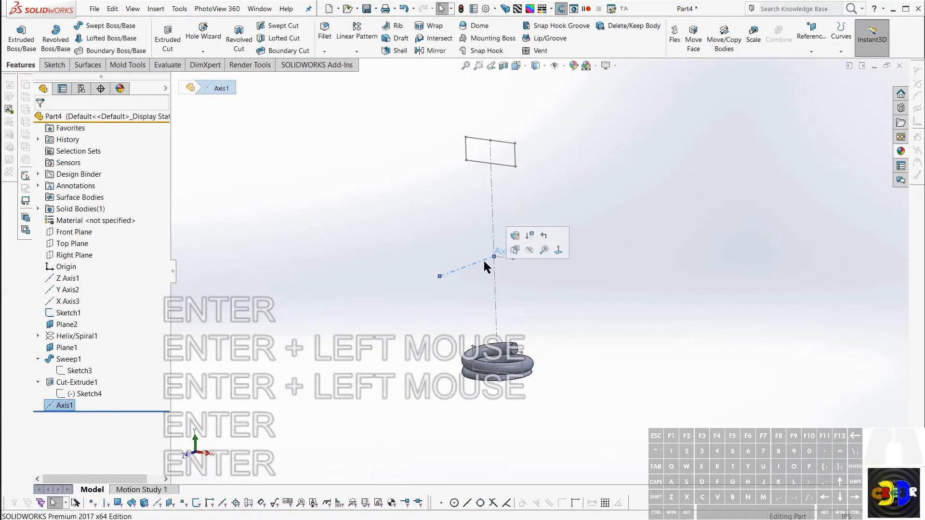
{"action": "key", "text": "Escape"}
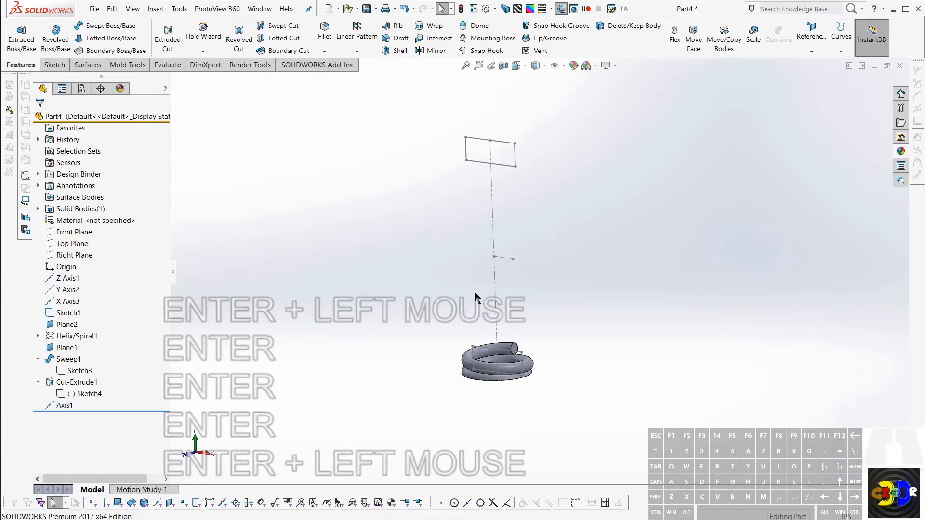
{"action": "key", "text": "KP_Divide"}
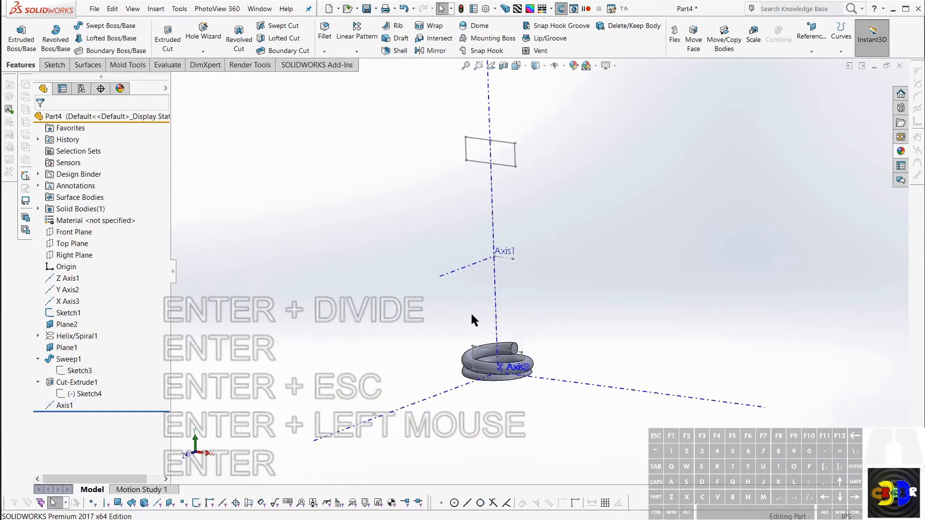
Step: Hide the Z, Y and X reference axes through the origin, leaving the mid-height axis displayed
{"action": "key", "text": "KP_Divide"}
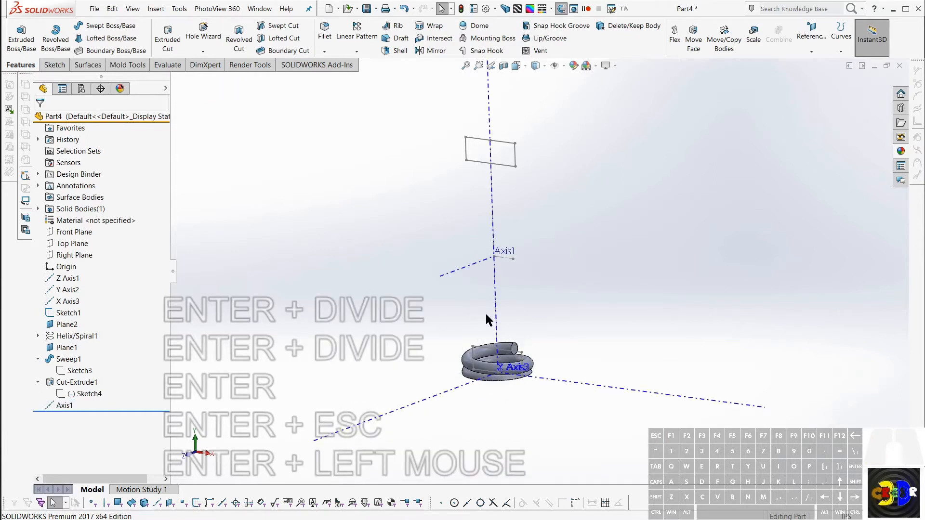
{"action": "left_click", "coordinate": [63, 278]}
{"action": "left_click", "coordinate": [60, 301], "text": "shift"}
{"action": "left_click", "coordinate": [60, 301], "text": "shift"}
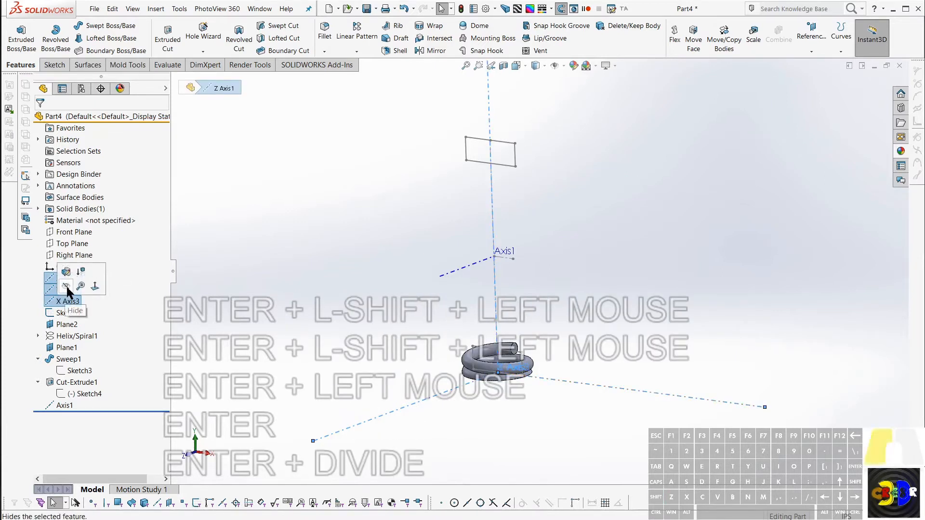
{"action": "left_click", "coordinate": [66, 288]}
{"action": "left_click", "coordinate": [550, 292]}
{"action": "mouse_move", "coordinate": [550, 291]}
{"action": "middle_mouse_down"}
{"action": "mouse_move", "coordinate": [551, 301]}
{"action": "mouse_move", "coordinate": [540, 285]}
{"action": "middle_mouse_up"}
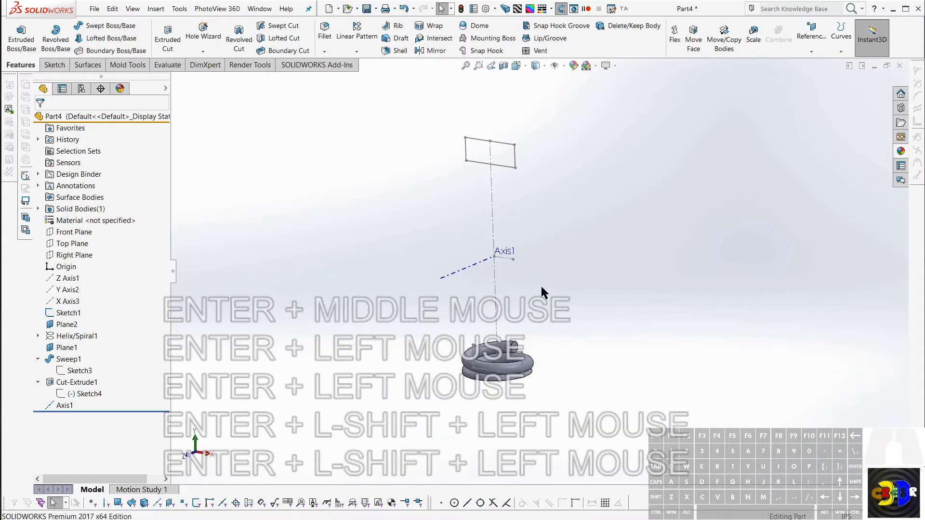
{"action": "middle_click", "coordinate": [540, 285]}
{"action": "key", "text": "Return"}
Step: Toggle the display of reference axes off and back on
{"action": "key", "text": "KP_Divide"}
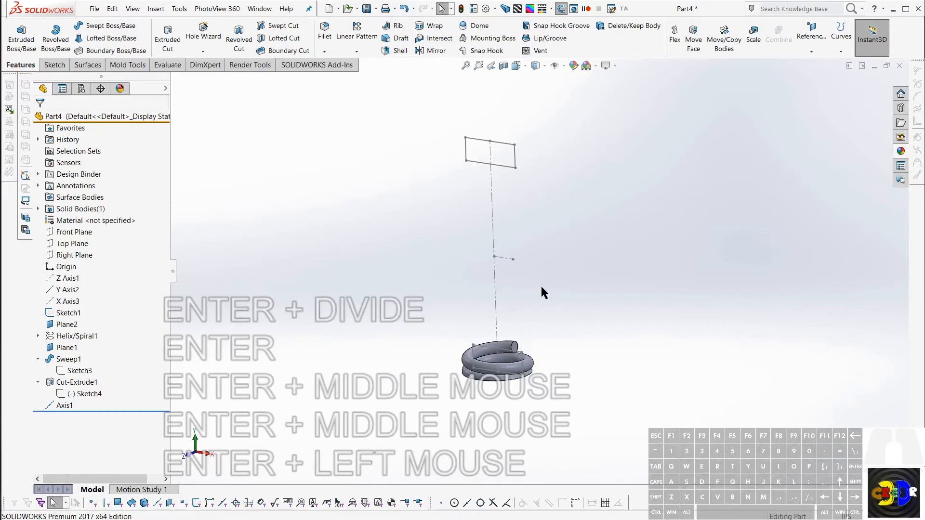
{"action": "key", "text": "KP_Divide"}
{"action": "key", "text": "KP_Divide"}
{"action": "key", "text": "KP_Divide"}
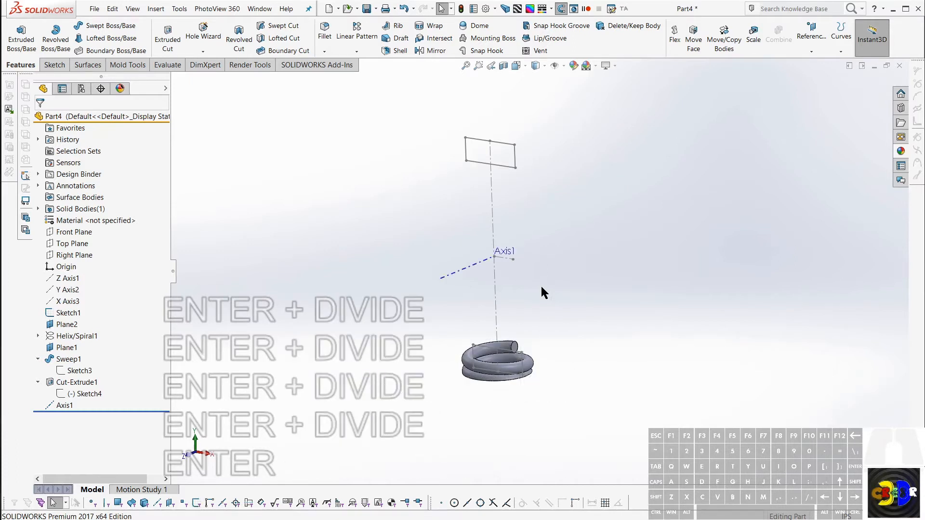
{"action": "key", "text": "Return"}
Step: Toggle the display of the sketches off and back on
{"action": "key", "text": "Return"}
{"action": "key", "text": "KP_Add"}
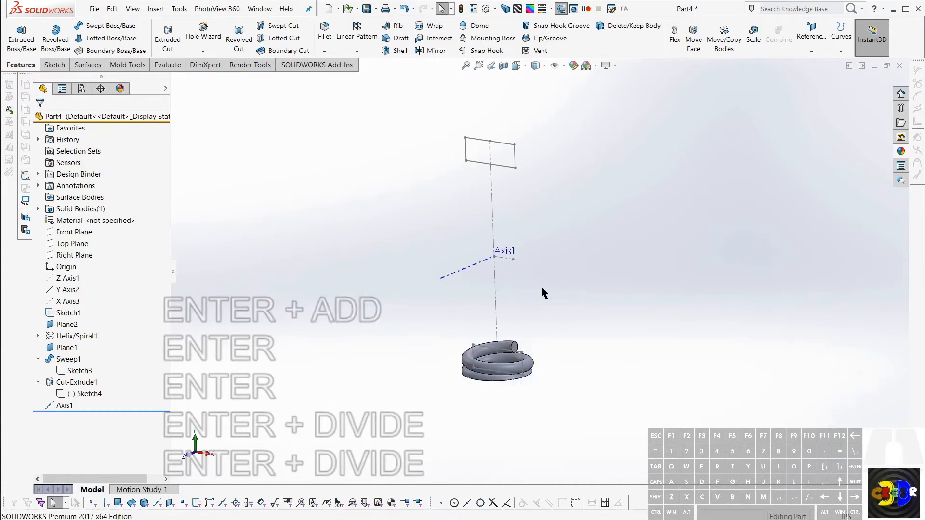
{"action": "key", "text": "KP_Add"}
{"action": "key", "text": "KP_Add"}
{"action": "key", "text": "Return"}
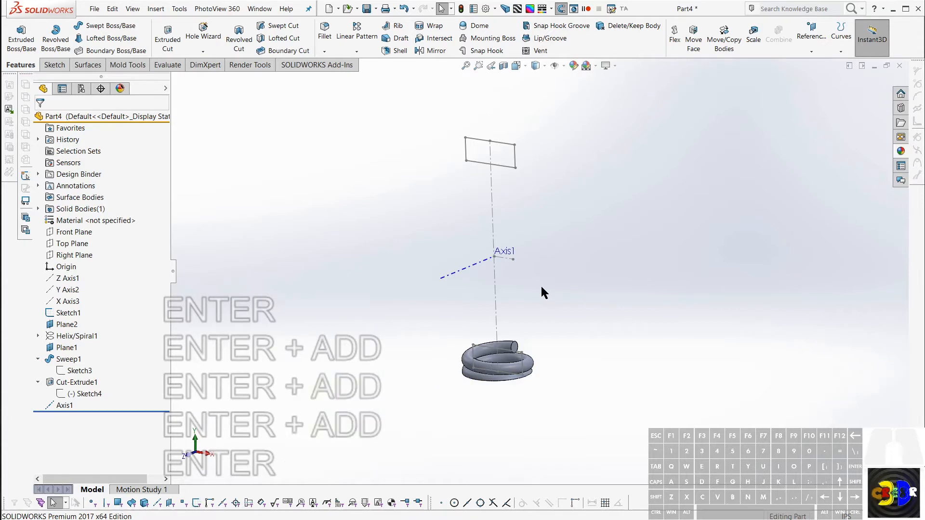
{"action": "key", "text": "Return"}
{"action": "key", "text": "Return"}
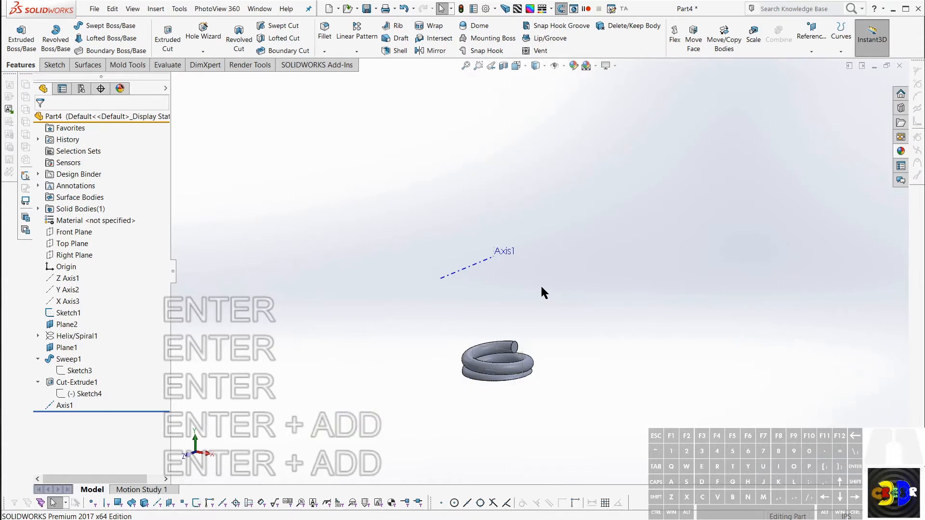
{"action": "key", "text": "KP_Multiply"}
{"action": "key", "text": "KP_Multiply"}
{"action": "key", "text": "KP_Multiply"}
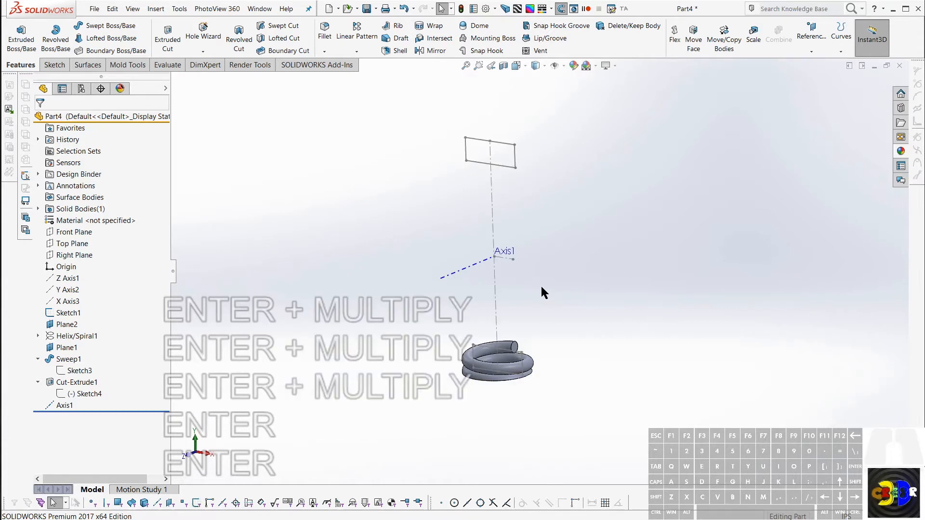
{"action": "key", "text": "Return"}
{"action": "key", "text": "Escape"}
{"action": "key", "text": "Return"}
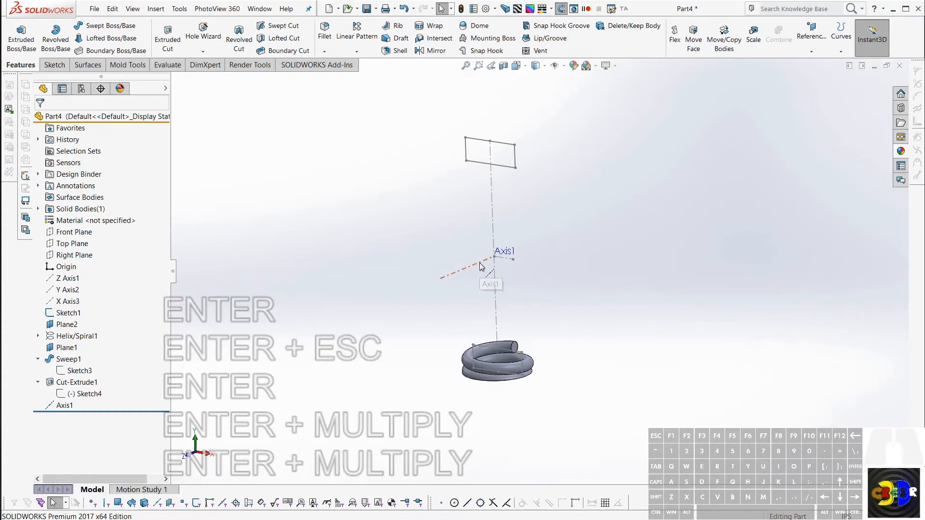
Step: Start a circular pattern with the mid-height reference axis as its rotation axis
{"action": "key", "text": "Return"}
{"action": "key", "text": "Return"}
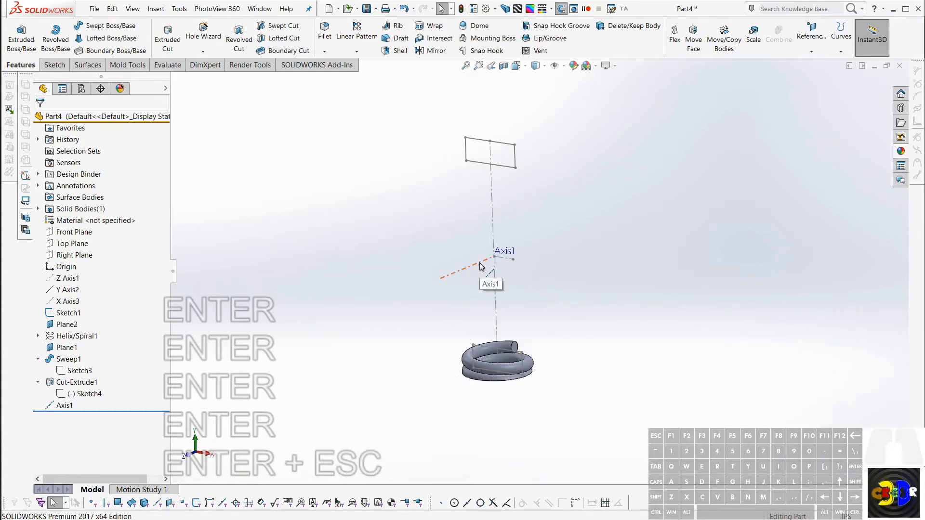
{"action": "key", "text": "Return"}
{"action": "key", "text": "Return"}
{"action": "left_click", "coordinate": [480, 266]}
{"action": "key", "text": "Return"}
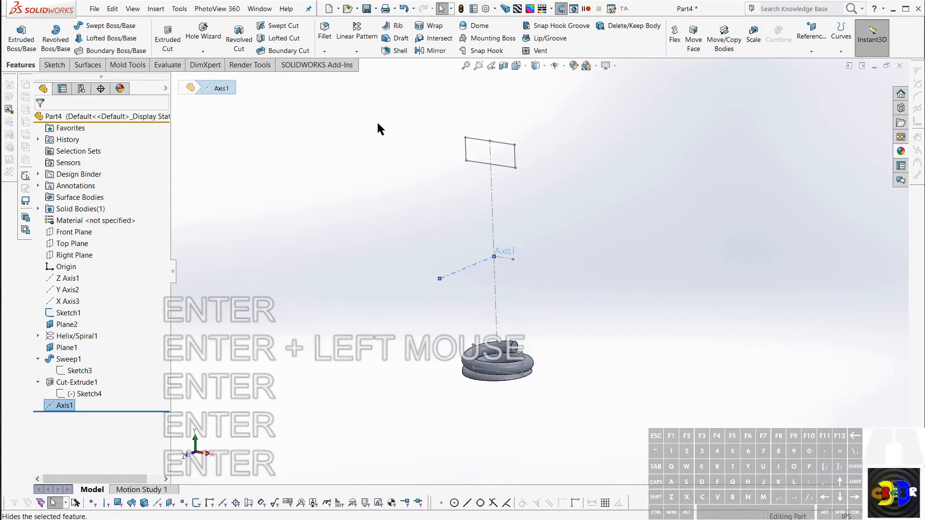
{"action": "key", "text": "Return"}
{"action": "key", "text": "Return"}
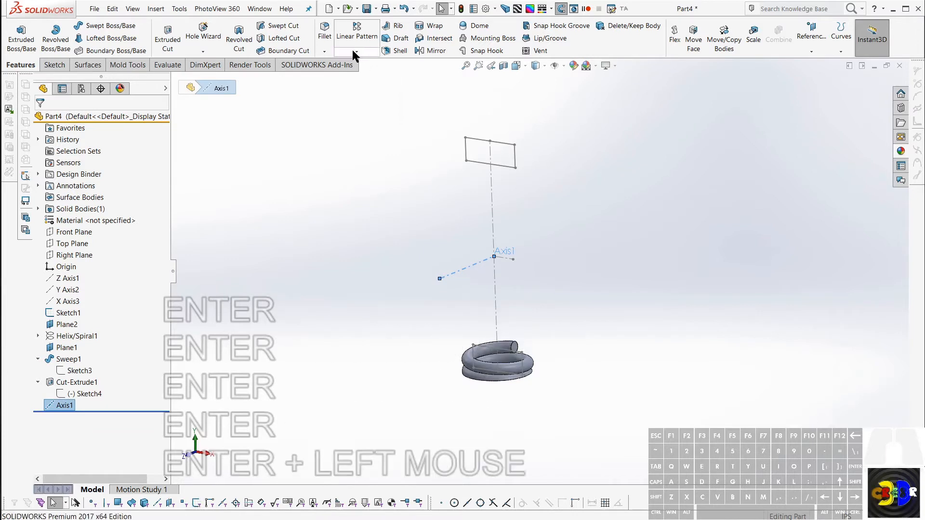
{"action": "left_click", "coordinate": [355, 51]}
{"action": "left_click", "coordinate": [365, 76]}
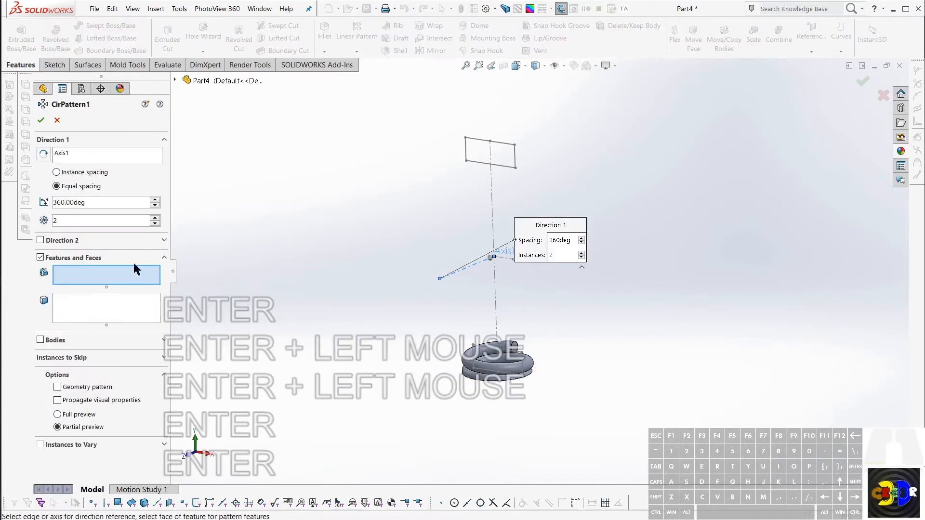
Step: Try patterning only the coil's sweep feature instead of the body
{"action": "left_click", "coordinate": [41, 340]}
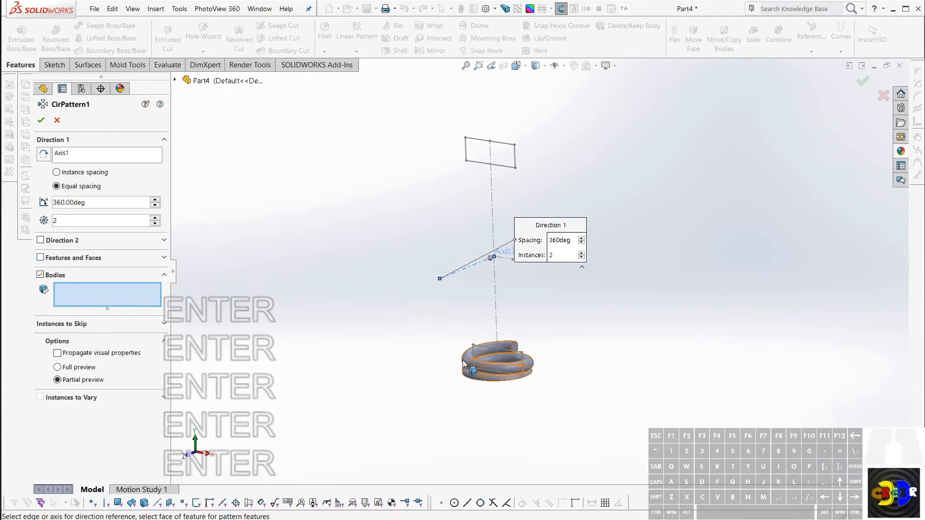
{"action": "left_click", "coordinate": [40, 259]}
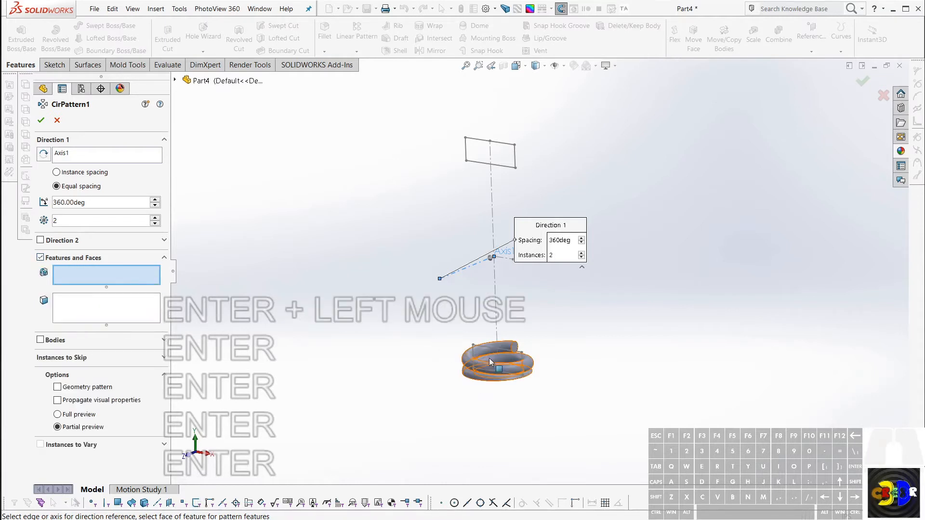
{"action": "left_click", "coordinate": [466, 361]}
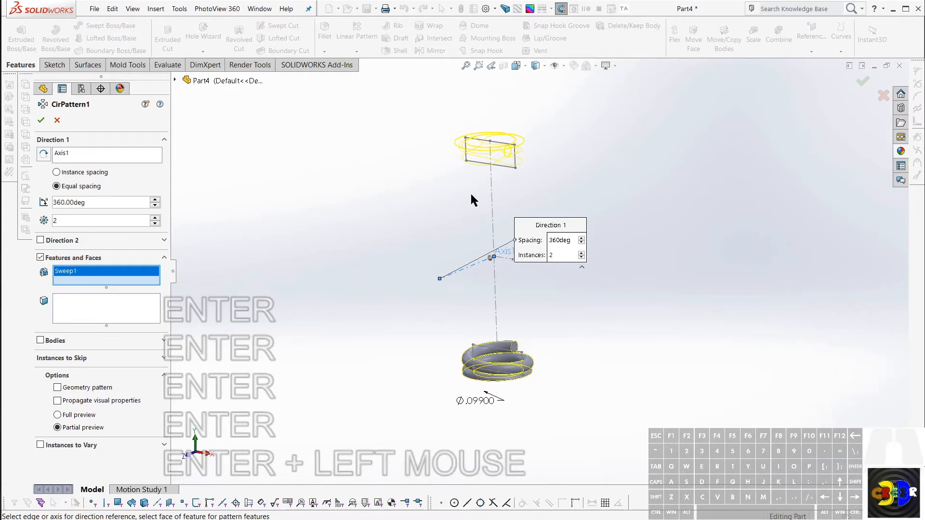
Step: Circular pattern the cut coil body about the mid-height axis with 2 equally spaced instances over 360 degrees
{"action": "left_click", "coordinate": [40, 340]}
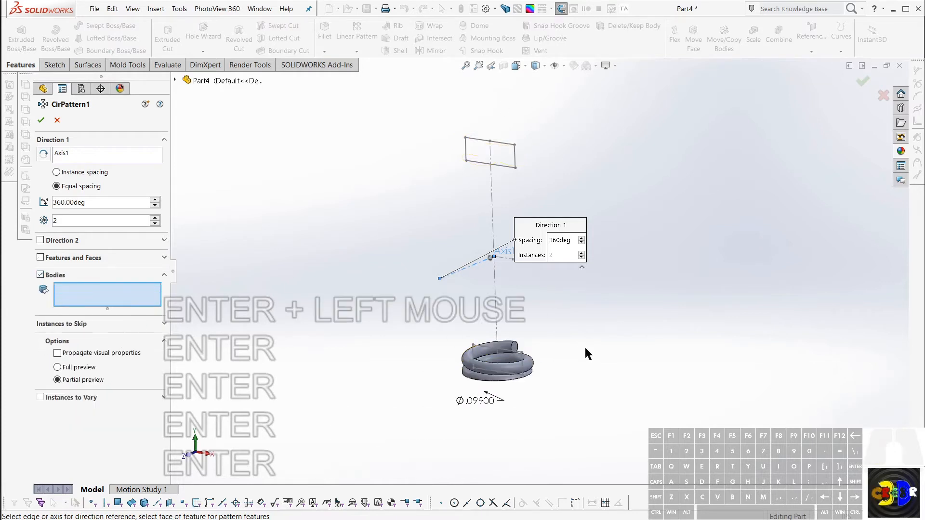
{"action": "left_click", "coordinate": [462, 362]}
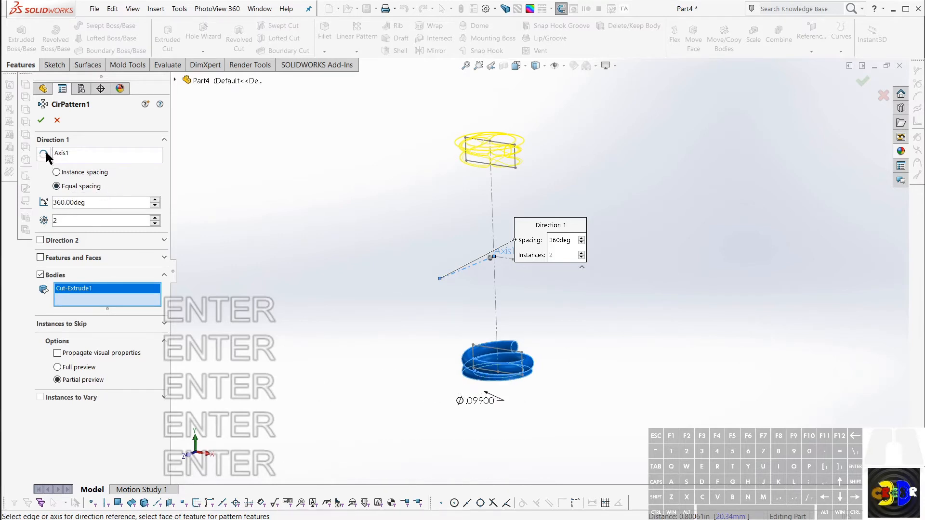
{"action": "left_click", "coordinate": [42, 121]}
Step: Examine the upper and lower coils and the orientation of their open wire ends from several angles
{"action": "middle_click_drag", "start_coordinate": [574, 216], "coordinate": [524, 362]}
{"action": "scroll", "coordinate": [513, 292], "scroll_direction": "up", "scroll_amount": 2}
{"action": "scroll", "coordinate": [523, 186], "scroll_direction": "down", "scroll_amount": 2}
{"action": "scroll", "coordinate": [529, 283], "scroll_direction": "up", "scroll_amount": 2}
{"action": "scroll", "coordinate": [533, 199], "scroll_direction": "down", "scroll_amount": 2}
{"action": "scroll", "coordinate": [535, 285], "scroll_direction": "up", "scroll_amount": 2}
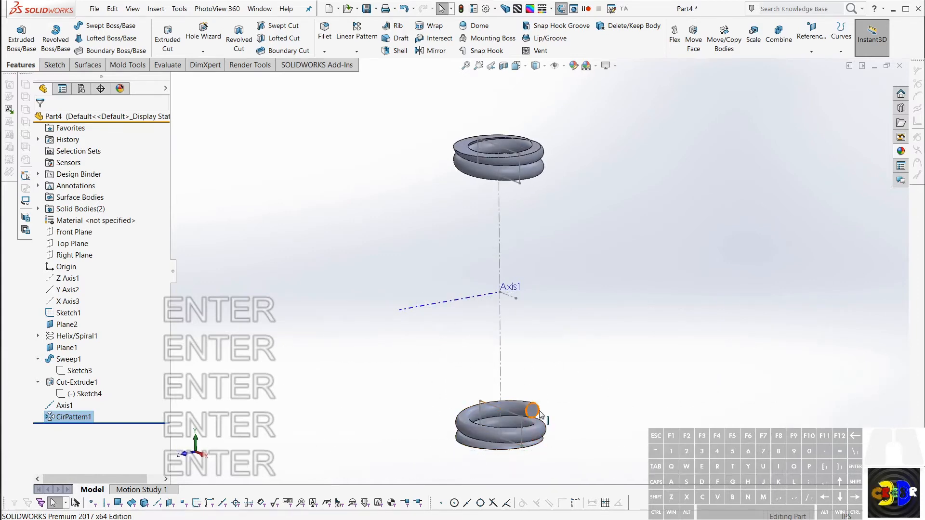
{"action": "middle_click_drag", "start_coordinate": [541, 415], "coordinate": [522, 177]}
{"action": "middle_click", "coordinate": [525, 166]}
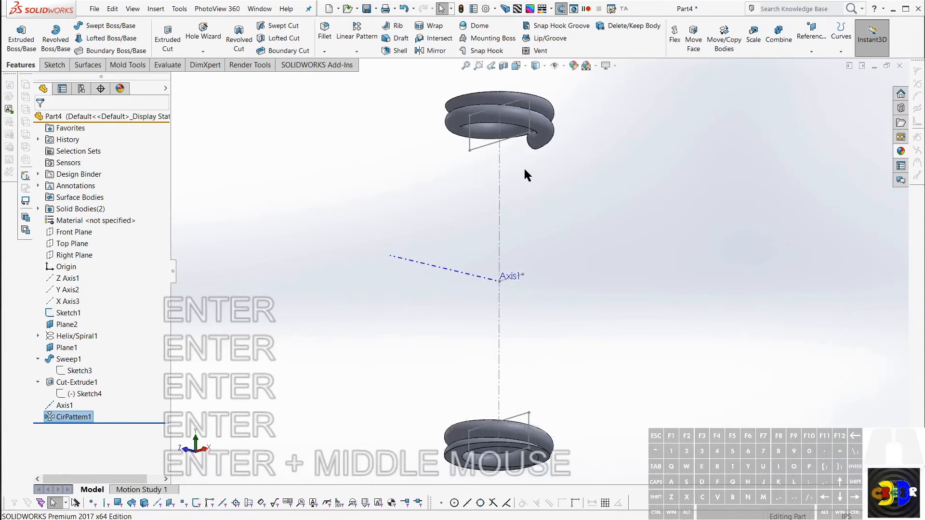
{"action": "middle_click_drag", "start_coordinate": [525, 176], "coordinate": [562, 340]}
{"action": "middle_click", "coordinate": [532, 195]}
{"action": "scroll", "coordinate": [577, 295], "scroll_direction": "up", "scroll_amount": 1}
{"action": "scroll", "coordinate": [569, 373], "scroll_direction": "up", "scroll_amount": 1}
{"action": "scroll", "coordinate": [563, 397], "scroll_direction": "down", "scroll_amount": 2}
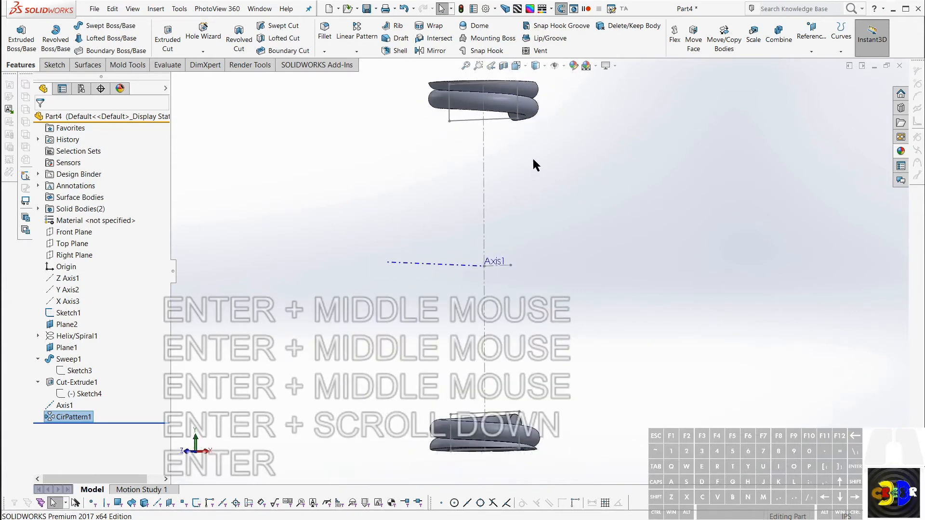
{"action": "middle_click_drag", "start_coordinate": [517, 146], "coordinate": [547, 181]}
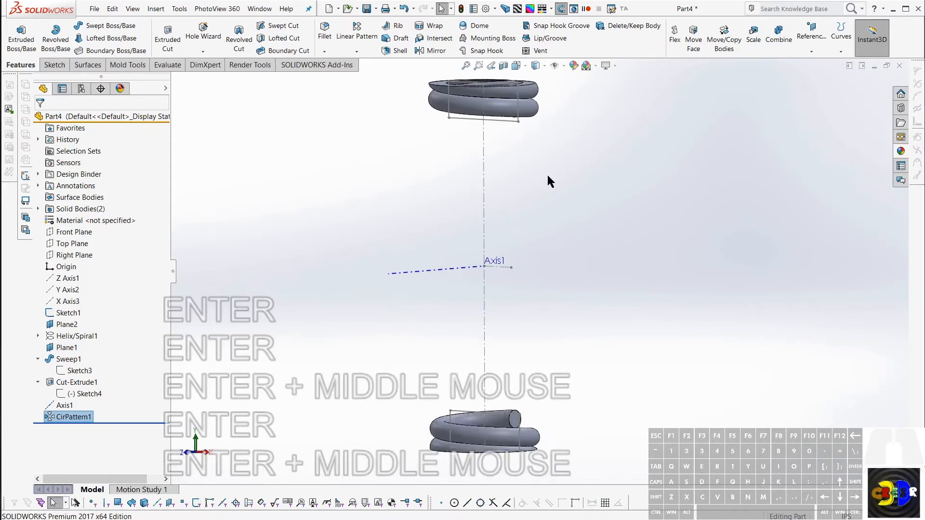
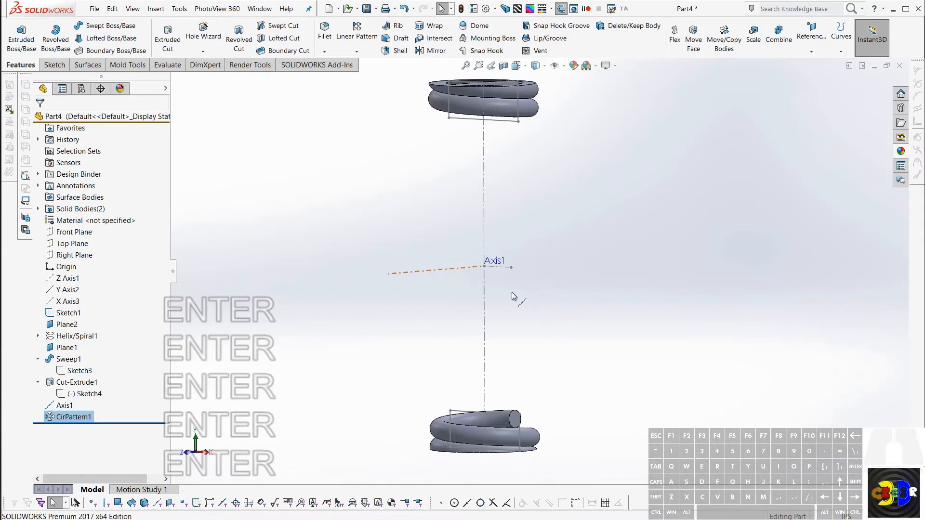
Step: Show the helix curve that the lower coil was swept along
{"action": "middle_click_drag", "start_coordinate": [513, 297], "coordinate": [499, 293]}
{"action": "key", "text": "Return"}
{"action": "key", "text": "Return"}
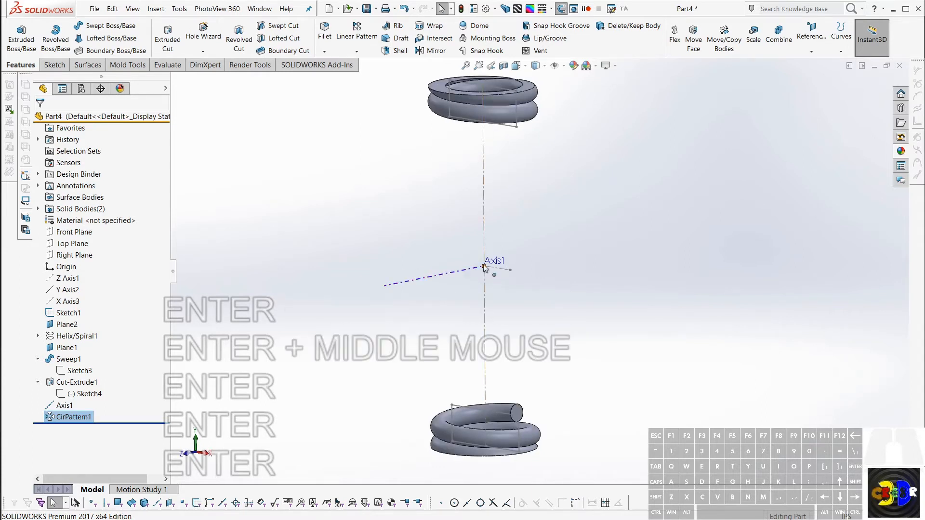
{"action": "middle_click_drag", "start_coordinate": [573, 392], "coordinate": [573, 403]}
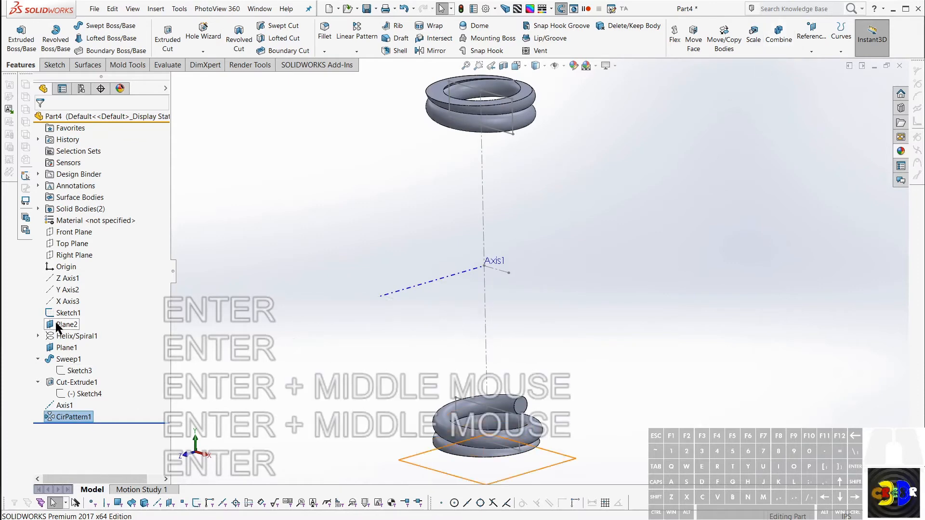
{"action": "right_click", "coordinate": [75, 337]}
{"action": "left_click", "coordinate": [68, 324]}
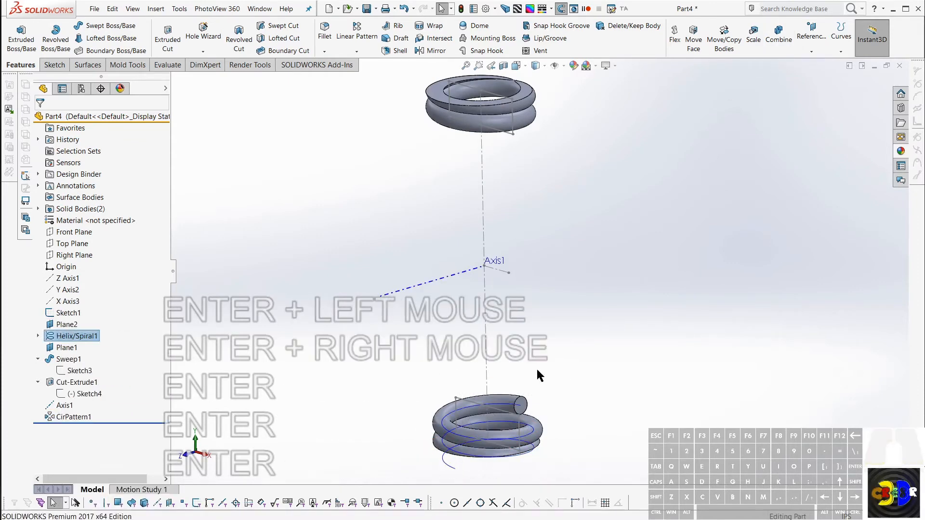
Step: Measure the distance between the helix's upper end point and the mid-height point at Axis1
{"action": "left_click", "coordinate": [521, 408]}
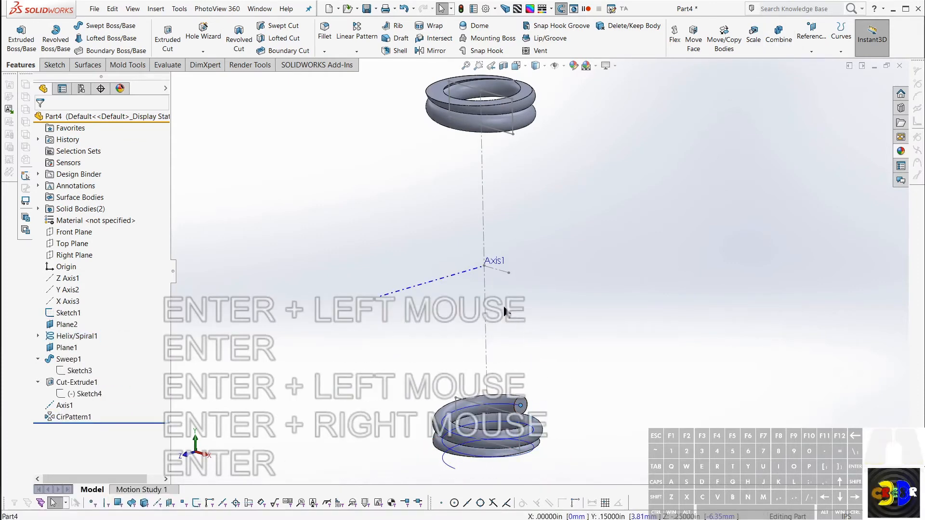
{"action": "left_click", "coordinate": [485, 266], "text": "ctrl"}
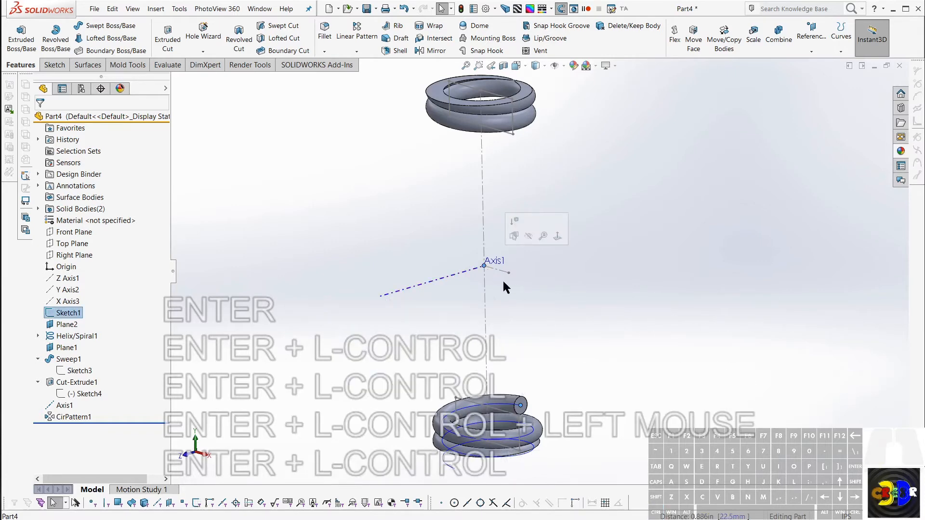
{"action": "key", "text": "alt+m"}
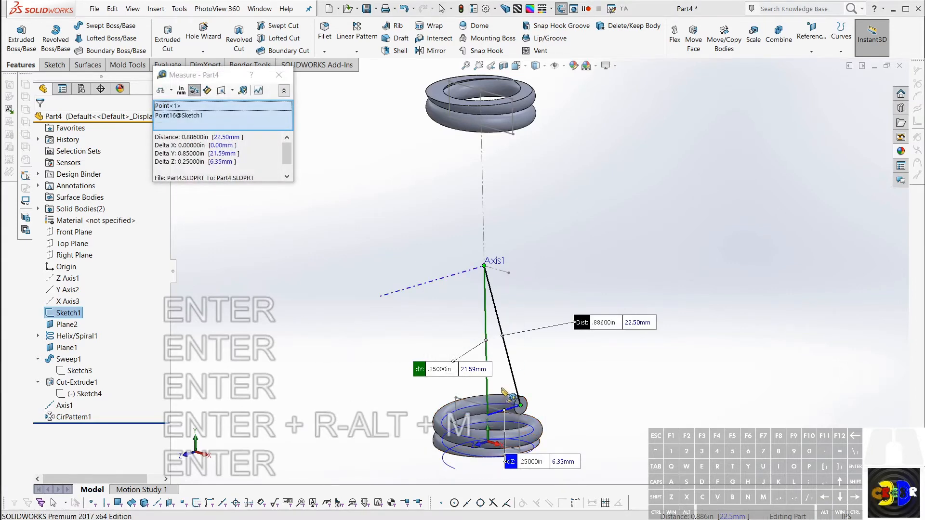
{"action": "middle_click_drag", "start_coordinate": [505, 393], "coordinate": [430, 352]}
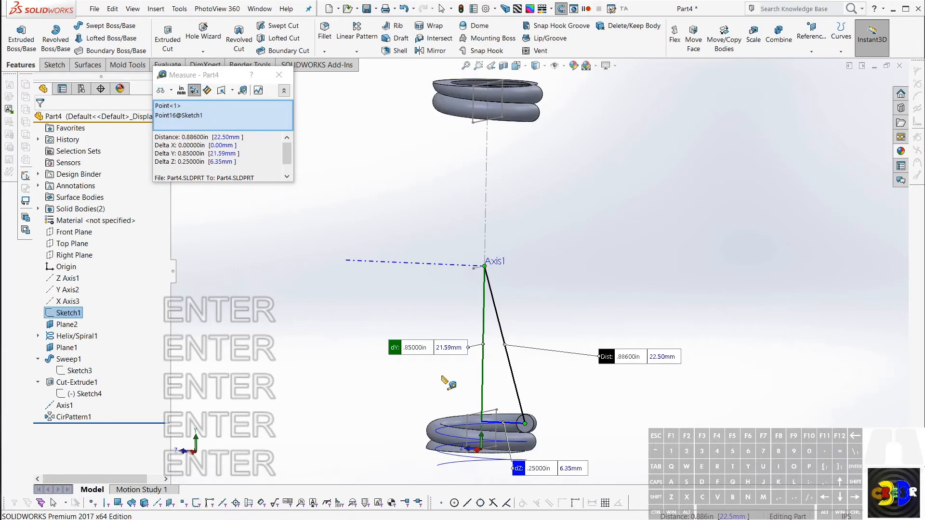
{"action": "key", "text": "Escape"}
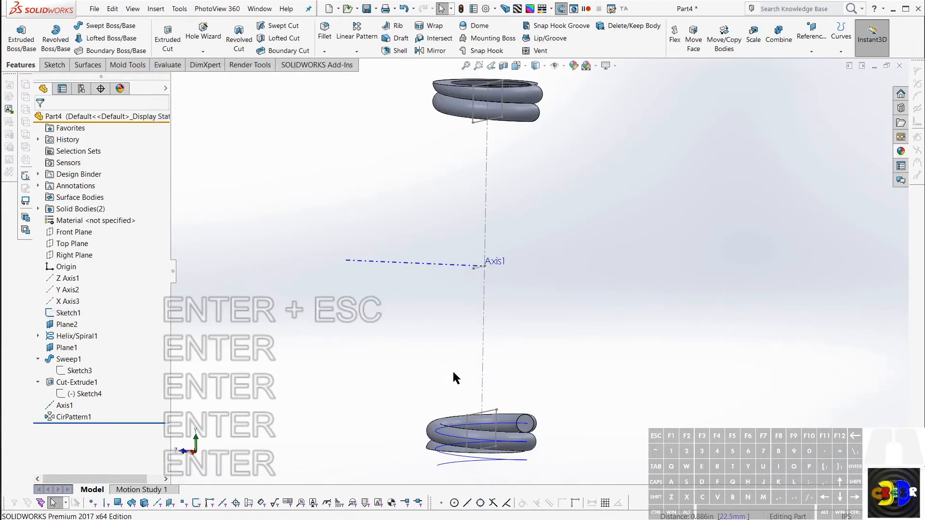
Step: Create a reference plane parallel to the Top Plane through the centre point of the lower coil's open wire end
{"action": "middle_click_drag", "start_coordinate": [453, 370], "coordinate": [438, 384]}
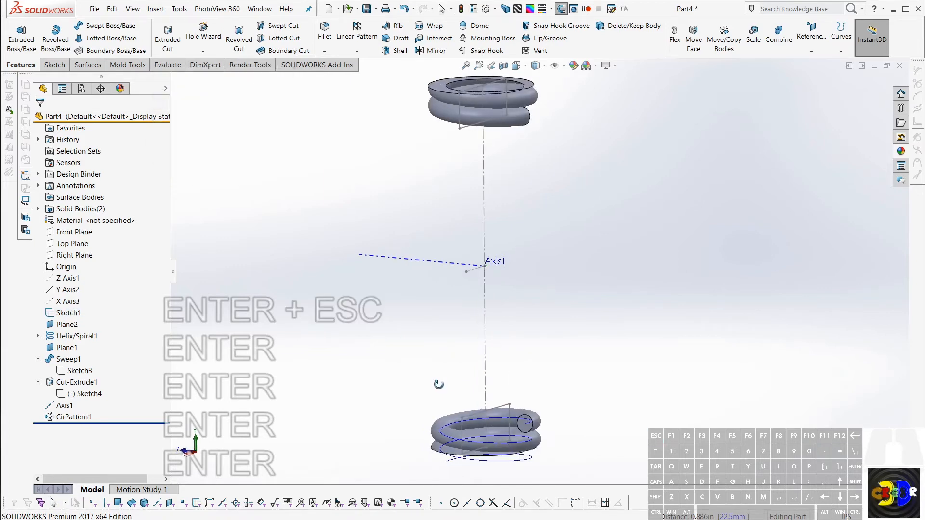
{"action": "left_click", "coordinate": [529, 426]}
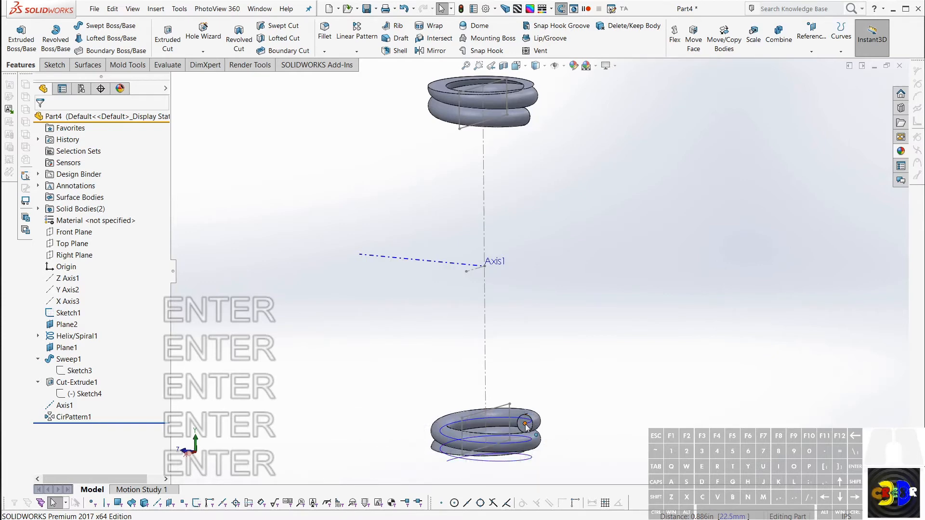
{"action": "left_click", "coordinate": [525, 424]}
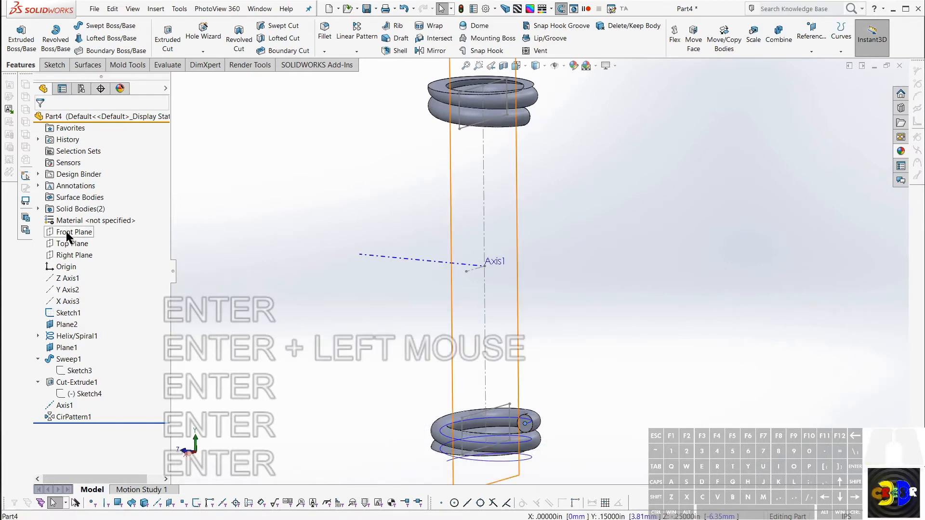
{"action": "left_click", "coordinate": [68, 243], "text": "ctrl"}
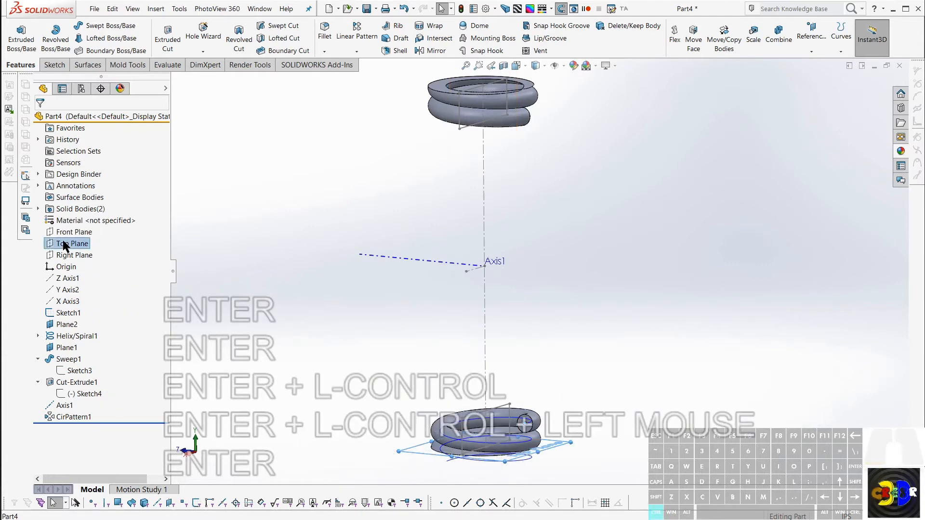
{"action": "key", "text": "ctrl+KP_Add"}
{"action": "key", "text": "Return"}
{"action": "key", "text": "Return"}
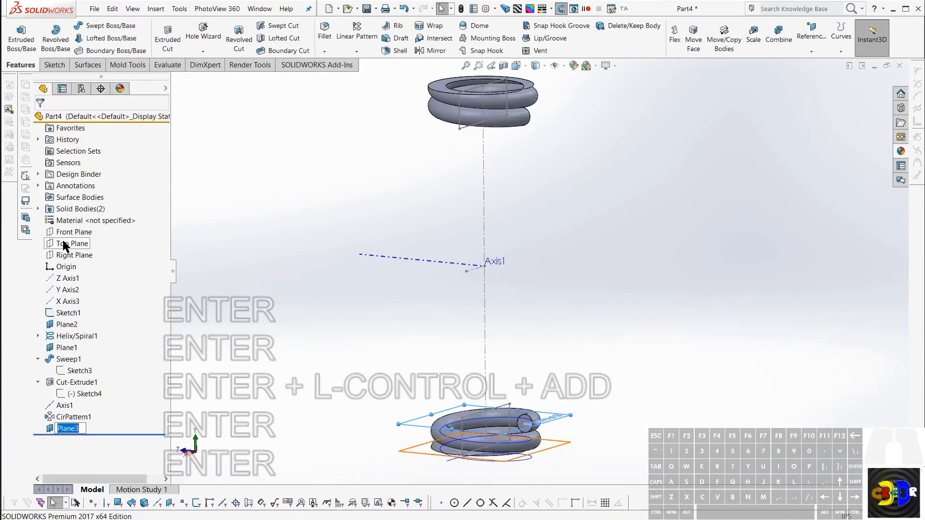
{"action": "key", "text": "Return"}
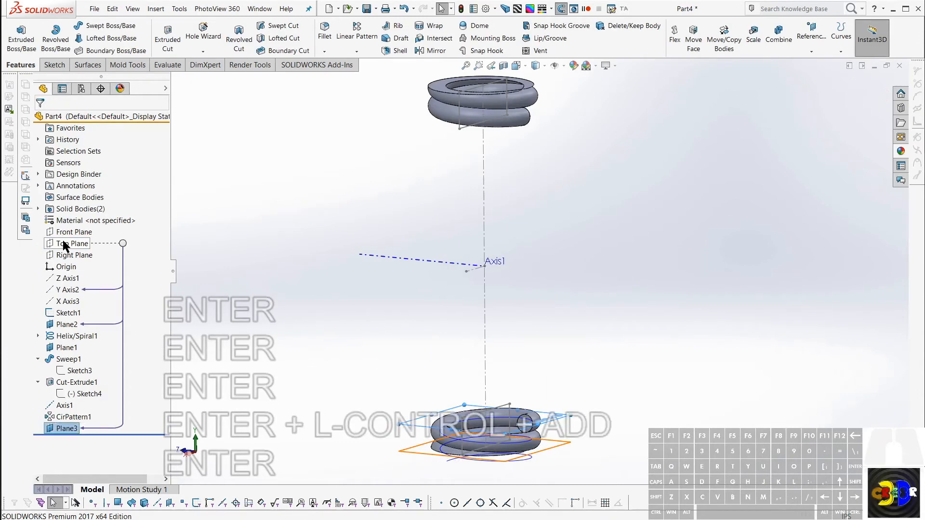
Step: Sketch a circle around the spring's vertical centreline on the new plane and set its diameter to 0.5 in
{"action": "key", "text": "c"}
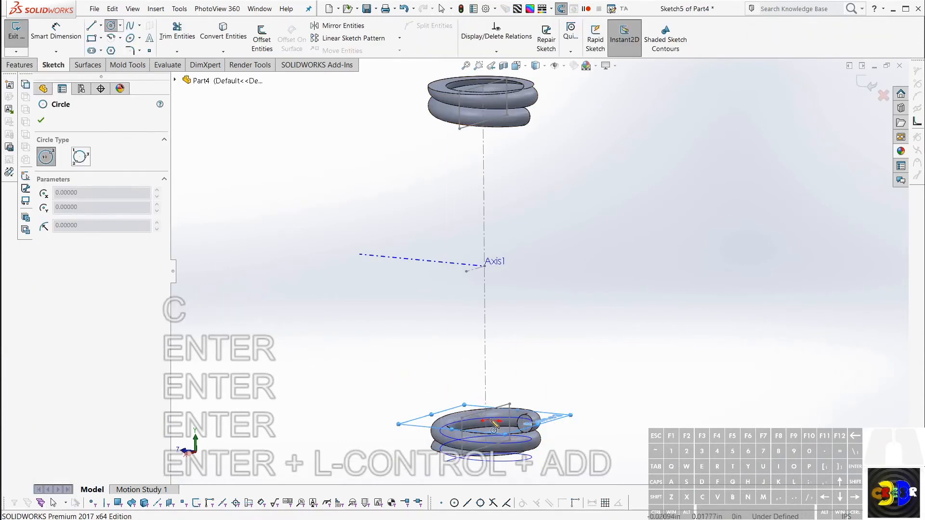
{"action": "left_click_drag", "start_coordinate": [485, 421], "coordinate": [533, 392]}
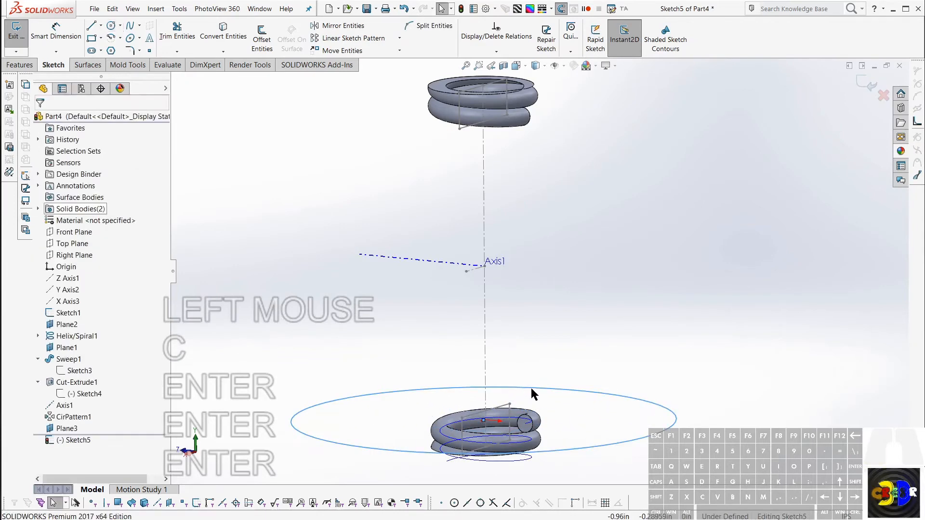
{"action": "key", "text": "d"}
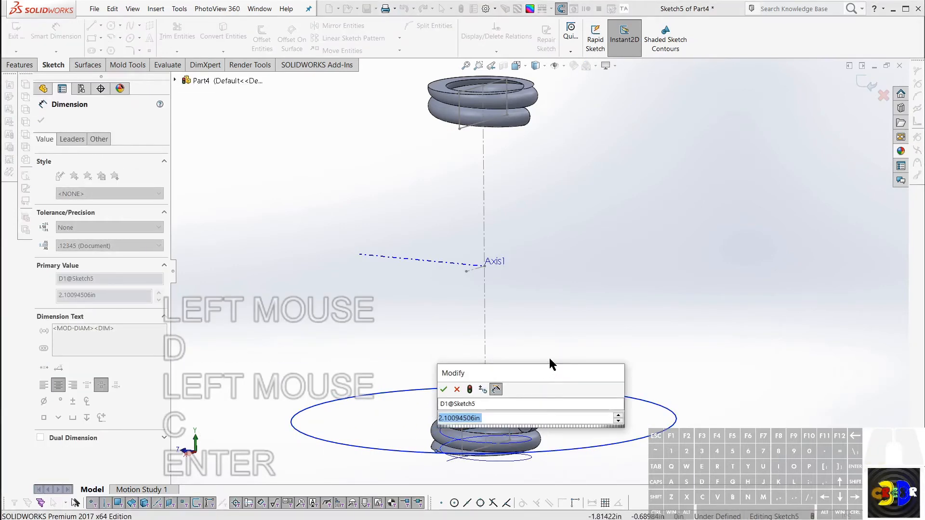
{"action": "type", "text": "0.5"}
{"action": "key", "text": "Return"}
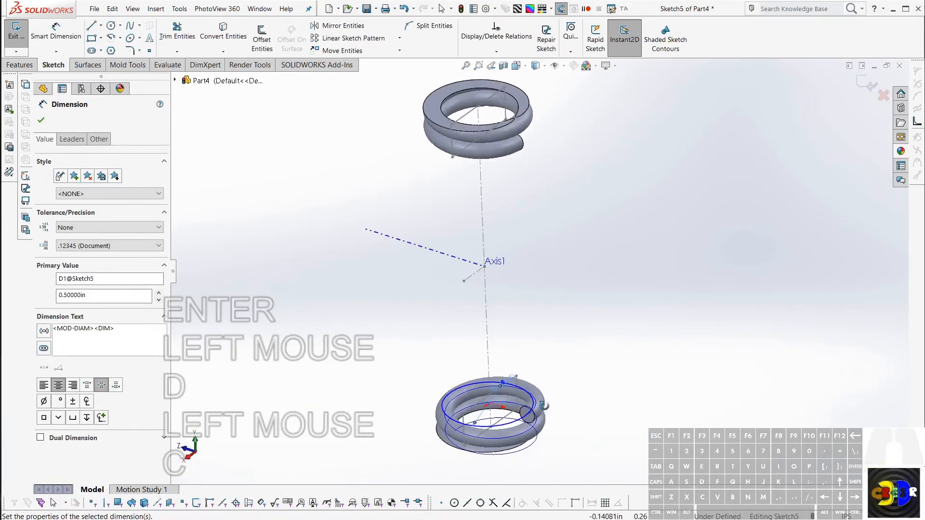
Step: Examine the circle's position relative to the lower coil's open wire end and the upper coil
{"action": "middle_click_drag", "start_coordinate": [544, 405], "coordinate": [513, 399]}
{"action": "scroll", "coordinate": [503, 402], "scroll_direction": "down", "scroll_amount": 1}
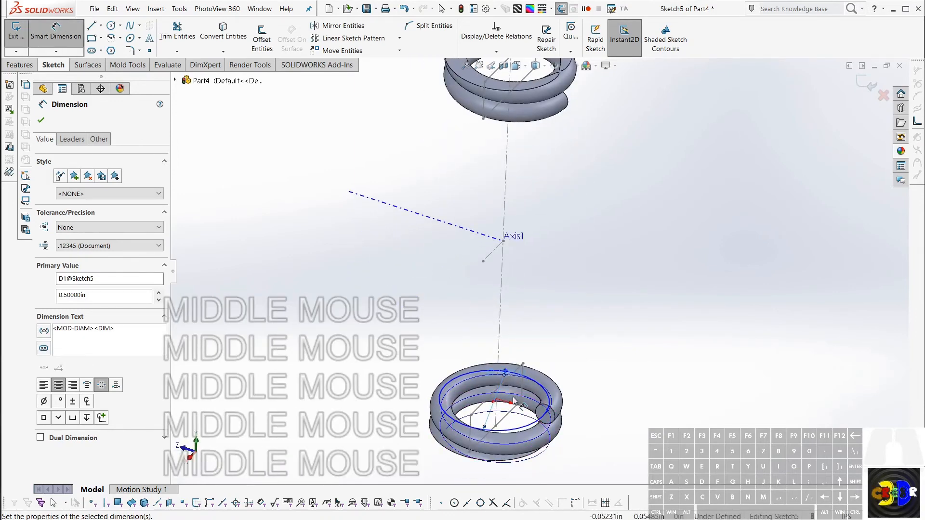
{"action": "middle_click_drag", "start_coordinate": [515, 400], "coordinate": [479, 345]}
{"action": "scroll", "coordinate": [656, 336], "scroll_direction": "up", "scroll_amount": 4}
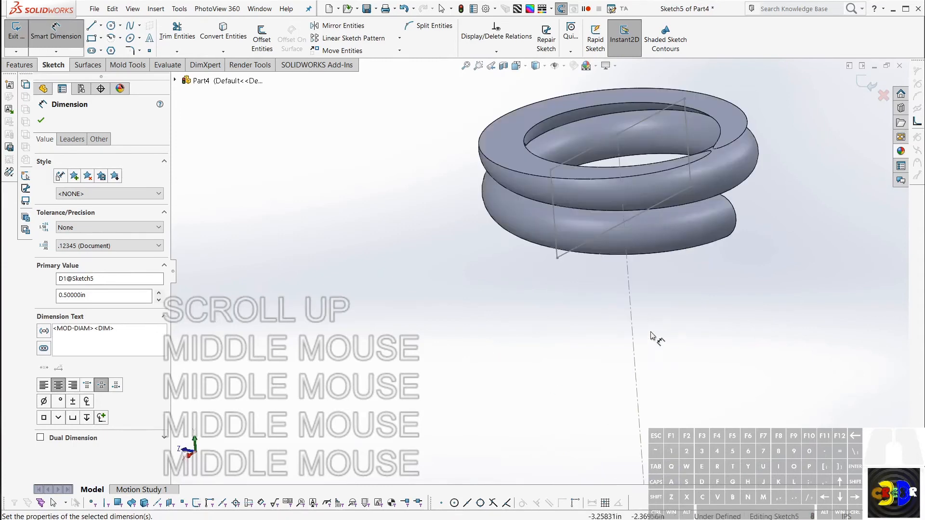
{"action": "scroll", "coordinate": [648, 359], "scroll_direction": "up", "scroll_amount": 9}
{"action": "scroll", "coordinate": [580, 432], "scroll_direction": "down", "scroll_amount": 7}
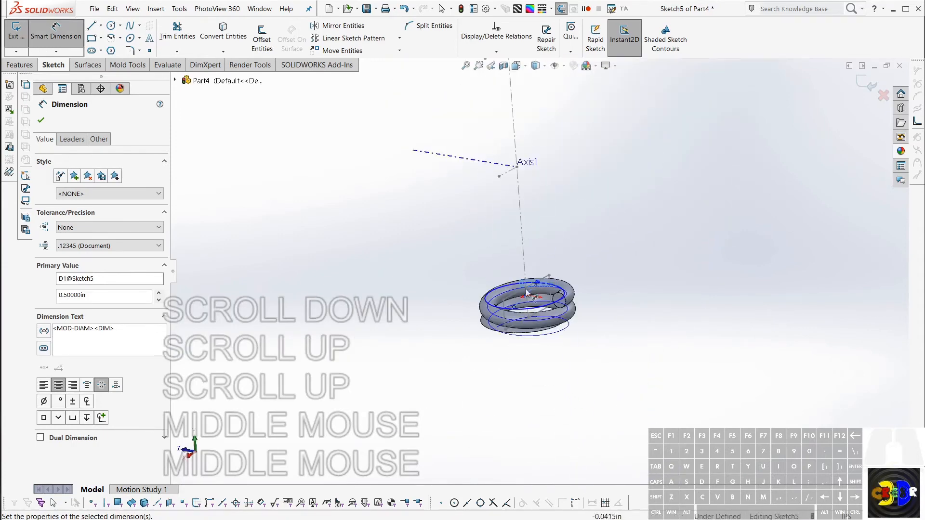
{"action": "scroll", "coordinate": [532, 312], "scroll_direction": "up", "scroll_amount": 1}
{"action": "key", "text": "Escape"}
{"action": "mouse_move", "coordinate": [532, 315]}
{"action": "middle_mouse_down"}
{"action": "mouse_move", "coordinate": [535, 330]}
{"action": "mouse_move", "coordinate": [533, 323]}
{"action": "middle_mouse_up"}
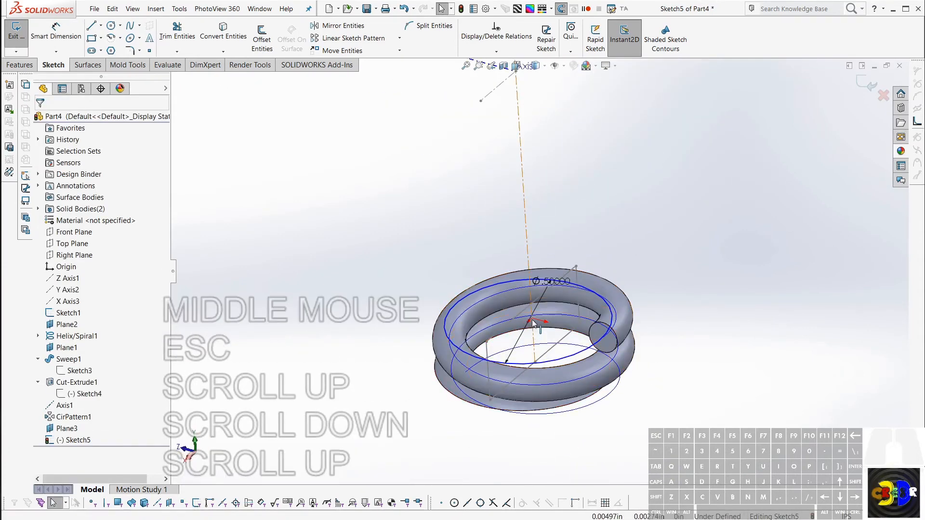
{"action": "key", "text": "Escape"}
Step: Move the circle off centre, and constrain its centre point to the vertical centreline with a Pierce relation
{"action": "key", "text": "Escape"}
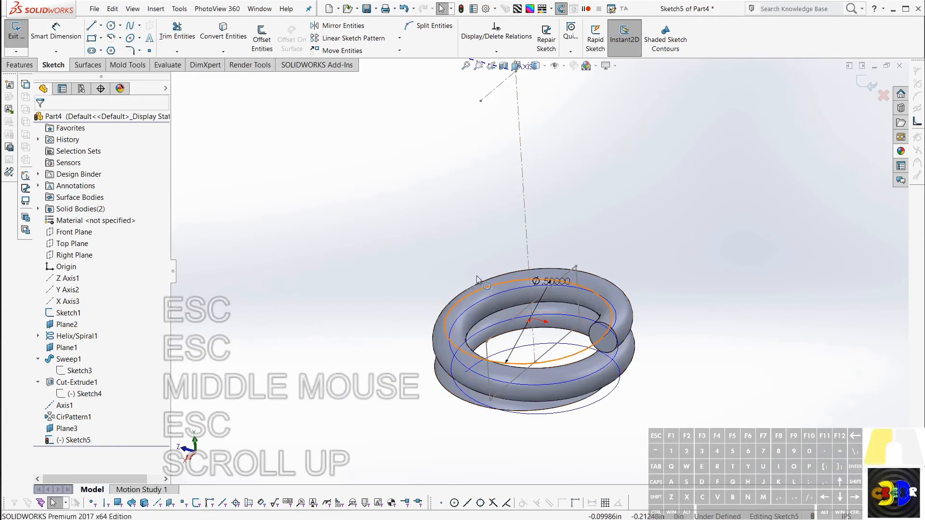
{"action": "left_click", "coordinate": [491, 285]}
{"action": "key", "text": "Escape"}
{"action": "key", "text": "Escape"}
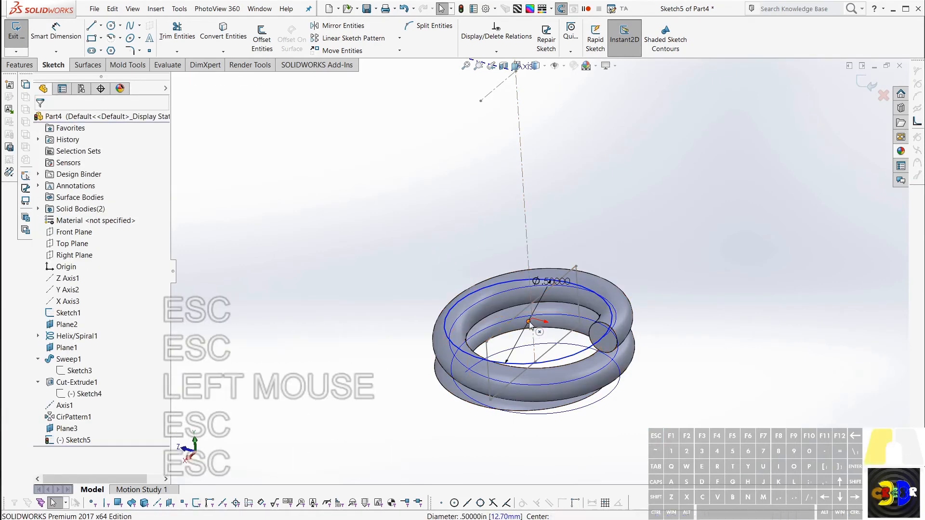
{"action": "left_click", "coordinate": [603, 282]}
{"action": "mouse_move", "coordinate": [601, 283]}
{"action": "left_mouse_down"}
{"action": "mouse_move", "coordinate": [531, 320]}
{"action": "mouse_move", "coordinate": [541, 291]}
{"action": "mouse_move", "coordinate": [591, 232]}
{"action": "left_mouse_up"}
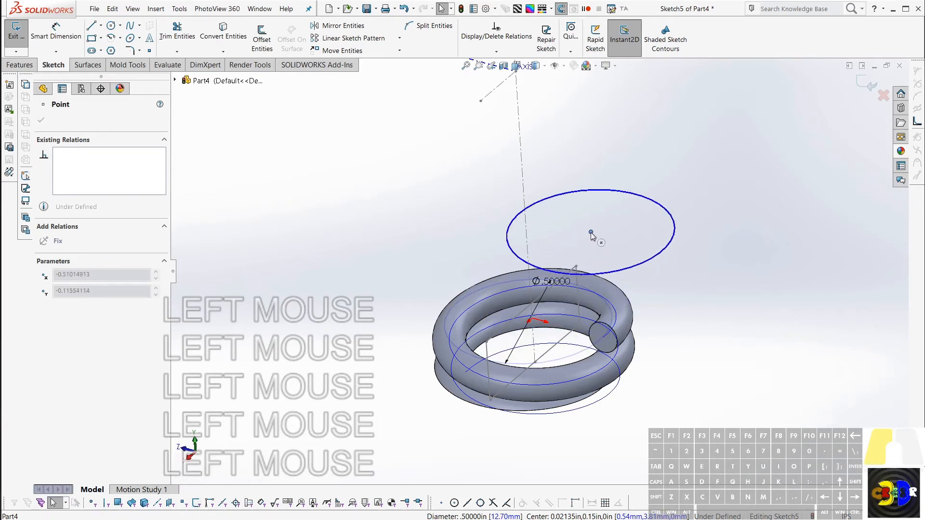
{"action": "left_click", "coordinate": [524, 191], "text": "ctrl"}
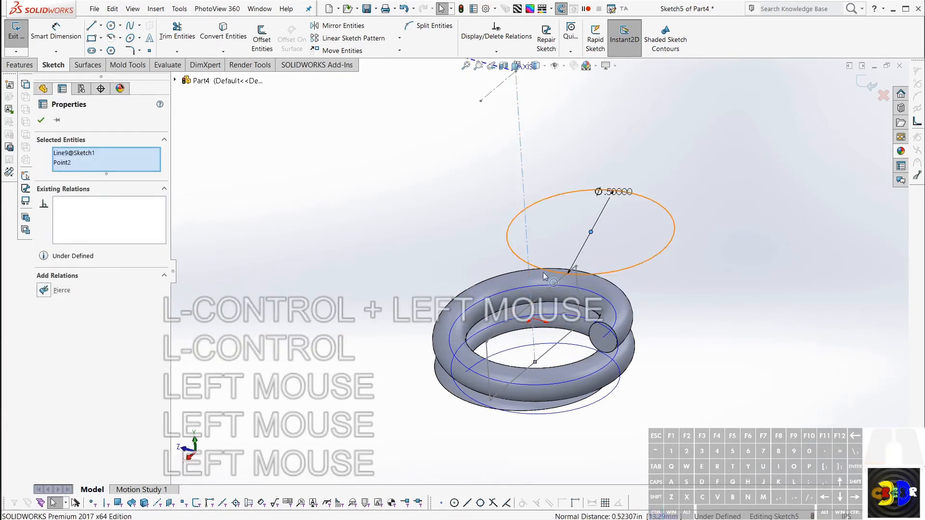
{"action": "scroll", "coordinate": [549, 267], "scroll_direction": "up", "scroll_amount": 4}
{"action": "middle_click", "coordinate": [485, 286]}
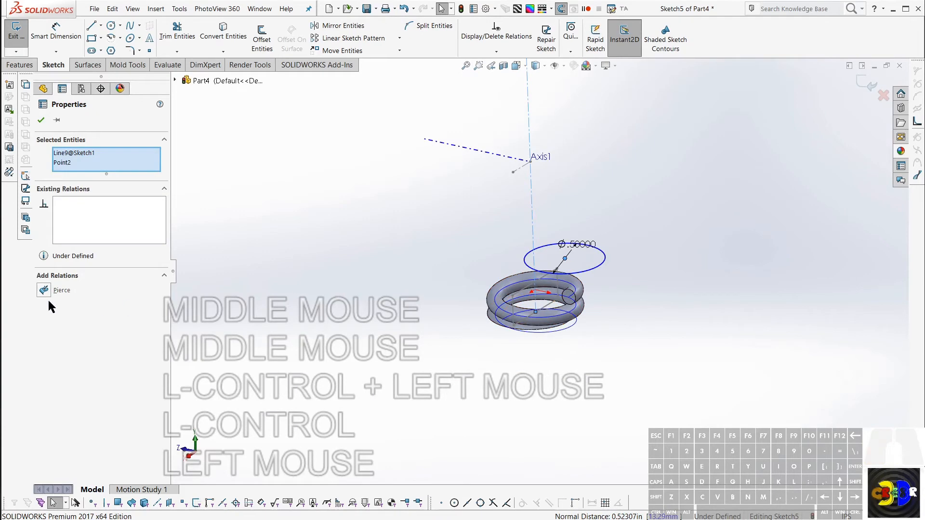
{"action": "left_click", "coordinate": [46, 288]}
{"action": "scroll", "coordinate": [578, 270], "scroll_direction": "down", "scroll_amount": 5}
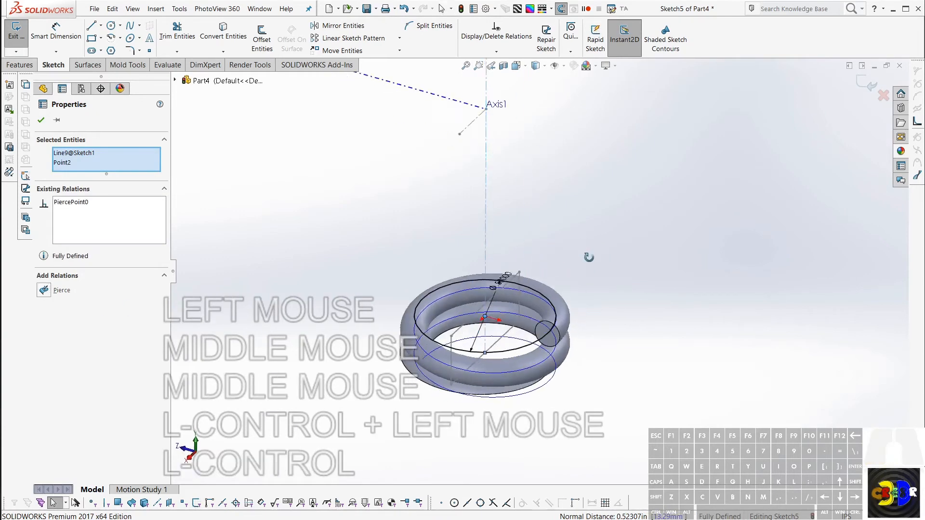
{"action": "middle_click_drag", "start_coordinate": [475, 328], "coordinate": [531, 334]}
{"action": "key", "text": "Escape"}
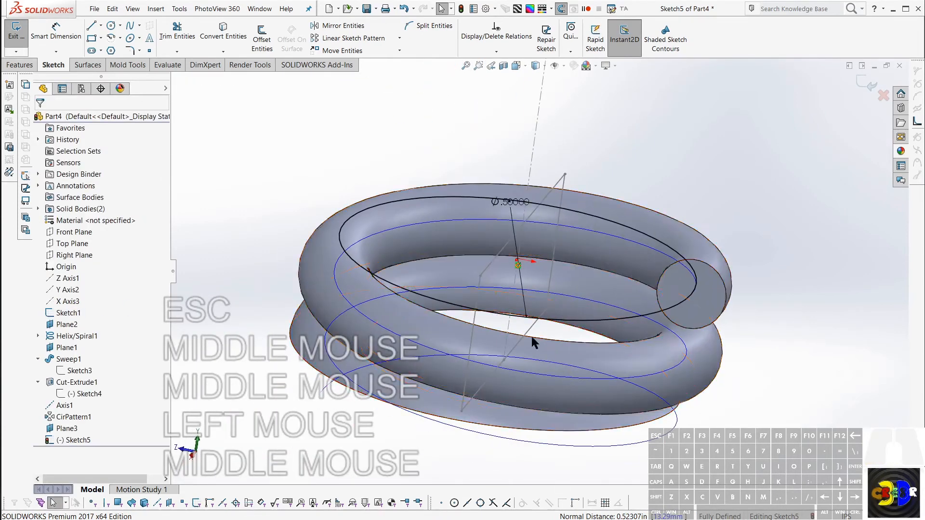
Step: Start a Helix/Spiral from the 0.5 in circle and define it by Height and Revolution
{"action": "left_click", "coordinate": [606, 320]}
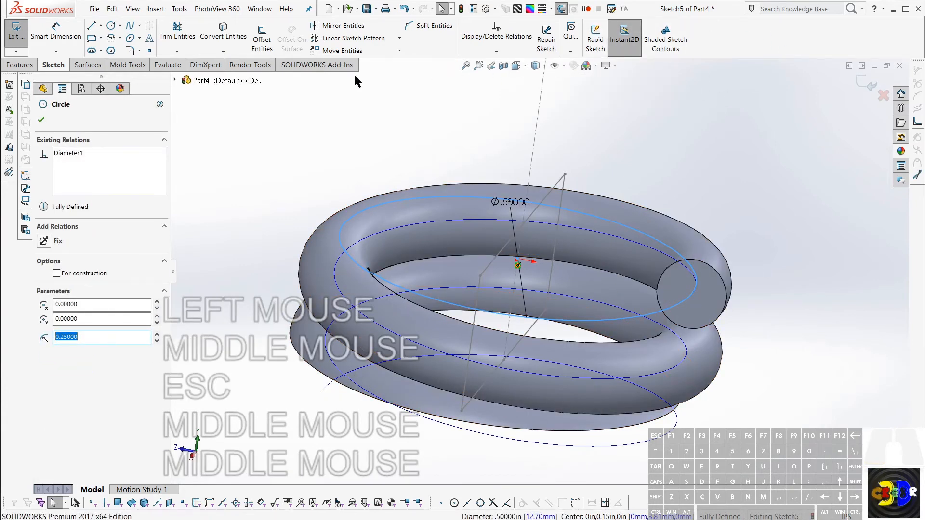
{"action": "left_click", "coordinate": [20, 64]}
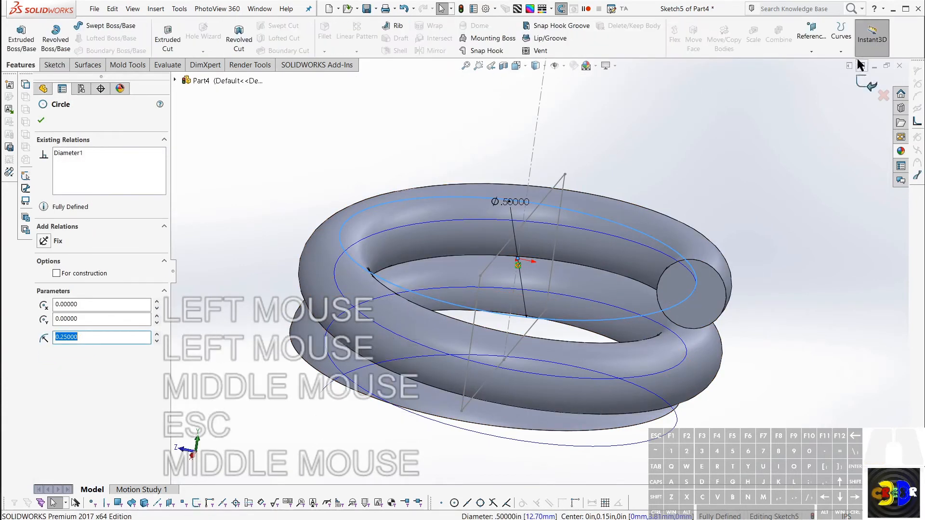
{"action": "left_click", "coordinate": [841, 38]}
{"action": "left_click", "coordinate": [855, 76]}
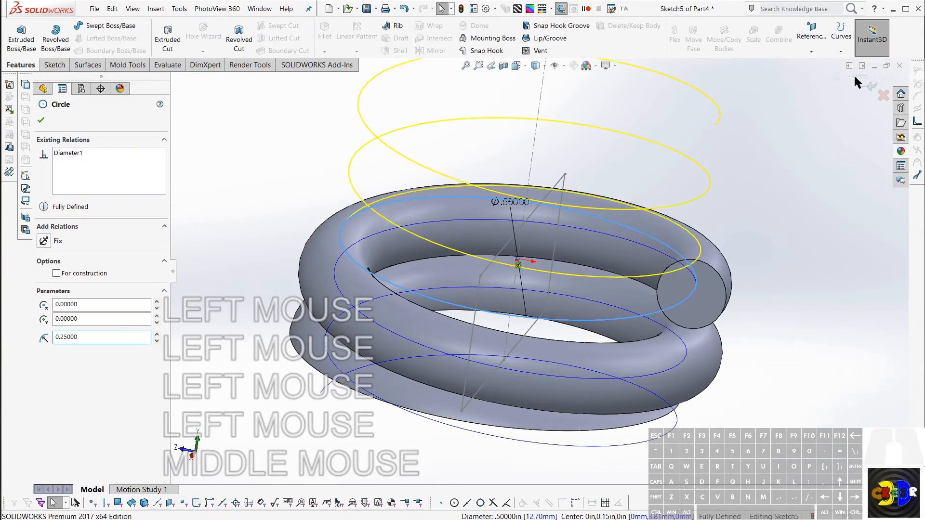
{"action": "scroll", "coordinate": [729, 146], "scroll_direction": "down", "scroll_amount": 3}
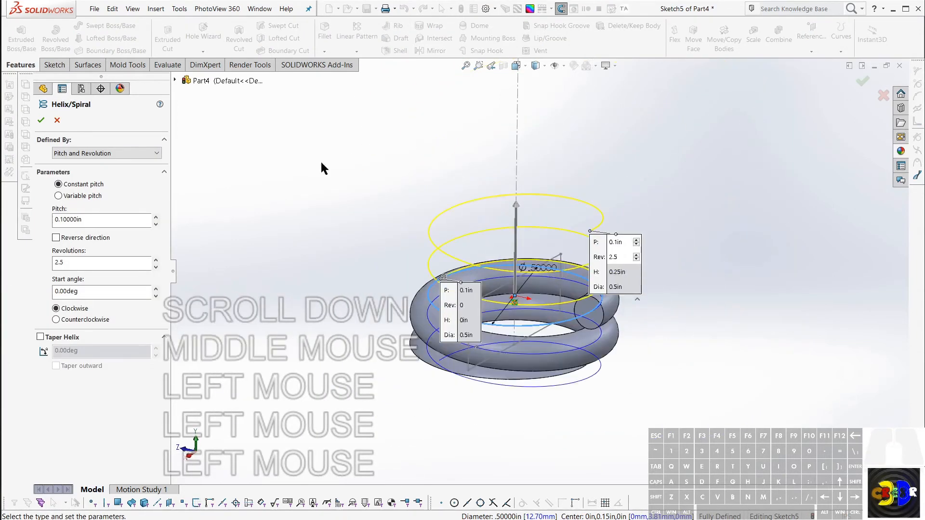
{"action": "scroll", "coordinate": [95, 154], "scroll_direction": "up", "scroll_amount": 1}
{"action": "left_click", "coordinate": [96, 154]}
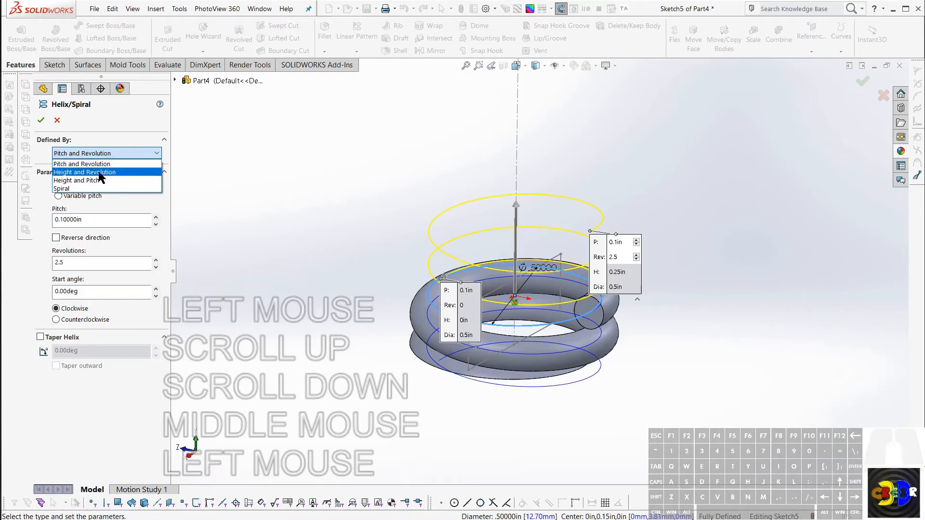
{"action": "left_click", "coordinate": [100, 172]}
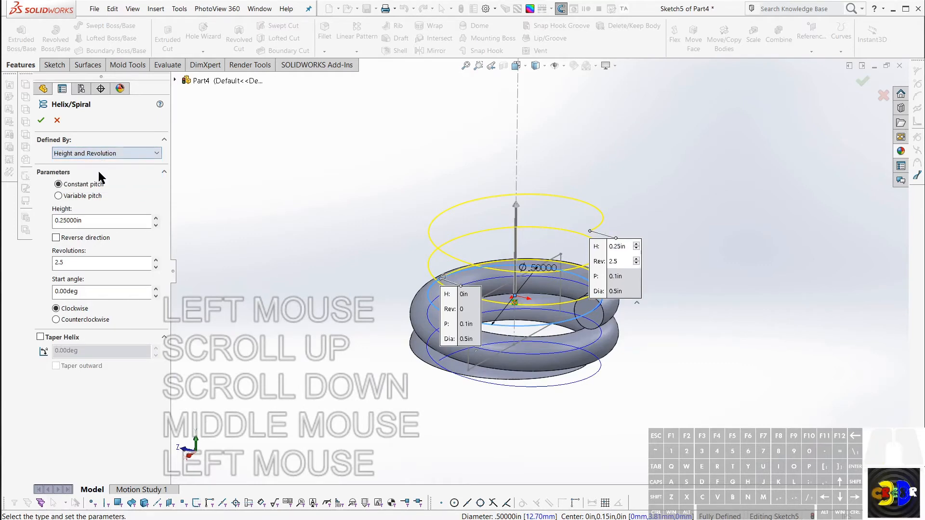
Step: Set the middle helix's height to 1.7 in and its revolutions to 8
{"action": "double_click", "coordinate": [103, 221]}
{"action": "type", "text": "1"}
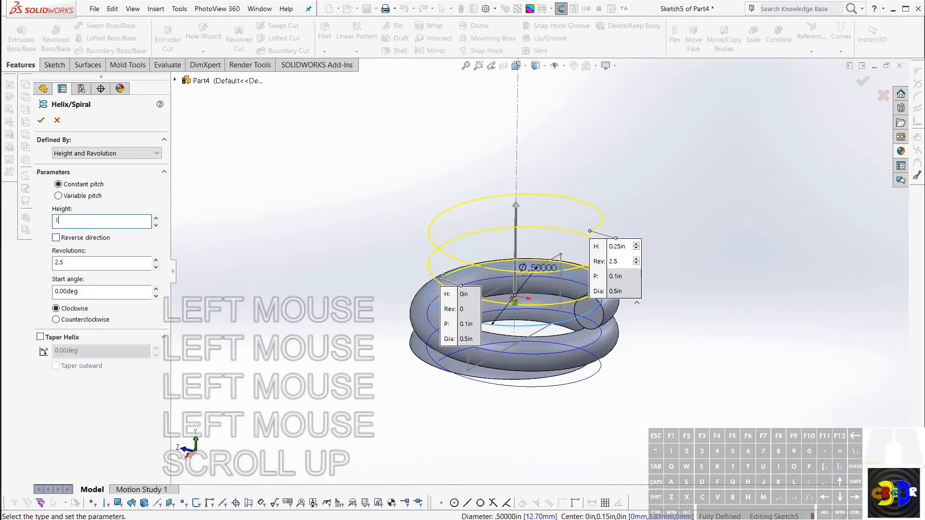
{"action": "type", "text": ".7"}
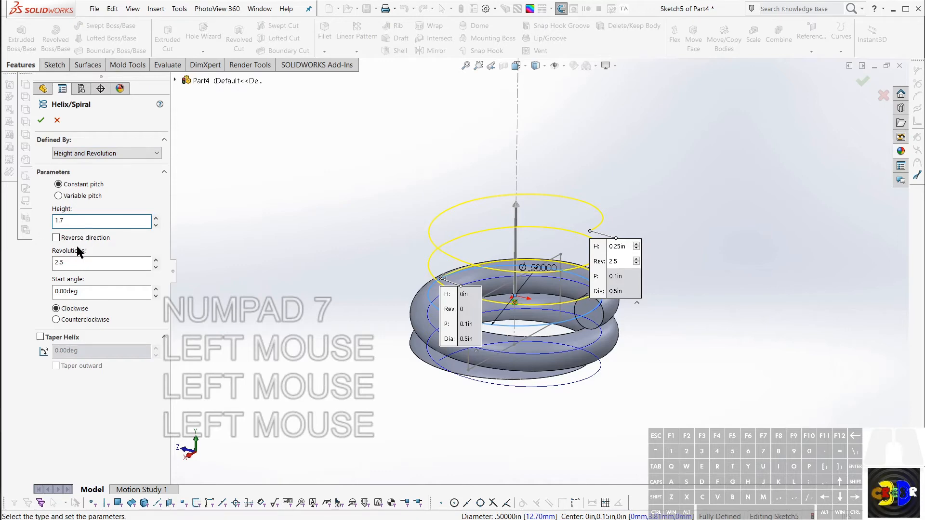
{"action": "left_click", "coordinate": [74, 263]}
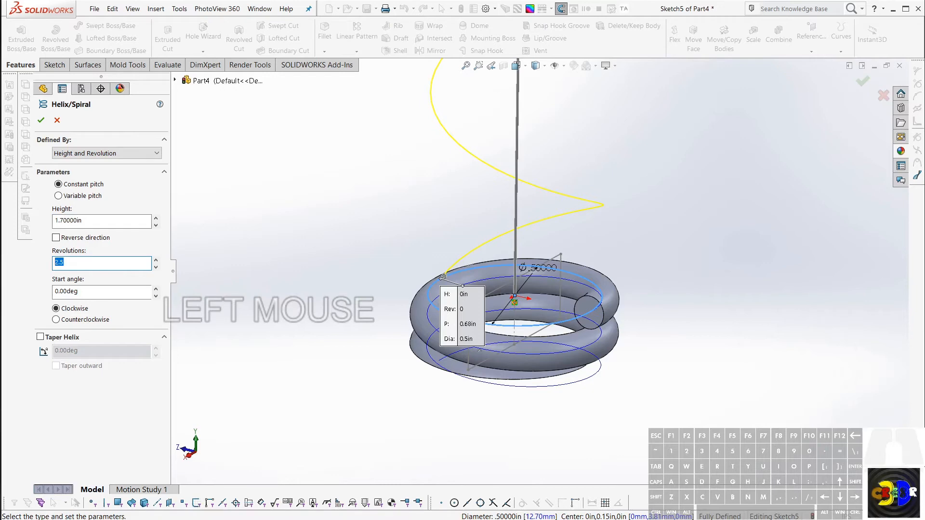
{"action": "type", "text": "8"}
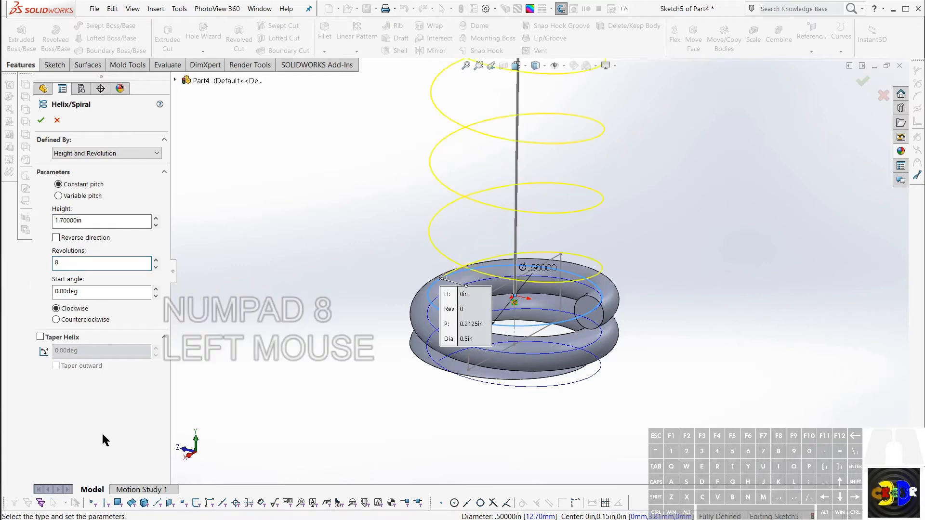
{"action": "left_click", "coordinate": [102, 432]}
Step: Set the helix's start angle to 180 degrees so it begins at the lower coil's open wire end, and create the helix
{"action": "middle_click_drag", "start_coordinate": [474, 210], "coordinate": [605, 163]}
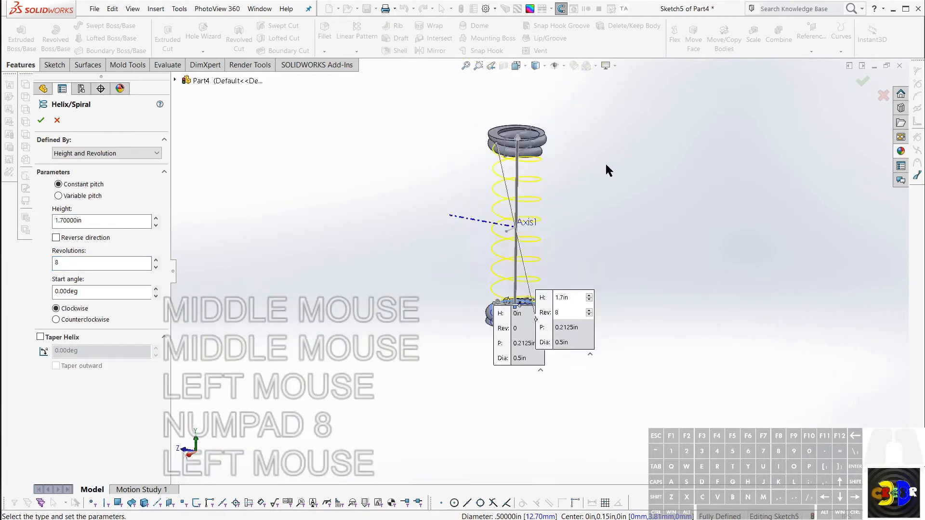
{"action": "scroll", "coordinate": [574, 283], "scroll_direction": "up", "scroll_amount": 1}
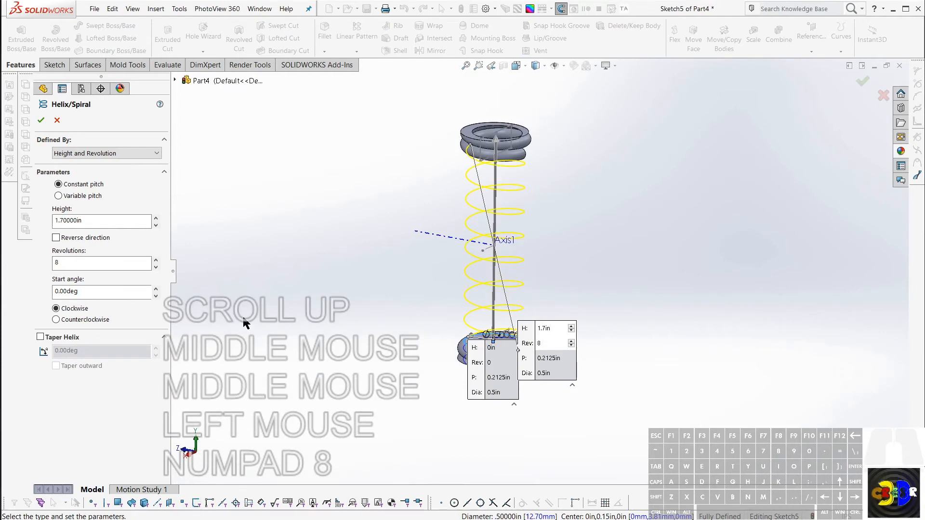
{"action": "scroll", "coordinate": [498, 378], "scroll_direction": "up", "scroll_amount": 3}
{"action": "middle_click_drag", "start_coordinate": [506, 318], "coordinate": [542, 300]}
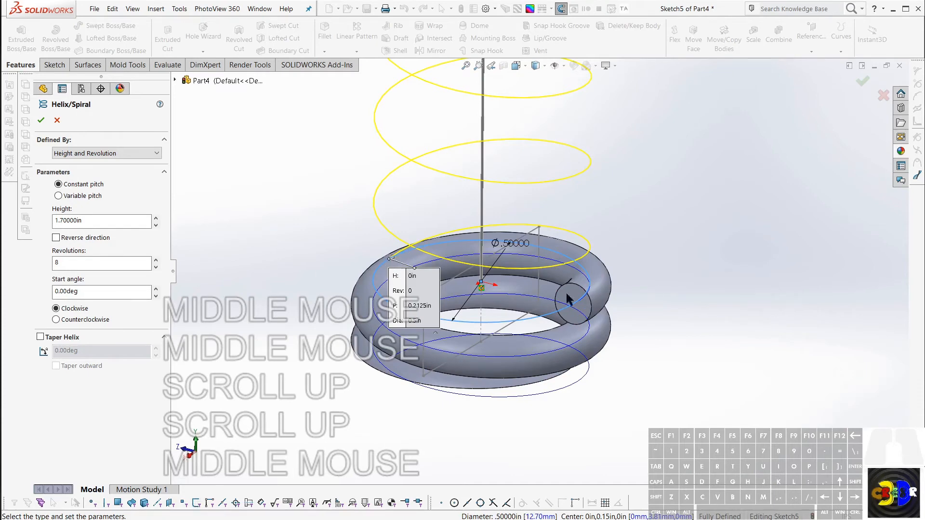
{"action": "left_click", "coordinate": [103, 289]}
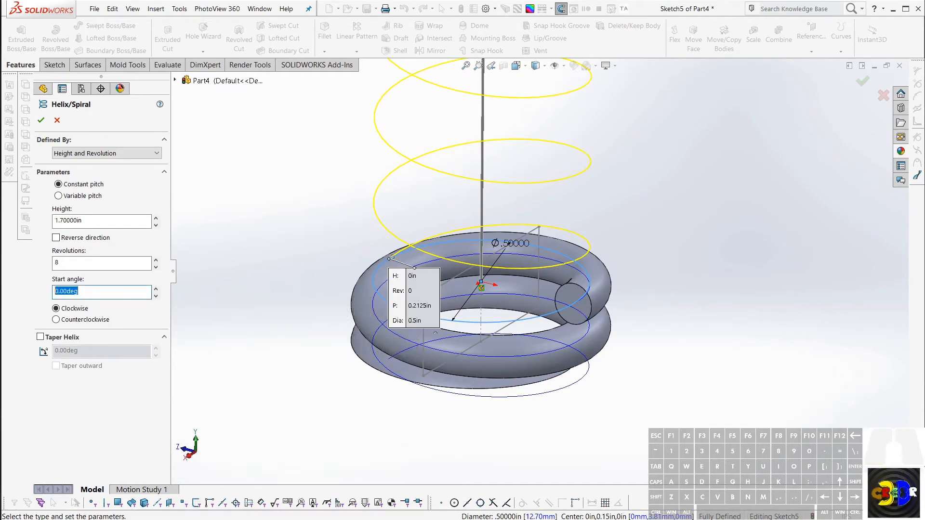
{"action": "type", "text": "180"}
{"action": "key", "text": "Return"}
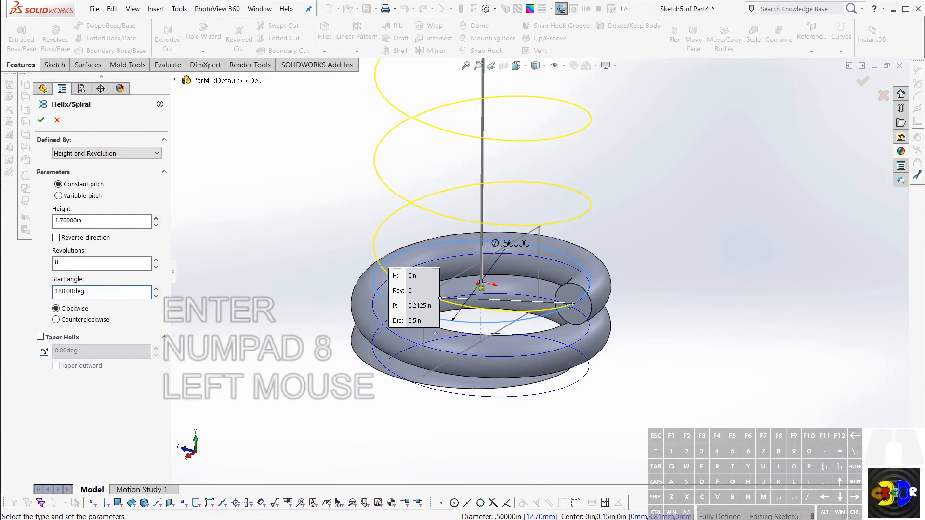
{"action": "left_click", "coordinate": [41, 120]}
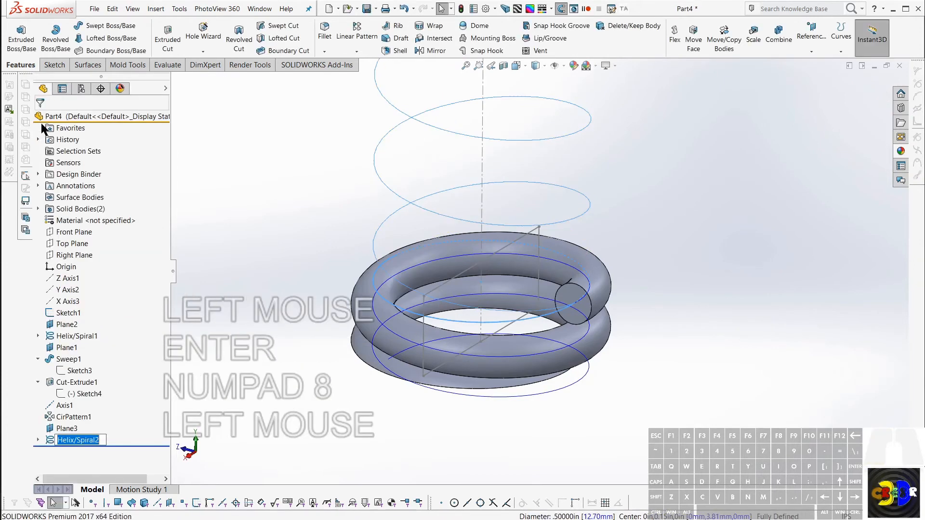
{"action": "left_click", "coordinate": [299, 241]}
{"action": "left_click", "coordinate": [297, 239]}
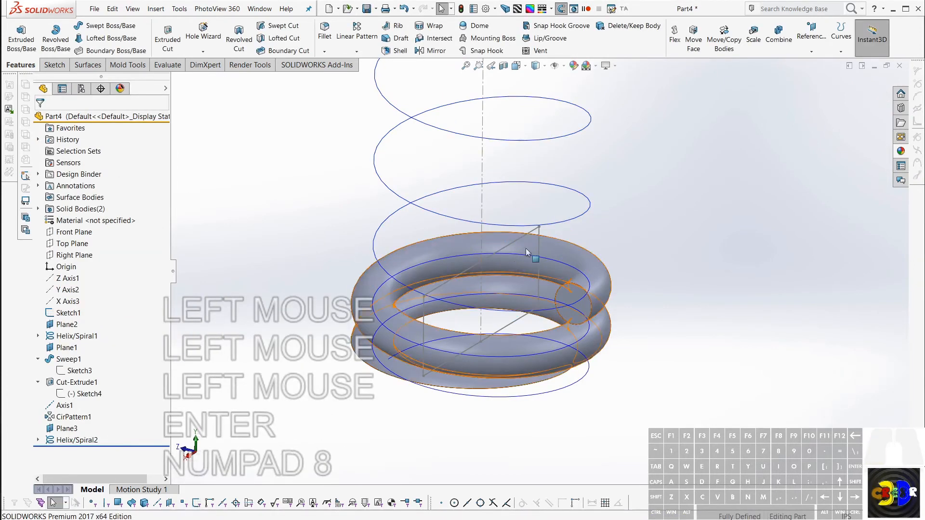
Step: Set up a Swept Boss/Base with the lower coil's open circular end face as profile and the new middle helix as path
{"action": "scroll", "coordinate": [526, 247], "scroll_direction": "up", "scroll_amount": 5}
{"action": "scroll", "coordinate": [560, 126], "scroll_direction": "down", "scroll_amount": 3}
{"action": "middle_click_drag", "start_coordinate": [585, 151], "coordinate": [518, 301]}
{"action": "scroll", "coordinate": [513, 328], "scroll_direction": "up", "scroll_amount": 3}
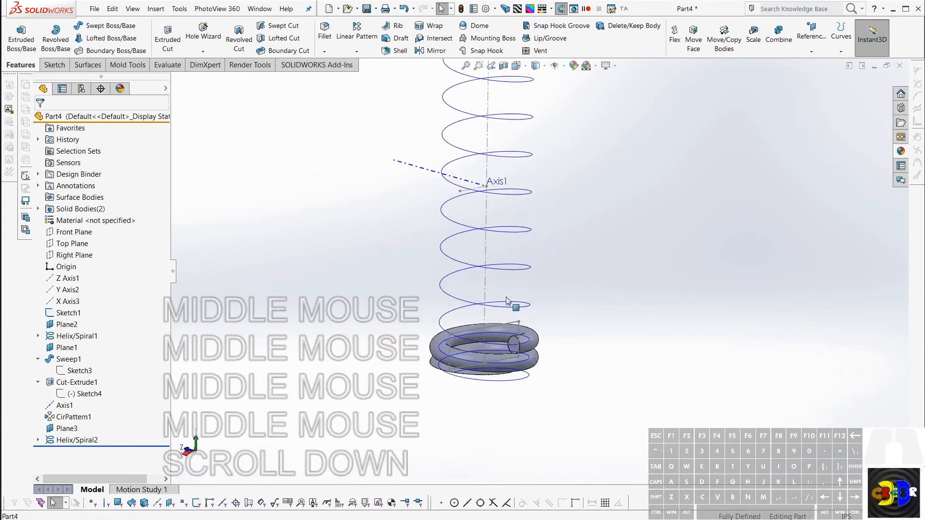
{"action": "key", "text": "Escape"}
{"action": "left_click", "coordinate": [112, 33]}
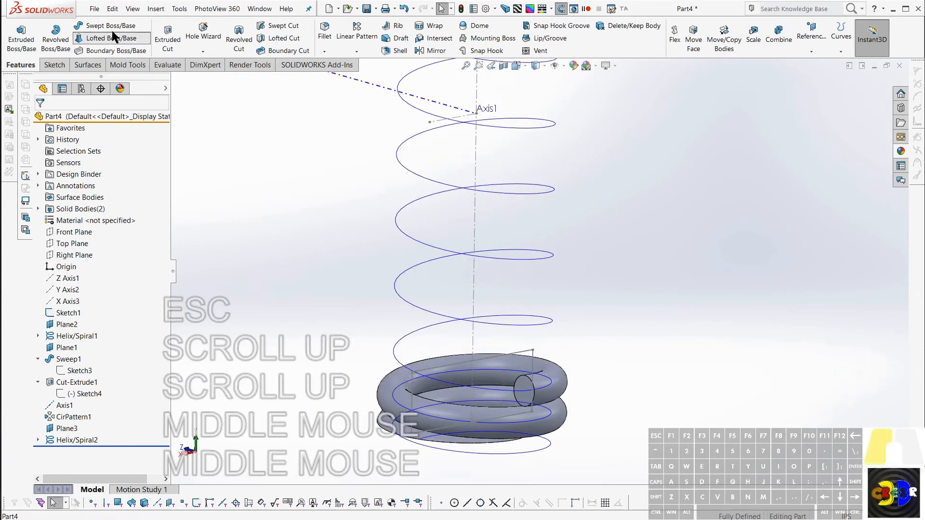
{"action": "left_click", "coordinate": [110, 26]}
{"action": "left_click", "coordinate": [112, 27]}
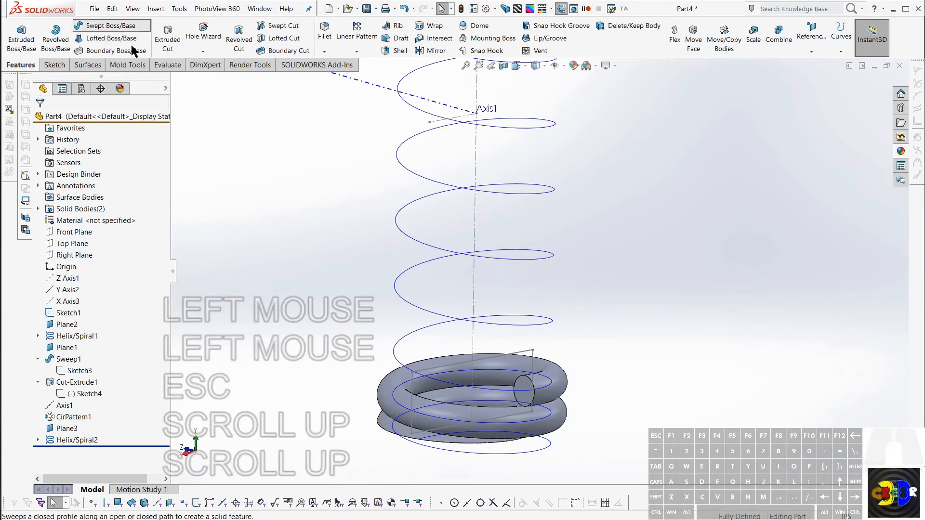
{"action": "left_click", "coordinate": [525, 384]}
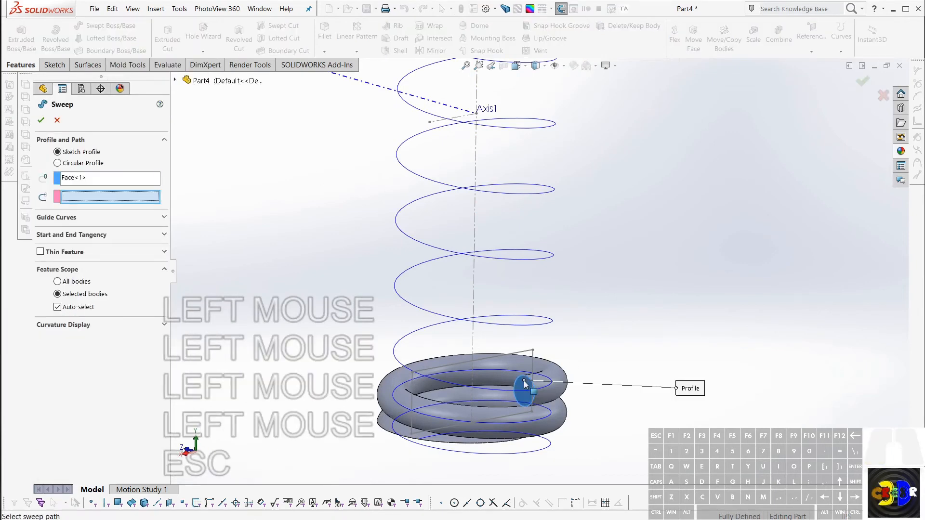
{"action": "scroll", "coordinate": [525, 392], "scroll_direction": "up", "scroll_amount": 3}
{"action": "middle_click_drag", "start_coordinate": [528, 381], "coordinate": [515, 363]}
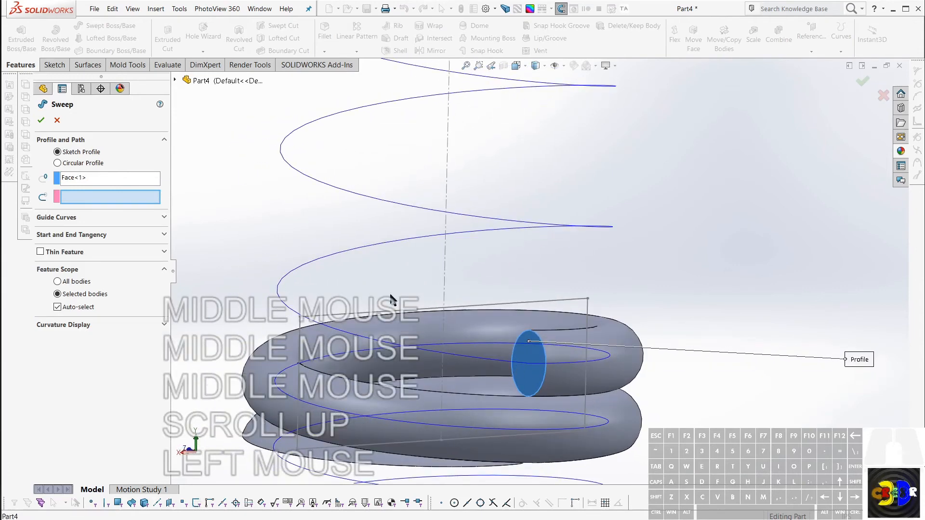
{"action": "left_click", "coordinate": [114, 196]}
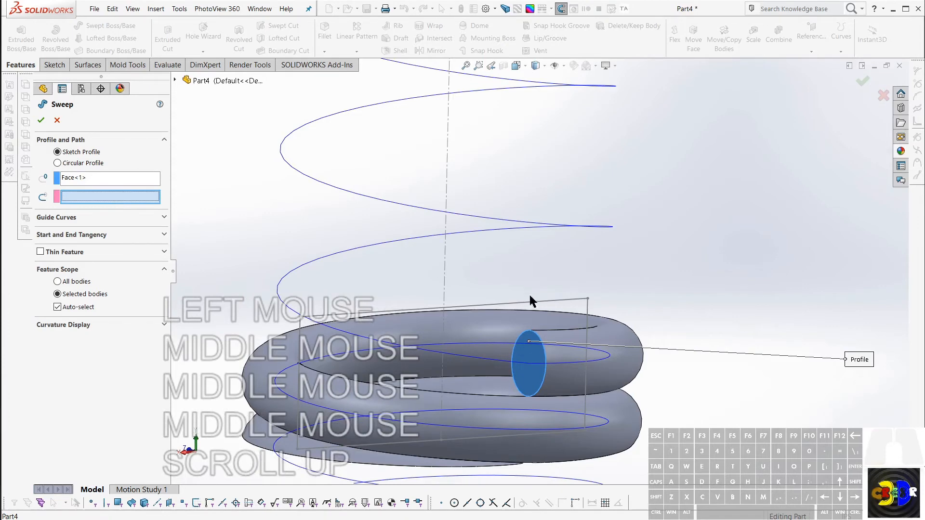
{"action": "left_click", "coordinate": [476, 360]}
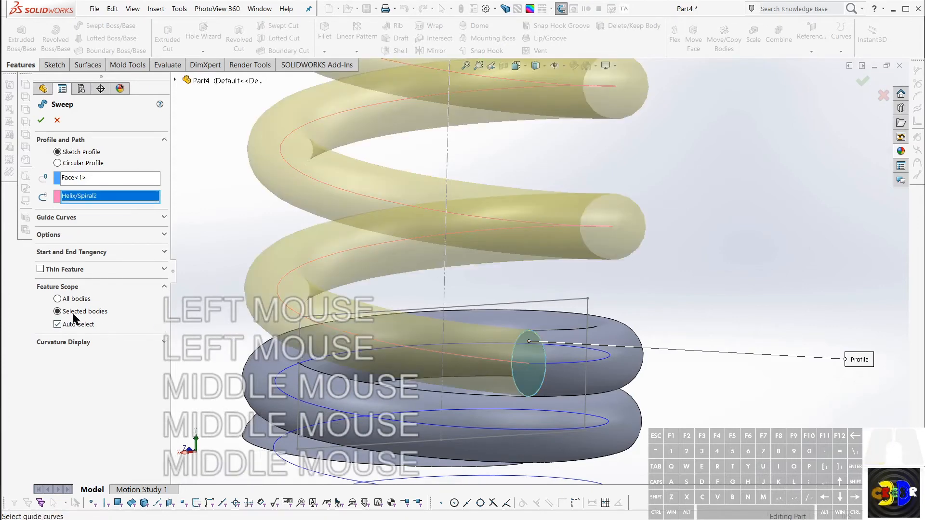
Step: Turn off Merge result in the sweep options and create the middle coil as a separate body
{"action": "left_click", "coordinate": [55, 236]}
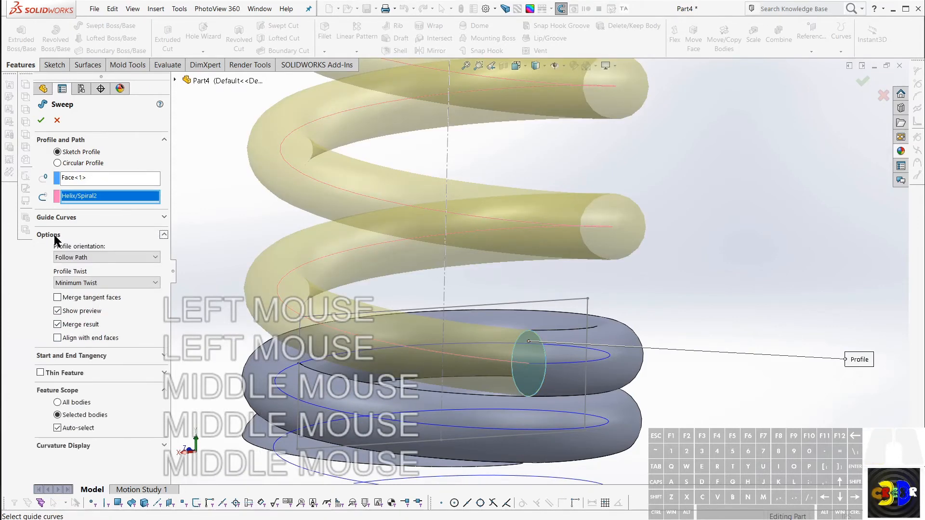
{"action": "left_click", "coordinate": [57, 325]}
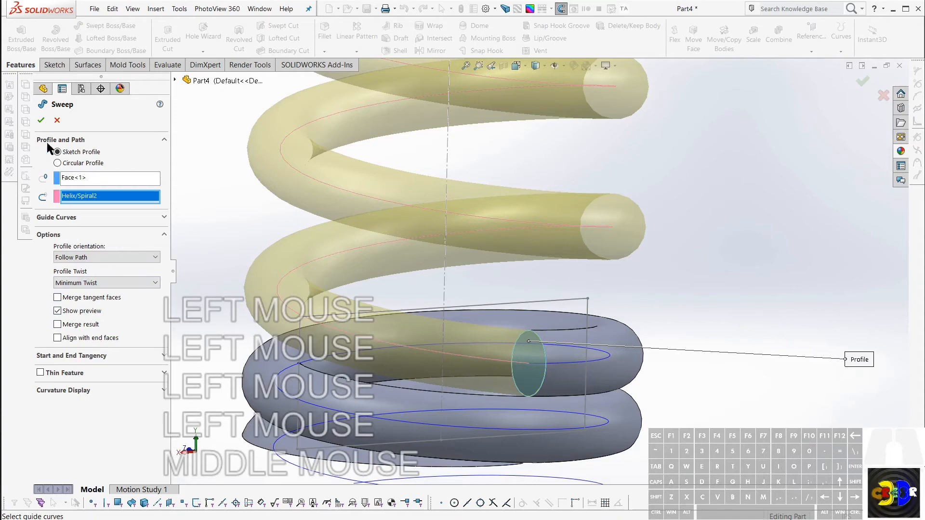
{"action": "left_click", "coordinate": [42, 123]}
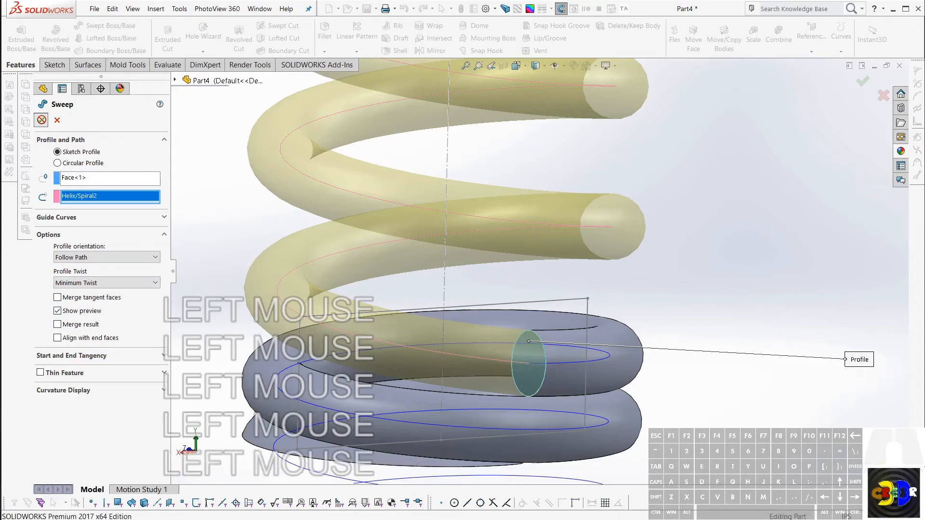
Step: Examine the joint between the swept middle coil and the lower coil closely for a mismatch between their wire surfaces
{"action": "scroll", "coordinate": [584, 351], "scroll_direction": "down", "scroll_amount": 3}
{"action": "middle_click_drag", "start_coordinate": [585, 350], "coordinate": [568, 348]}
{"action": "scroll", "coordinate": [445, 320], "scroll_direction": "up", "scroll_amount": 2}
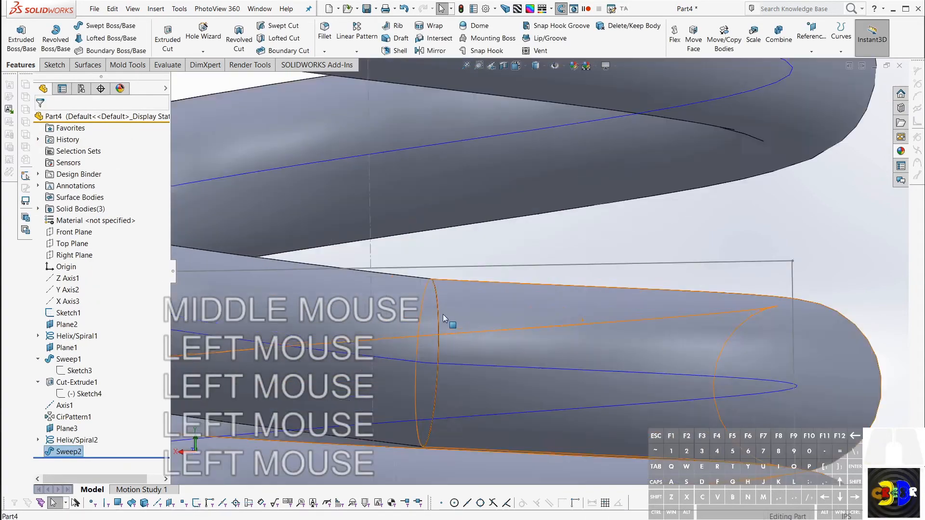
{"action": "middle_click_drag", "start_coordinate": [448, 320], "coordinate": [438, 310]}
{"action": "scroll", "coordinate": [441, 294], "scroll_direction": "up", "scroll_amount": 1}
{"action": "scroll", "coordinate": [446, 291], "scroll_direction": "up", "scroll_amount": 1}
{"action": "scroll", "coordinate": [468, 270], "scroll_direction": "up", "scroll_amount": 2}
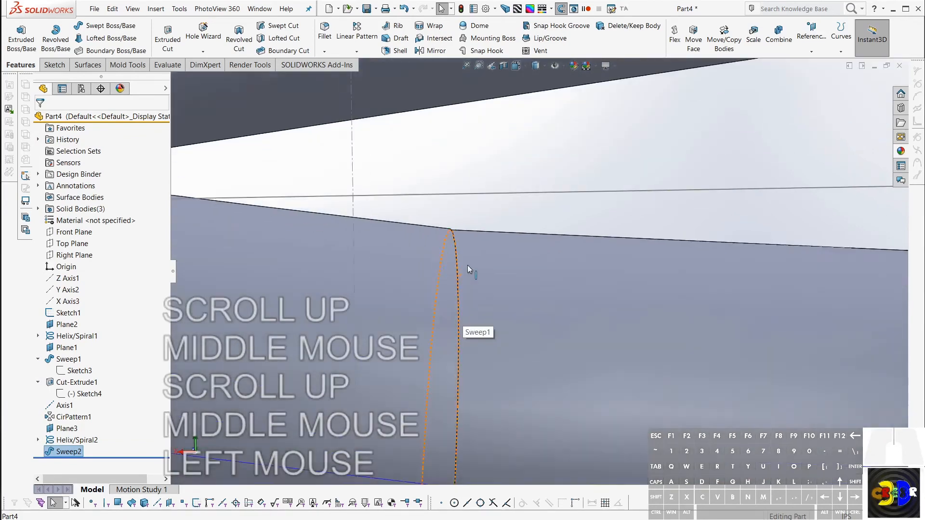
{"action": "scroll", "coordinate": [458, 259], "scroll_direction": "up", "scroll_amount": 2}
{"action": "middle_click_drag", "start_coordinate": [459, 258], "coordinate": [466, 259]}
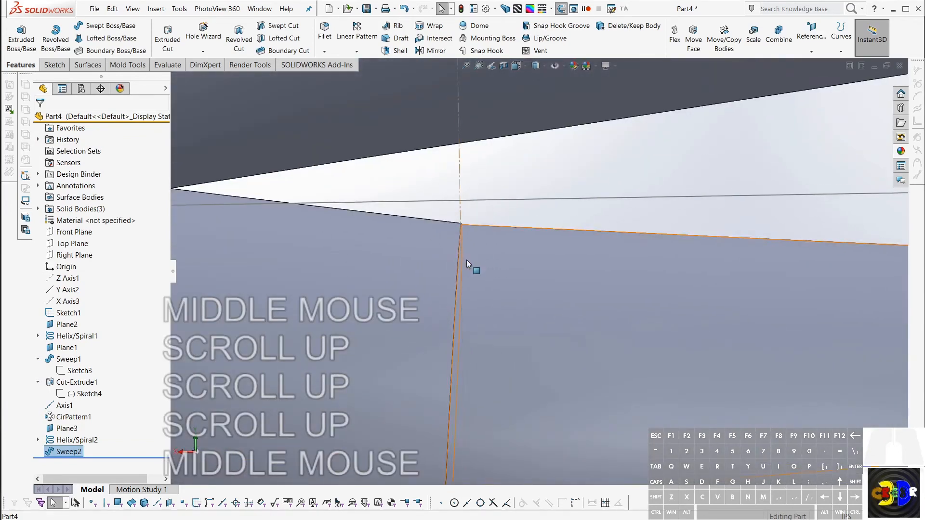
{"action": "left_click", "coordinate": [467, 258]}
{"action": "scroll", "coordinate": [461, 247], "scroll_direction": "up", "scroll_amount": 2}
{"action": "scroll", "coordinate": [475, 227], "scroll_direction": "up", "scroll_amount": 1}
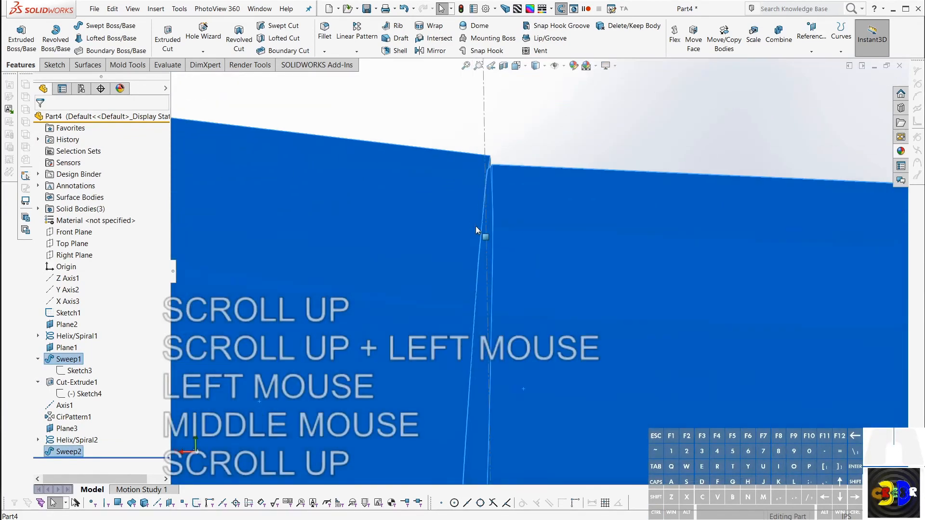
{"action": "scroll", "coordinate": [530, 410], "scroll_direction": "down", "scroll_amount": 1}
{"action": "scroll", "coordinate": [548, 438], "scroll_direction": "down", "scroll_amount": 1}
{"action": "scroll", "coordinate": [524, 348], "scroll_direction": "down", "scroll_amount": 1}
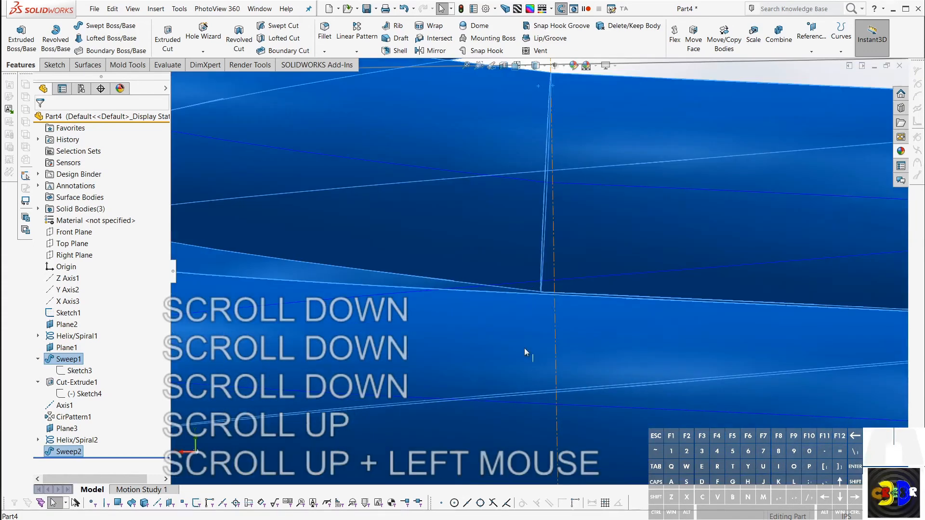
{"action": "scroll", "coordinate": [545, 284], "scroll_direction": "up", "scroll_amount": 1}
{"action": "scroll", "coordinate": [524, 296], "scroll_direction": "up", "scroll_amount": 1}
{"action": "middle_click_drag", "start_coordinate": [523, 297], "coordinate": [578, 260]}
{"action": "scroll", "coordinate": [491, 316], "scroll_direction": "up", "scroll_amount": 1}
{"action": "scroll", "coordinate": [581, 221], "scroll_direction": "down", "scroll_amount": 1}
{"action": "scroll", "coordinate": [580, 245], "scroll_direction": "down", "scroll_amount": 1}
{"action": "scroll", "coordinate": [579, 241], "scroll_direction": "down", "scroll_amount": 1}
{"action": "scroll", "coordinate": [534, 245], "scroll_direction": "up", "scroll_amount": 3}
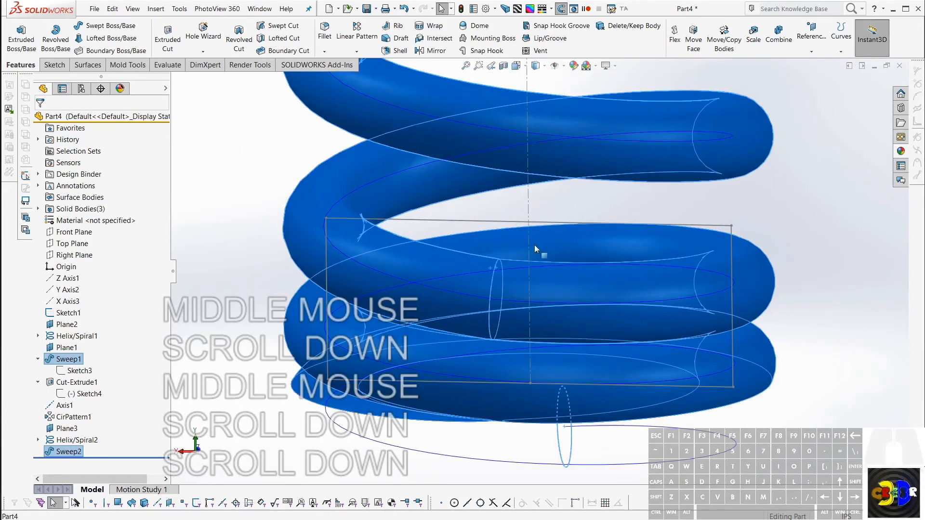
{"action": "middle_click_drag", "start_coordinate": [541, 219], "coordinate": [424, 268]}
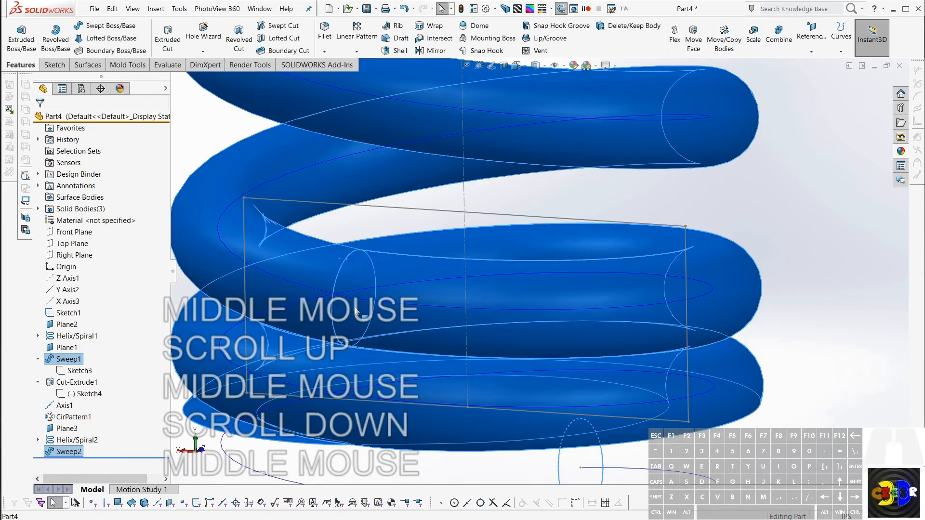
{"action": "scroll", "coordinate": [351, 313], "scroll_direction": "up", "scroll_amount": 3}
{"action": "middle_click_drag", "start_coordinate": [367, 324], "coordinate": [457, 308]}
{"action": "scroll", "coordinate": [456, 308], "scroll_direction": "down", "scroll_amount": 3}
{"action": "key", "text": "Escape"}
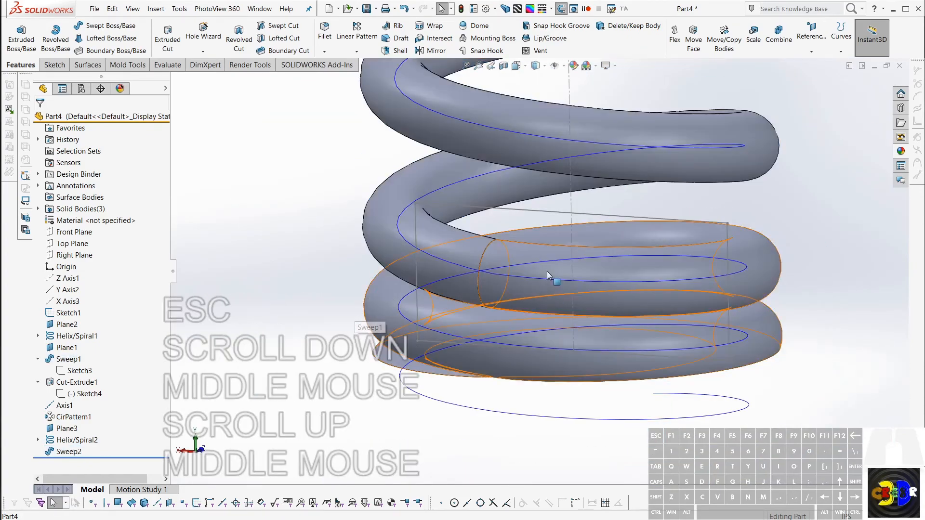
Step: Hide both helix curves, the middle coil's path and the lower coil's path
{"action": "key", "text": "Escape"}
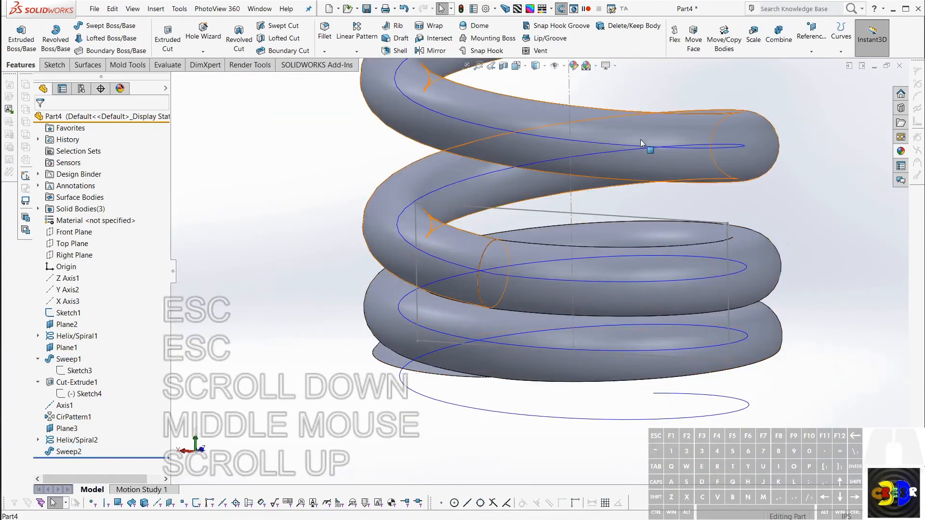
{"action": "right_click", "coordinate": [640, 145]}
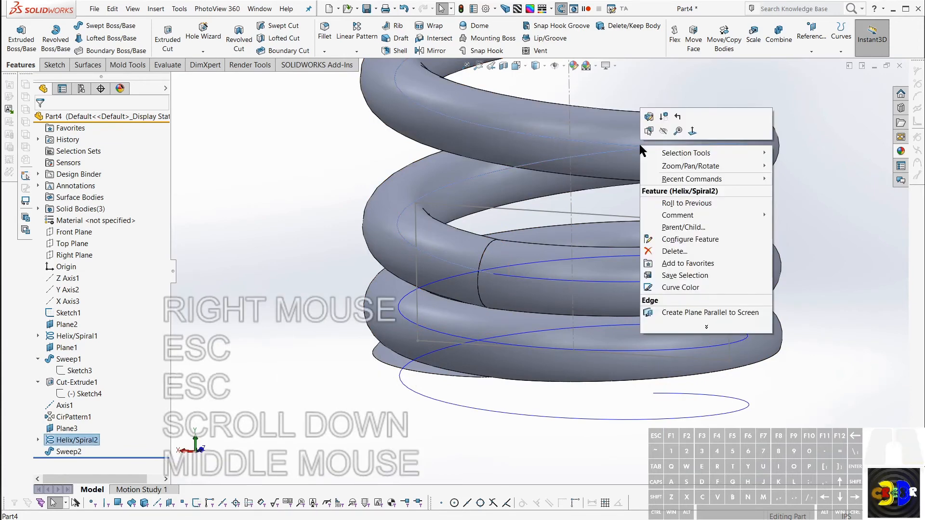
{"action": "left_click", "coordinate": [747, 405]}
{"action": "right_click", "coordinate": [747, 402]}
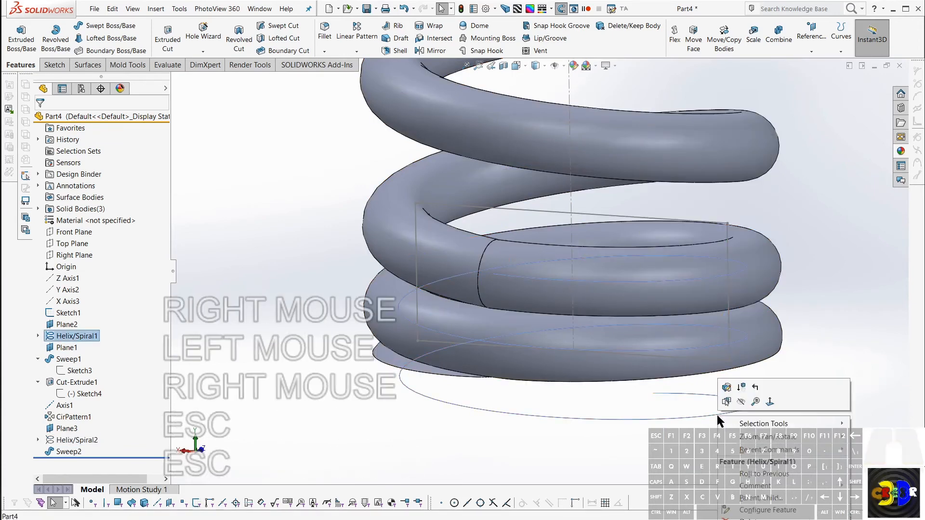
{"action": "key", "text": "Escape"}
{"action": "left_click", "coordinate": [744, 398]}
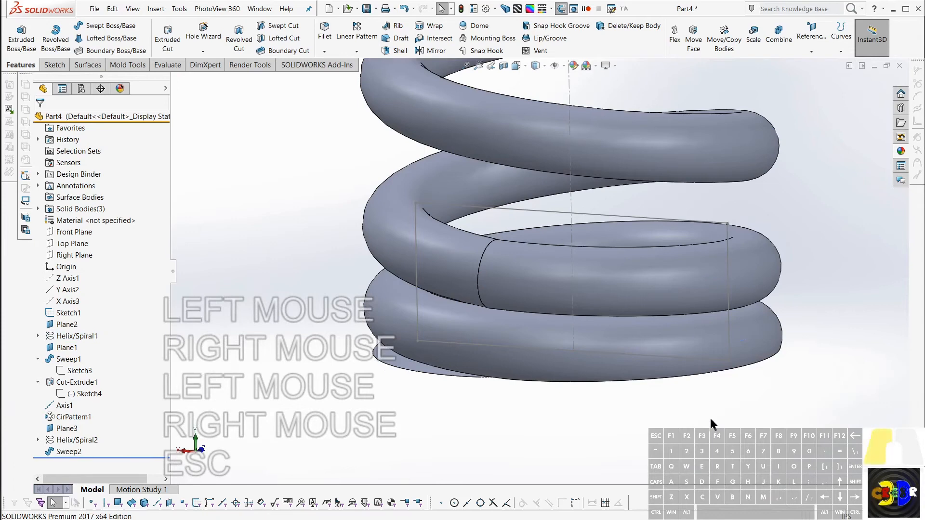
Step: Hide the lower coil body to expose the middle coil's lower end face
{"action": "left_click", "coordinate": [605, 343]}
{"action": "key", "text": "KP_Multiply"}
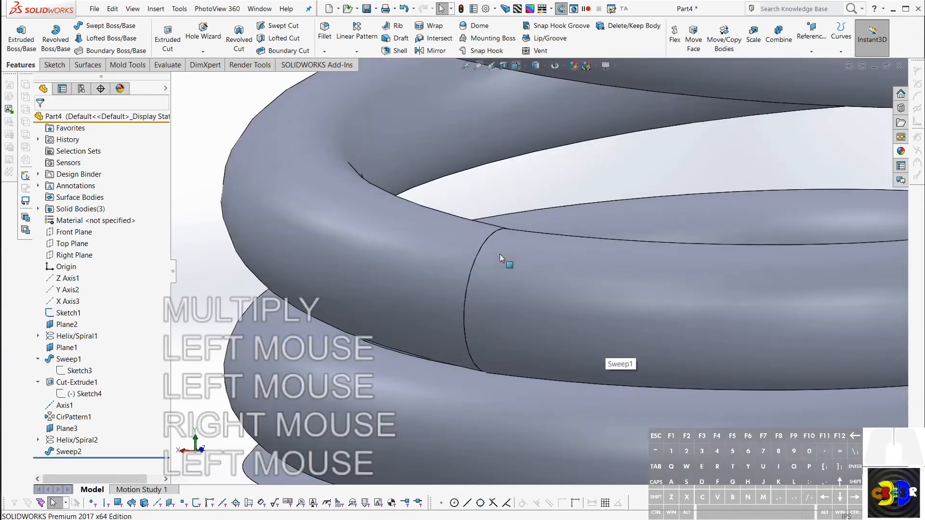
{"action": "scroll", "coordinate": [597, 310], "scroll_direction": "up", "scroll_amount": 2}
{"action": "right_click", "coordinate": [597, 311]}
{"action": "scroll", "coordinate": [608, 306], "scroll_direction": "down", "scroll_amount": 2}
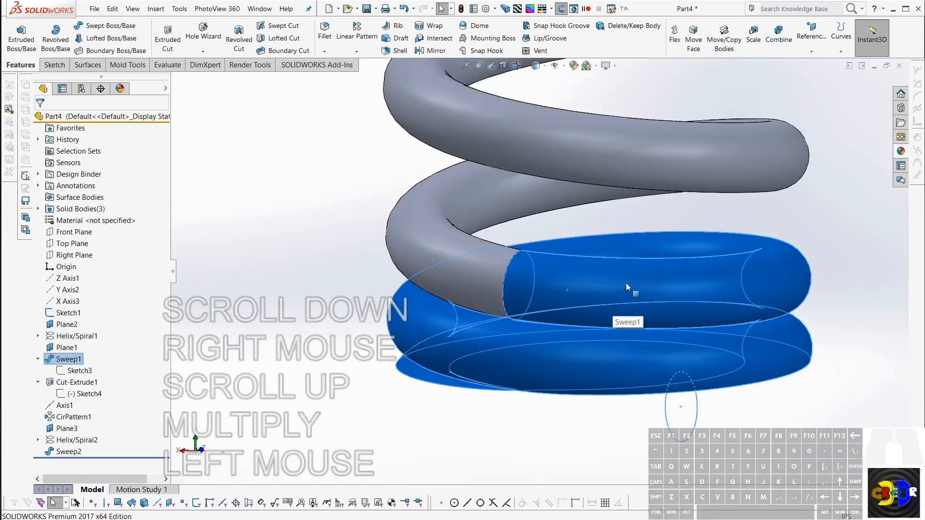
{"action": "right_click", "coordinate": [626, 284]}
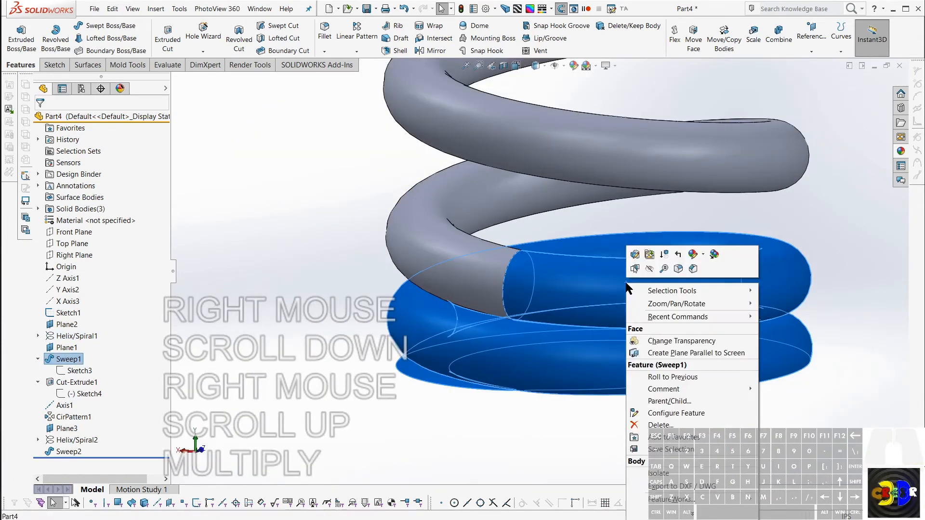
{"action": "left_click", "coordinate": [649, 269]}
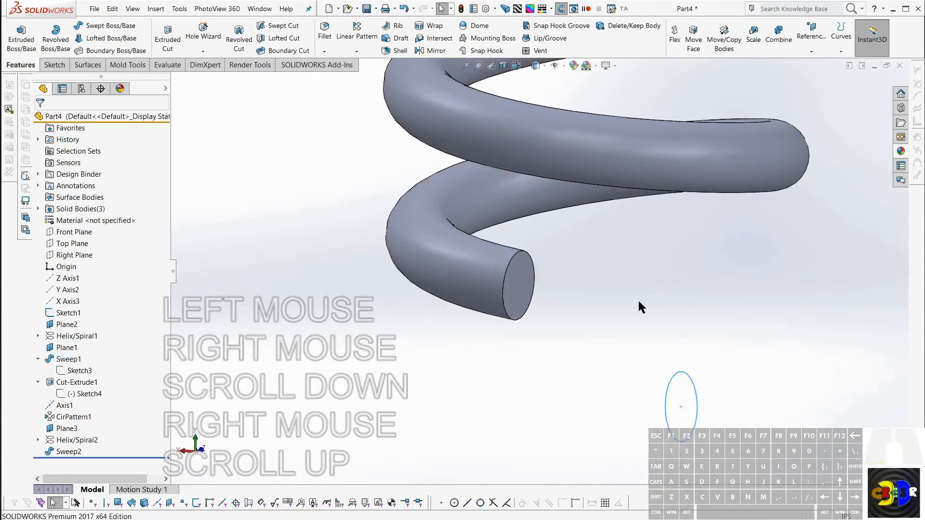
Step: Hide the upper coil body so only the swept middle coil is displayed
{"action": "left_click", "coordinate": [549, 308]}
{"action": "left_click", "coordinate": [520, 298]}
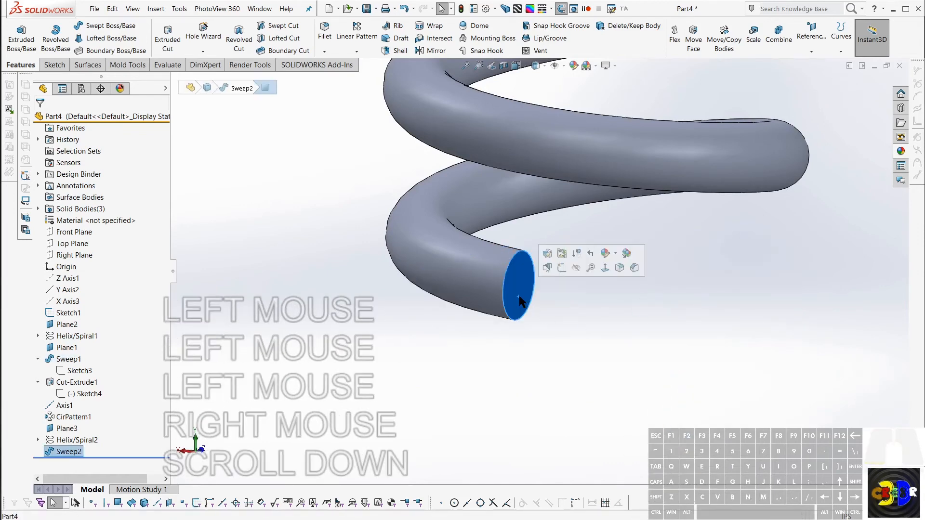
{"action": "scroll", "coordinate": [613, 157], "scroll_direction": "down", "scroll_amount": 5}
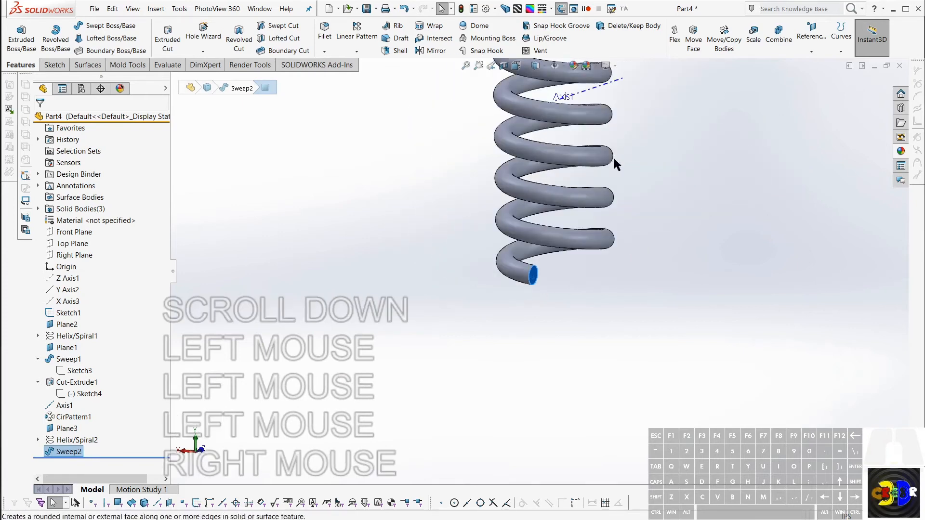
{"action": "scroll", "coordinate": [552, 194], "scroll_direction": "up", "scroll_amount": 1}
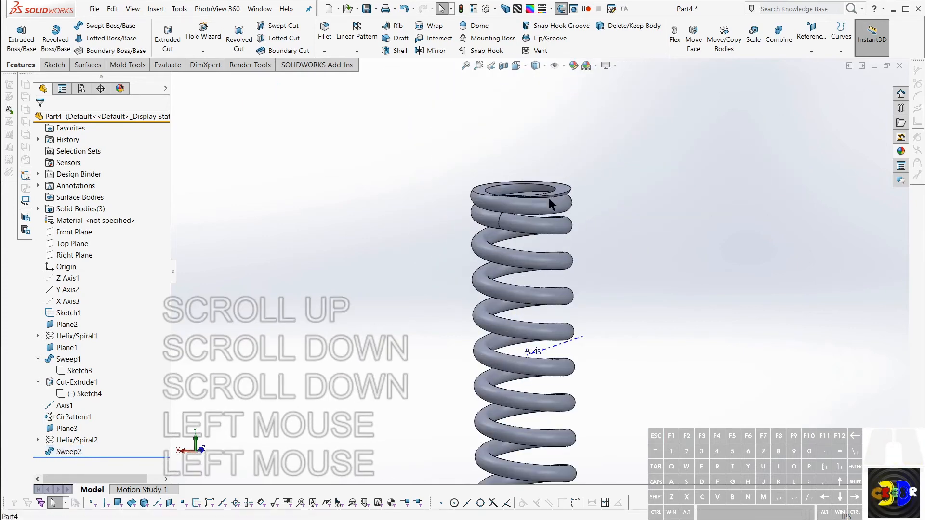
{"action": "right_click", "coordinate": [548, 198]}
{"action": "left_click", "coordinate": [573, 187]}
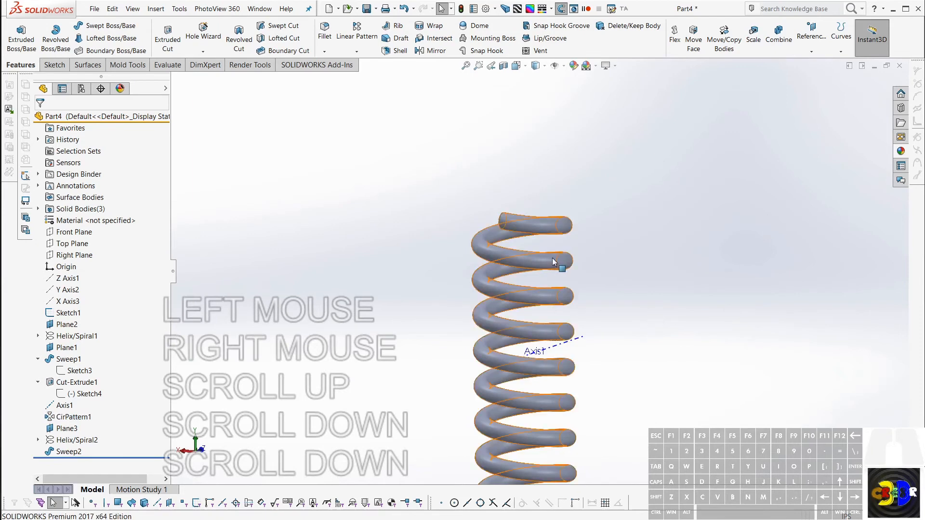
Step: Start Move Face with the Offset option and select the circular end faces at both ends of the middle coil
{"action": "middle_click_drag", "start_coordinate": [558, 262], "coordinate": [608, 256]}
{"action": "scroll", "coordinate": [541, 264], "scroll_direction": "down", "scroll_amount": 1}
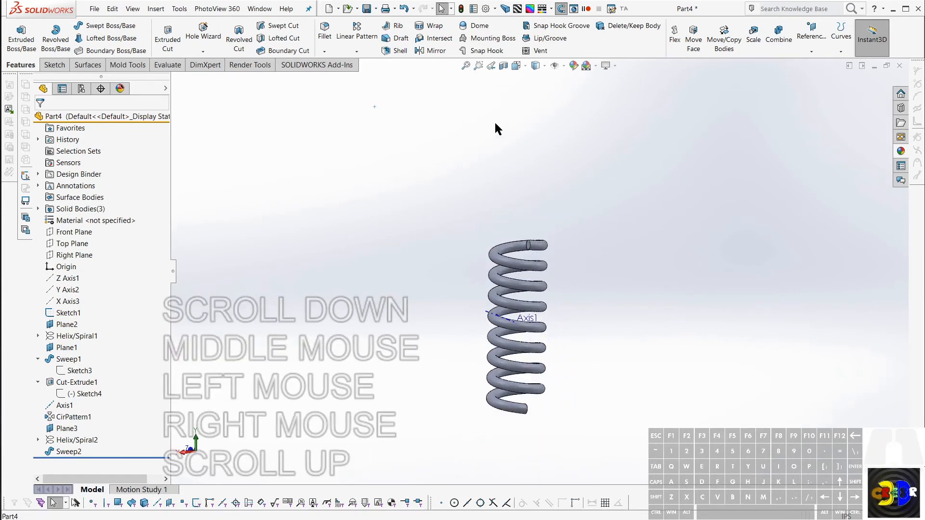
{"action": "left_click", "coordinate": [693, 36]}
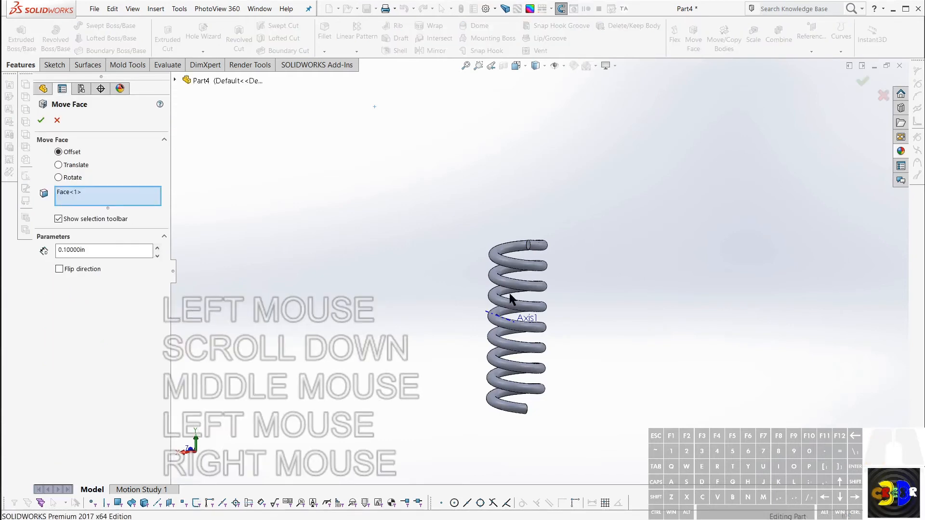
{"action": "scroll", "coordinate": [512, 299], "scroll_direction": "up", "scroll_amount": 3}
{"action": "left_click", "coordinate": [523, 129]}
{"action": "scroll", "coordinate": [546, 300], "scroll_direction": "down", "scroll_amount": 7}
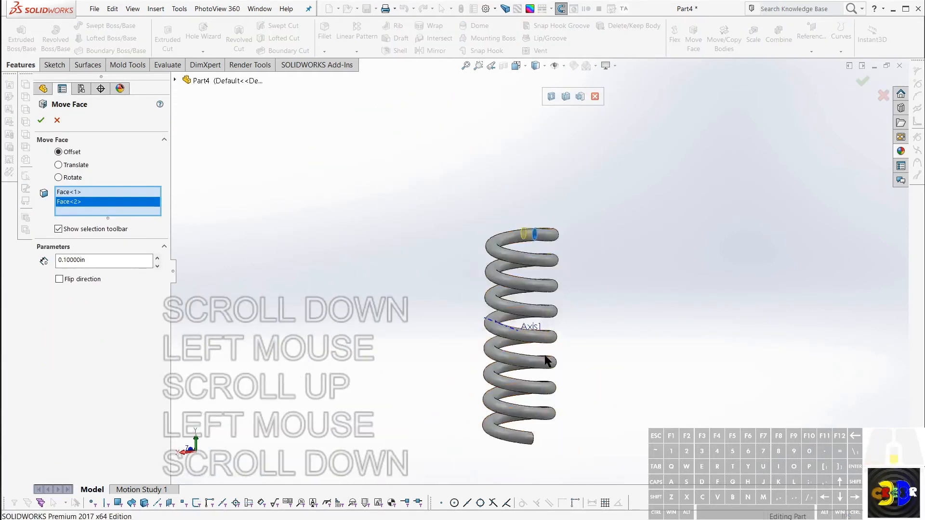
{"action": "middle_click_drag", "start_coordinate": [547, 362], "coordinate": [512, 373]}
{"action": "scroll", "coordinate": [521, 405], "scroll_direction": "up", "scroll_amount": 6}
{"action": "scroll", "coordinate": [529, 422], "scroll_direction": "up", "scroll_amount": 1}
{"action": "left_click", "coordinate": [534, 460]}
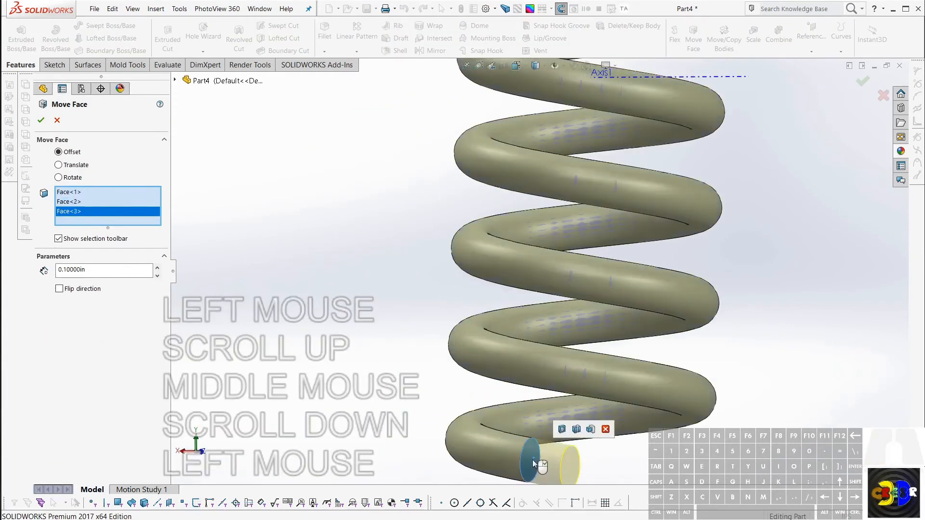
{"action": "middle_click_drag", "start_coordinate": [534, 450], "coordinate": [541, 440]}
{"action": "middle_click", "coordinate": [346, 307]}
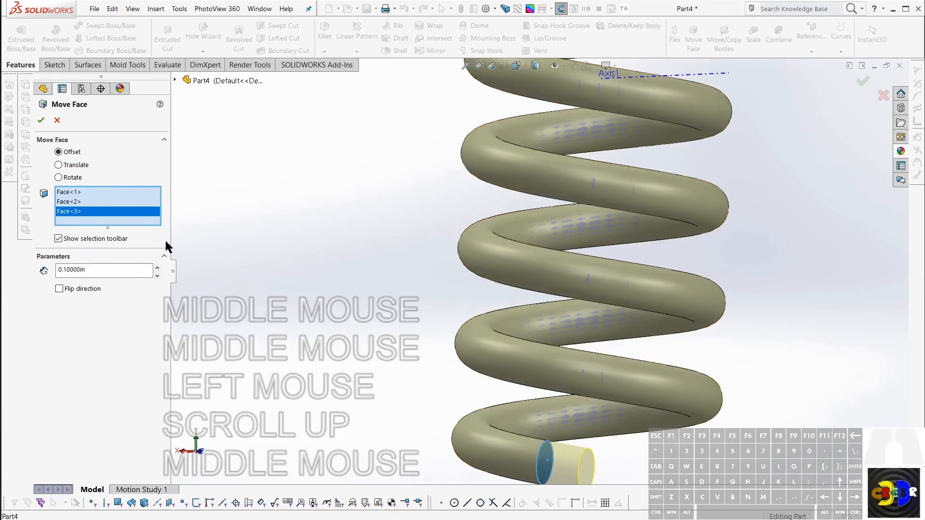
Step: Flip the Move Face offset direction so the end faces move inward along the wire
{"action": "left_click", "coordinate": [59, 288]}
{"action": "middle_click_drag", "start_coordinate": [332, 275], "coordinate": [388, 326]}
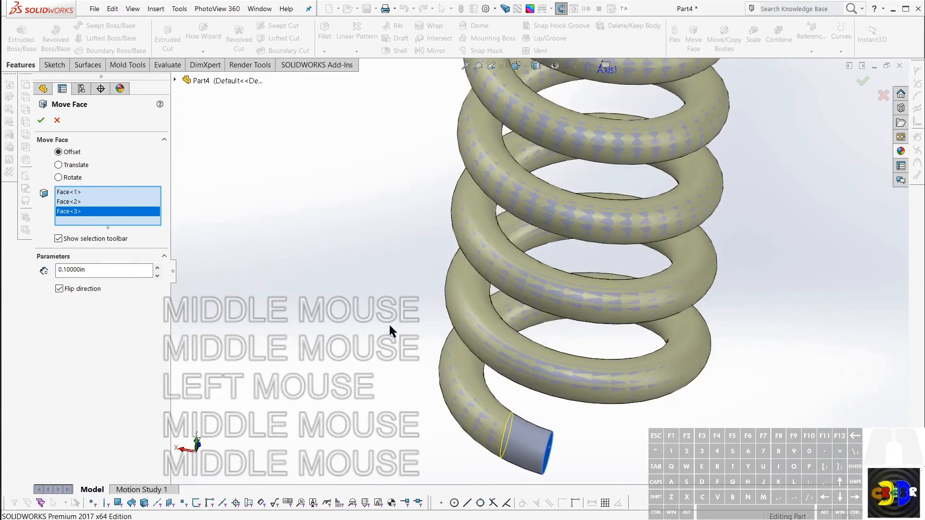
{"action": "middle_click_drag", "start_coordinate": [506, 386], "coordinate": [522, 408]}
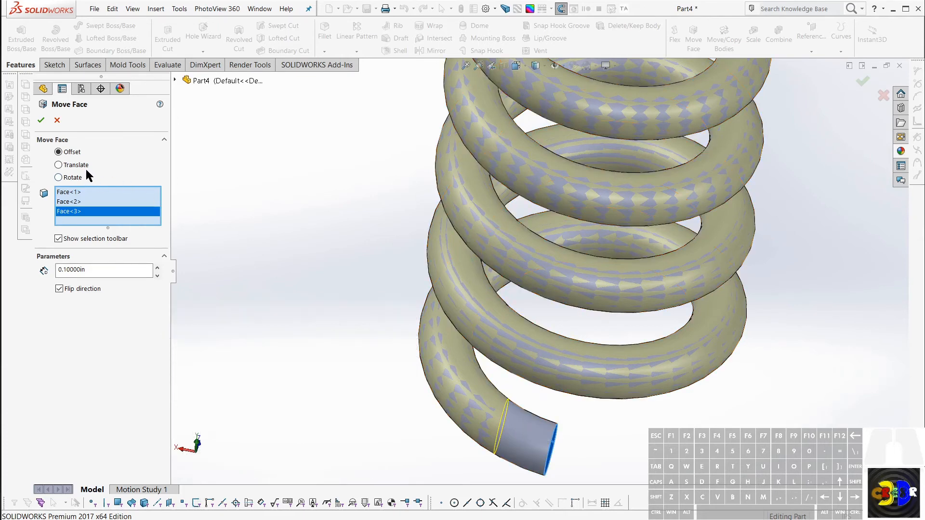
Step: Check the faces listed for Move Face one by one and clear the whole selection
{"action": "scroll", "coordinate": [585, 246], "scroll_direction": "down", "scroll_amount": 5}
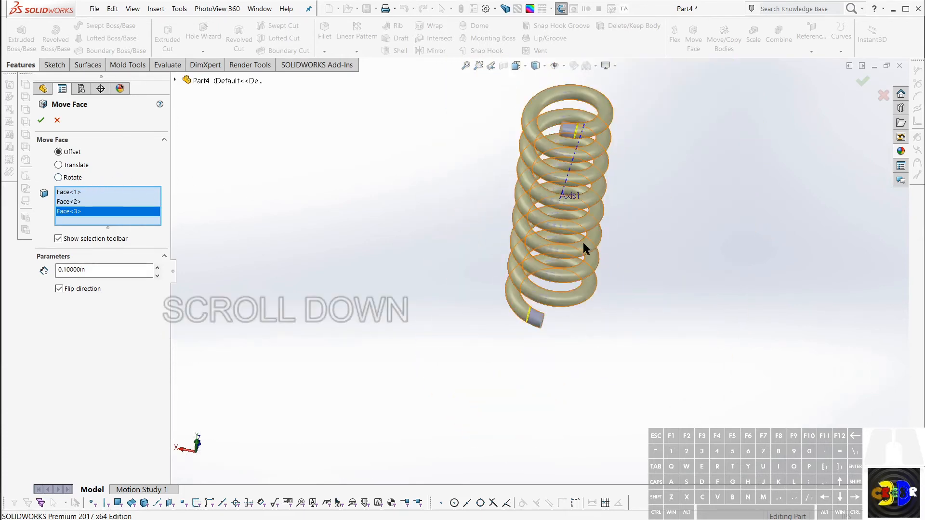
{"action": "left_click", "coordinate": [70, 202]}
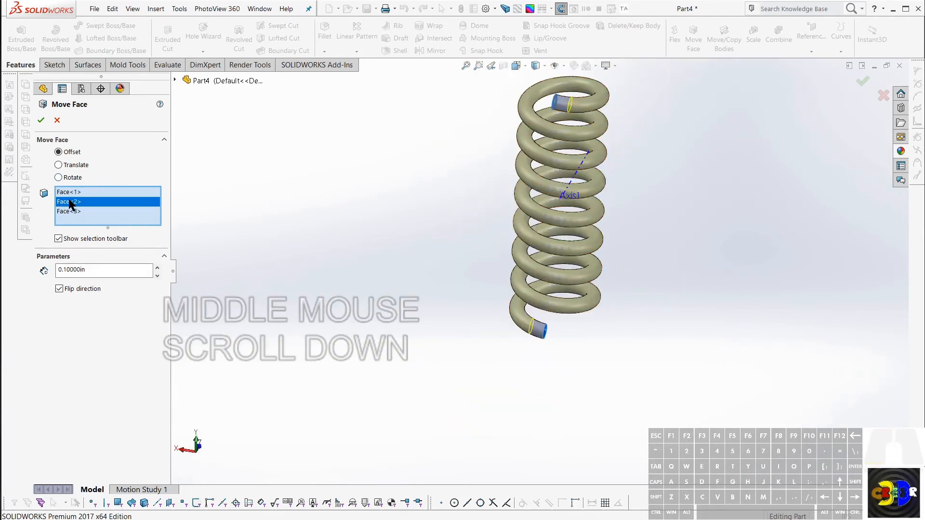
{"action": "left_click", "coordinate": [66, 193]}
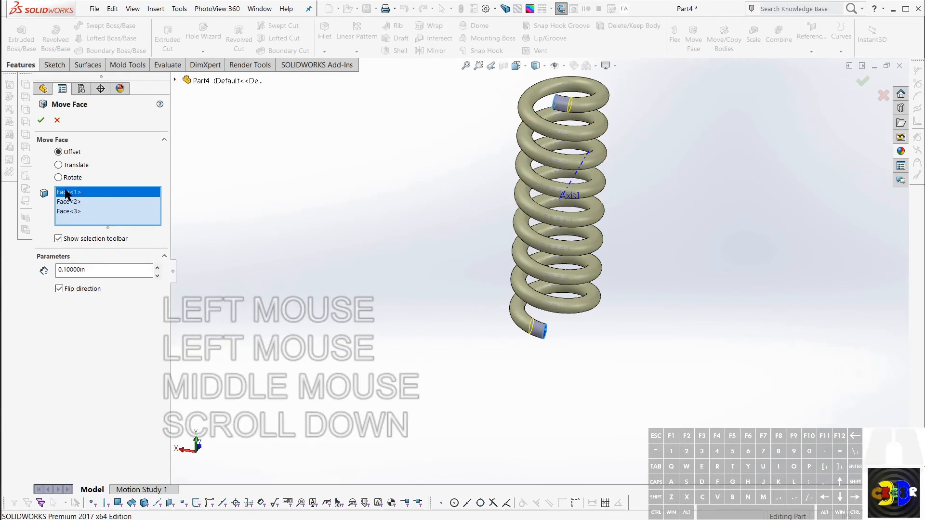
{"action": "left_click", "coordinate": [67, 202]}
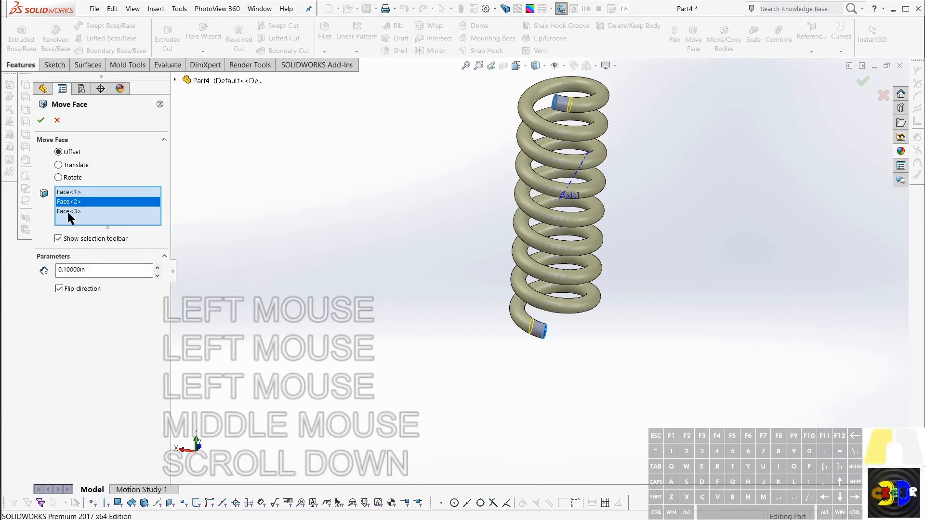
{"action": "left_click", "coordinate": [69, 211]}
{"action": "right_click", "coordinate": [84, 214]}
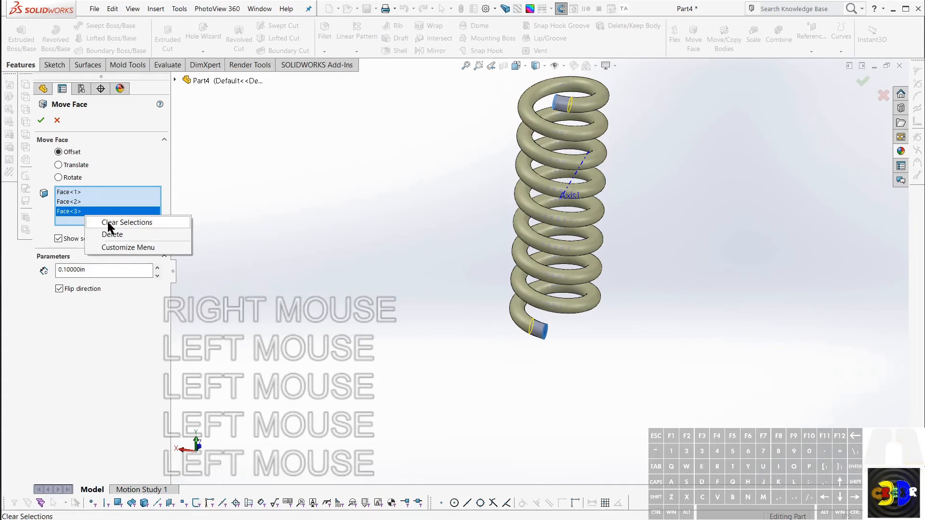
{"action": "left_click", "coordinate": [108, 222]}
Step: Reselect only the middle coil's two end faces and apply the flipped 0.1 in offset to shorten both ends
{"action": "scroll", "coordinate": [562, 320], "scroll_direction": "down", "scroll_amount": 2}
{"action": "scroll", "coordinate": [562, 321], "scroll_direction": "up", "scroll_amount": 1}
{"action": "middle_click_drag", "start_coordinate": [562, 320], "coordinate": [533, 313]}
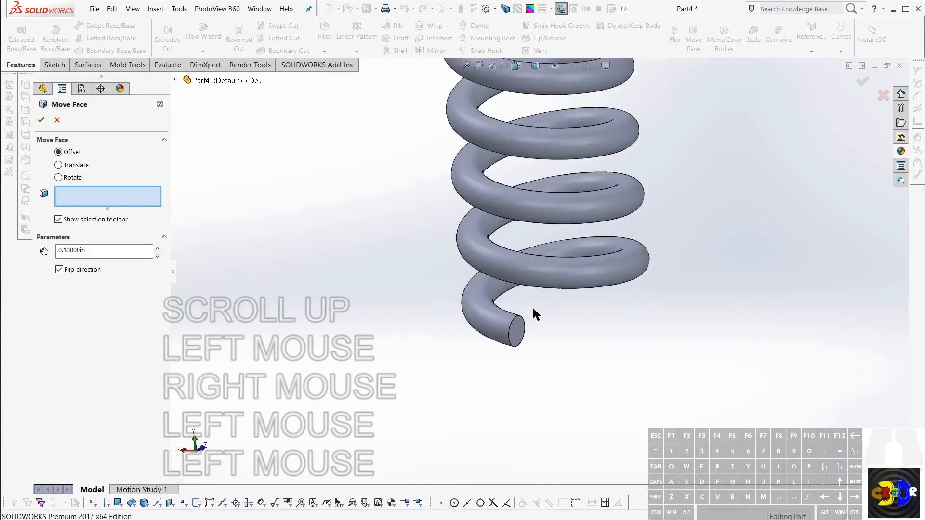
{"action": "left_click", "coordinate": [519, 331]}
{"action": "scroll", "coordinate": [522, 231], "scroll_direction": "down", "scroll_amount": 4}
{"action": "middle_click_drag", "start_coordinate": [522, 201], "coordinate": [588, 72]}
{"action": "left_click", "coordinate": [583, 72]}
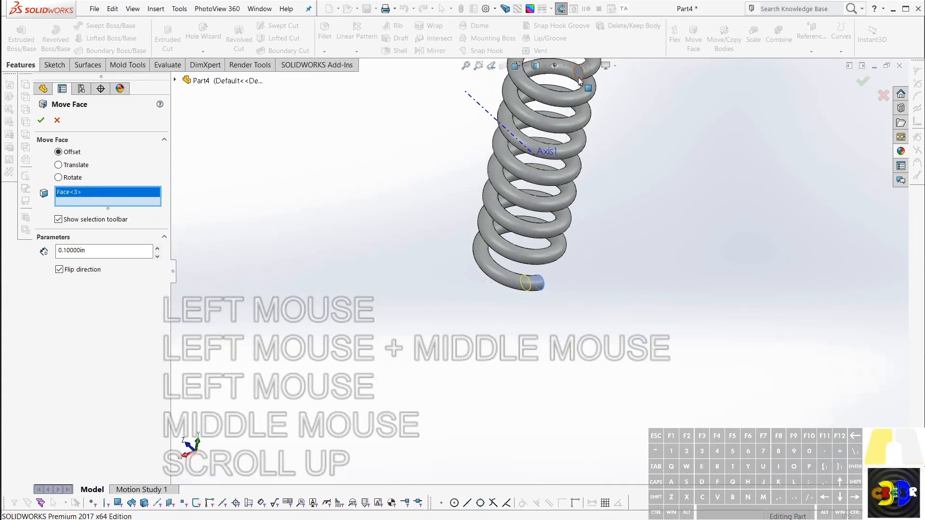
{"action": "left_click", "coordinate": [41, 120]}
Step: Expand the Solid Bodies folder in the feature tree to list the part's bodies
{"action": "middle_click_drag", "start_coordinate": [304, 242], "coordinate": [340, 329]}
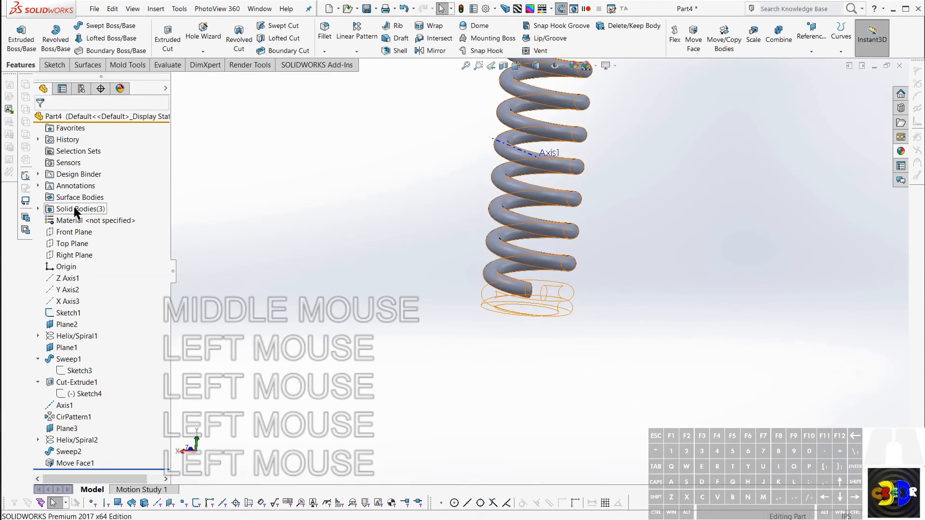
{"action": "left_click", "coordinate": [38, 209]}
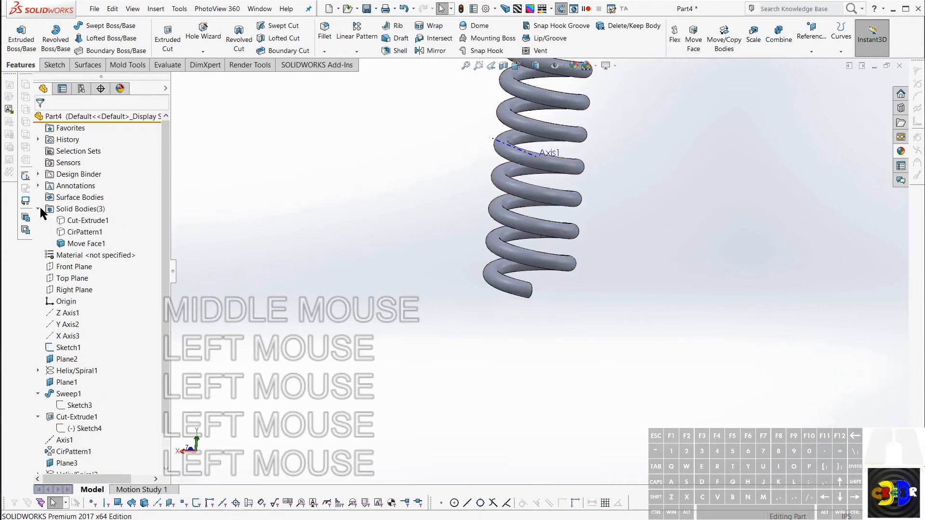
{"action": "left_click", "coordinate": [67, 209]}
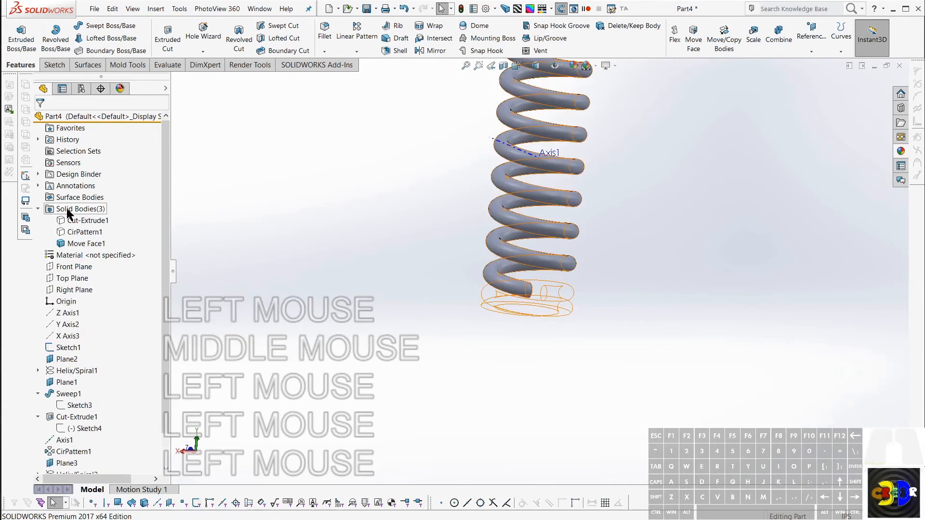
Step: Review the FeatureManager hide/show tree item options, including the Solid Bodies setting, and close them
{"action": "right_click", "coordinate": [59, 116]}
{"action": "mouse_move", "coordinate": [122, 145]}
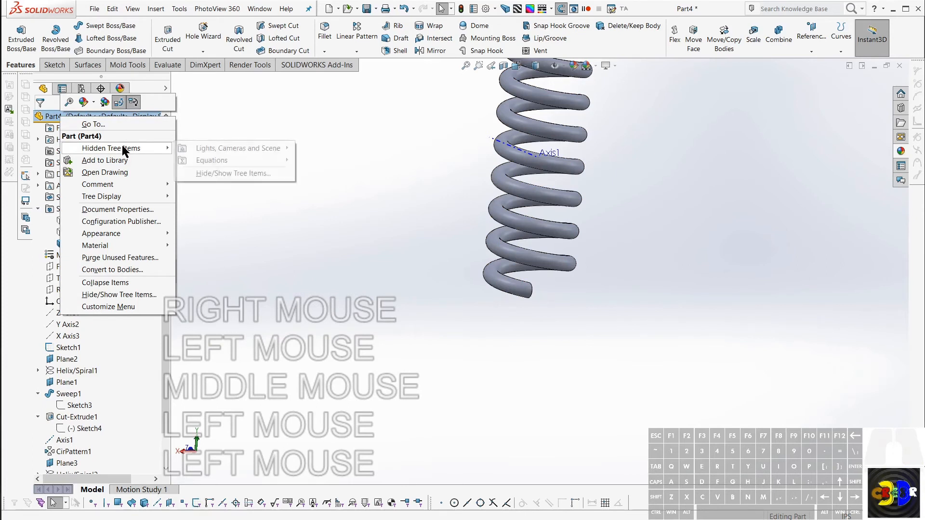
{"action": "left_click", "coordinate": [206, 149]}
{"action": "left_click", "coordinate": [206, 148]}
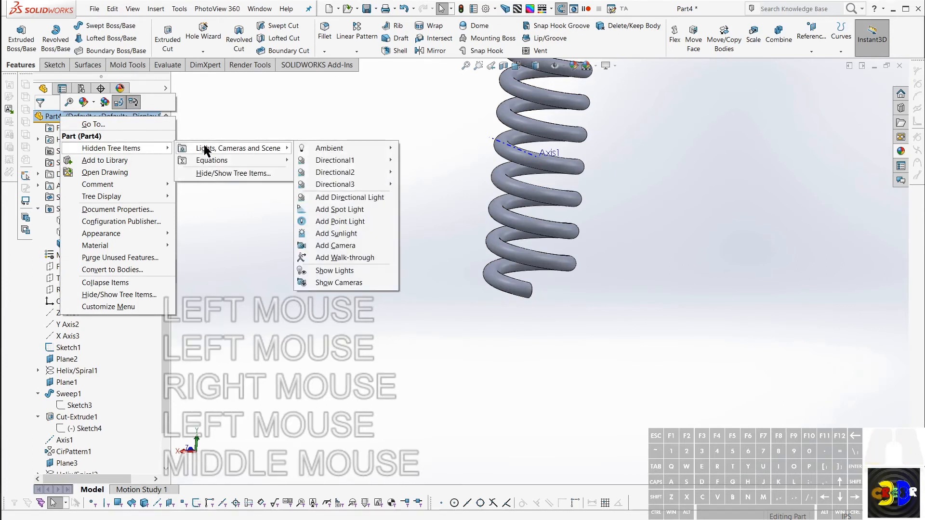
{"action": "left_click", "coordinate": [116, 201]}
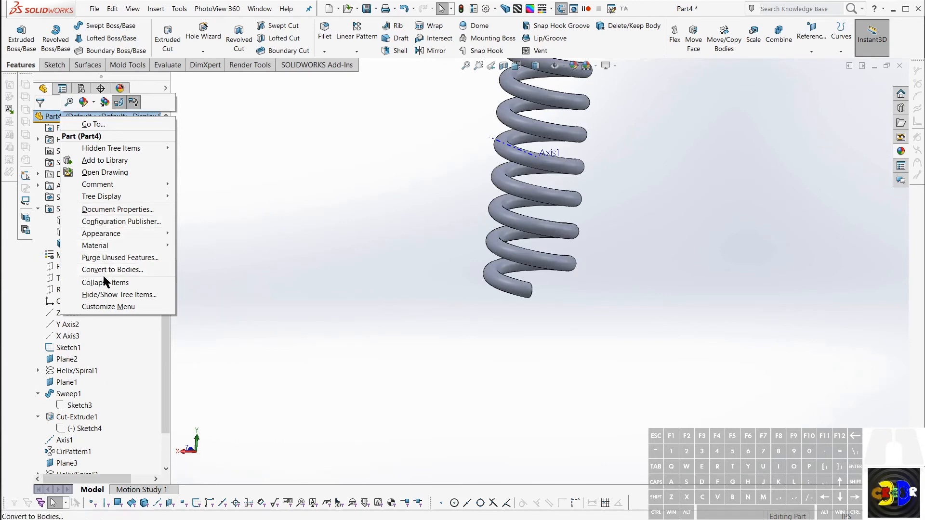
{"action": "left_click", "coordinate": [103, 295]}
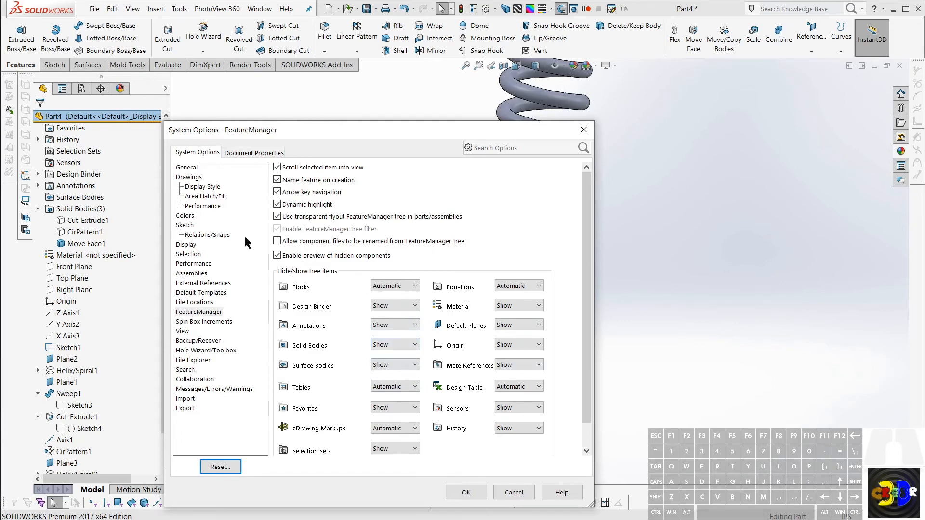
{"action": "left_click", "coordinate": [465, 492]}
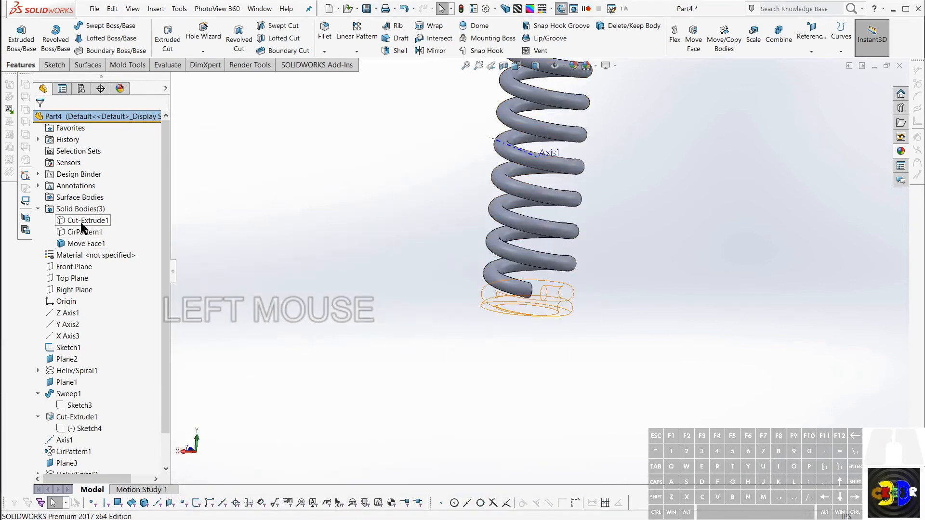
Step: Show the hidden Cut-Extrude1 and CirPattern1 end coil bodies again
{"action": "left_click", "coordinate": [83, 223]}
{"action": "left_click", "coordinate": [81, 233], "text": "ctrl"}
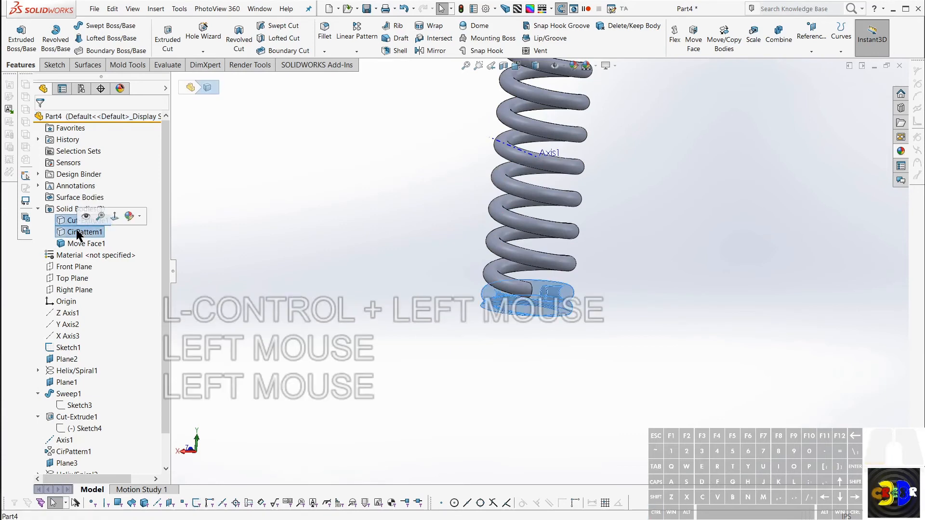
{"action": "right_click", "coordinate": [80, 232]}
{"action": "left_click", "coordinate": [85, 217]}
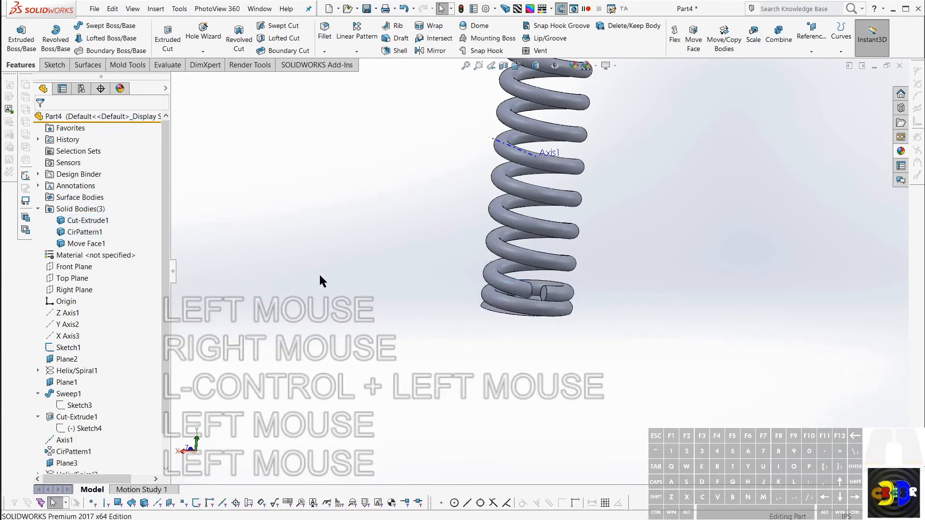
Step: Loft between the middle coil's lower end face and the facing end face of the lower flat-cut coil
{"action": "left_click", "coordinate": [558, 270]}
{"action": "scroll", "coordinate": [517, 294], "scroll_direction": "down", "scroll_amount": 6}
{"action": "middle_click_drag", "start_coordinate": [525, 277], "coordinate": [391, 253]}
{"action": "scroll", "coordinate": [388, 250], "scroll_direction": "up", "scroll_amount": 1}
{"action": "left_click", "coordinate": [388, 251]}
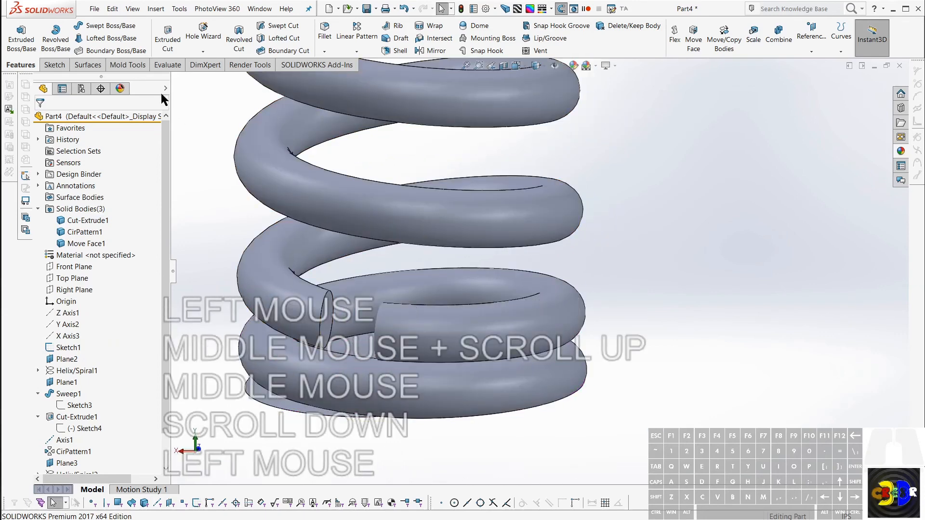
{"action": "key", "text": "Escape"}
{"action": "left_click", "coordinate": [101, 38]}
{"action": "scroll", "coordinate": [342, 271], "scroll_direction": "up", "scroll_amount": 2}
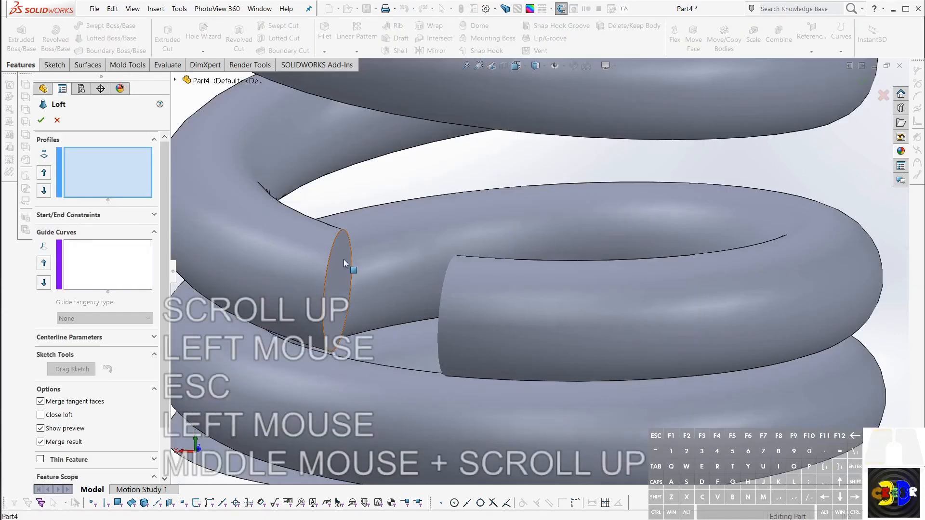
{"action": "left_click", "coordinate": [343, 259]}
{"action": "middle_click_drag", "start_coordinate": [343, 259], "coordinate": [515, 292]}
{"action": "left_click", "coordinate": [776, 280]}
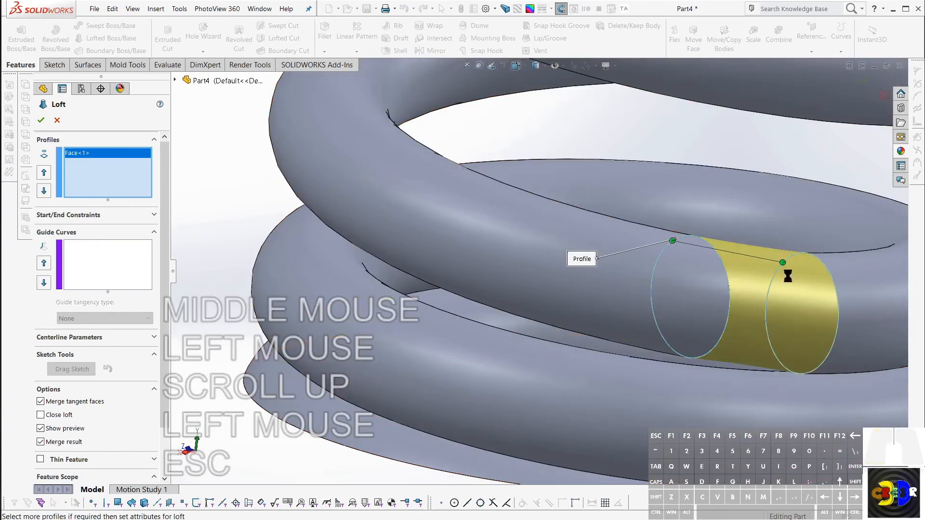
{"action": "left_click", "coordinate": [41, 121]}
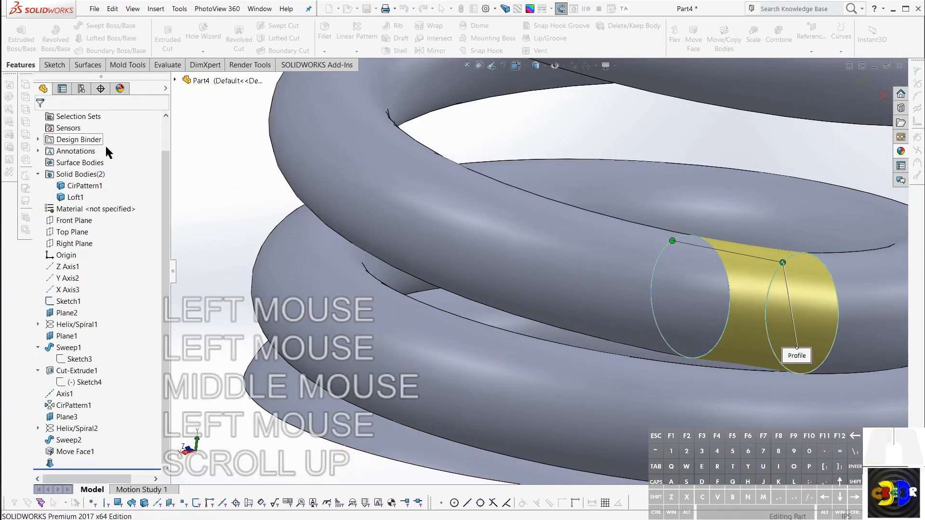
Step: Edit the lower connecting loft to use Tangency To Face for both its start and end constraints
{"action": "middle_click_drag", "start_coordinate": [673, 323], "coordinate": [823, 284]}
{"action": "scroll", "coordinate": [665, 226], "scroll_direction": "up", "scroll_amount": 2}
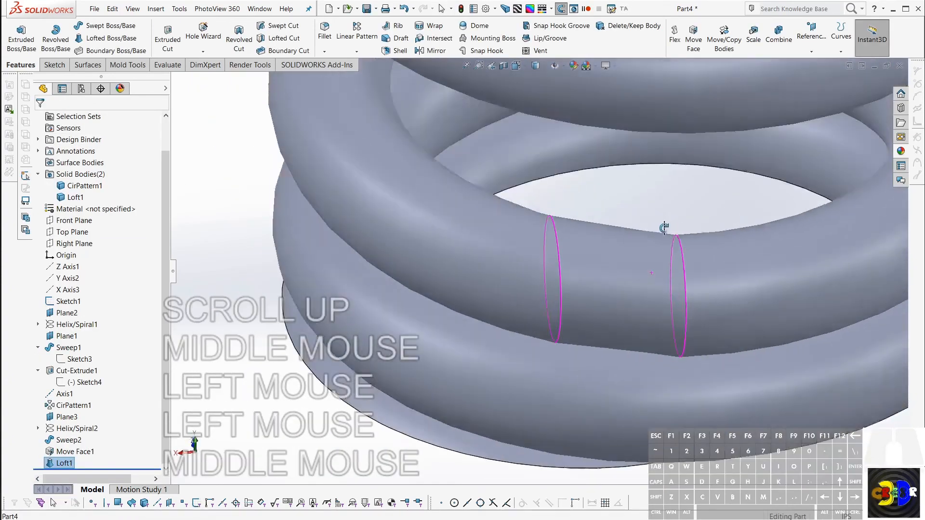
{"action": "middle_click_drag", "start_coordinate": [664, 227], "coordinate": [658, 262]}
{"action": "right_click", "coordinate": [562, 256]}
{"action": "right_click", "coordinate": [562, 258]}
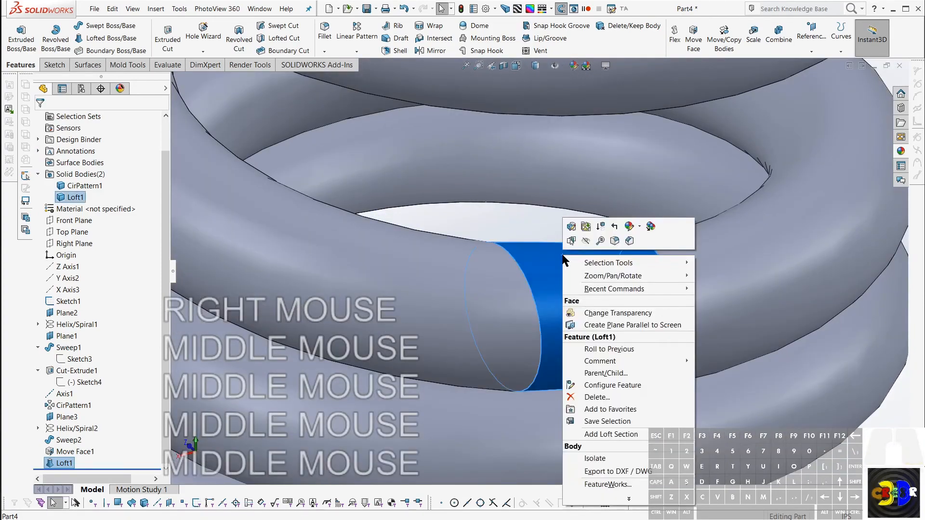
{"action": "left_click", "coordinate": [571, 228]}
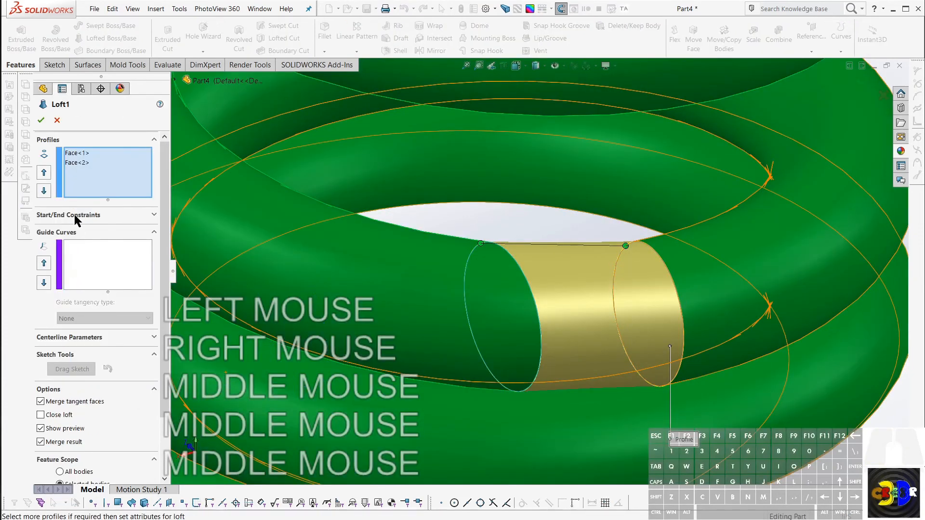
{"action": "left_click", "coordinate": [76, 217]}
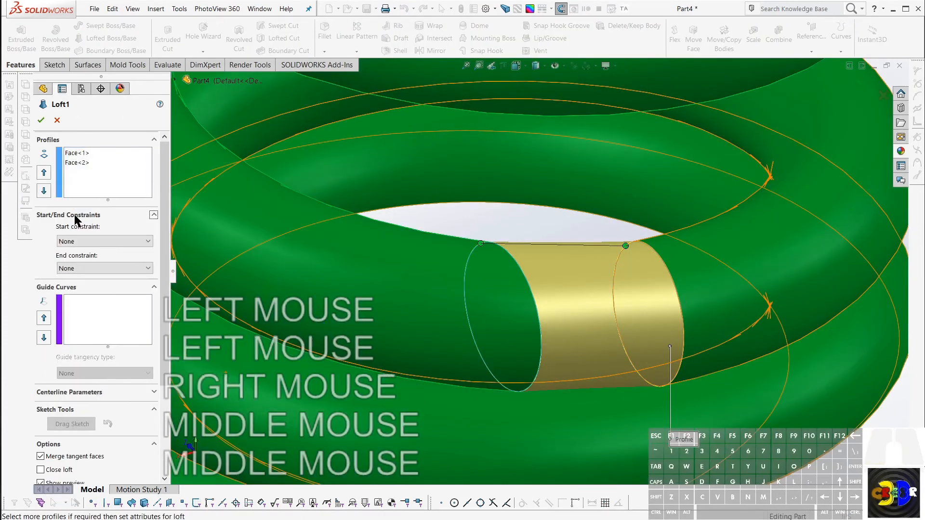
{"action": "left_click", "coordinate": [94, 241]}
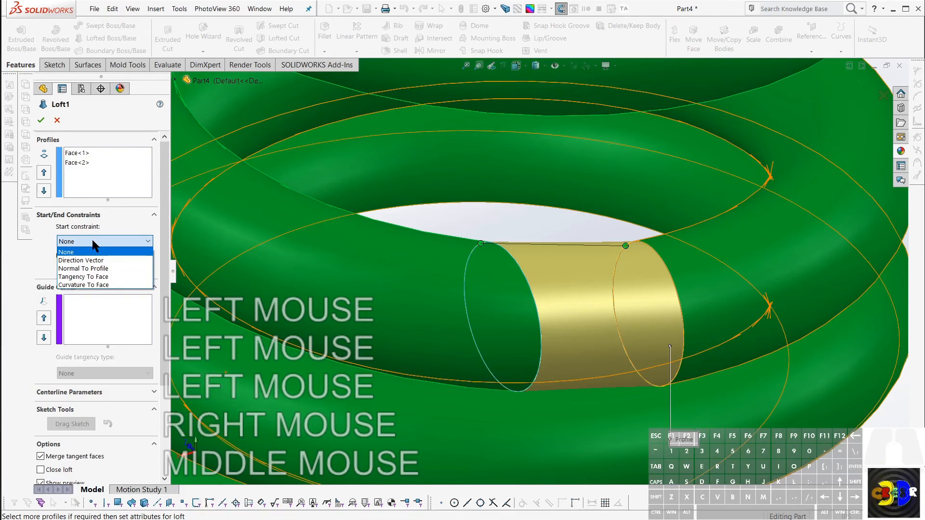
{"action": "left_click", "coordinate": [89, 277]}
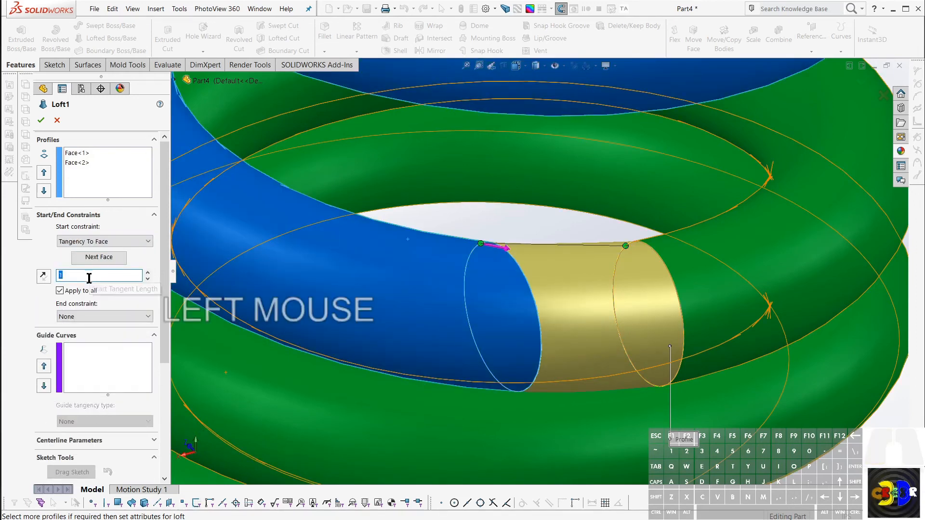
{"action": "left_click", "coordinate": [93, 317]}
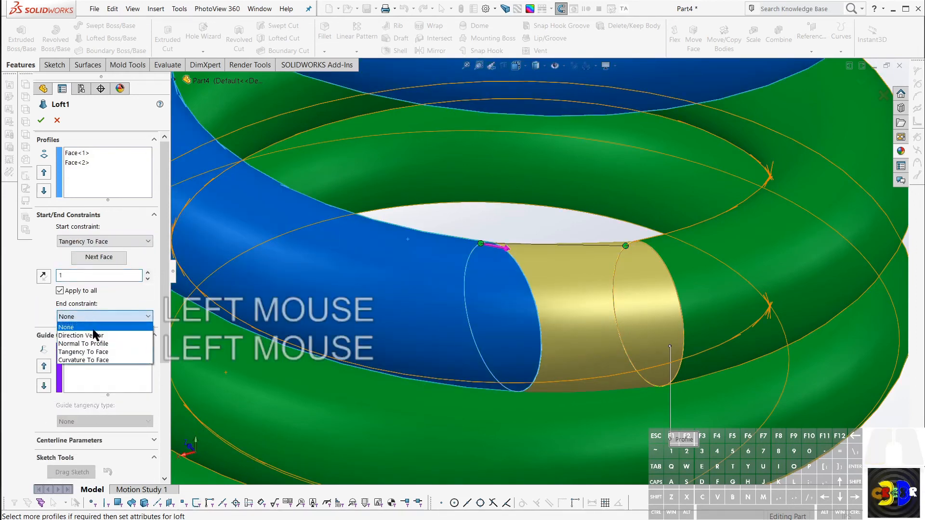
{"action": "left_click", "coordinate": [99, 353]}
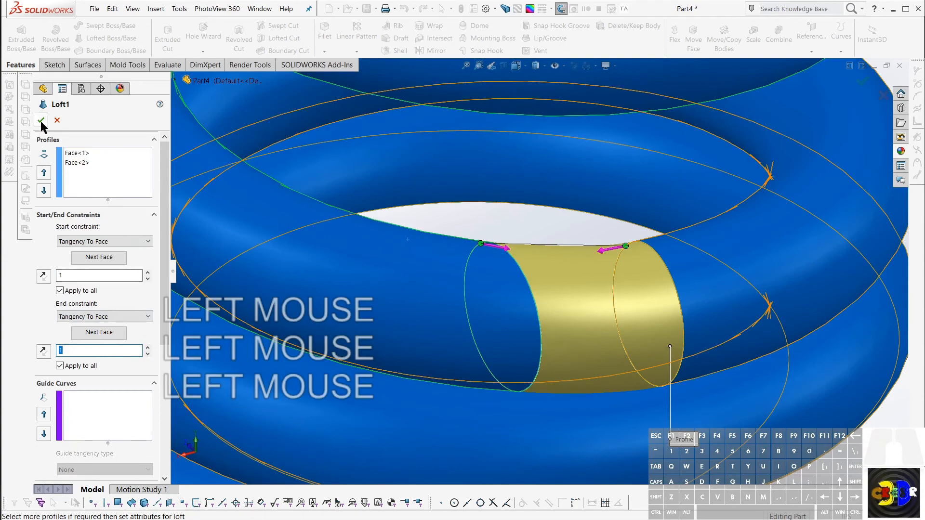
{"action": "left_click", "coordinate": [42, 121]}
Step: Examine from several angles how the lower loft blends into the coils on both sides
{"action": "middle_click_drag", "start_coordinate": [432, 233], "coordinate": [588, 196]}
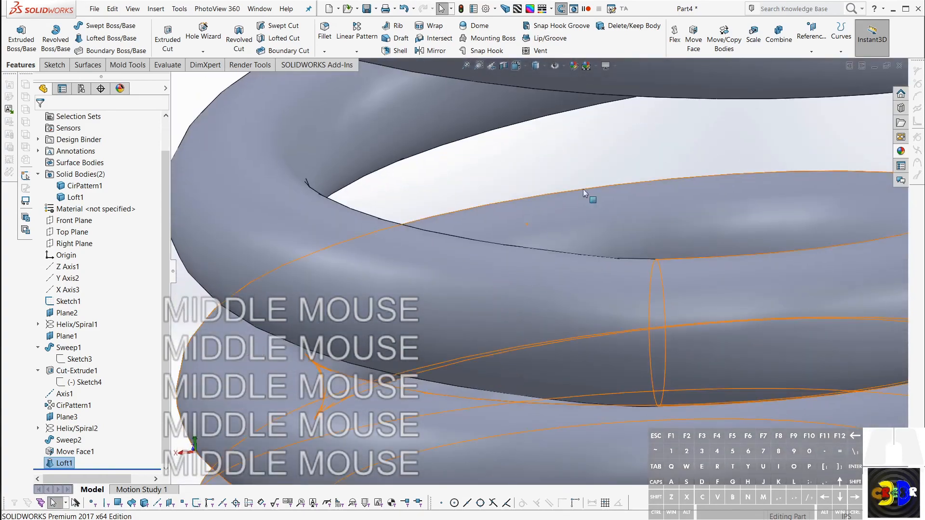
{"action": "scroll", "coordinate": [712, 311], "scroll_direction": "up", "scroll_amount": 3}
{"action": "middle_click_drag", "start_coordinate": [712, 311], "coordinate": [677, 306]}
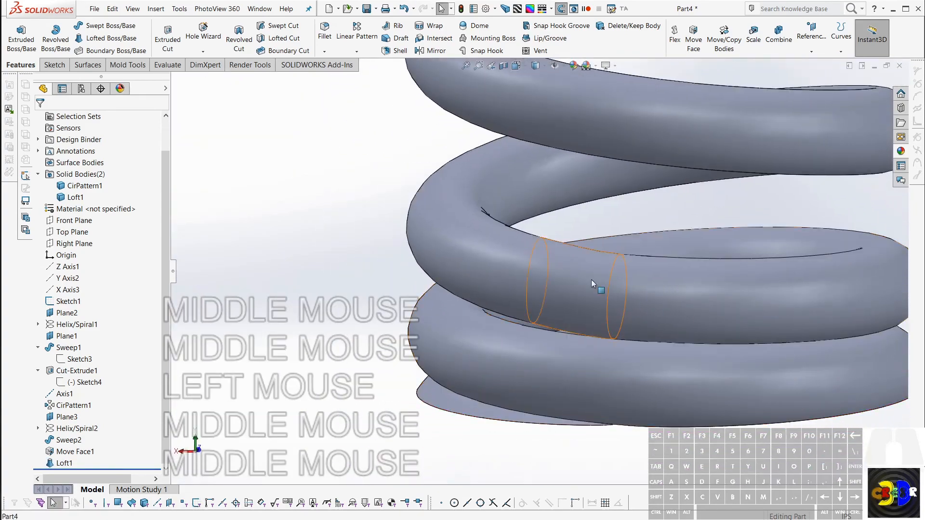
{"action": "left_click", "coordinate": [591, 279]}
{"action": "middle_click_drag", "start_coordinate": [591, 278], "coordinate": [600, 255]}
{"action": "scroll", "coordinate": [599, 254], "scroll_direction": "down", "scroll_amount": 4}
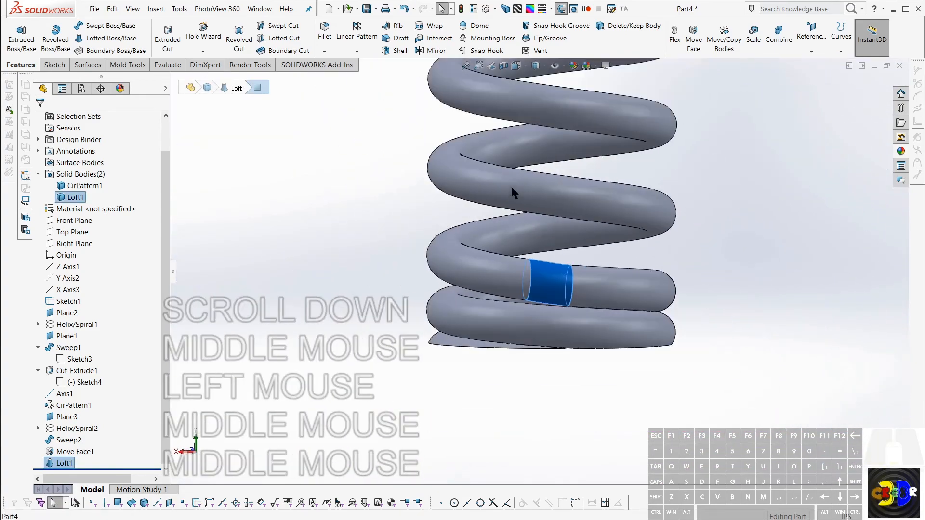
{"action": "mouse_move", "coordinate": [512, 187]}
{"action": "middle_mouse_down"}
{"action": "mouse_move", "coordinate": [544, 234]}
{"action": "mouse_move", "coordinate": [545, 270]}
{"action": "mouse_move", "coordinate": [576, 159]}
{"action": "mouse_move", "coordinate": [540, 193]}
{"action": "mouse_move", "coordinate": [519, 247]}
{"action": "mouse_move", "coordinate": [510, 201]}
{"action": "middle_mouse_up"}
{"action": "scroll", "coordinate": [578, 149], "scroll_direction": "down", "scroll_amount": 4}
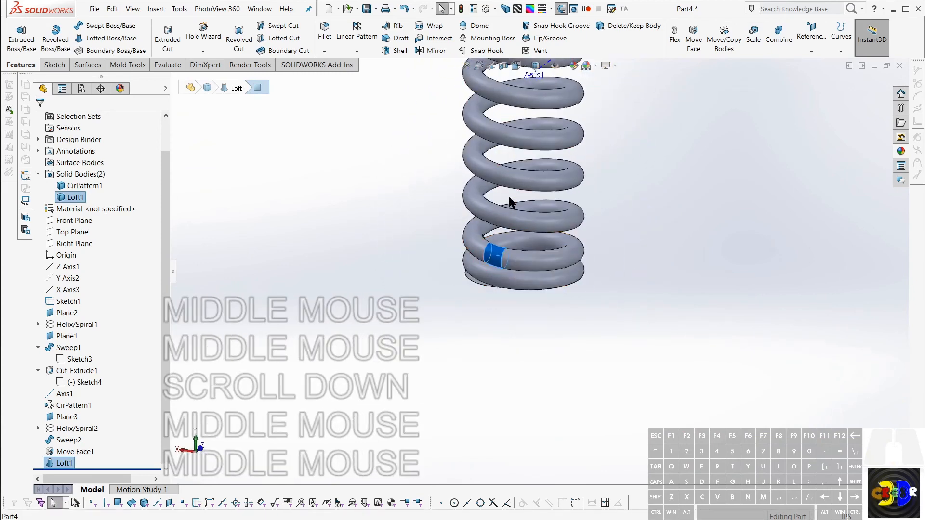
Step: Start a loft at the upper gap with the middle coil's end face and the upper coil's end face as profiles
{"action": "scroll", "coordinate": [540, 162], "scroll_direction": "down", "scroll_amount": 4}
{"action": "scroll", "coordinate": [540, 163], "scroll_direction": "up", "scroll_amount": 5}
{"action": "key", "text": "Escape"}
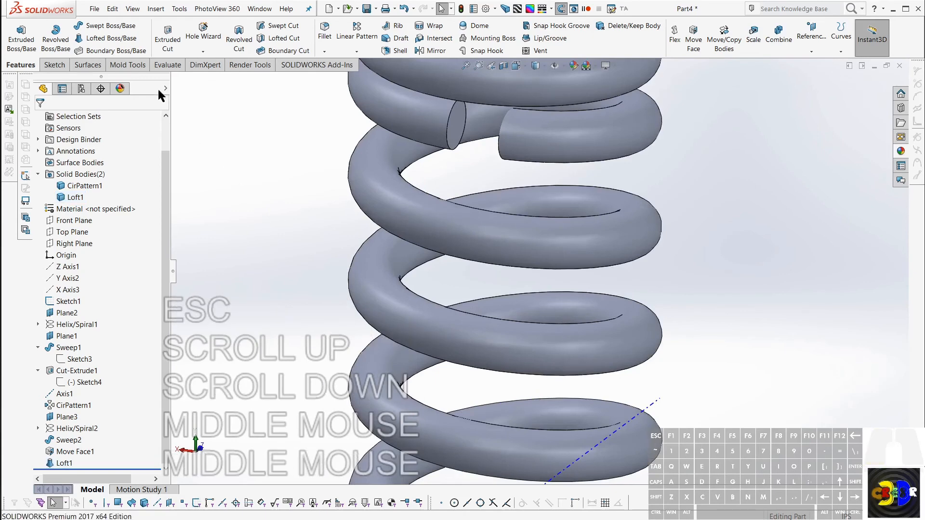
{"action": "left_click", "coordinate": [110, 38]}
{"action": "left_click", "coordinate": [110, 38]}
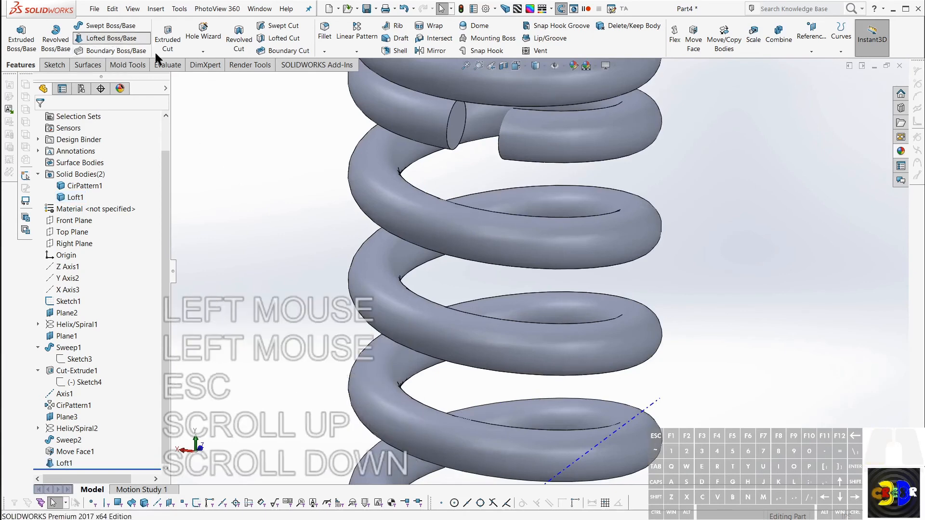
{"action": "left_click", "coordinate": [458, 123]}
{"action": "middle_click_drag", "start_coordinate": [473, 116], "coordinate": [571, 114]}
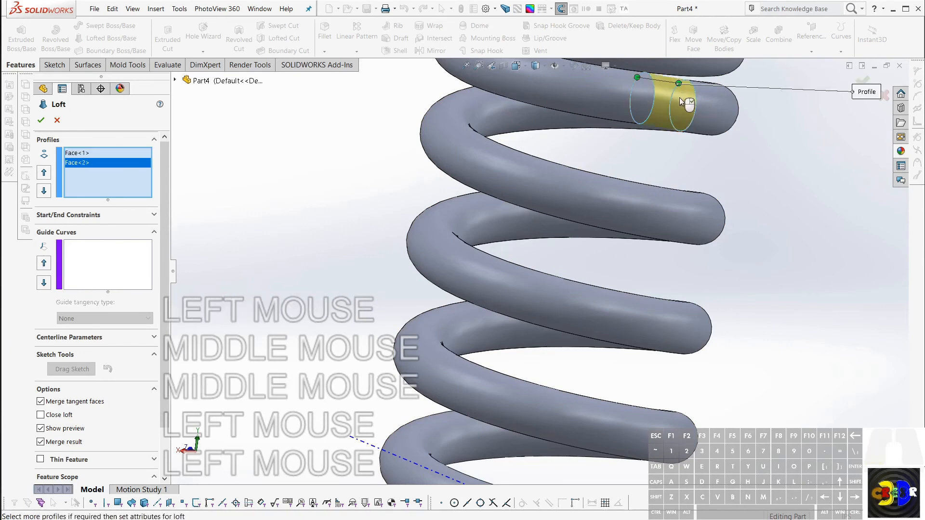
Step: Twist the upper loft preview by moving a profile's connector point around its edge, and realign it with the other point
{"action": "left_click_drag", "start_coordinate": [679, 84], "coordinate": [678, 135]}
{"action": "scroll", "coordinate": [674, 109], "scroll_direction": "down", "scroll_amount": 4}
{"action": "mouse_move", "coordinate": [675, 107]}
{"action": "middle_mouse_down"}
{"action": "mouse_move", "coordinate": [583, 117]}
{"action": "mouse_move", "coordinate": [663, 104]}
{"action": "mouse_move", "coordinate": [652, 87]}
{"action": "mouse_move", "coordinate": [675, 112]}
{"action": "middle_mouse_up"}
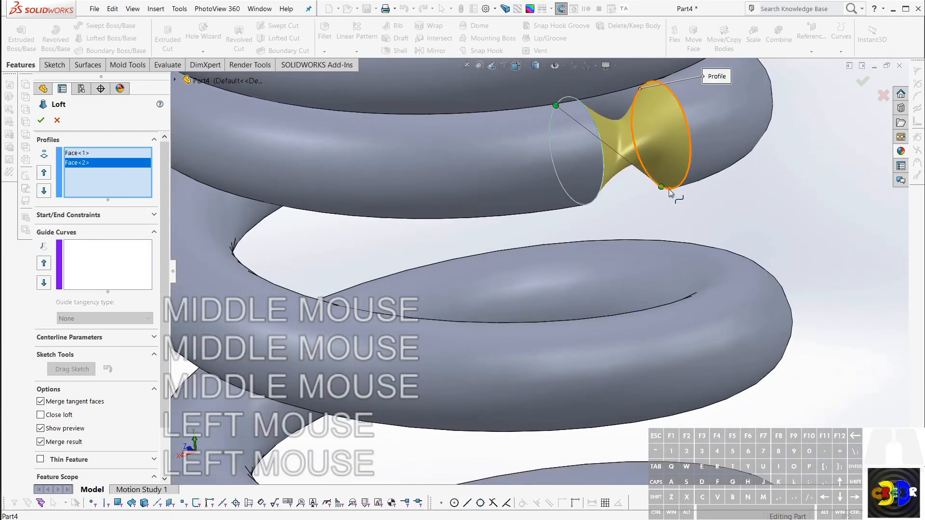
{"action": "left_click_drag", "start_coordinate": [643, 135], "coordinate": [639, 89]}
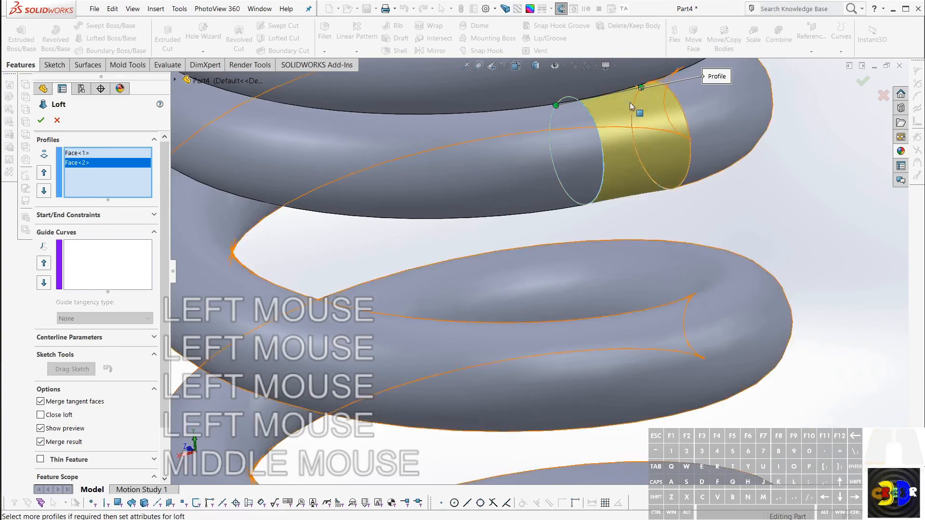
Step: Set the upper loft's start and end constraints to Tangency To Face and complete the loft
{"action": "middle_click_drag", "start_coordinate": [636, 111], "coordinate": [789, 130]}
{"action": "scroll", "coordinate": [789, 130], "scroll_direction": "up", "scroll_amount": 4}
{"action": "scroll", "coordinate": [646, 190], "scroll_direction": "down", "scroll_amount": 4}
{"action": "middle_click_drag", "start_coordinate": [646, 190], "coordinate": [684, 234]}
{"action": "left_click", "coordinate": [91, 215]}
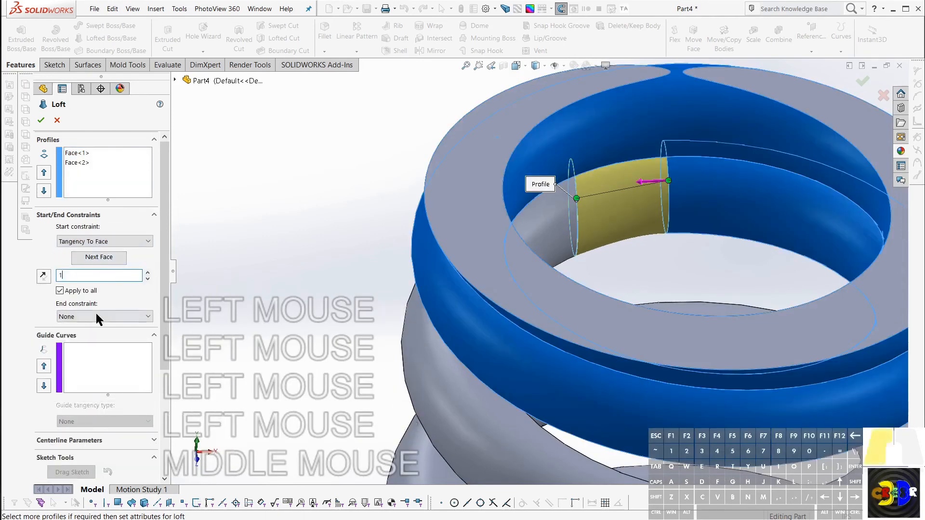
{"action": "left_click", "coordinate": [96, 316]}
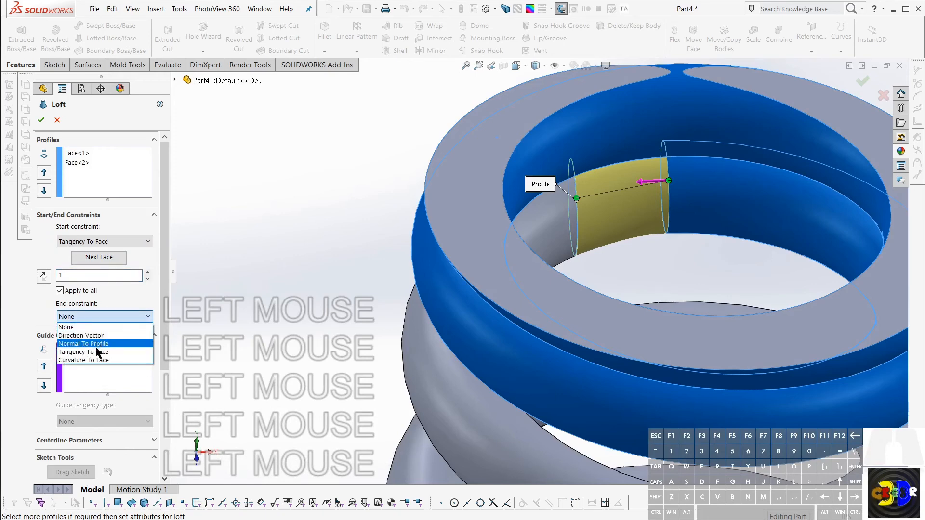
{"action": "left_click", "coordinate": [99, 352]}
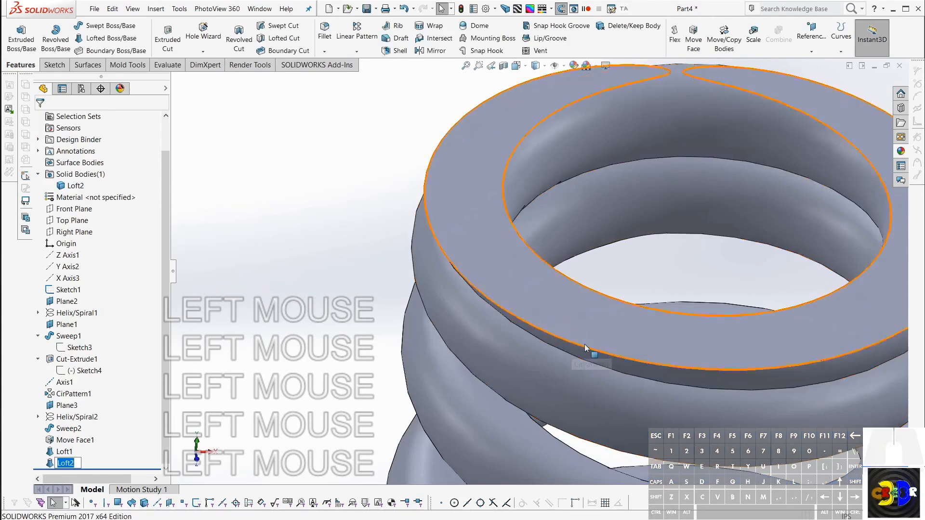
Step: Increase the Move Face1 offset on the middle coil's ends to about 0.147 in
{"action": "scroll", "coordinate": [592, 355], "scroll_direction": "up", "scroll_amount": 5}
{"action": "middle_click_drag", "start_coordinate": [625, 386], "coordinate": [552, 320]}
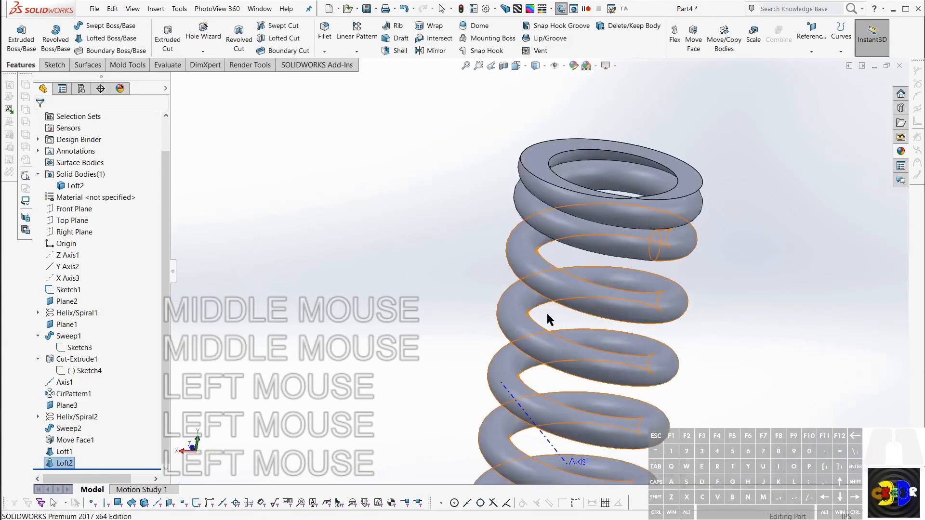
{"action": "left_click", "coordinate": [55, 440]}
{"action": "scroll", "coordinate": [592, 448], "scroll_direction": "up", "scroll_amount": 5}
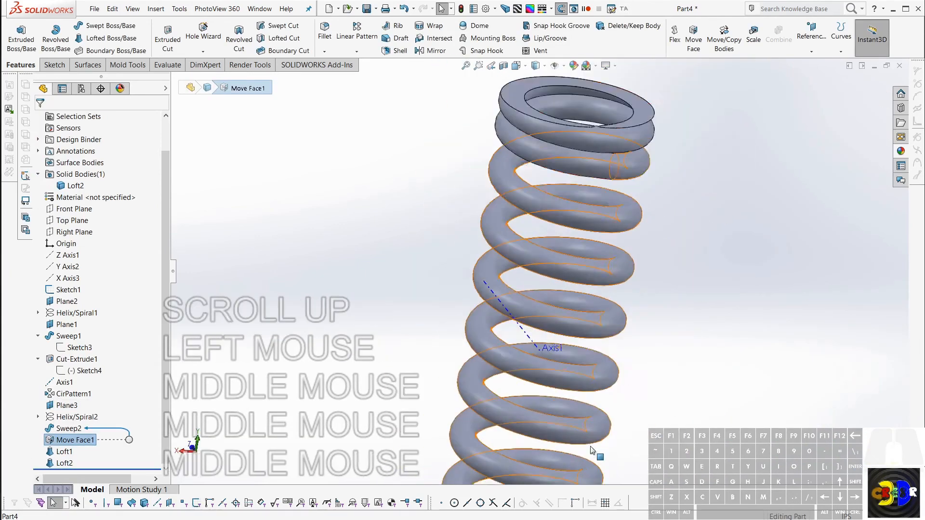
{"action": "middle_click_drag", "start_coordinate": [602, 428], "coordinate": [564, 418]}
{"action": "scroll", "coordinate": [535, 380], "scroll_direction": "up", "scroll_amount": 3}
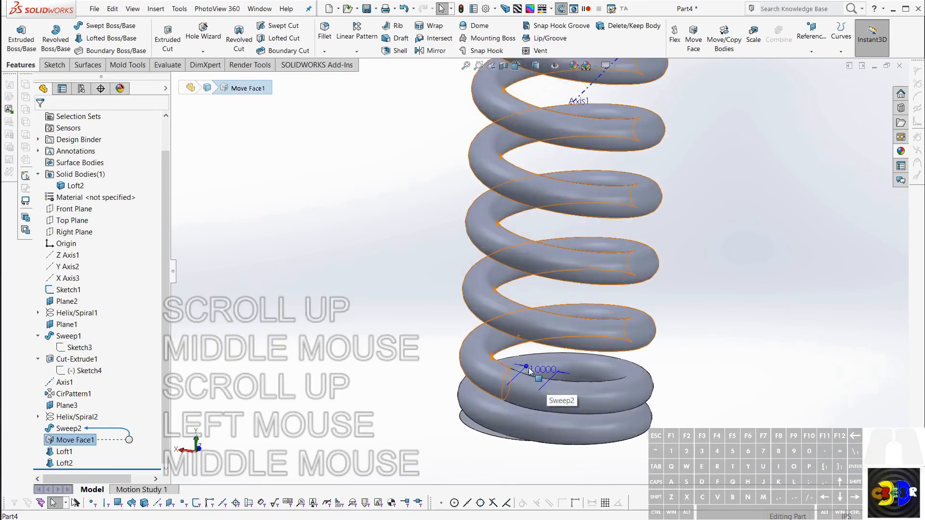
{"action": "scroll", "coordinate": [530, 370], "scroll_direction": "up", "scroll_amount": 1}
{"action": "left_click_drag", "start_coordinate": [528, 370], "coordinate": [513, 361]}
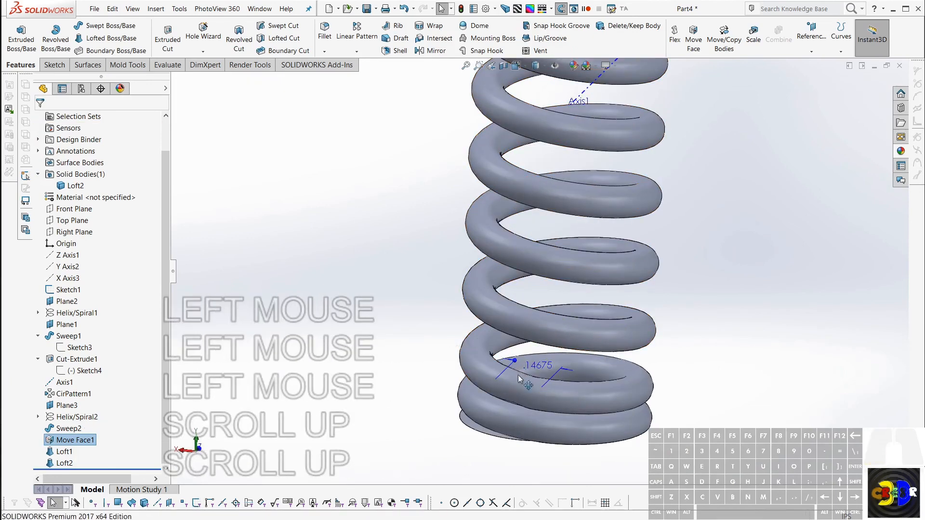
Step: Check the exact value of the Move Face1 offset dimension and leave the value editor
{"action": "middle_click_drag", "start_coordinate": [519, 379], "coordinate": [529, 296]}
{"action": "scroll", "coordinate": [531, 398], "scroll_direction": "up", "scroll_amount": 4}
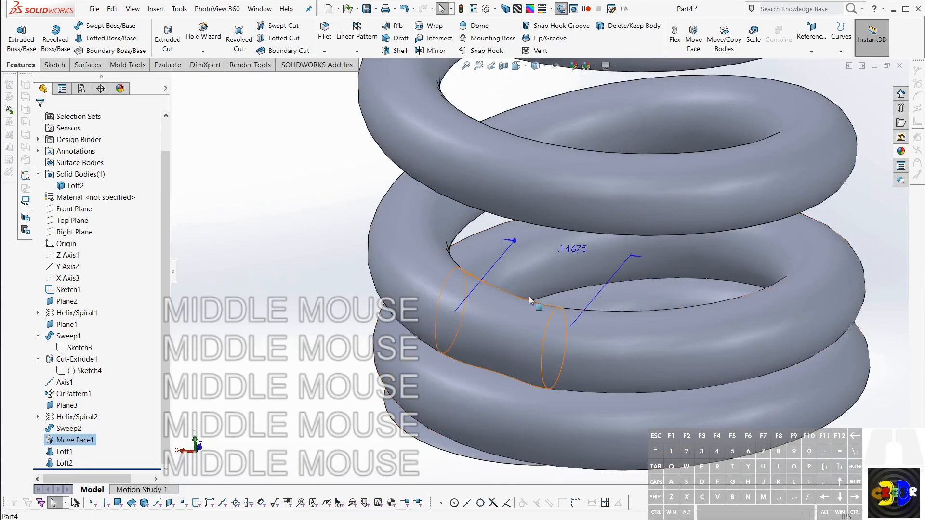
{"action": "double_click", "coordinate": [515, 241]}
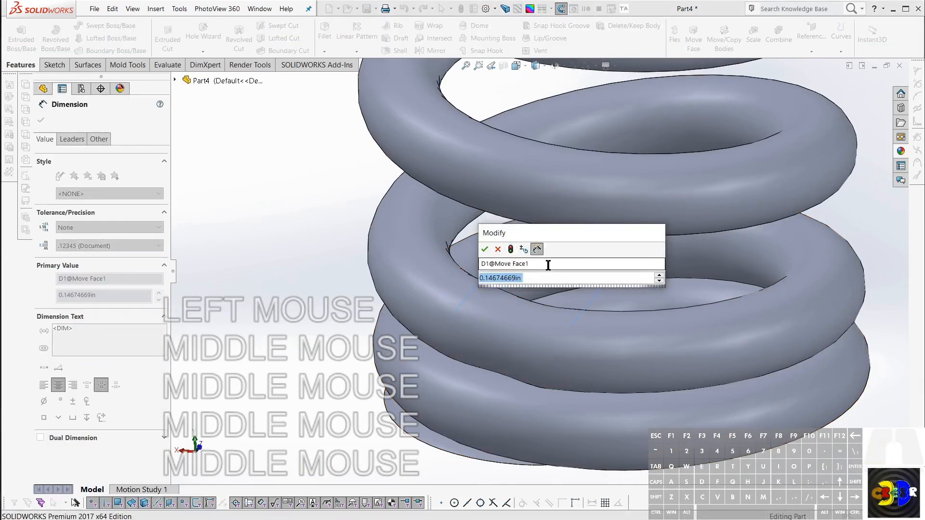
{"action": "key", "text": "Escape"}
Step: Edit the lower loft so one profile's connector point lines up with the opposite profile's point, and accept the change
{"action": "right_click", "coordinate": [530, 321]}
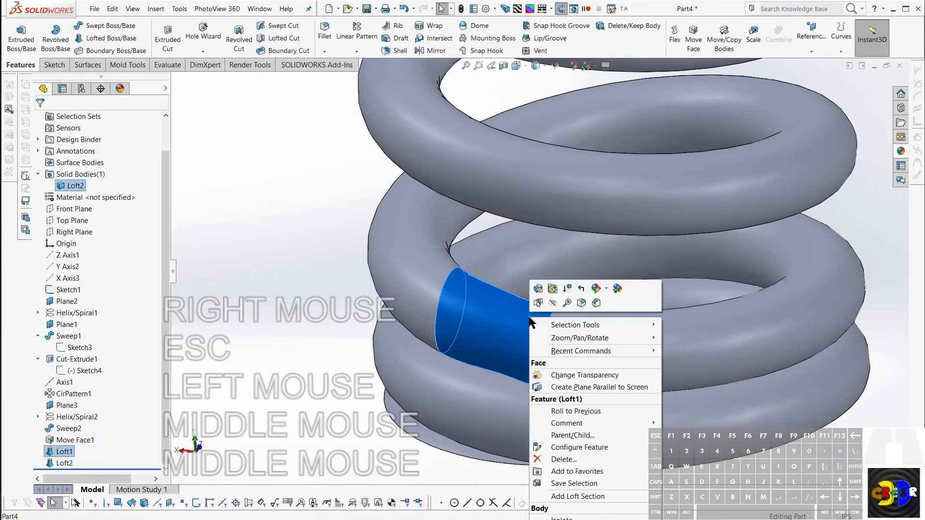
{"action": "left_click", "coordinate": [542, 289]}
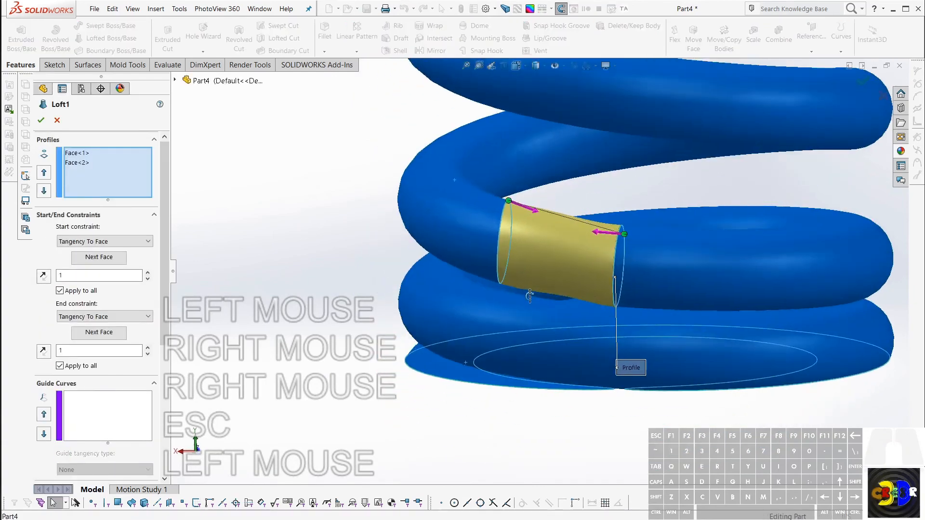
{"action": "middle_click_drag", "start_coordinate": [530, 295], "coordinate": [761, 341]}
{"action": "scroll", "coordinate": [400, 136], "scroll_direction": "up", "scroll_amount": 3}
{"action": "scroll", "coordinate": [579, 227], "scroll_direction": "up", "scroll_amount": 3}
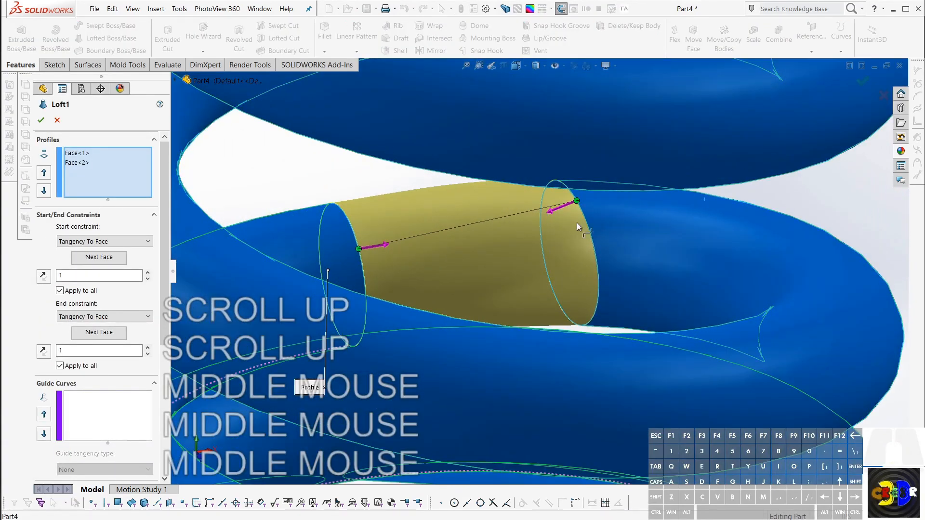
{"action": "left_click_drag", "start_coordinate": [580, 204], "coordinate": [587, 226]}
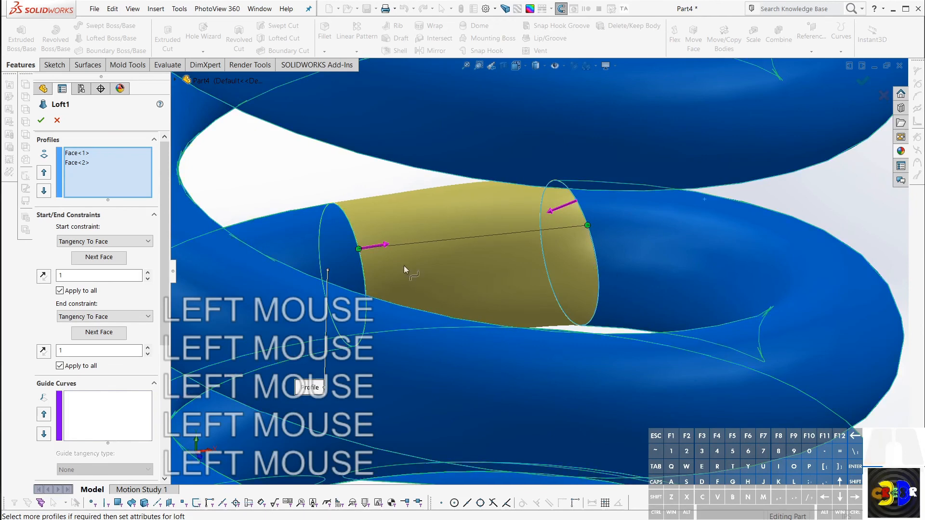
{"action": "middle_click_drag", "start_coordinate": [302, 230], "coordinate": [119, 163]}
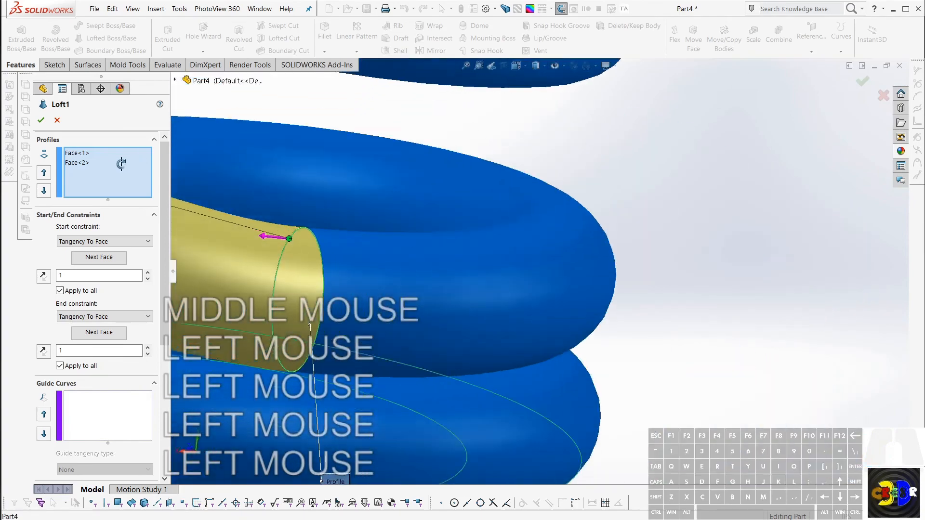
{"action": "left_click", "coordinate": [42, 119]}
{"action": "scroll", "coordinate": [366, 271], "scroll_direction": "down", "scroll_amount": 3}
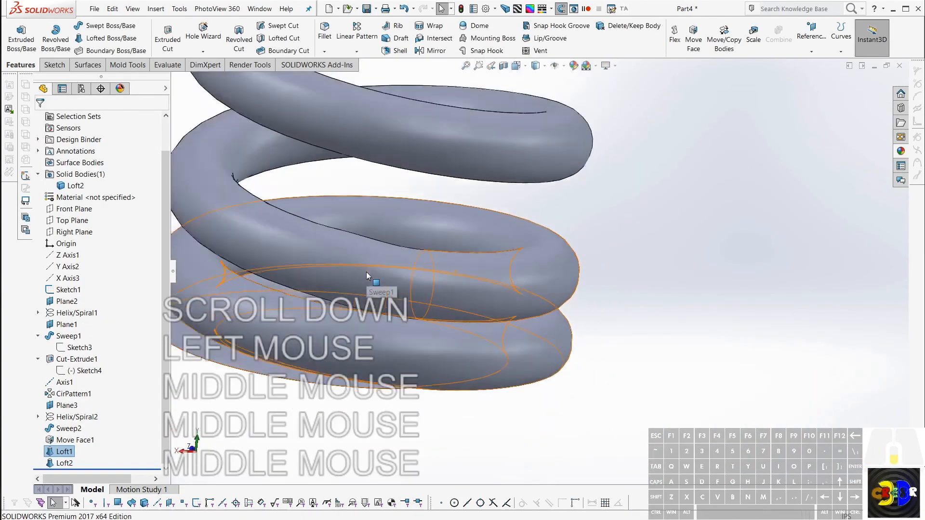
Step: Set the Move Face1 offset on the middle coil's ends to .03 in and rebuild the part
{"action": "middle_click_drag", "start_coordinate": [366, 271], "coordinate": [244, 409]}
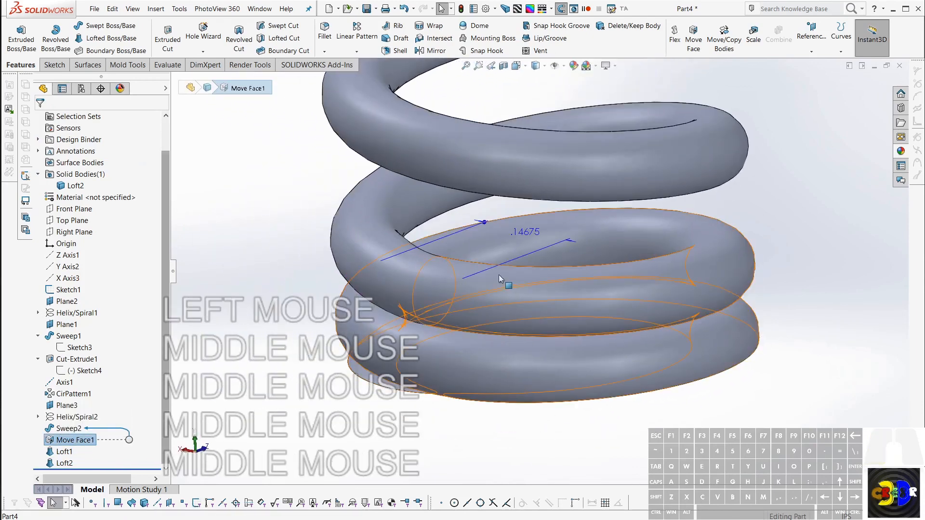
{"action": "middle_click_drag", "start_coordinate": [499, 276], "coordinate": [493, 247]}
{"action": "double_click", "coordinate": [417, 230]}
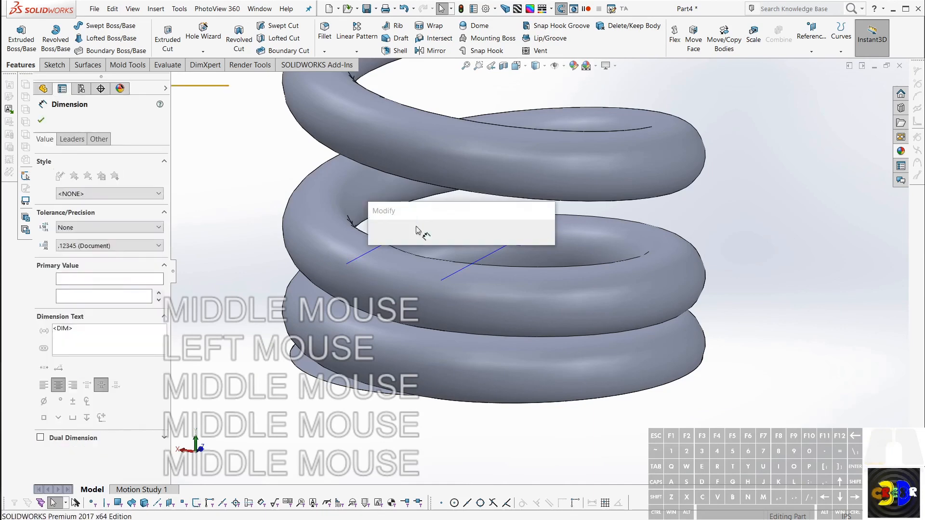
{"action": "type", "text": ".03"}
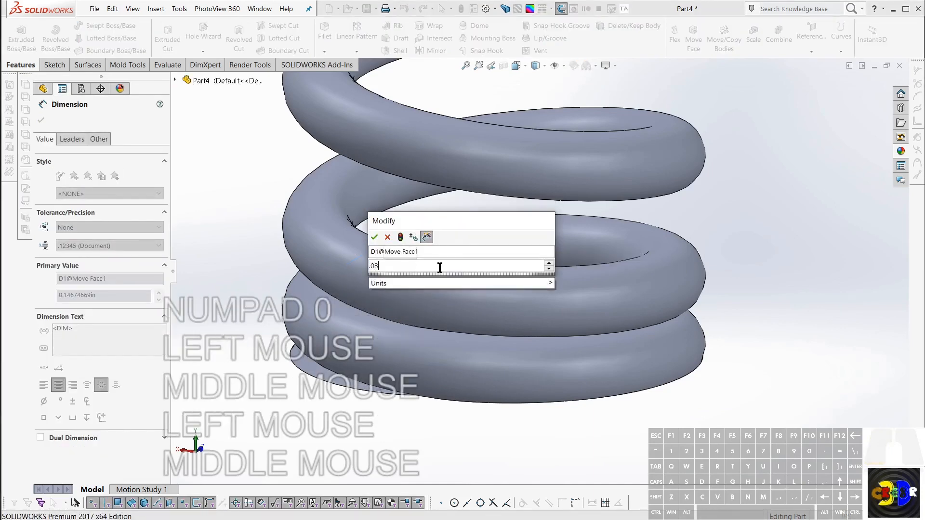
{"action": "key", "text": "Return"}
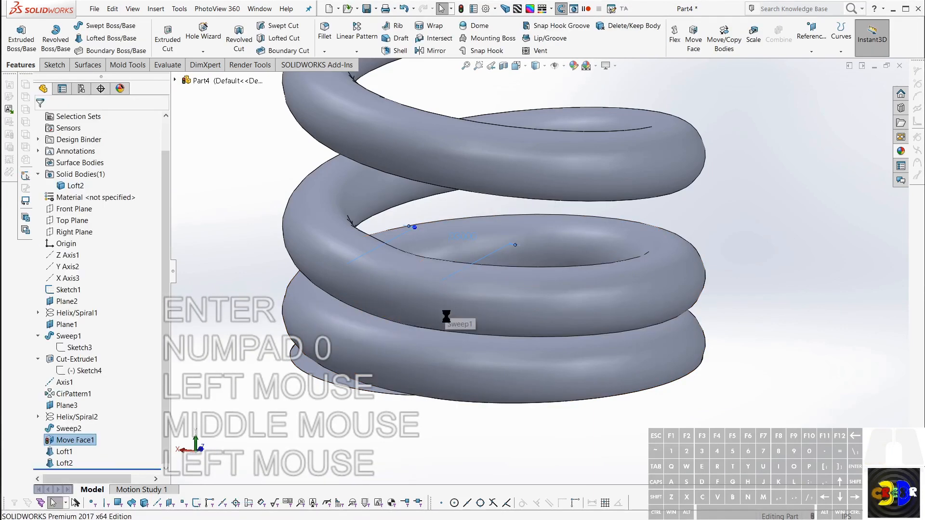
{"action": "key", "text": "r"}
{"action": "scroll", "coordinate": [427, 278], "scroll_direction": "up", "scroll_amount": 5}
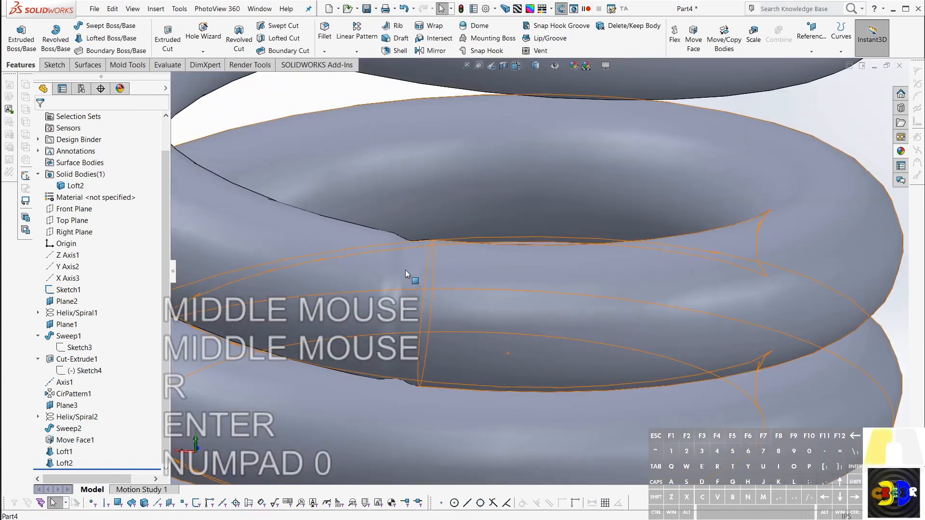
Step: Reopen the shortened lower loft, realign its connector points to remove the twist, and accept the edit
{"action": "left_click", "coordinate": [406, 271]}
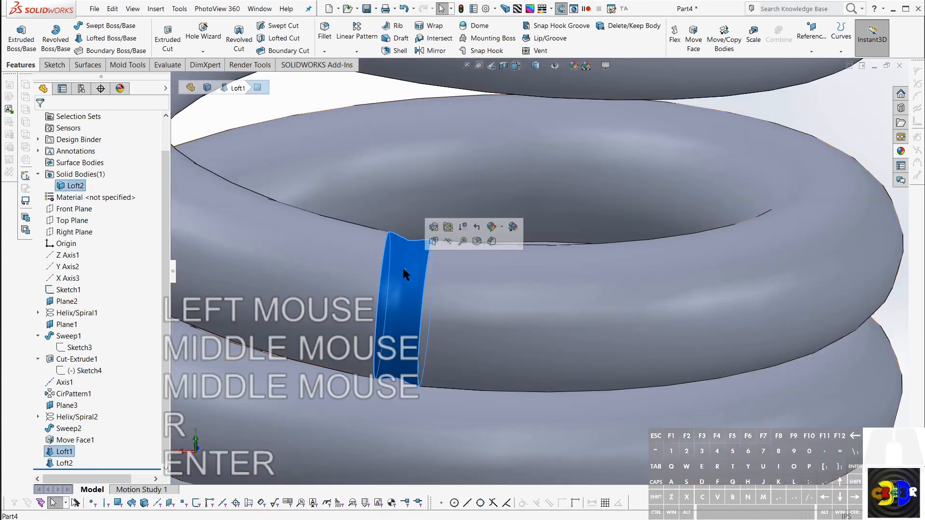
{"action": "right_click", "coordinate": [59, 456]}
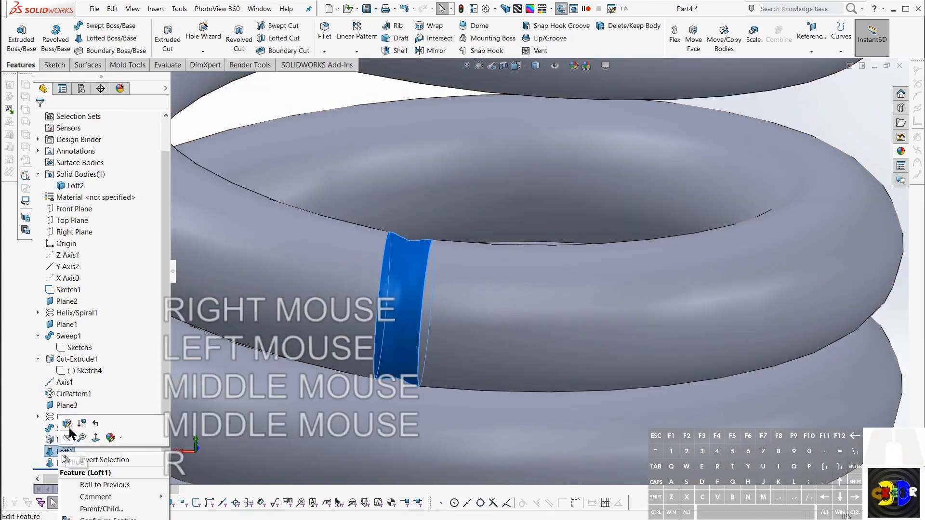
{"action": "left_click", "coordinate": [72, 427]}
{"action": "middle_click_drag", "start_coordinate": [447, 268], "coordinate": [539, 268]}
{"action": "scroll", "coordinate": [540, 268], "scroll_direction": "up", "scroll_amount": 2}
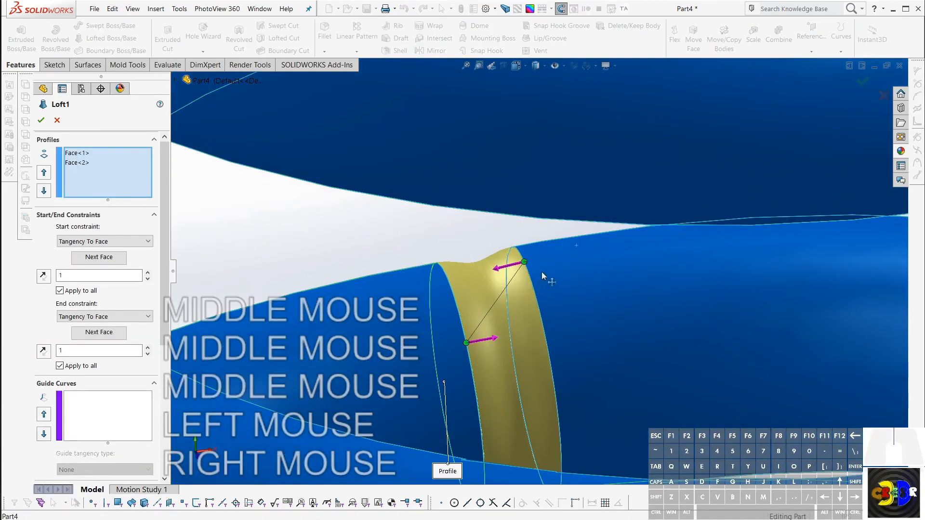
{"action": "left_click_drag", "start_coordinate": [528, 270], "coordinate": [537, 329]}
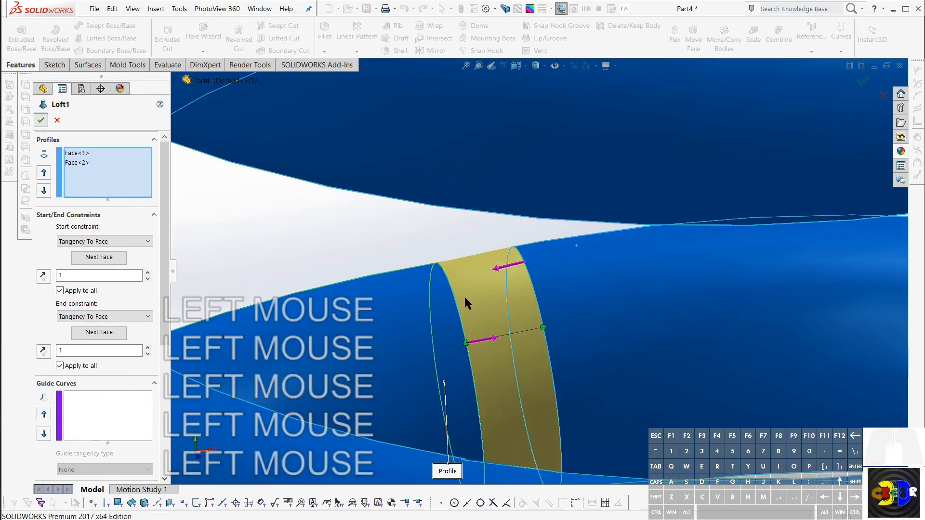
Step: Examine the whole spring from several angles, checking both flat ends and the transitions between the coils
{"action": "scroll", "coordinate": [465, 296], "scroll_direction": "down", "scroll_amount": 4}
{"action": "scroll", "coordinate": [473, 299], "scroll_direction": "down", "scroll_amount": 6}
{"action": "scroll", "coordinate": [563, 165], "scroll_direction": "up", "scroll_amount": 2}
{"action": "scroll", "coordinate": [521, 141], "scroll_direction": "down", "scroll_amount": 3}
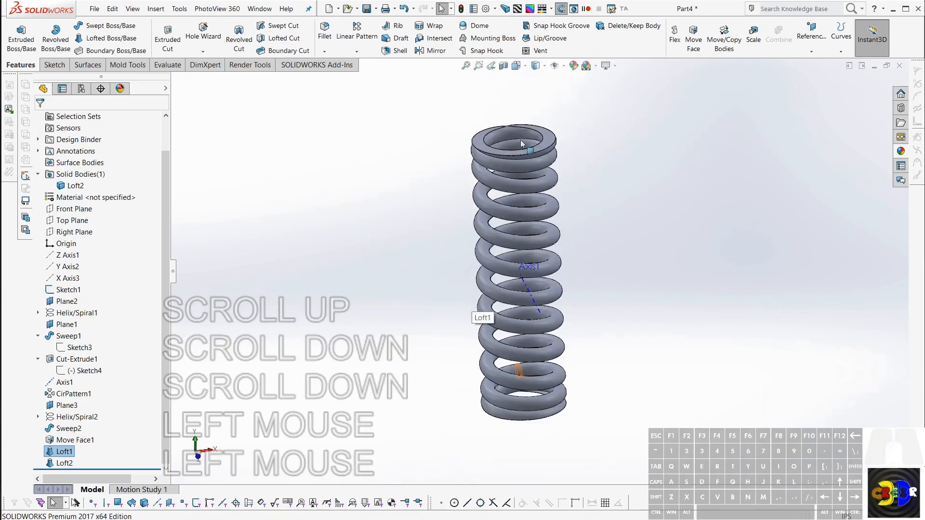
{"action": "scroll", "coordinate": [520, 140], "scroll_direction": "down", "scroll_amount": 3}
{"action": "middle_click_drag", "start_coordinate": [521, 142], "coordinate": [573, 140]}
{"action": "scroll", "coordinate": [467, 263], "scroll_direction": "up", "scroll_amount": 8}
{"action": "middle_click_drag", "start_coordinate": [515, 254], "coordinate": [355, 323]}
{"action": "scroll", "coordinate": [254, 293], "scroll_direction": "down", "scroll_amount": 1}
{"action": "scroll", "coordinate": [254, 293], "scroll_direction": "up", "scroll_amount": 1}
{"action": "scroll", "coordinate": [506, 380], "scroll_direction": "up", "scroll_amount": 6}
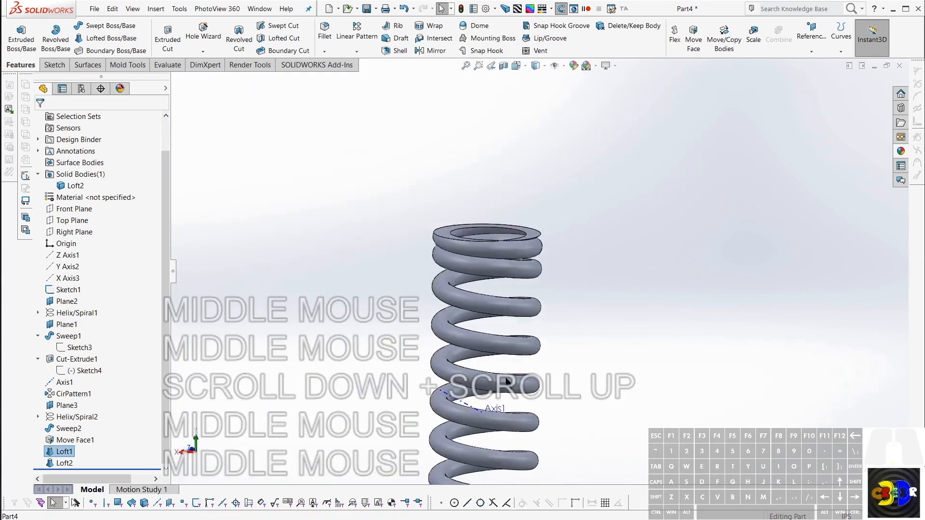
{"action": "scroll", "coordinate": [506, 380], "scroll_direction": "down", "scroll_amount": 3}
{"action": "middle_click_drag", "start_coordinate": [506, 380], "coordinate": [485, 332]}
{"action": "scroll", "coordinate": [576, 293], "scroll_direction": "down", "scroll_amount": 1}
{"action": "scroll", "coordinate": [550, 269], "scroll_direction": "up", "scroll_amount": 2}
{"action": "scroll", "coordinate": [569, 278], "scroll_direction": "up", "scroll_amount": 2}
{"action": "scroll", "coordinate": [561, 273], "scroll_direction": "down", "scroll_amount": 1}
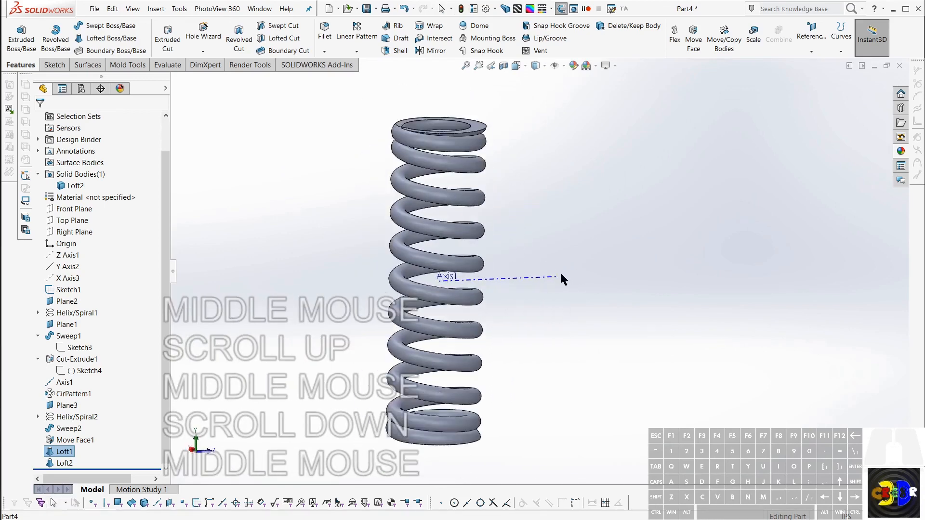
{"action": "mouse_move", "coordinate": [561, 273]}
{"action": "middle_mouse_down"}
{"action": "mouse_move", "coordinate": [551, 250]}
{"action": "mouse_move", "coordinate": [553, 278]}
{"action": "middle_mouse_up"}
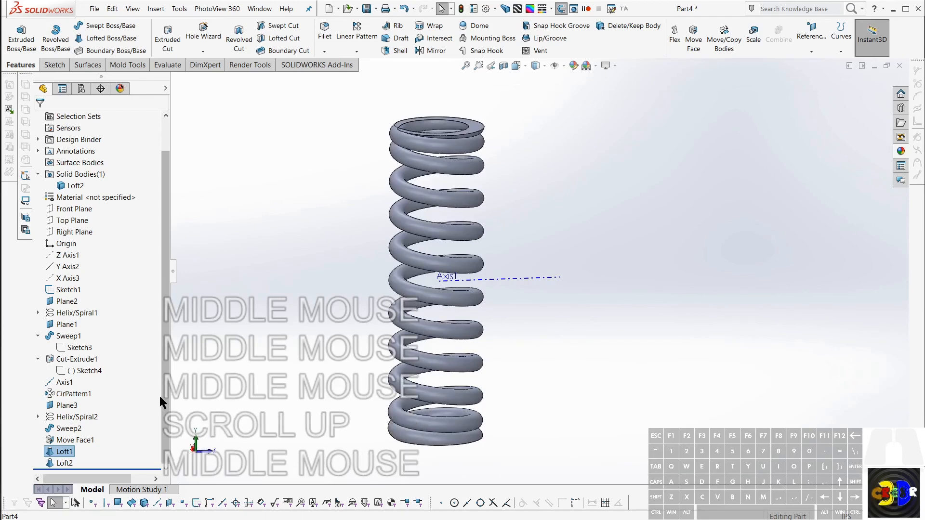
{"action": "middle_click_drag", "start_coordinate": [461, 340], "coordinate": [272, 345]}
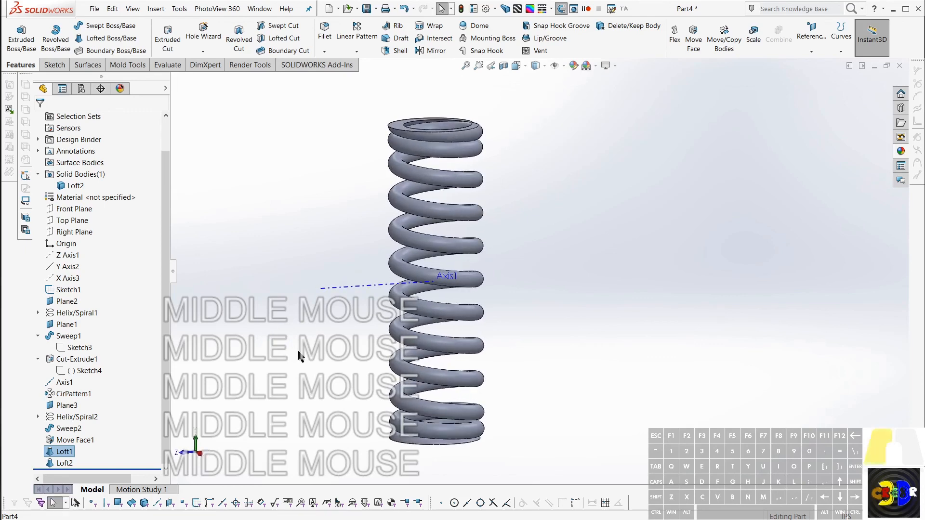
Step: Save the part as Spring 2 in the 3DCre8r folder
{"action": "left_click", "coordinate": [299, 356]}
{"action": "key", "text": "ctrl+s"}
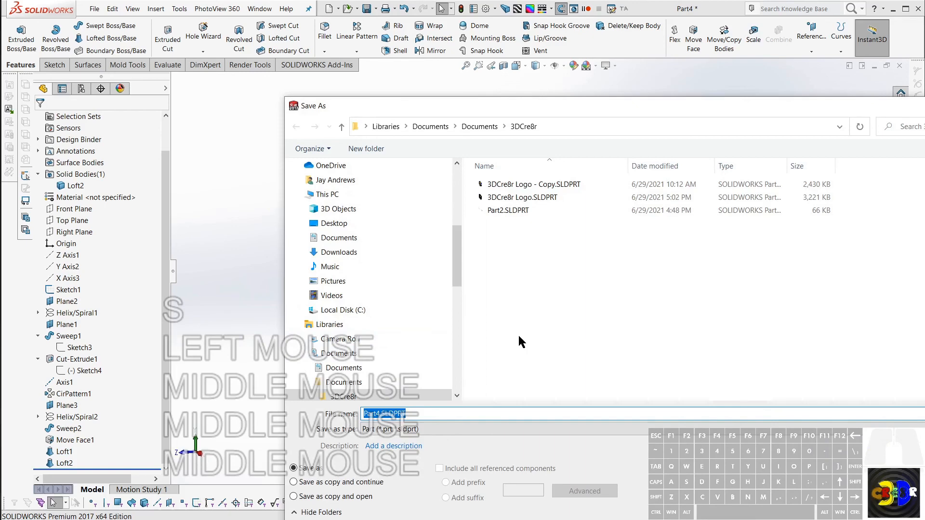
{"action": "type", "text": "Sprin"}
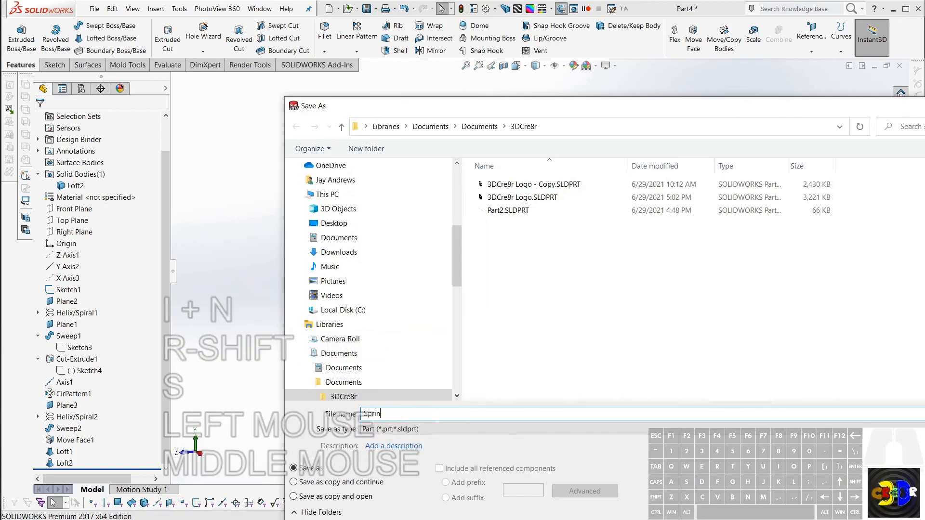
{"action": "type", "text": "g 2"}
{"action": "key", "text": "Return"}
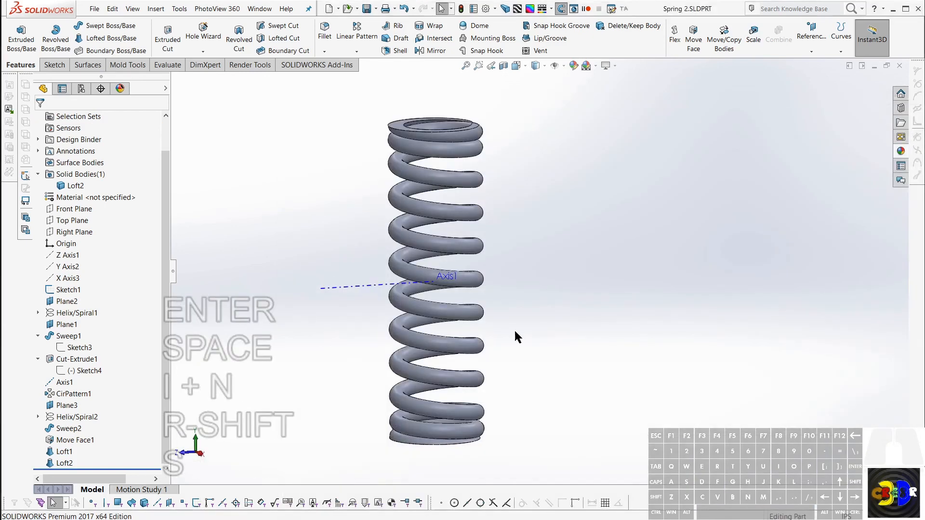